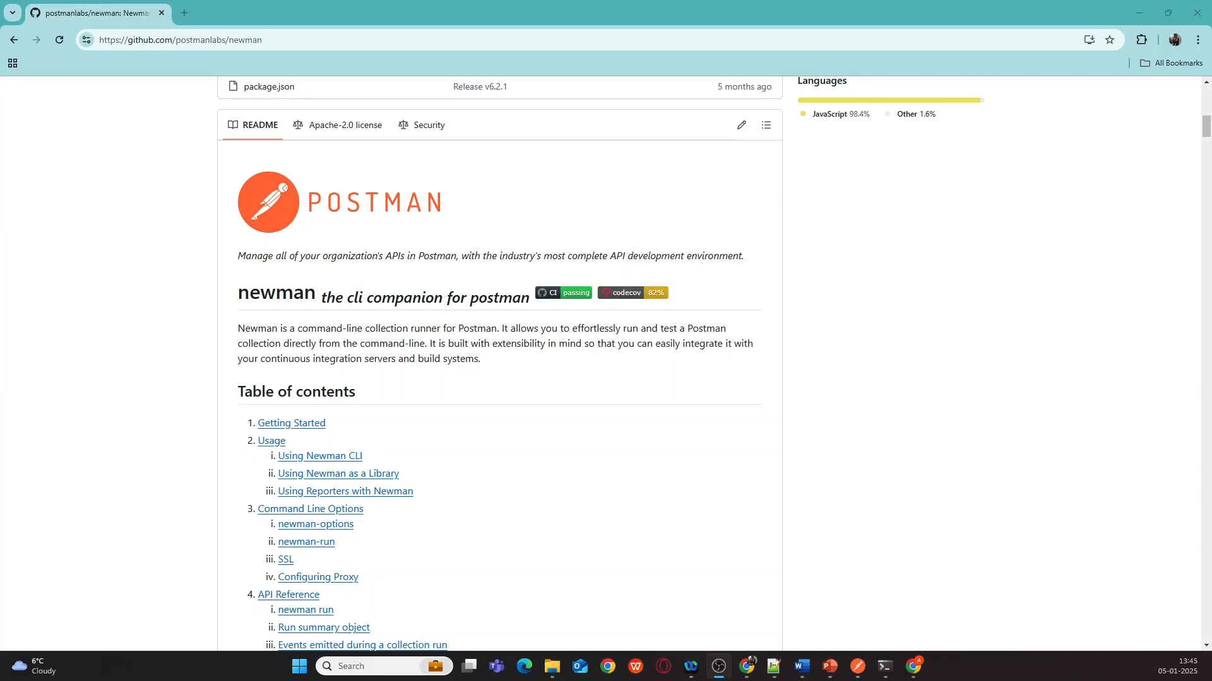
# - Scroll the Newman README to Installation, then bring back the Command Prompt showing Node v18.20.5
pyautogui.scroll(-8, 520, 371)
pyautogui.scroll(-3, 520, 371)
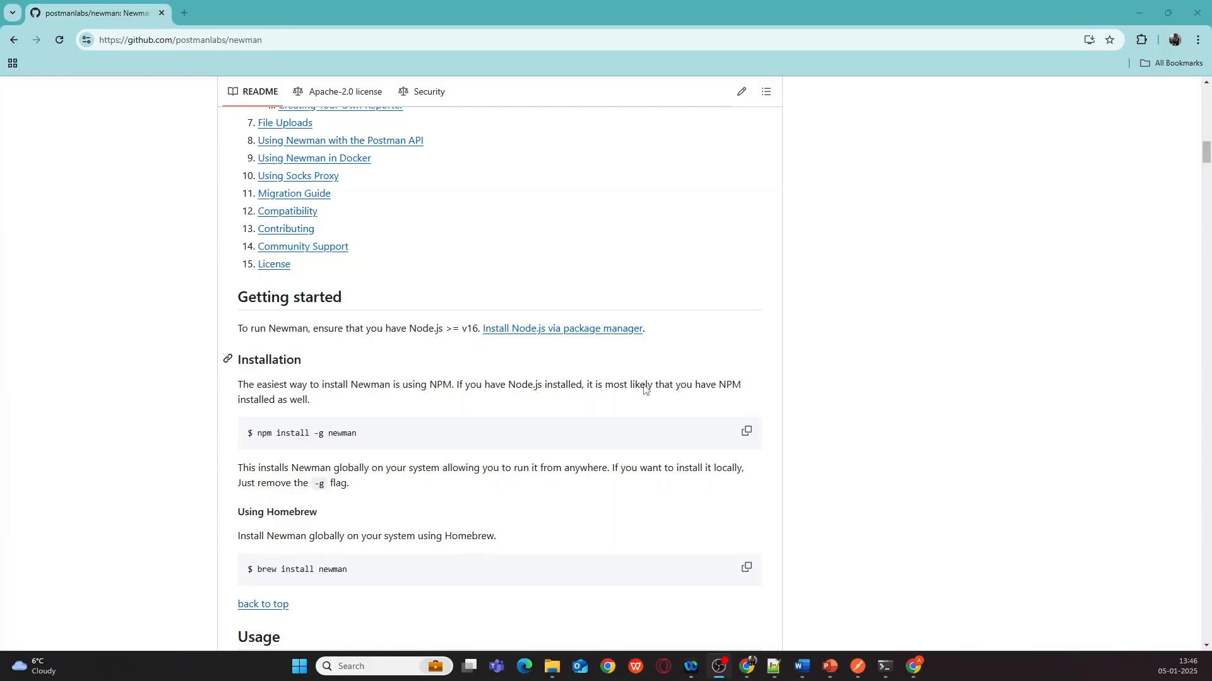
pyautogui.click(884, 666)
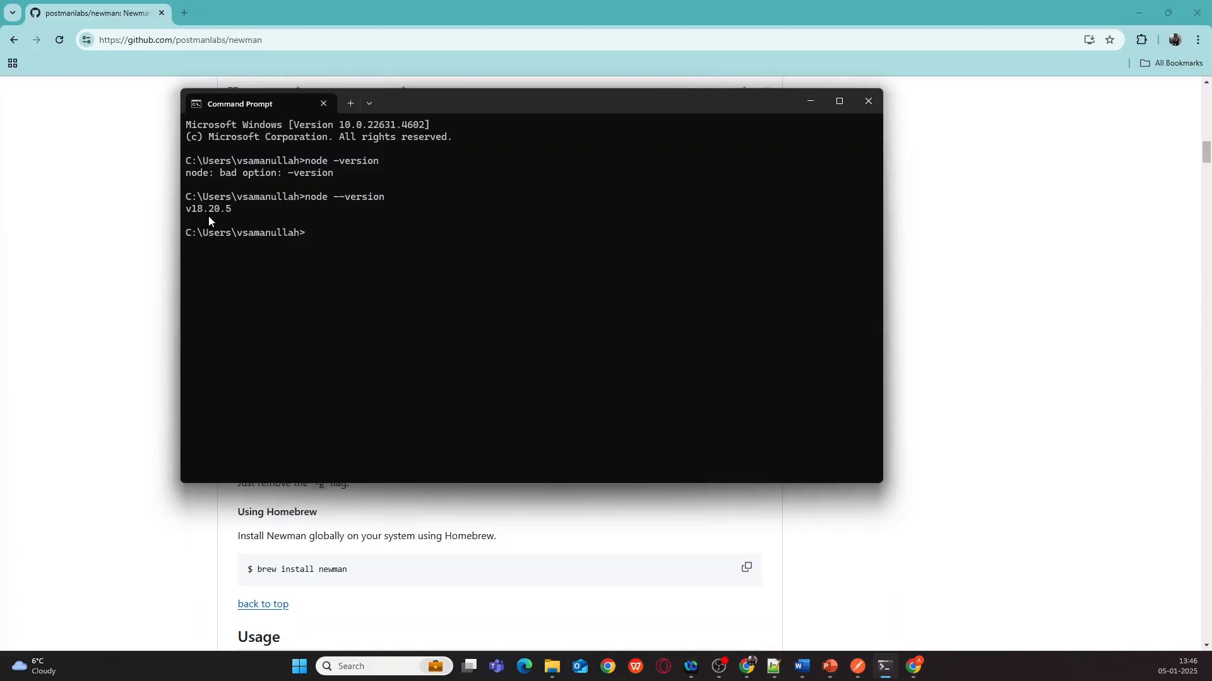
# - Compare Newman 6.2.1 in the terminal with the README, then hide the terminal and switch to Postman
pyautogui.click(802, 101)
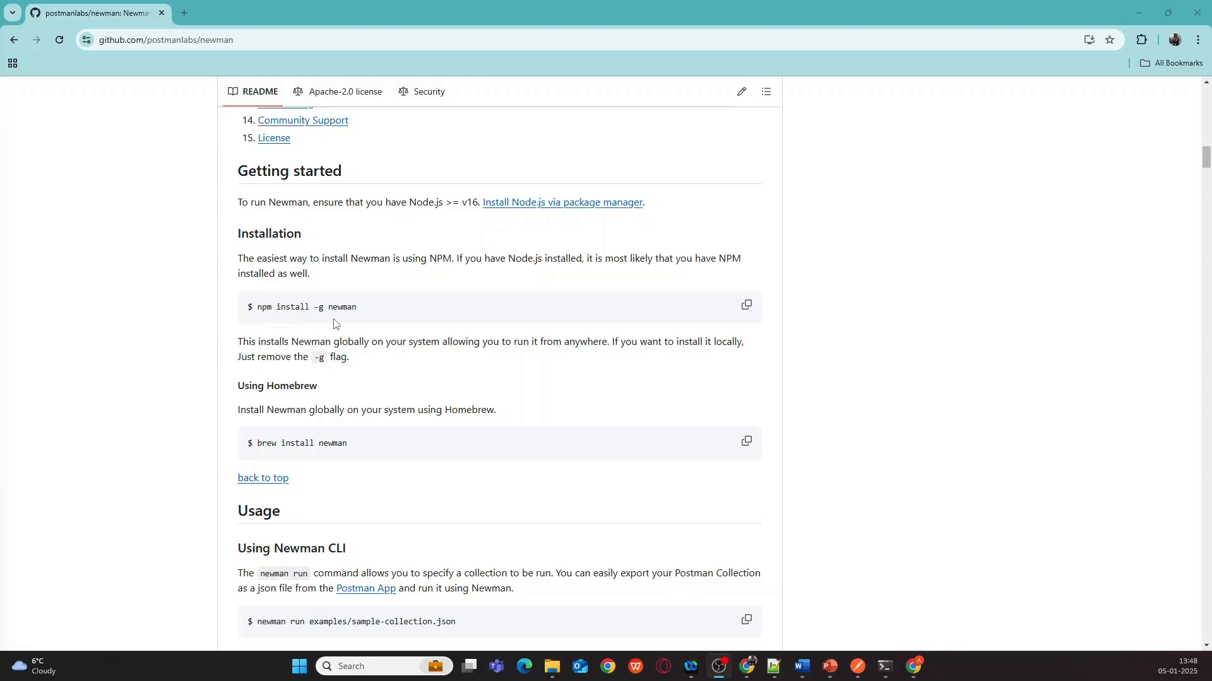
pyautogui.click(884, 667)
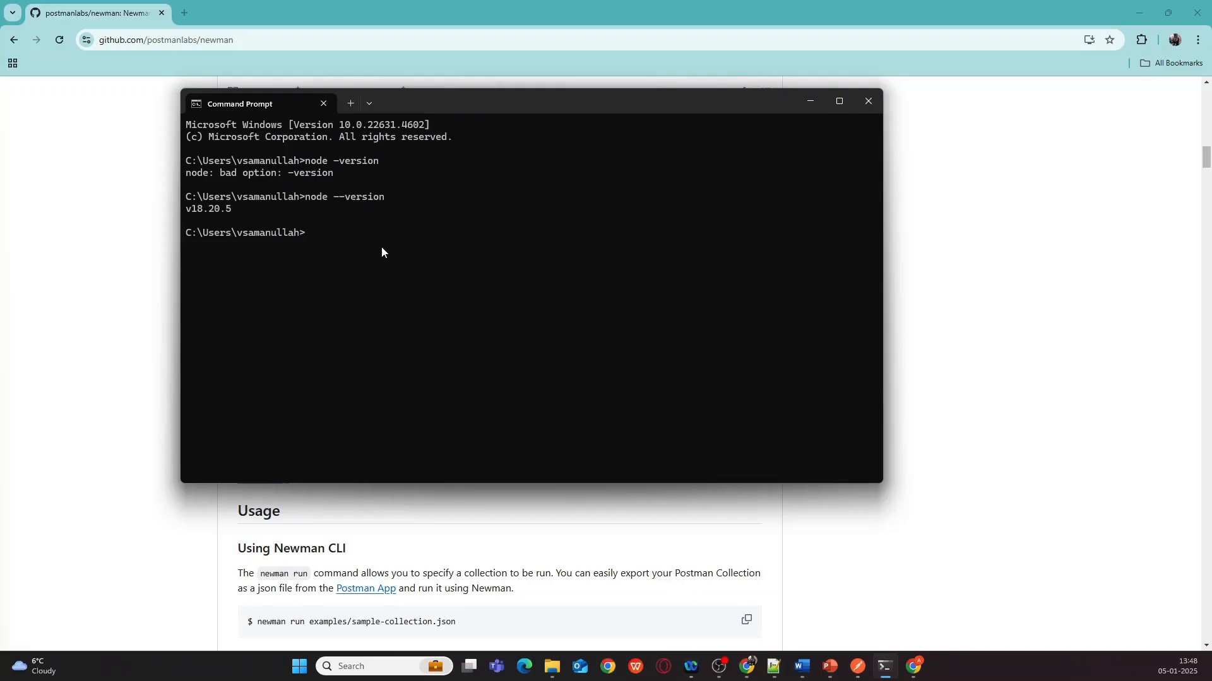
pyautogui.click(811, 101)
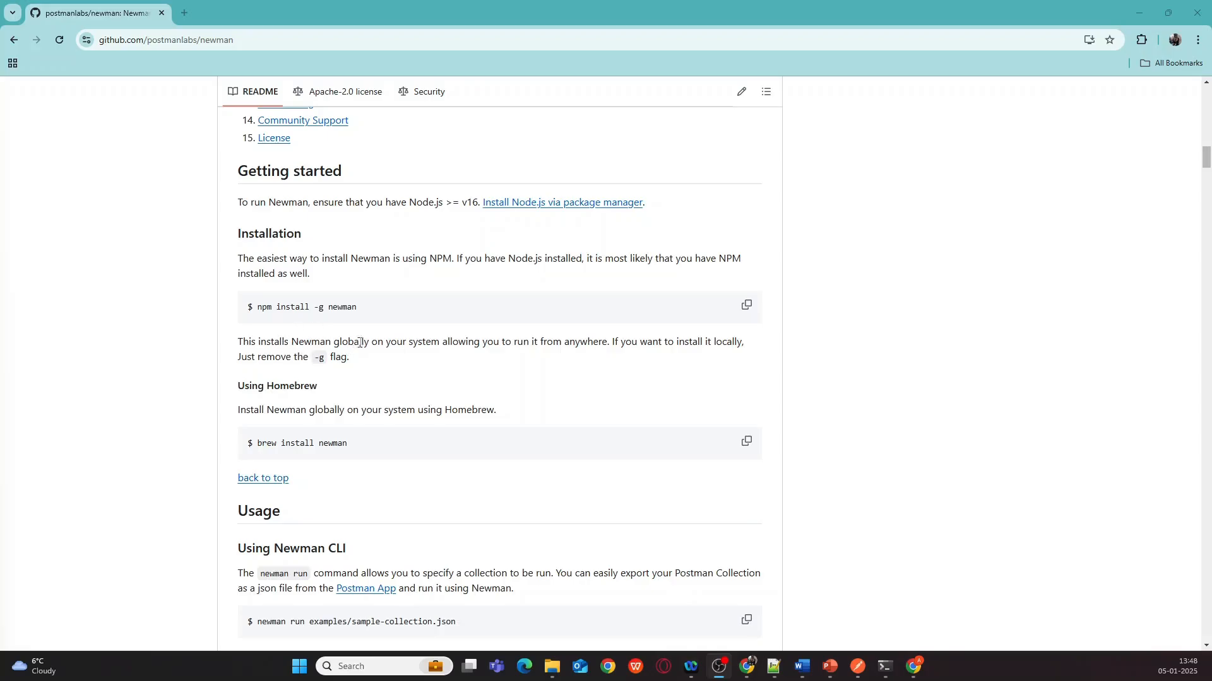
pyautogui.hotkey('alt', 'Tab')
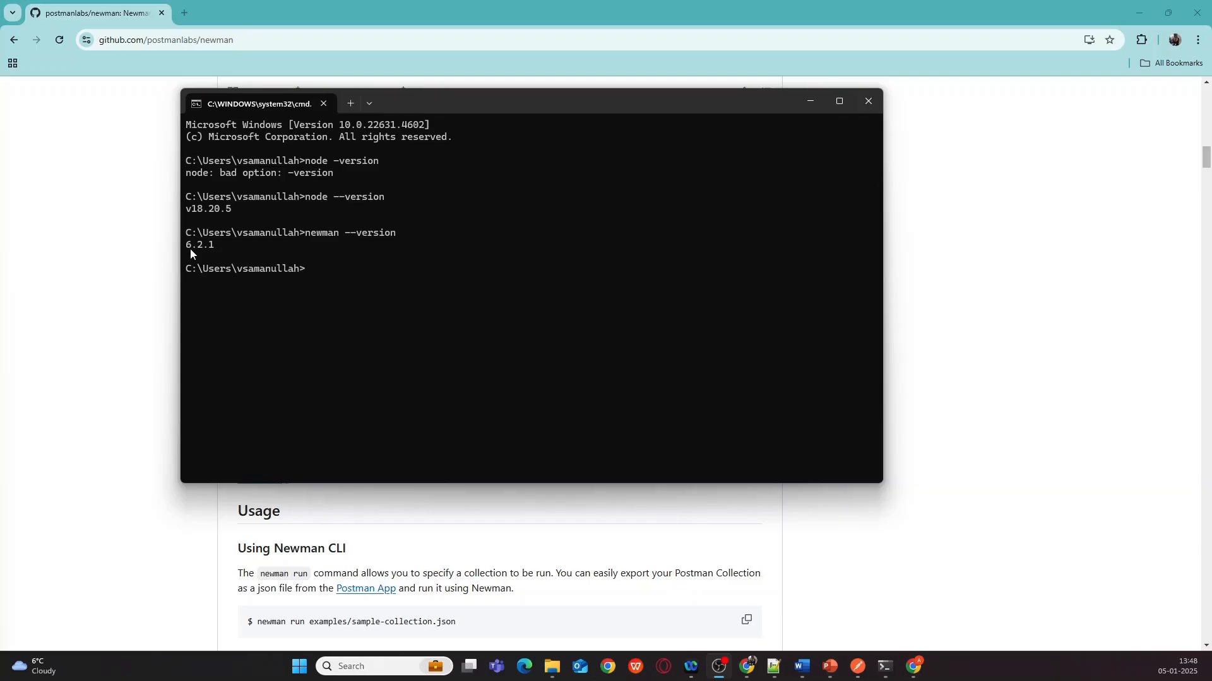
pyautogui.press('super+Down')
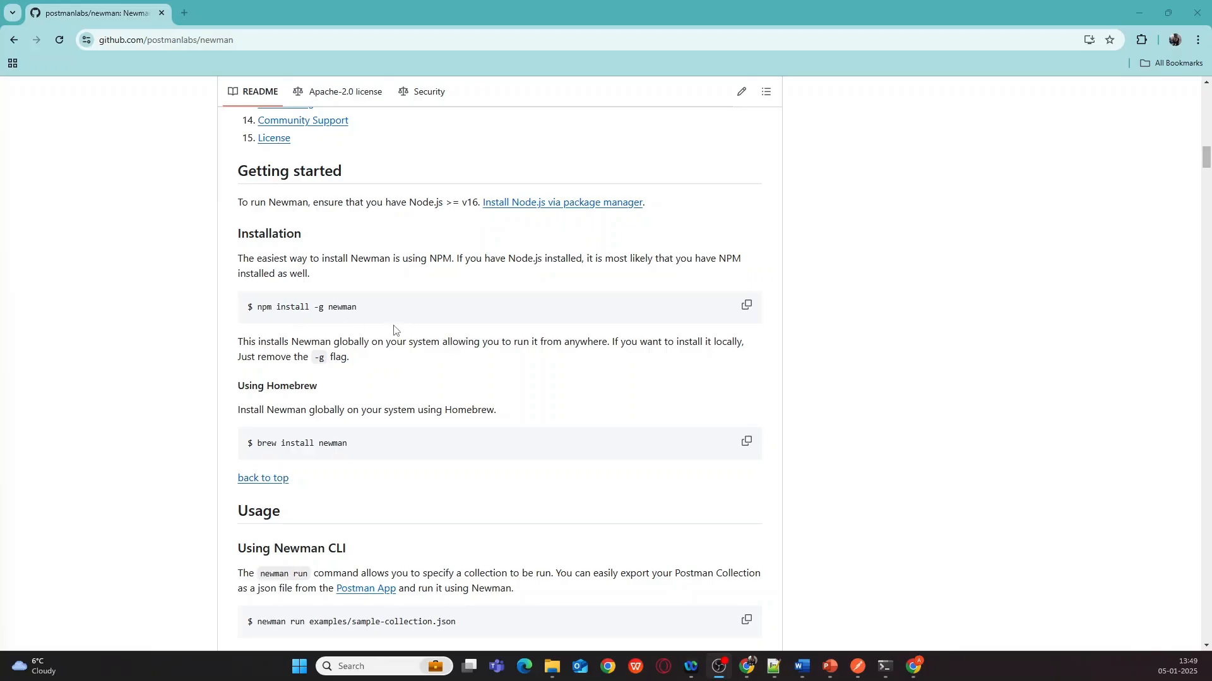
pyautogui.hotkey('alt', 'Tab')
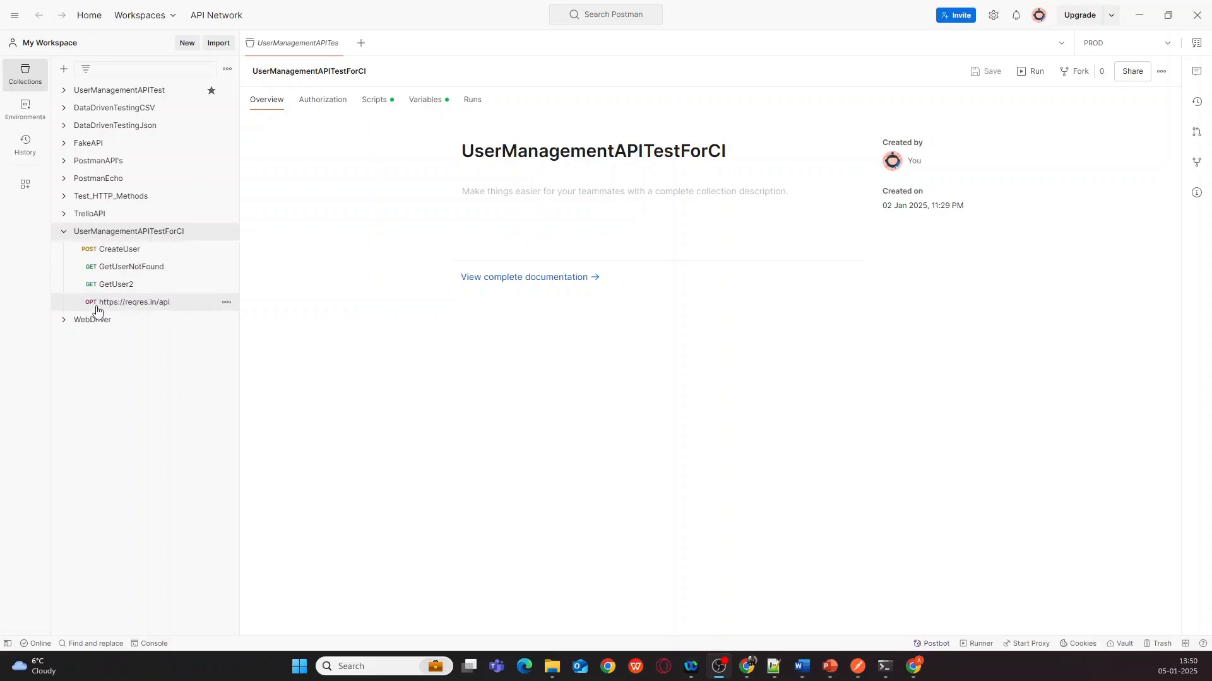
# - Open CreateUser and review its Authorization settings and raw JSON body using {{UsernameForCreate}}
pyautogui.click(121, 254)
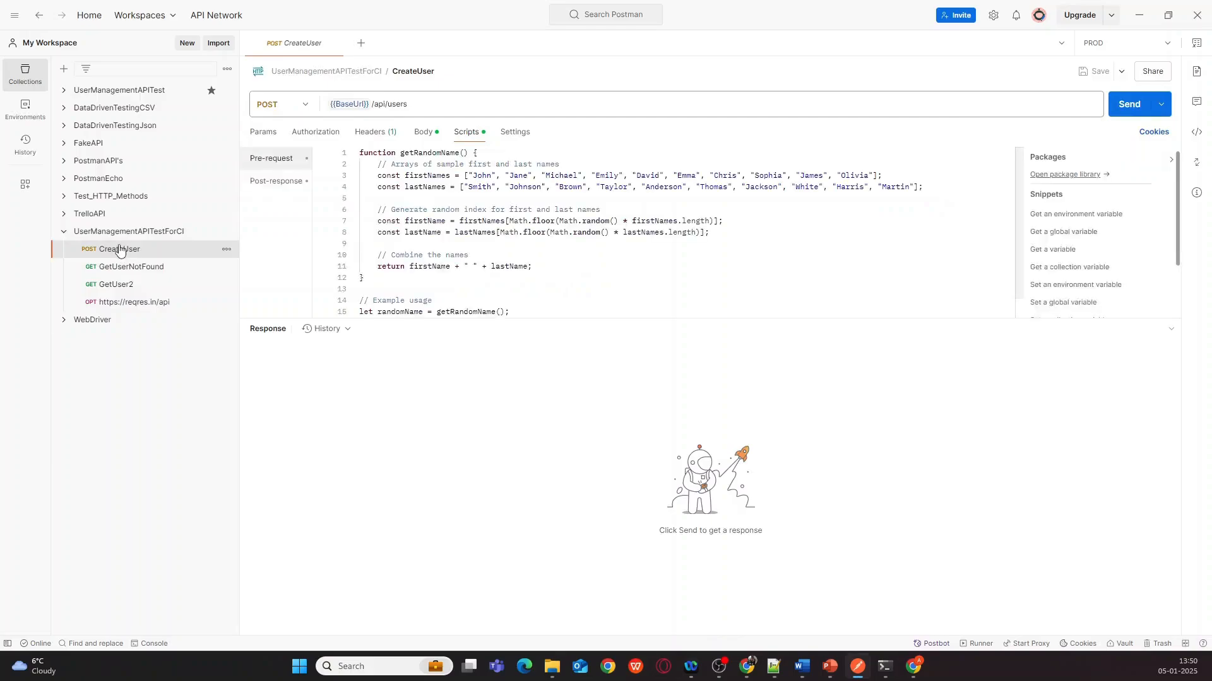
pyautogui.click(305, 139)
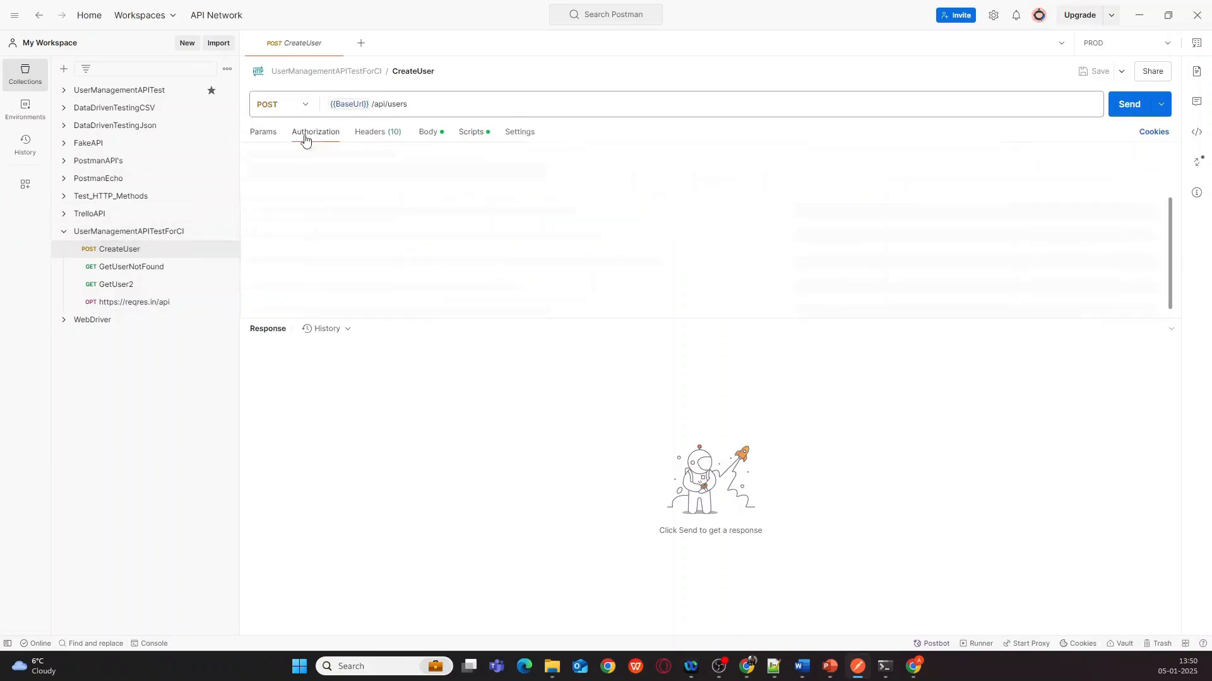
pyautogui.click(434, 134)
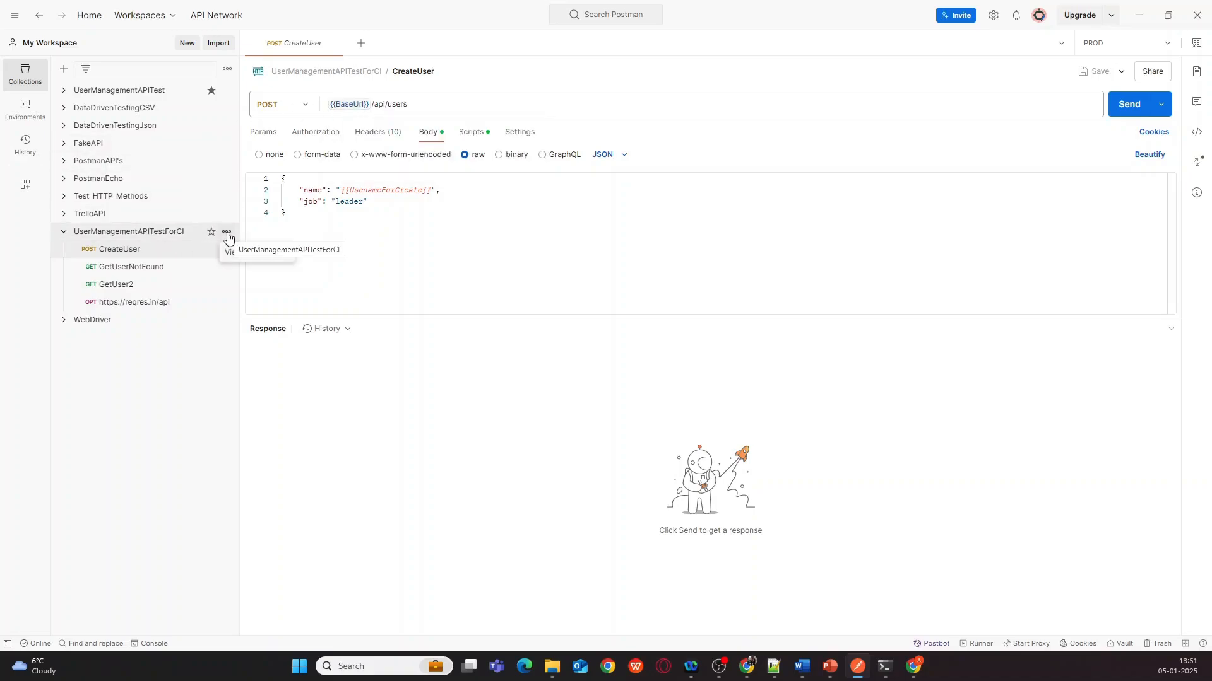
pyautogui.click(227, 234)
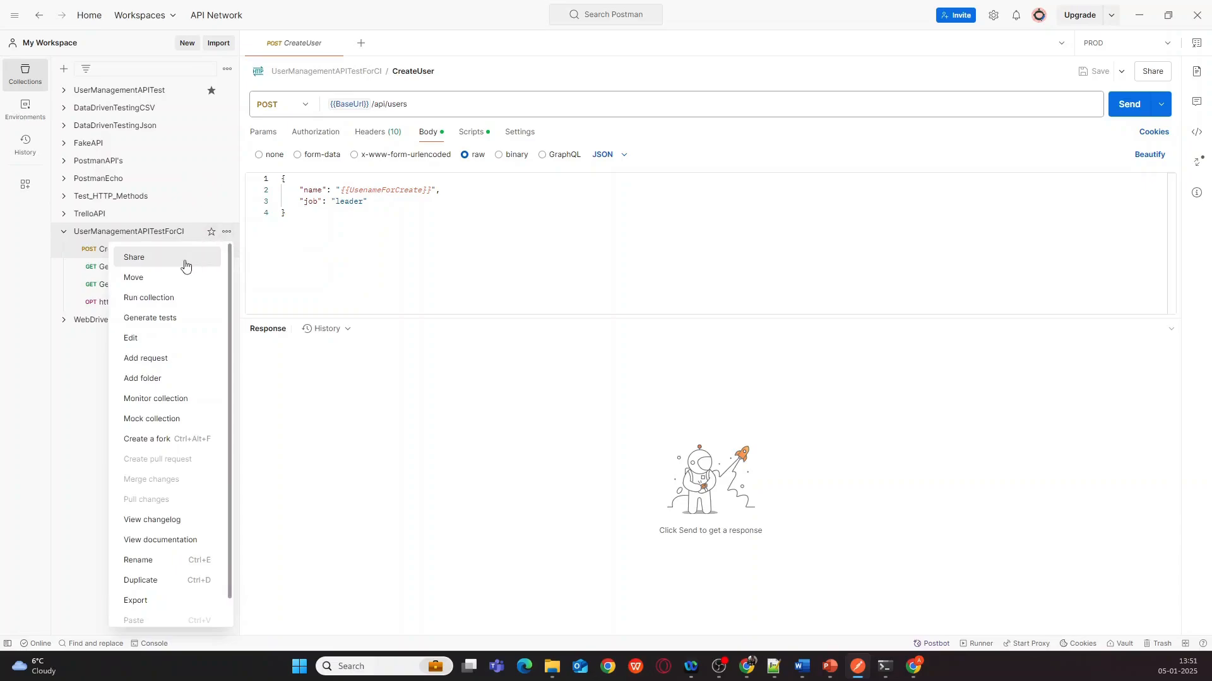
pyautogui.click(134, 338)
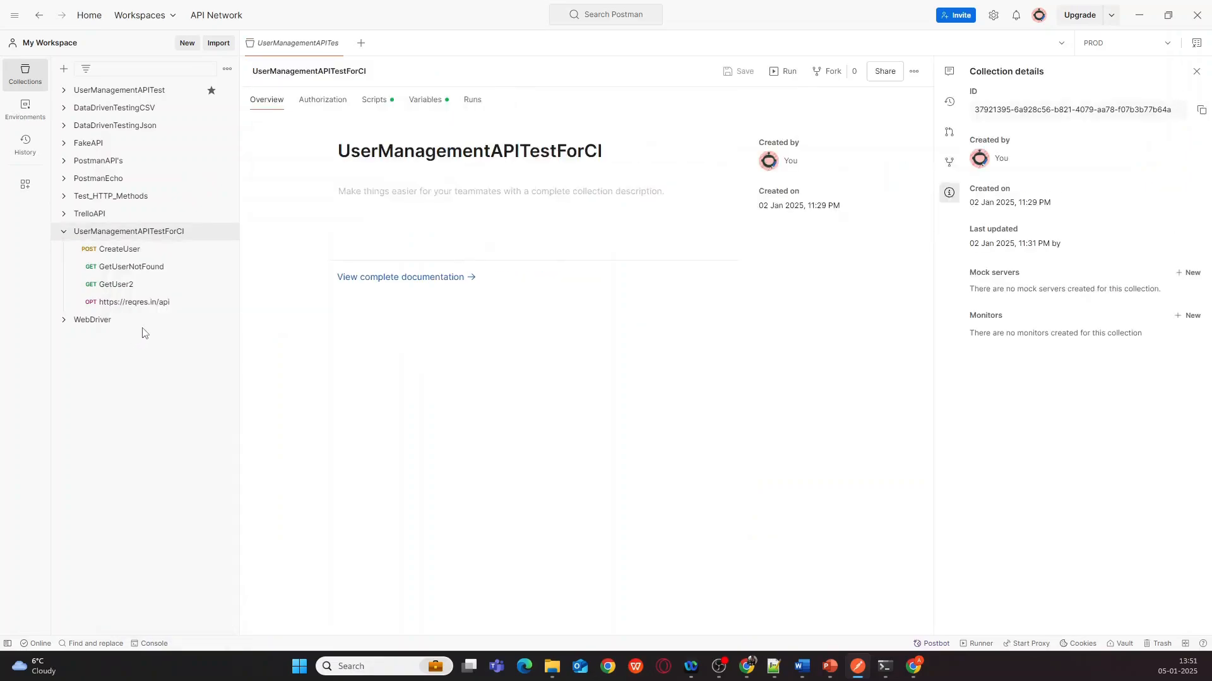
pyautogui.click(426, 103)
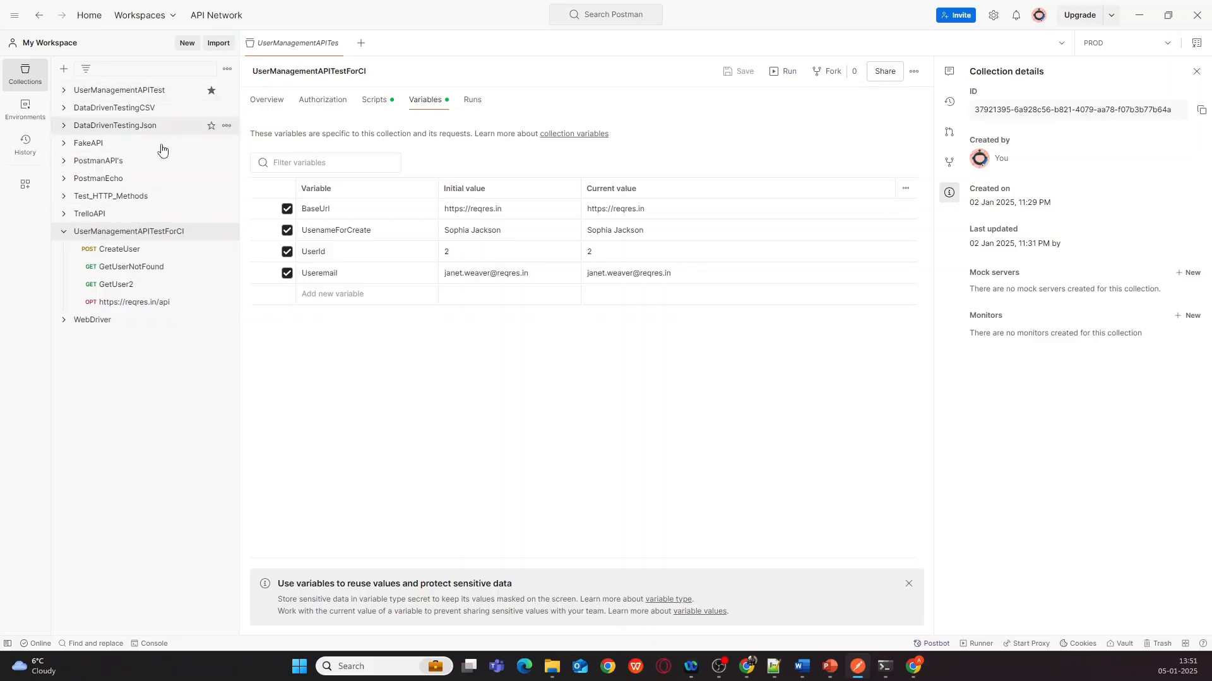
pyautogui.click(121, 250)
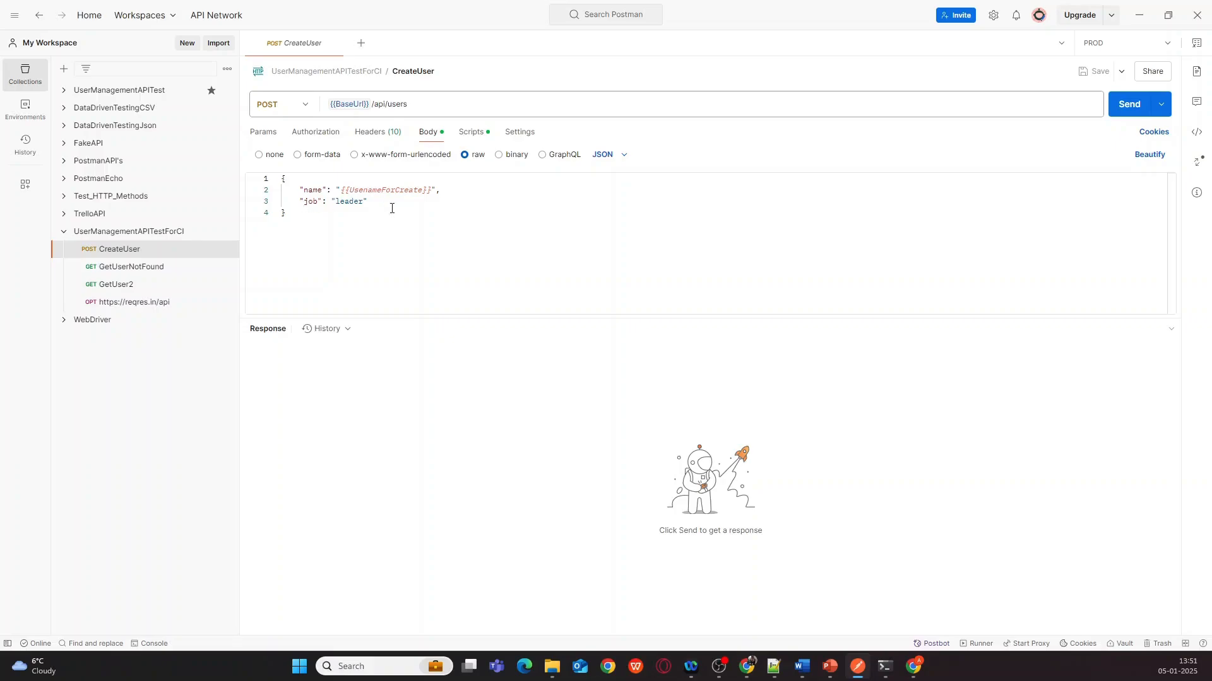
# - Read CreateUser's pre-request script, where getRandomName stores a random full name in UsenameForCreate
pyautogui.click(467, 135)
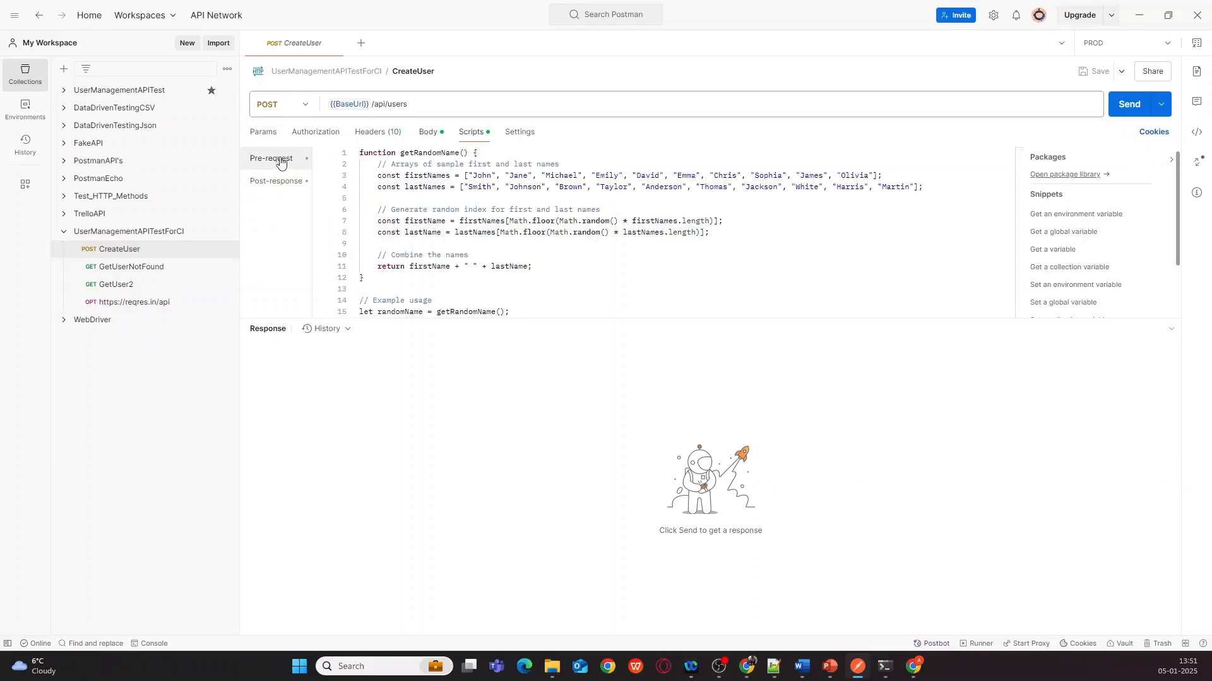
pyautogui.scroll(-1, 413, 231)
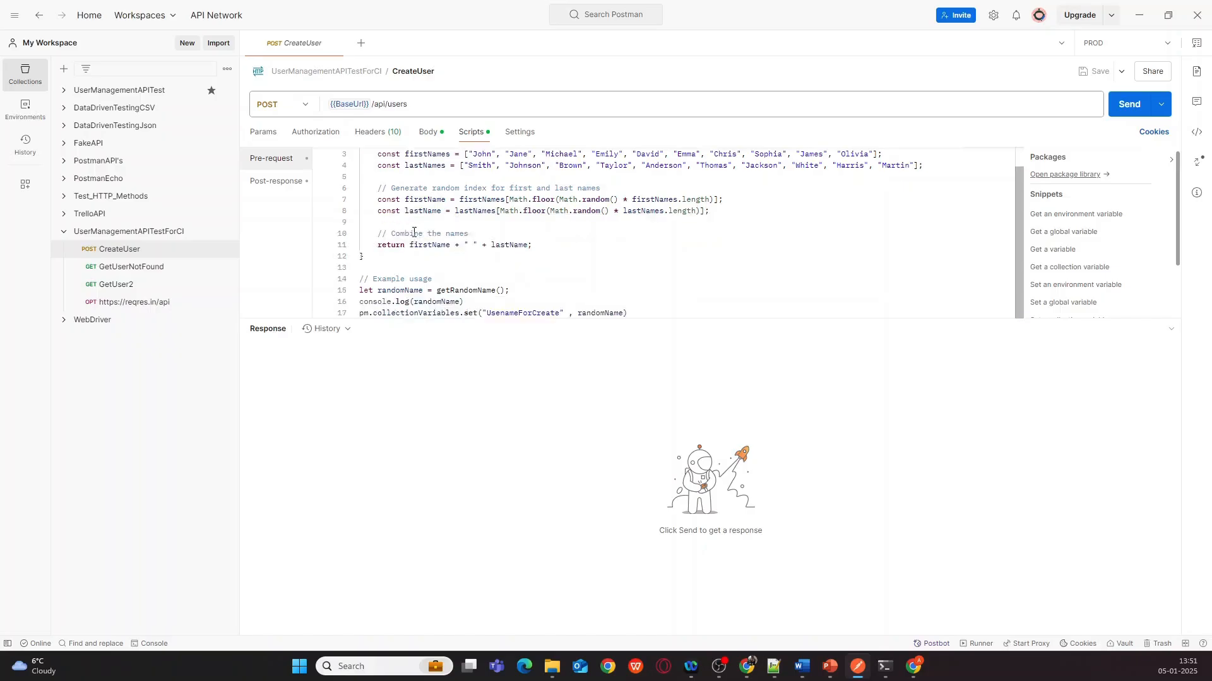
pyautogui.scroll(1, 476, 303)
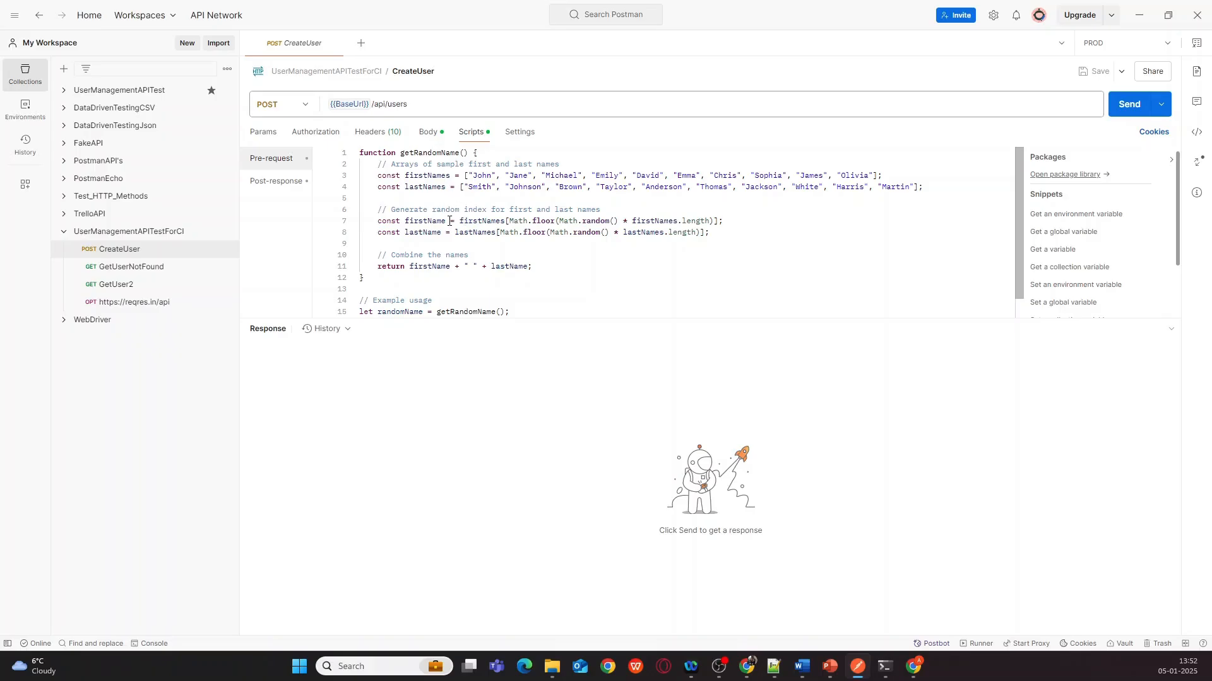
pyautogui.scroll(-1, 450, 220)
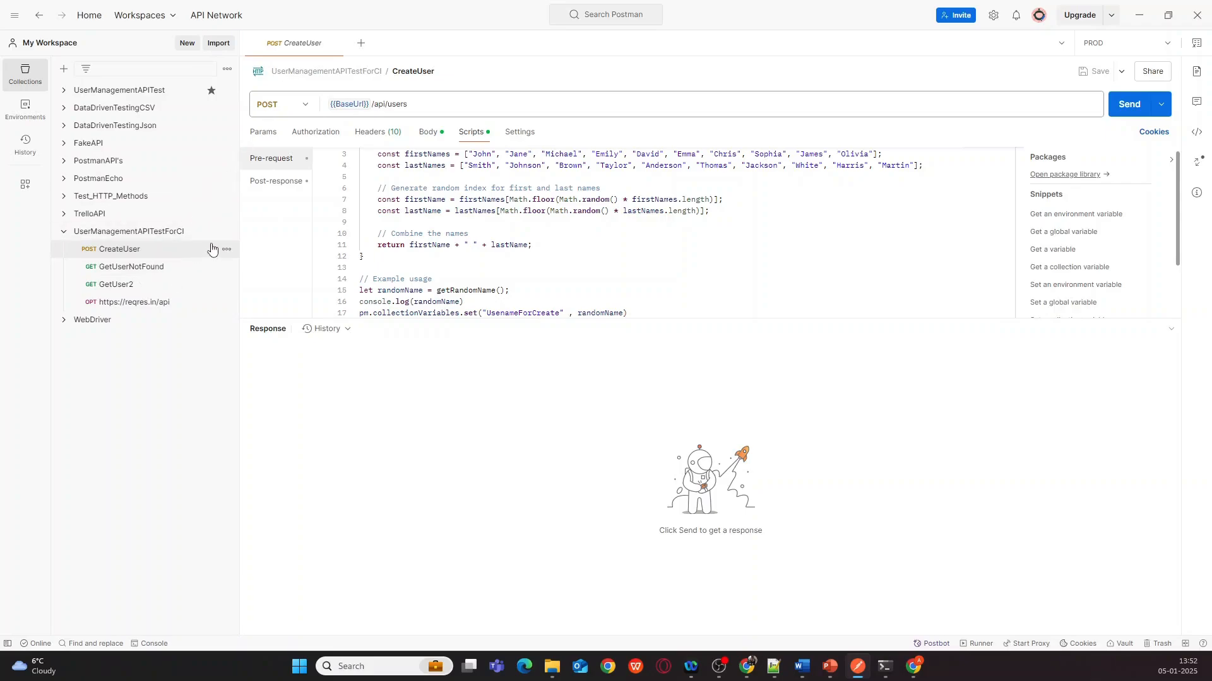
pyautogui.click(227, 232)
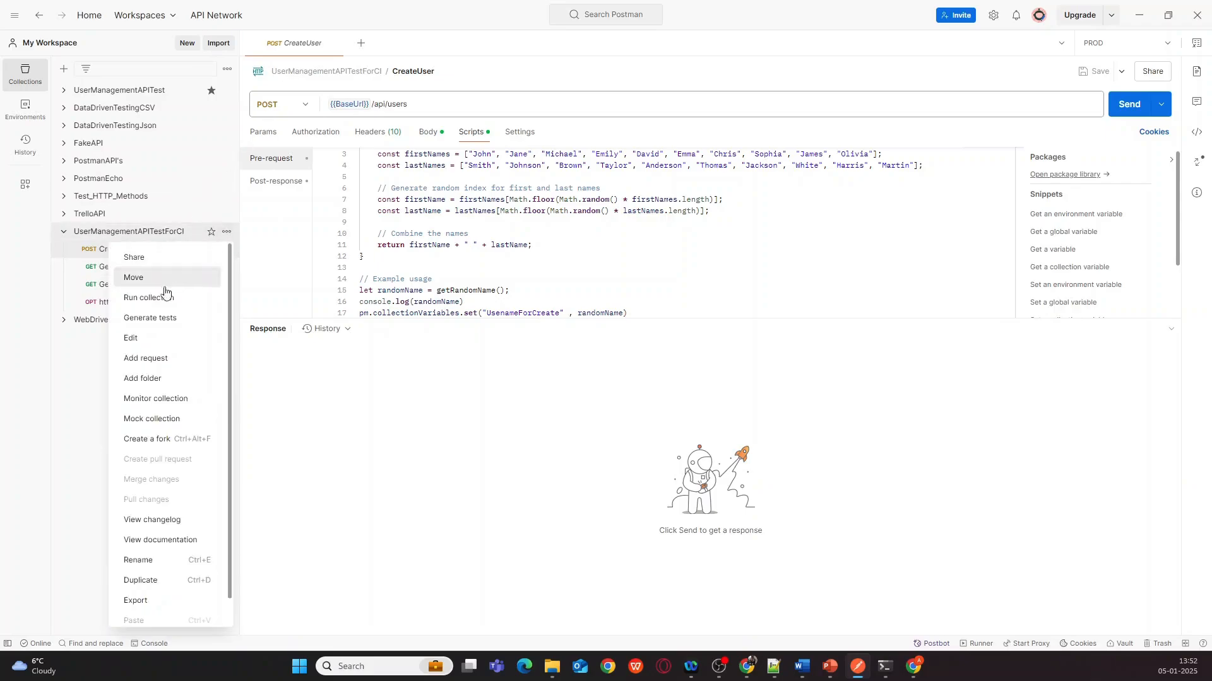
# - Look over the collection's variables and its empty collection-level scripts, then go back to CreateUser
pyautogui.click(132, 339)
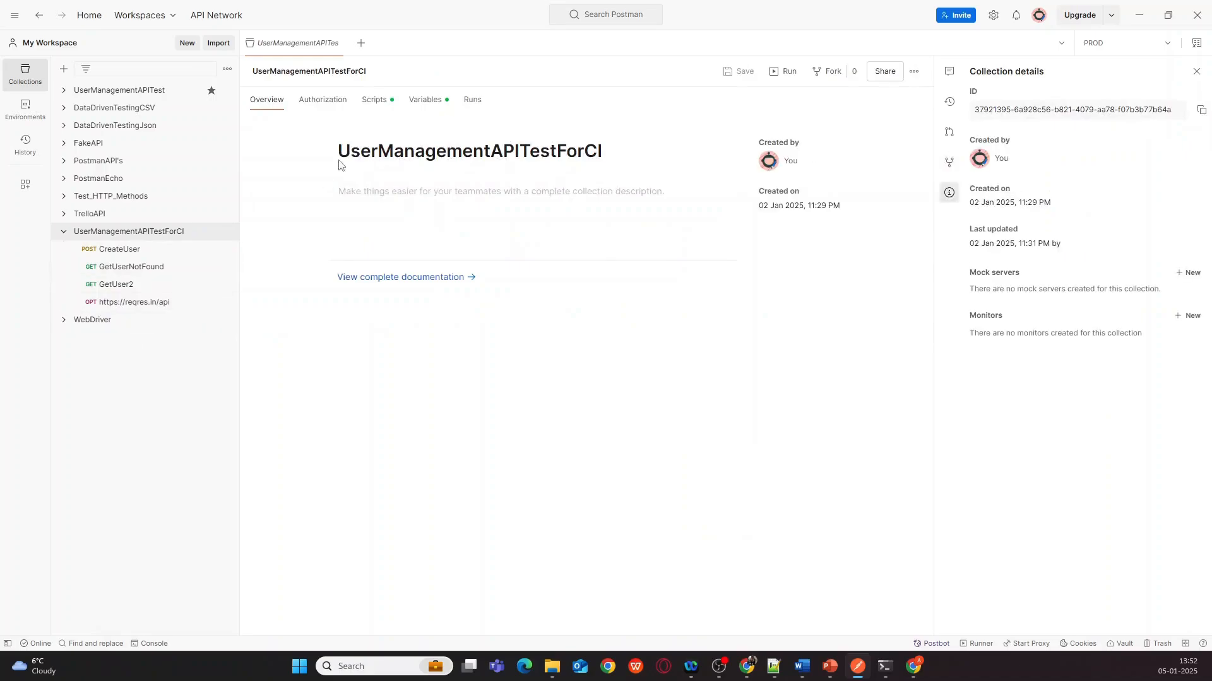
pyautogui.click(425, 103)
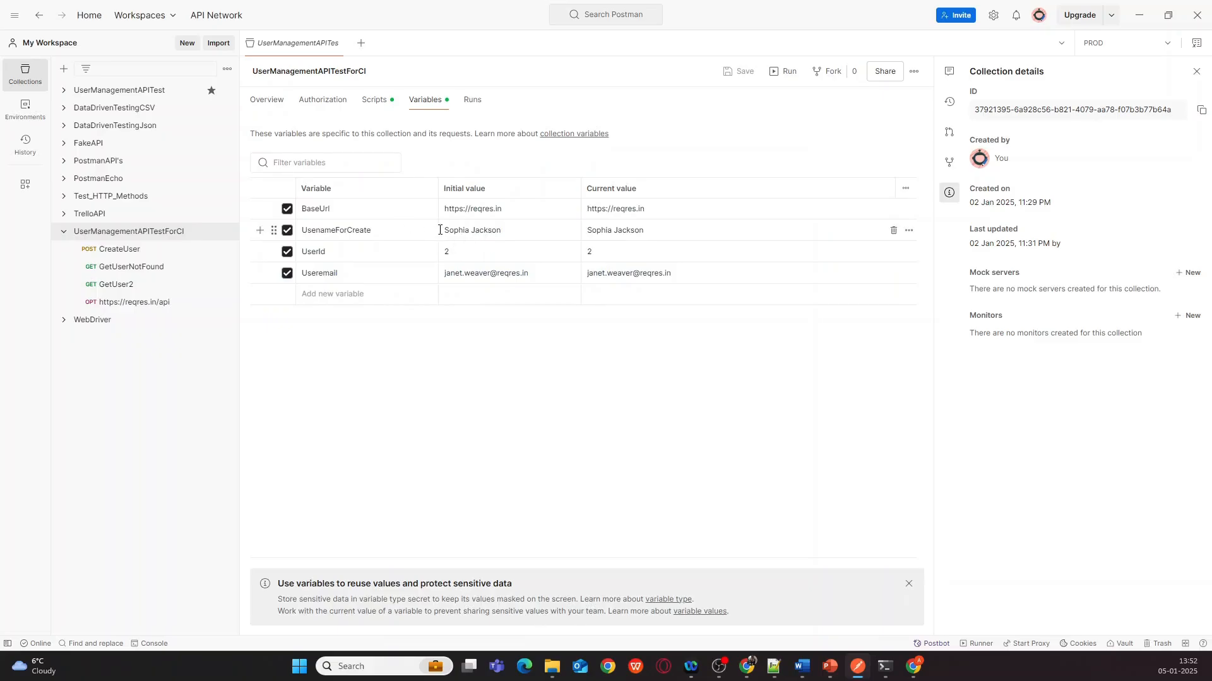
pyautogui.click(374, 103)
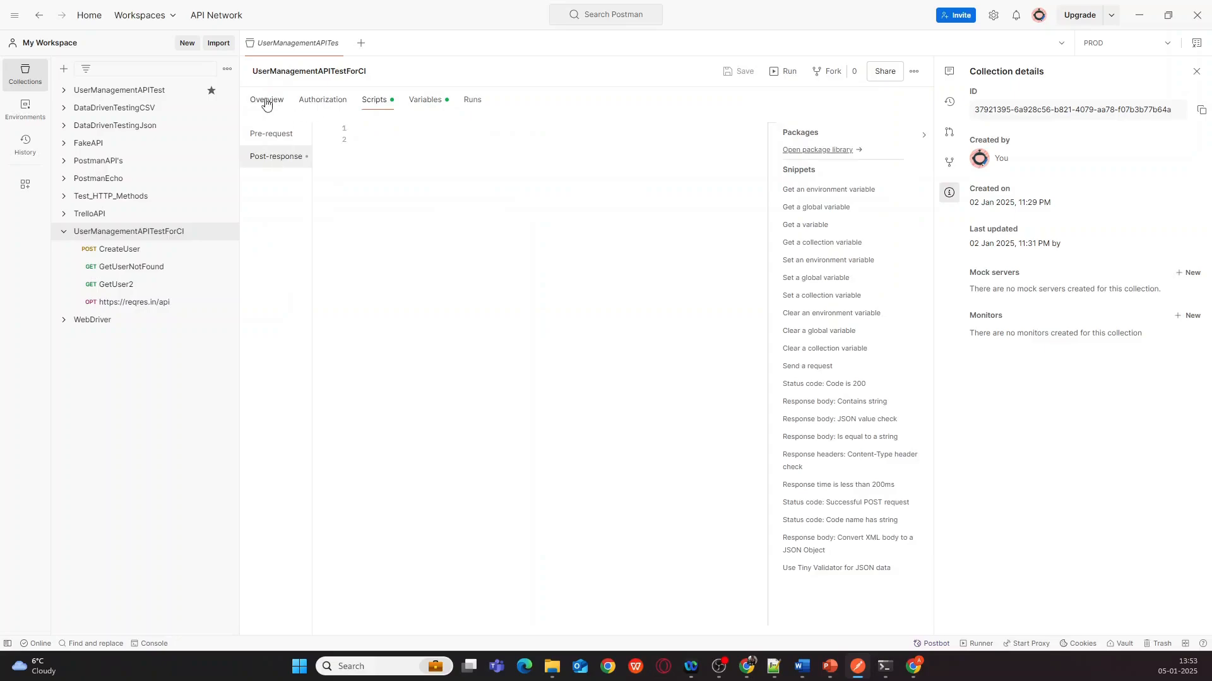
pyautogui.click(122, 250)
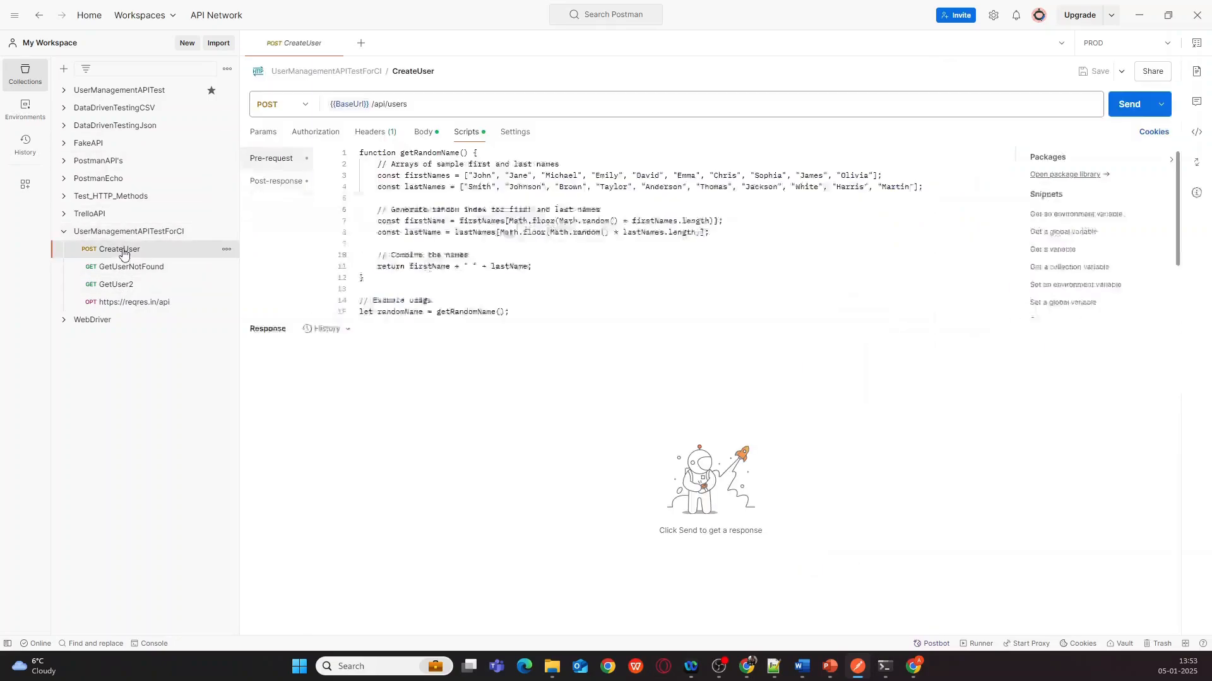
# - Display CreateUser's post-response tests checking status 201 and the returned name against UsenameForCreate
pyautogui.click(284, 184)
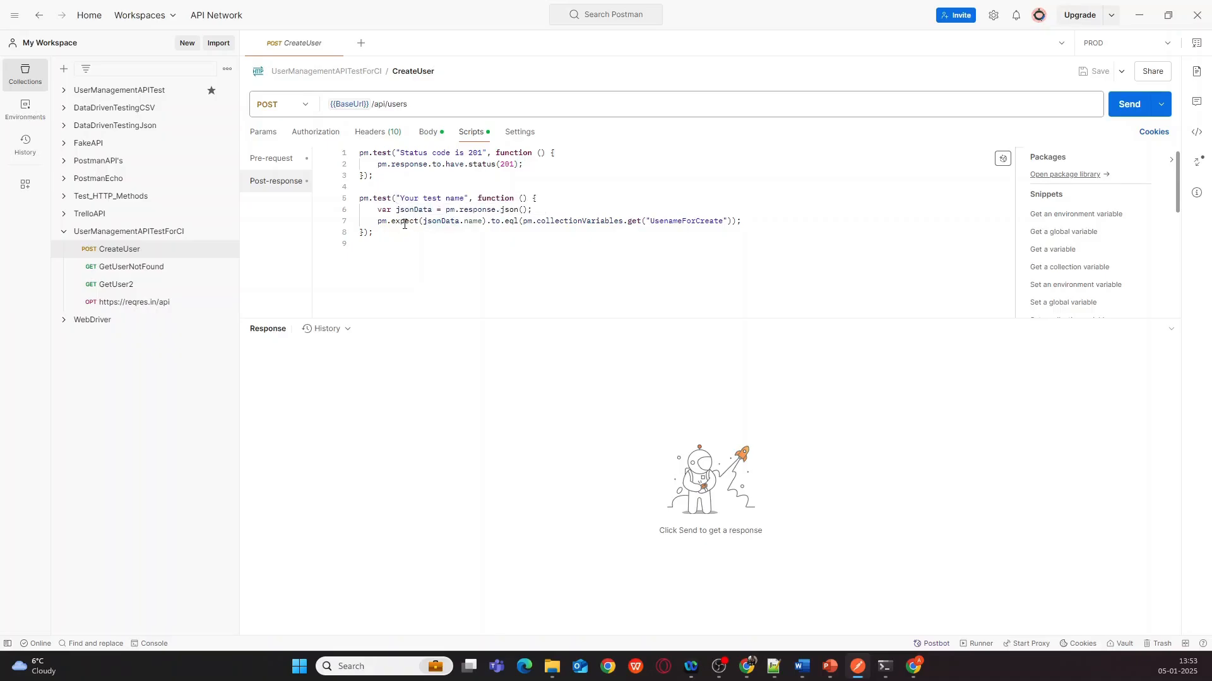
pyautogui.click(427, 131)
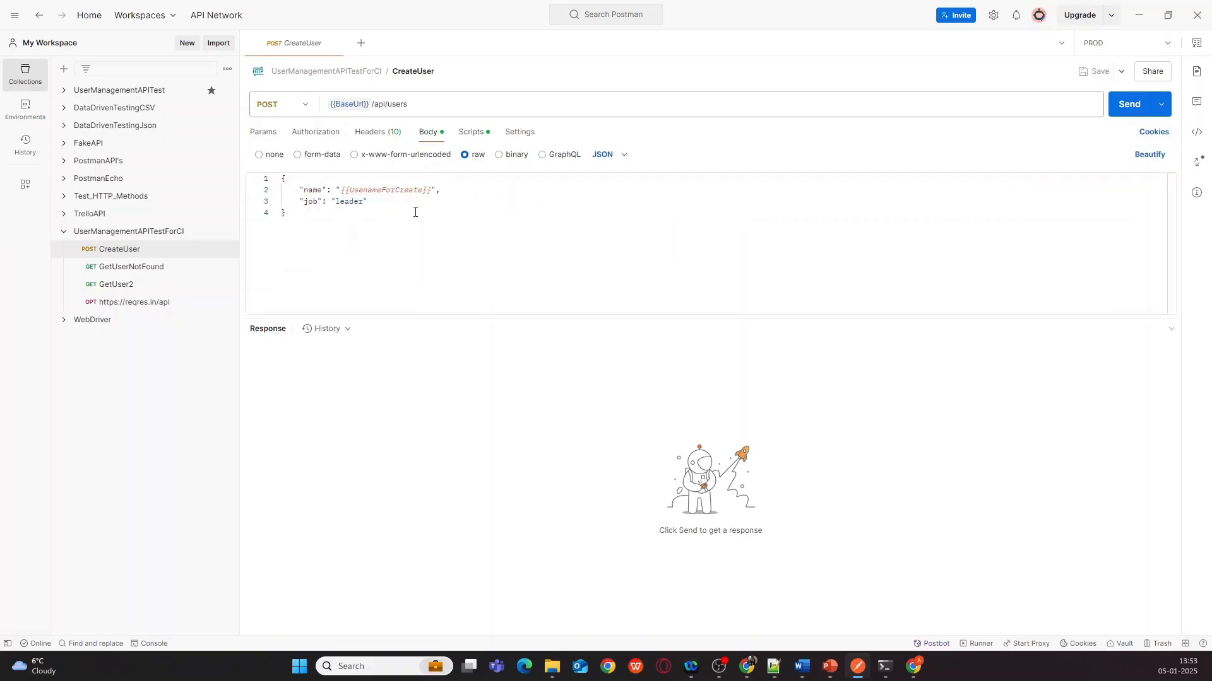
pyautogui.click(472, 133)
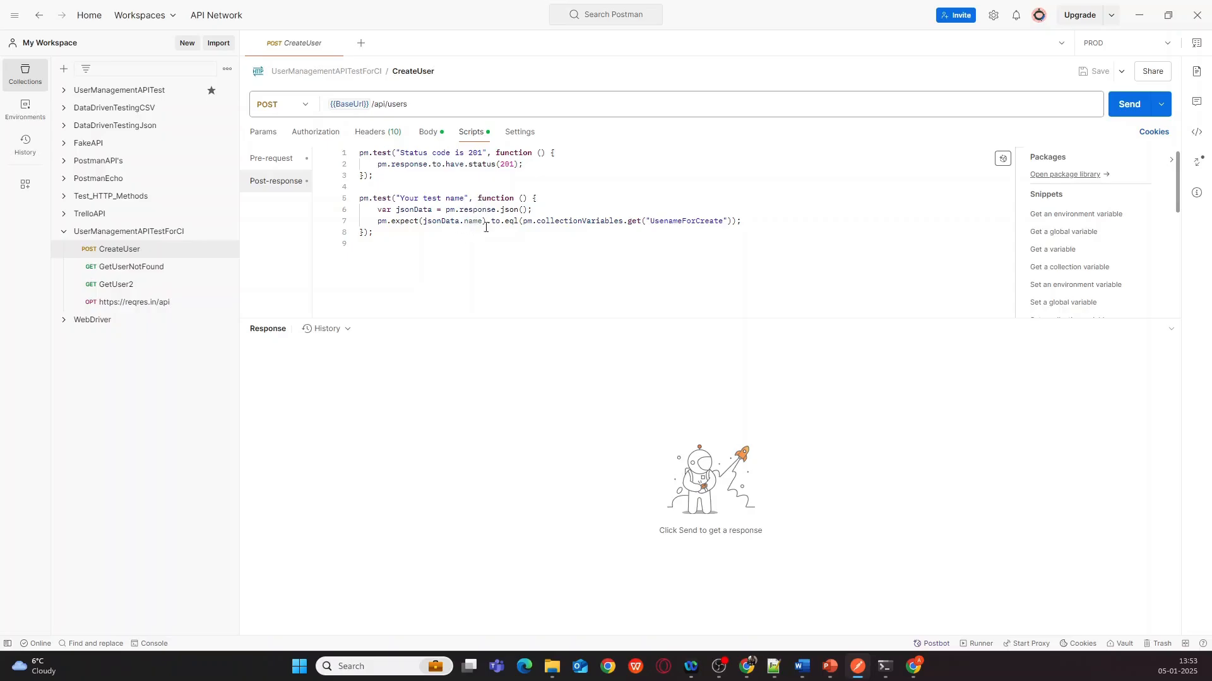
# - Send CreateUser and confirm 201 Created in 135 ms with both tests passing
pyautogui.click(1125, 108)
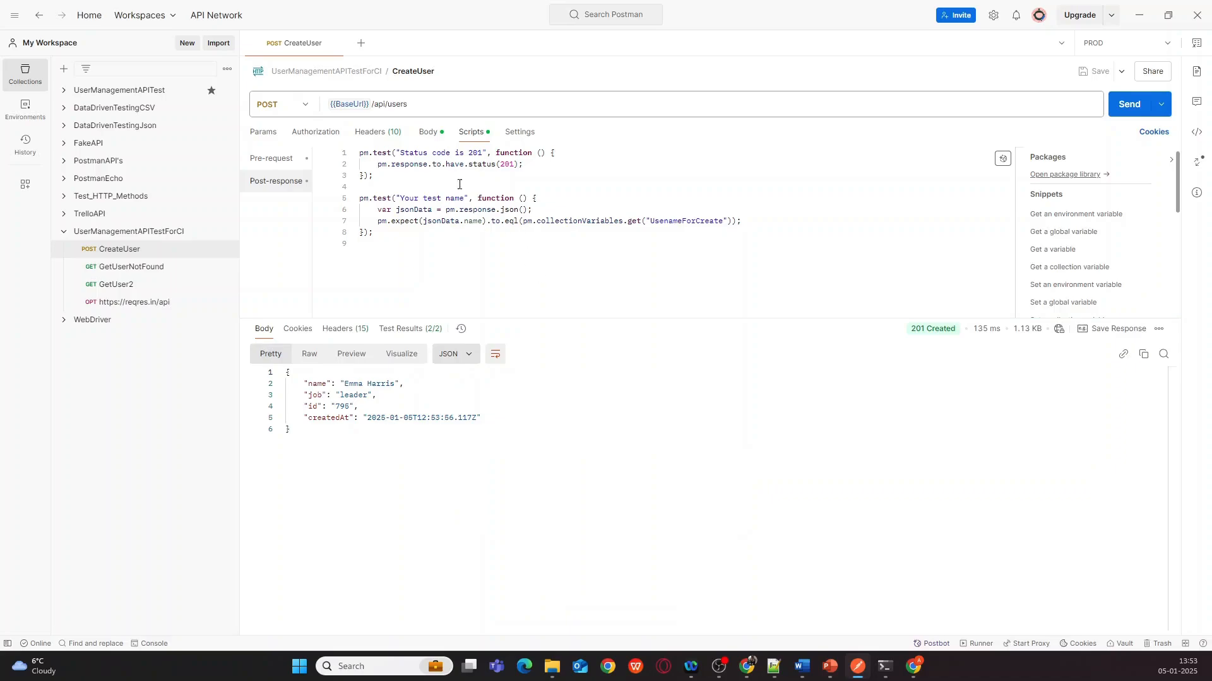
pyautogui.click(431, 132)
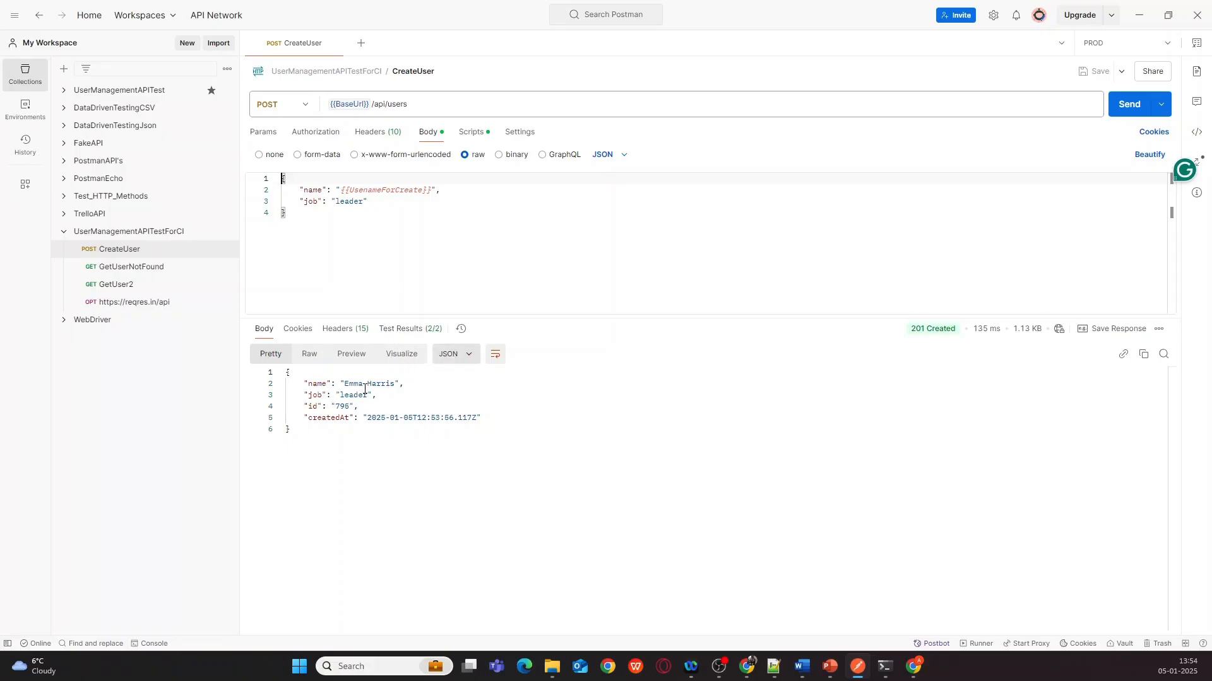
pyautogui.click(433, 330)
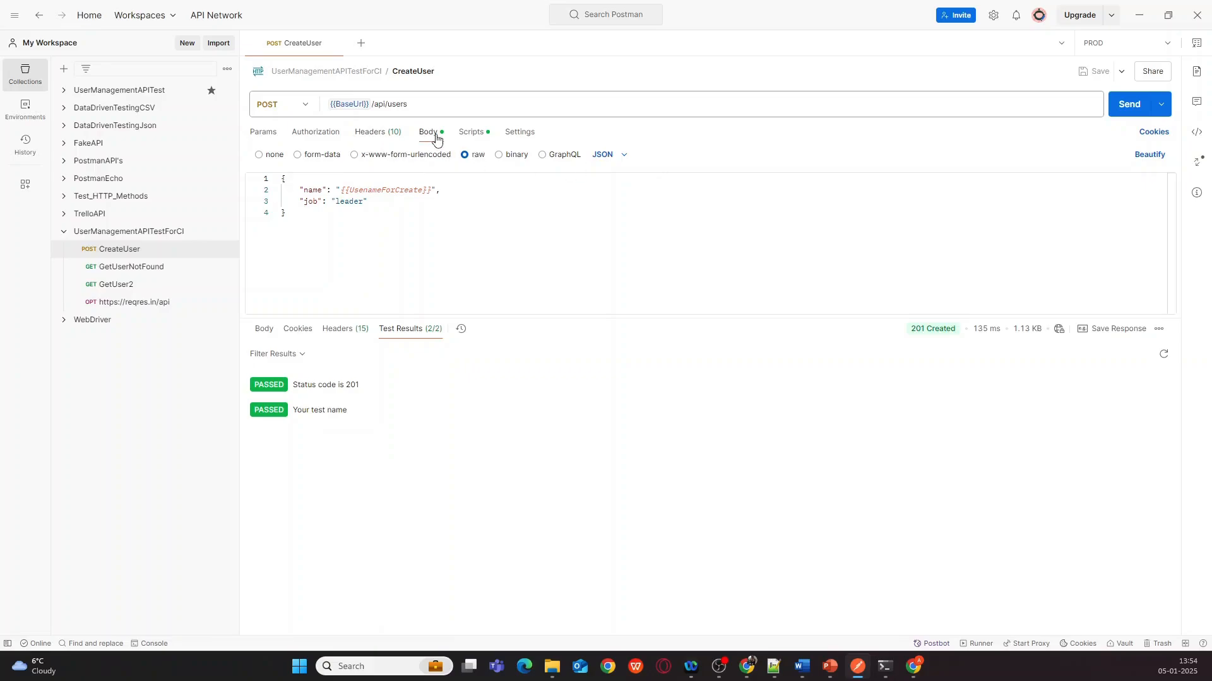
# - Show the random-name pre-request script and open the console logging the name and the 201 POST
pyautogui.click(468, 139)
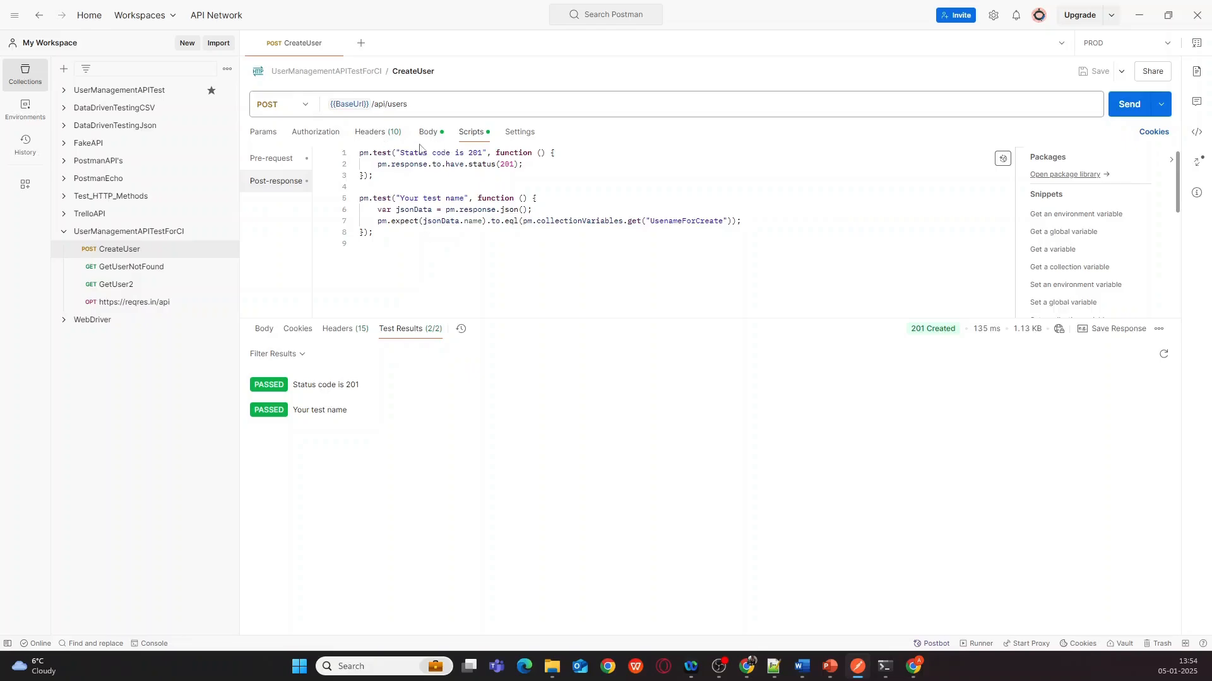
pyautogui.click(284, 163)
pyautogui.scroll(-1, 440, 274)
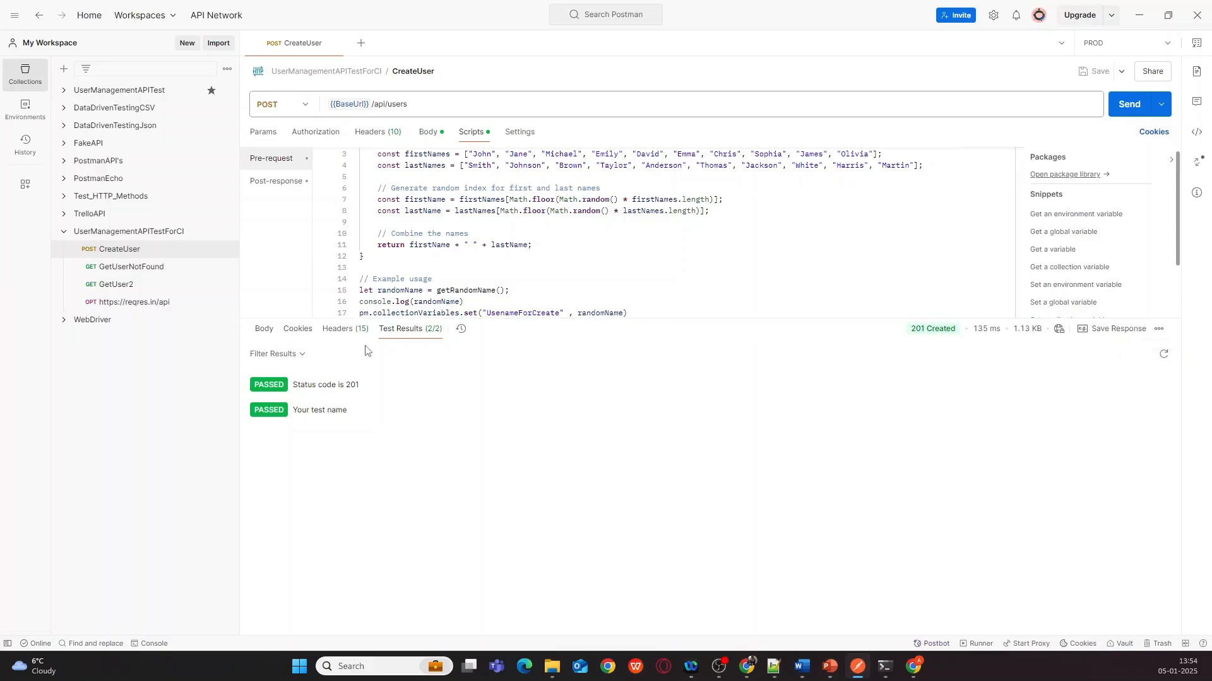
pyautogui.click(1159, 331)
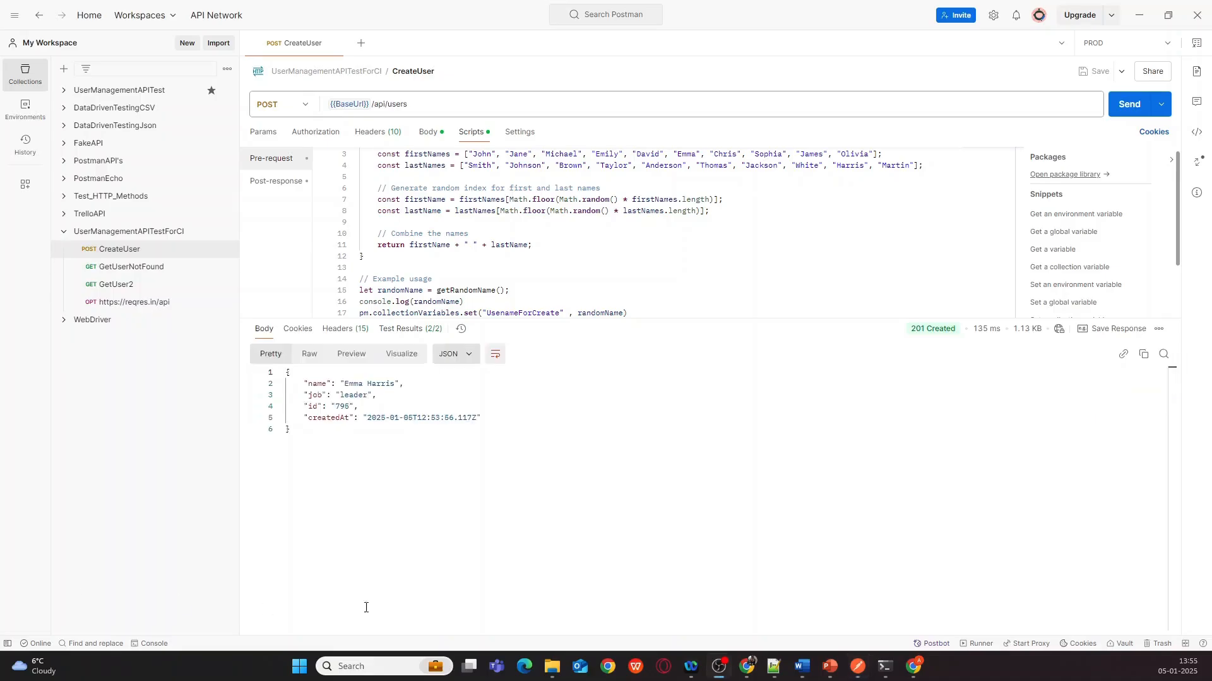
pyautogui.click(149, 644)
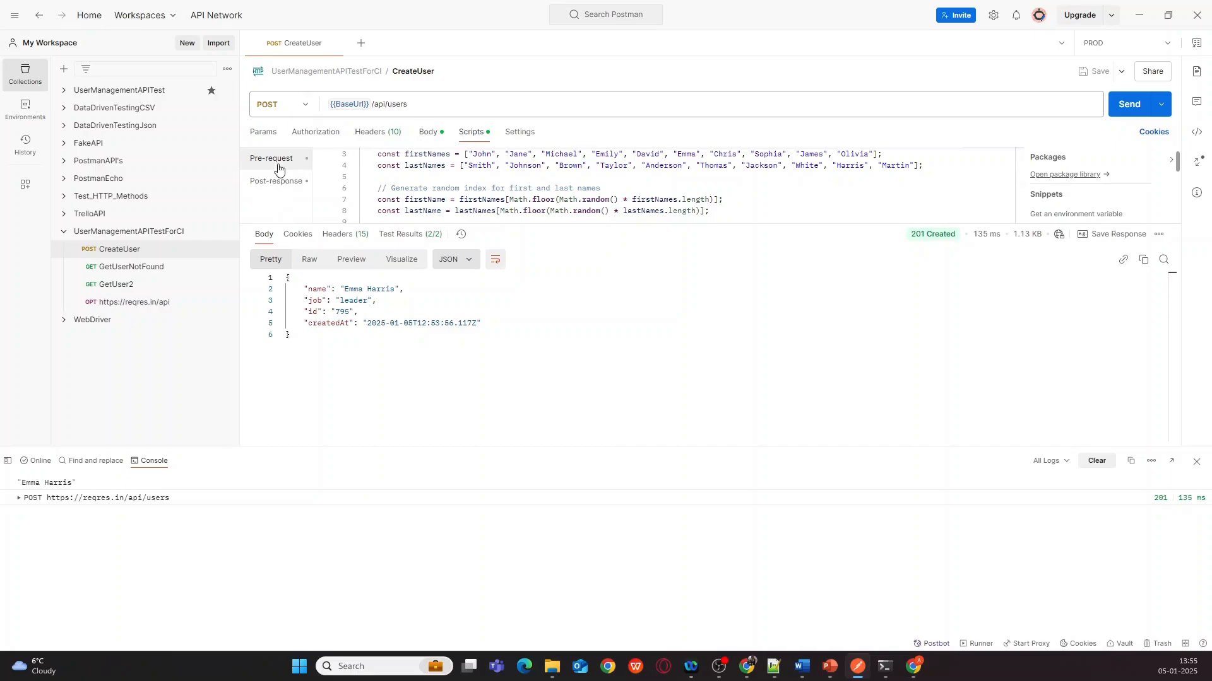
# - Prefix the logged randomName with "Generated Name is " on line 16 and save CreateUser
pyautogui.scroll(-2, 521, 204)
pyautogui.scroll(-1, 521, 204)
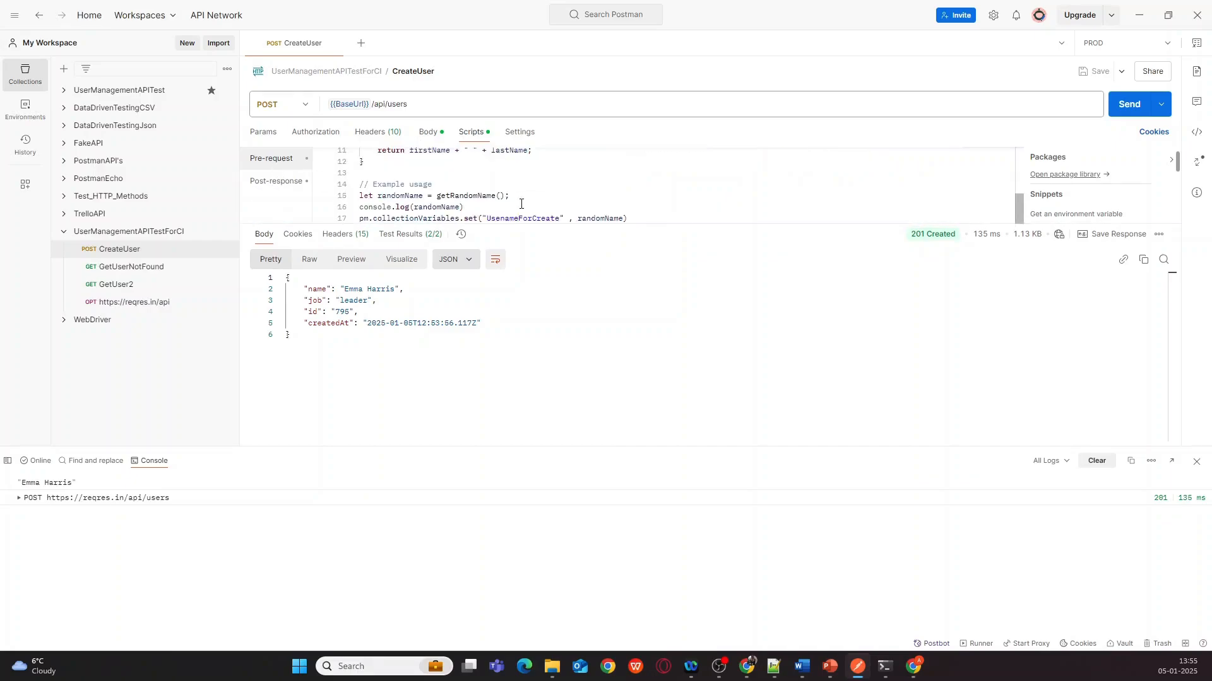
pyautogui.click(414, 208)
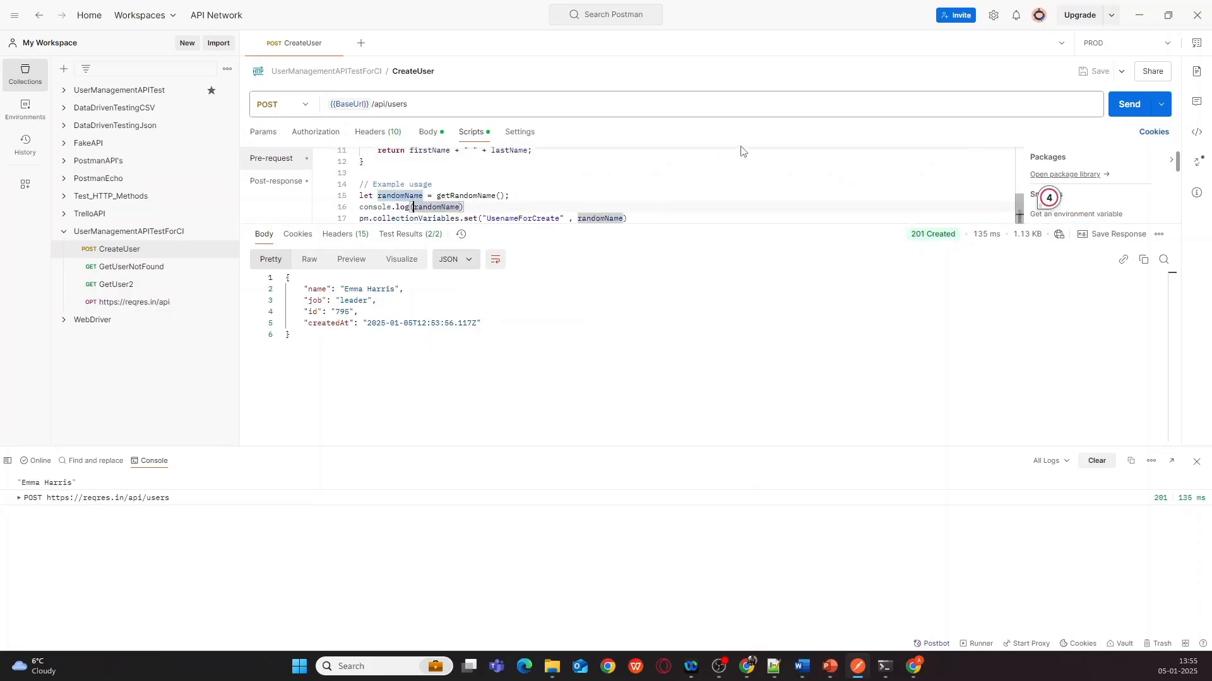
pyautogui.write('"G')
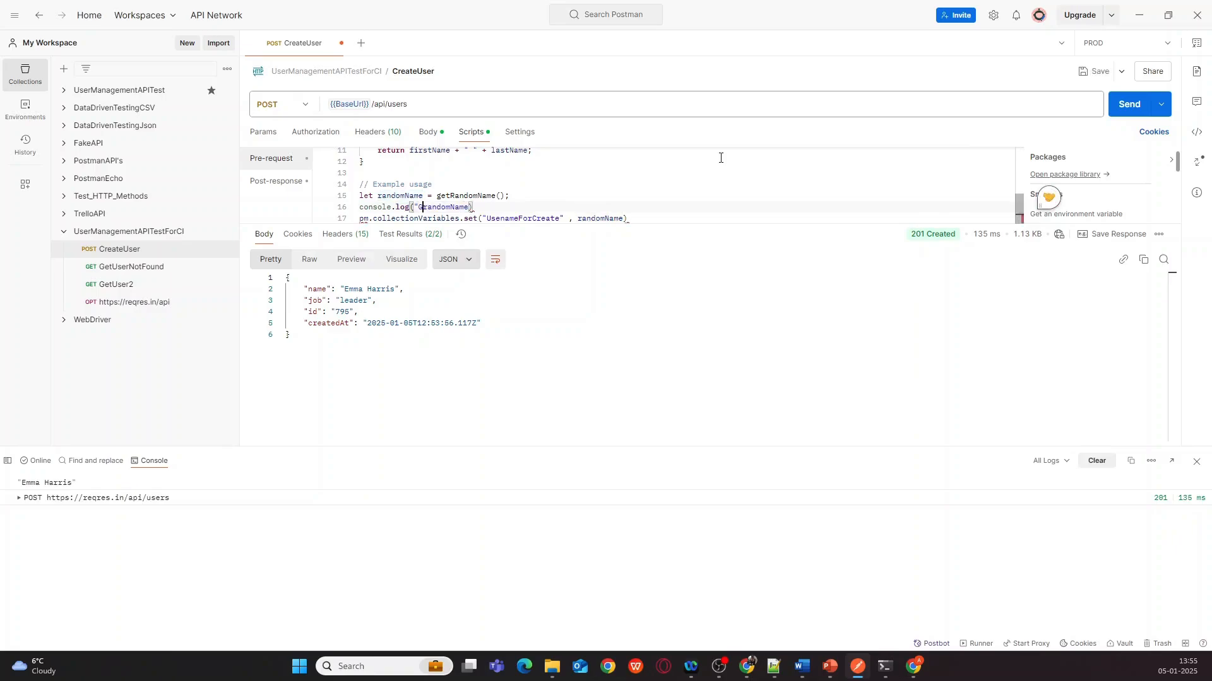
pyautogui.write('enerated ')
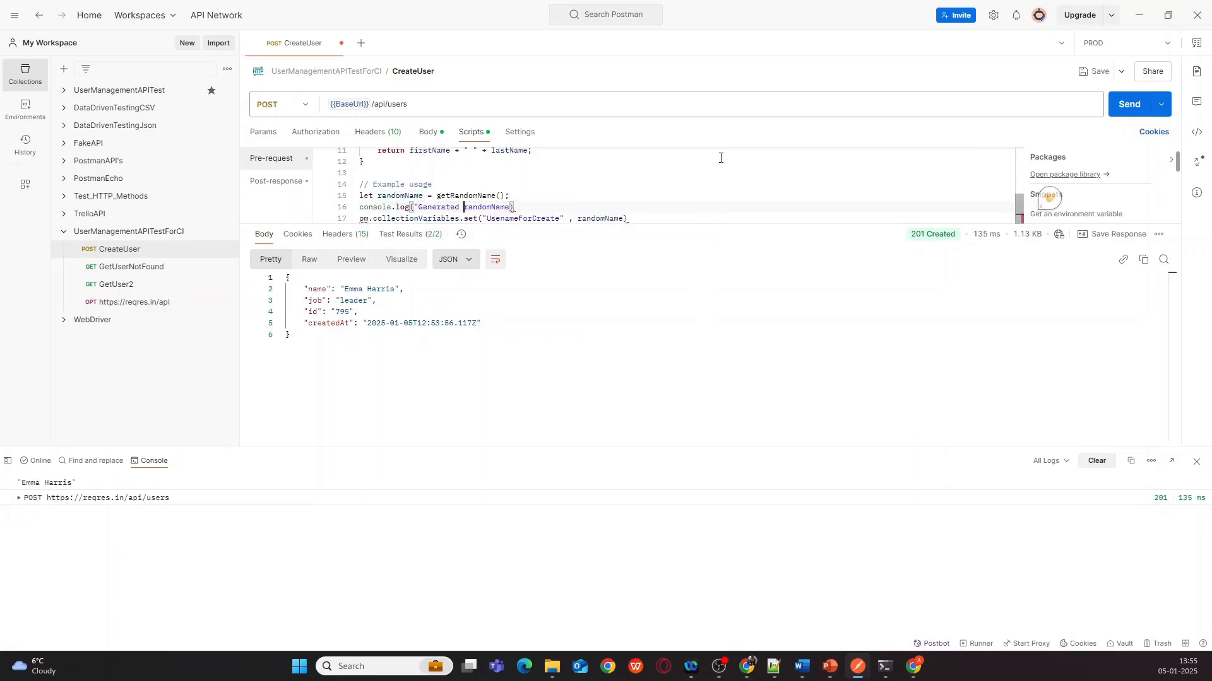
pyautogui.write('Name')
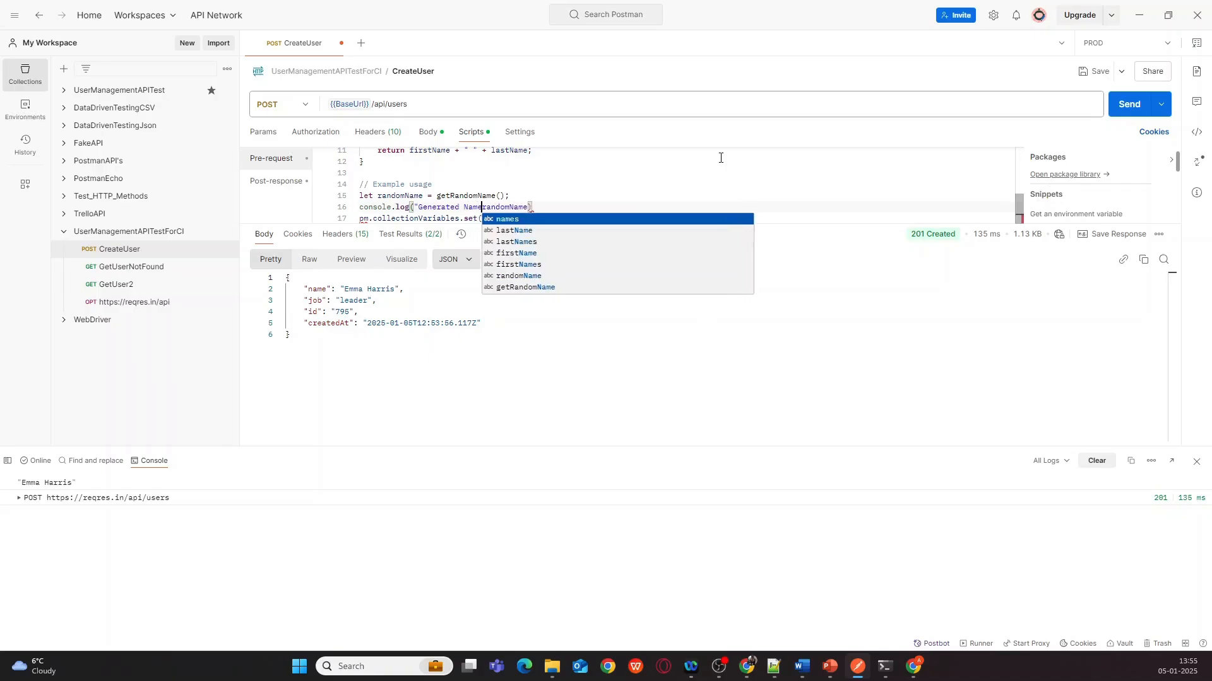
pyautogui.write(' is ')
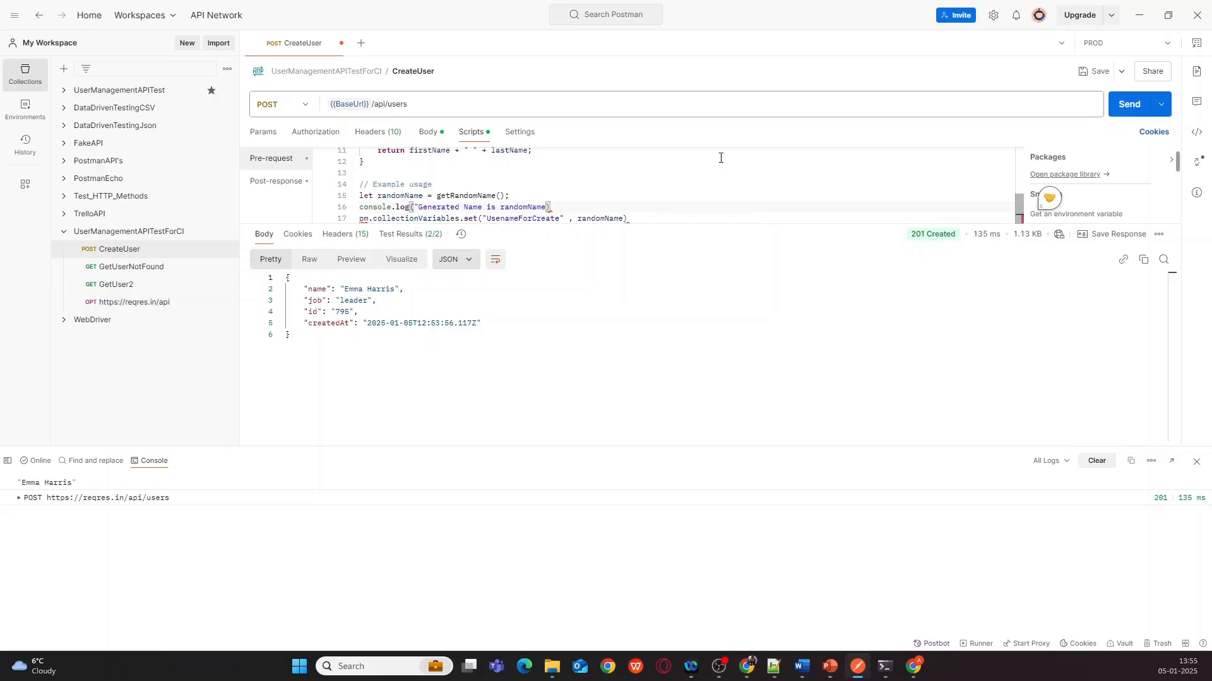
pyautogui.write('" +')
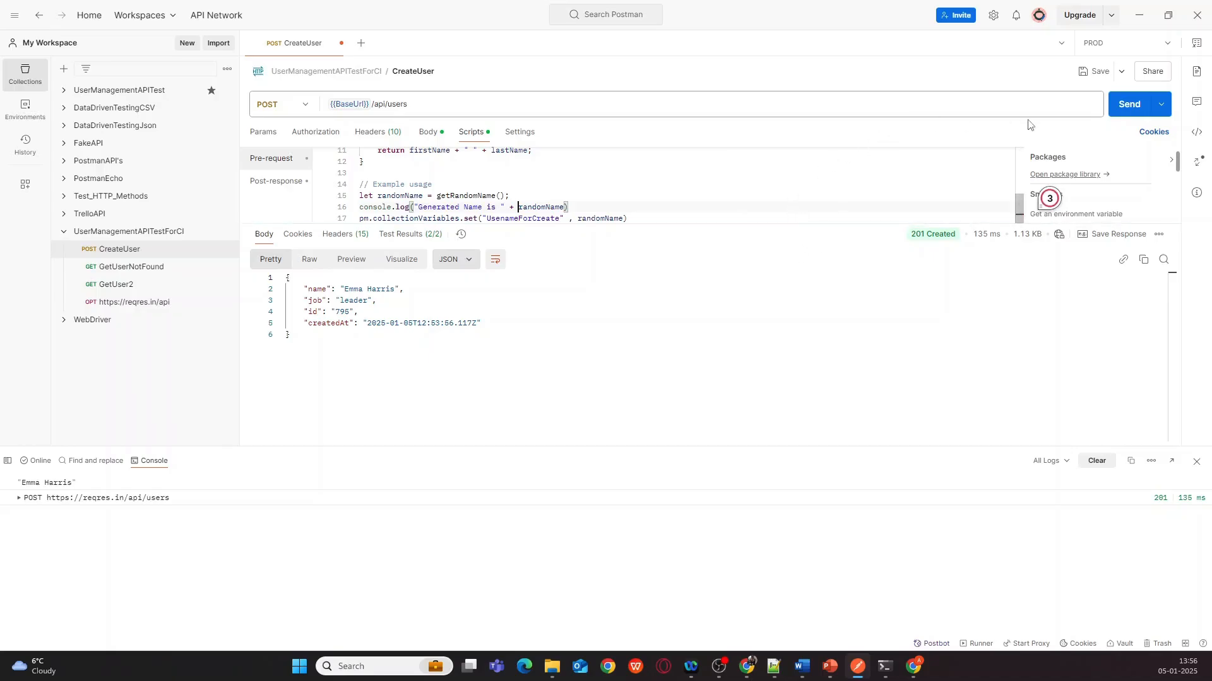
pyautogui.click(1097, 71)
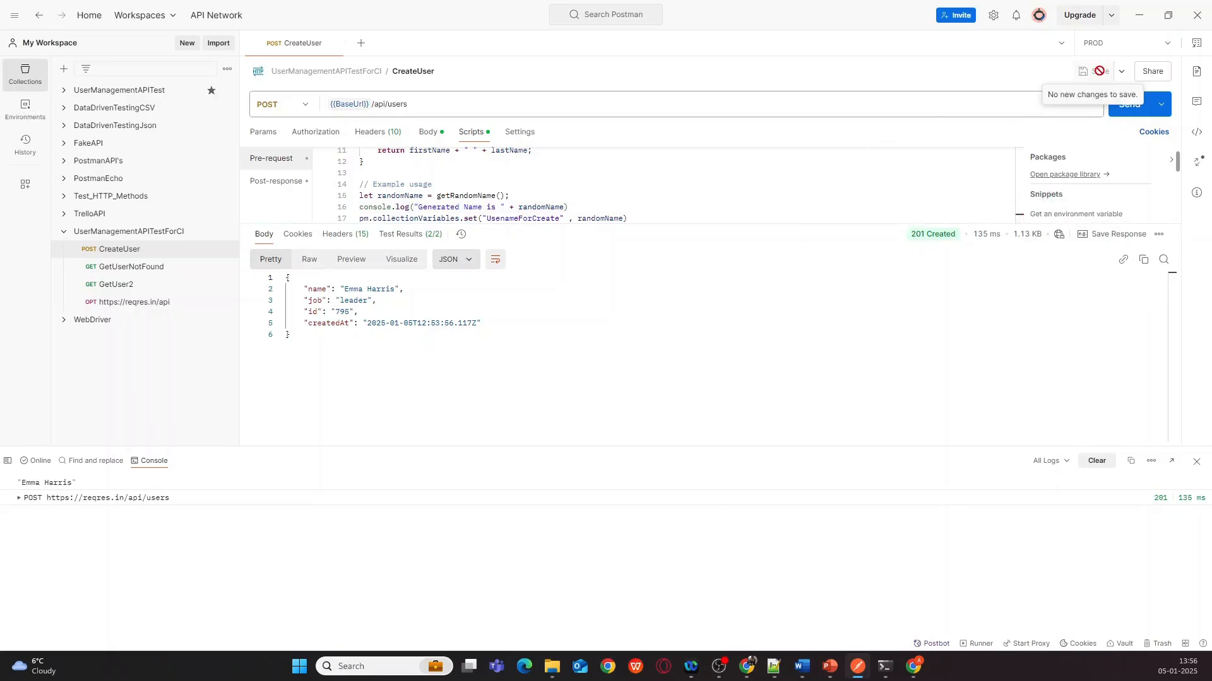
# - Resend CreateUser to create user 421, then review its post-response test script
pyautogui.click(1133, 106)
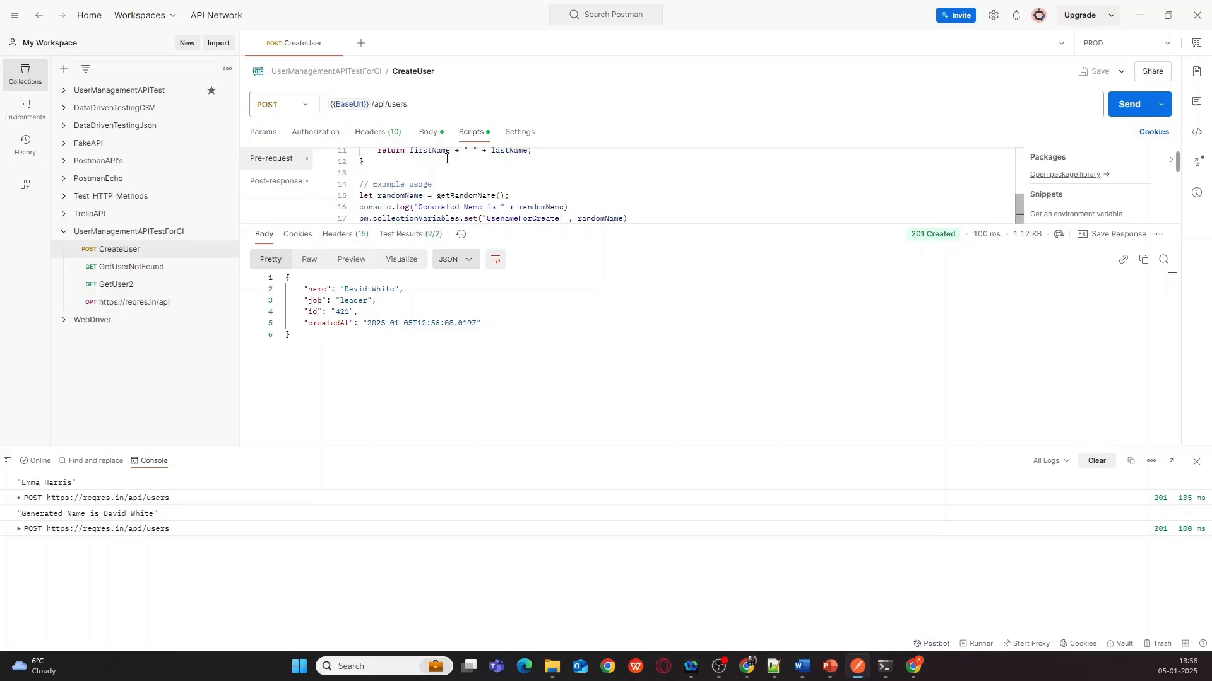
pyautogui.click(273, 183)
pyautogui.scroll(-1, 467, 187)
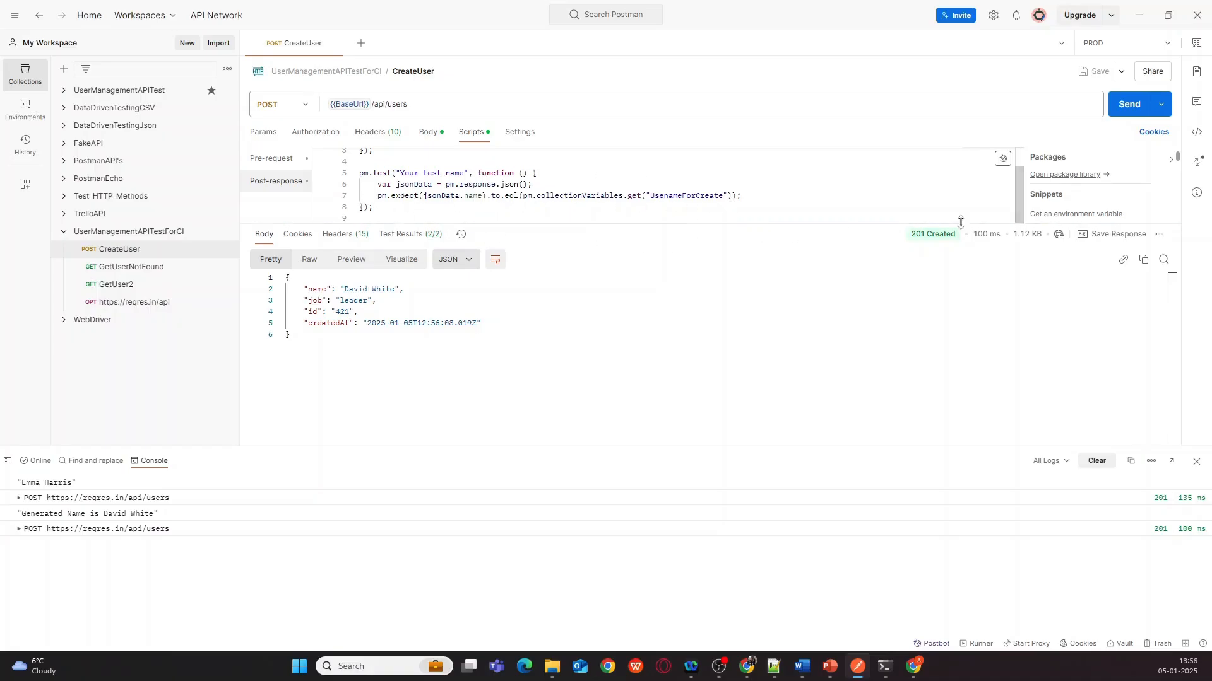
# - Send GetUserNotFound for its expected 404 Not Found, then open GetUser2
pyautogui.click(124, 271)
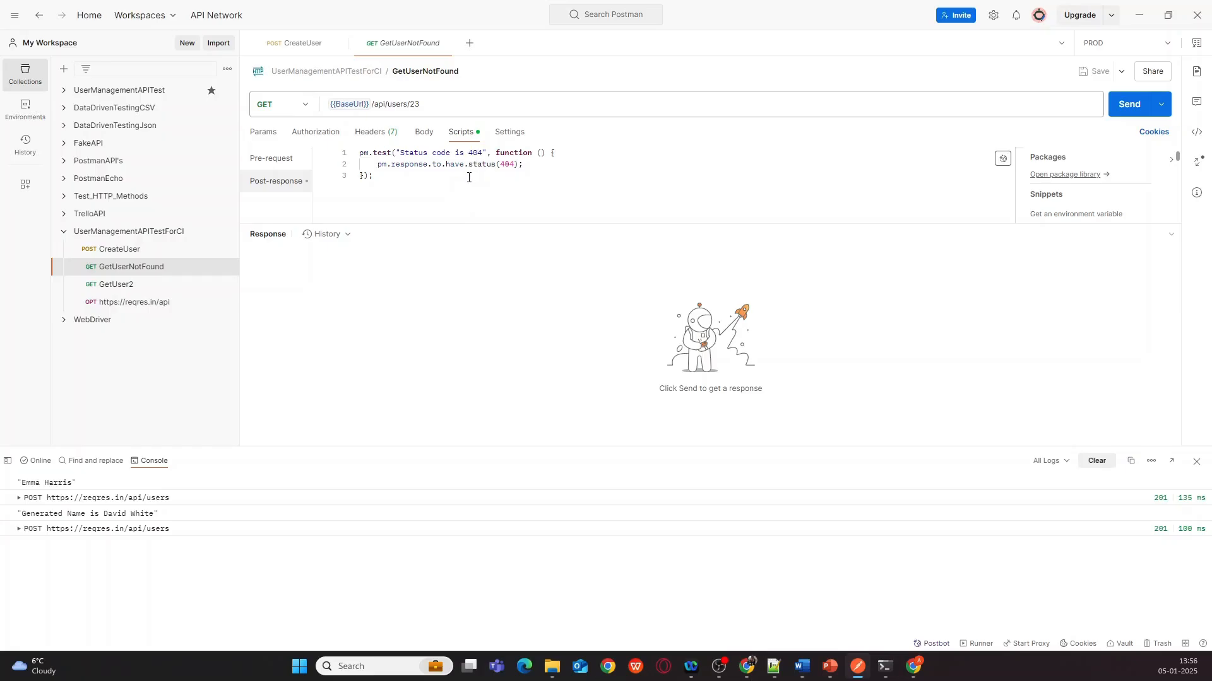
pyautogui.click(1116, 106)
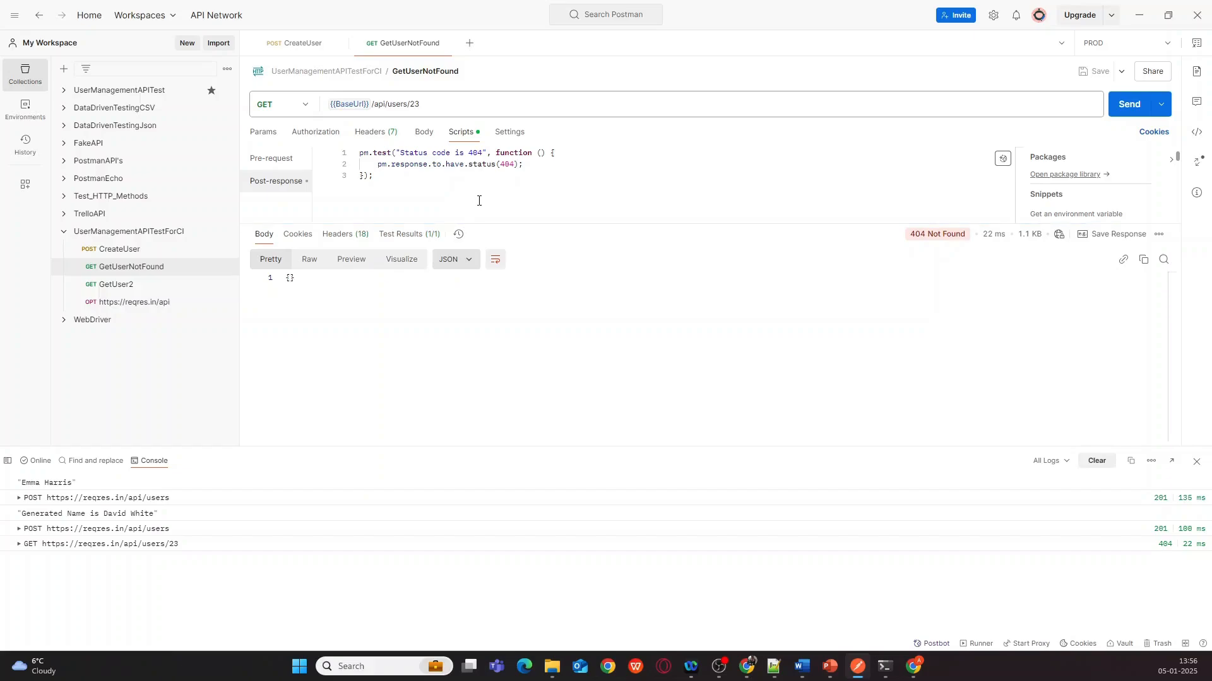
pyautogui.moveTo(929, 241)
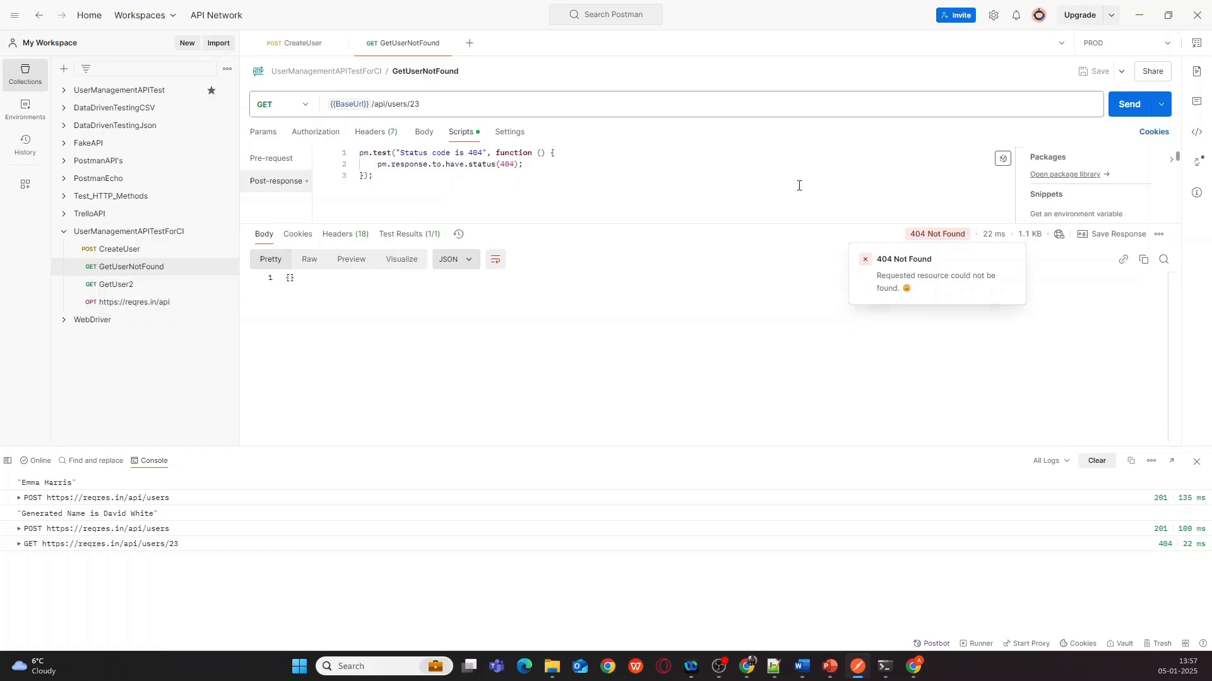
pyautogui.click(117, 293)
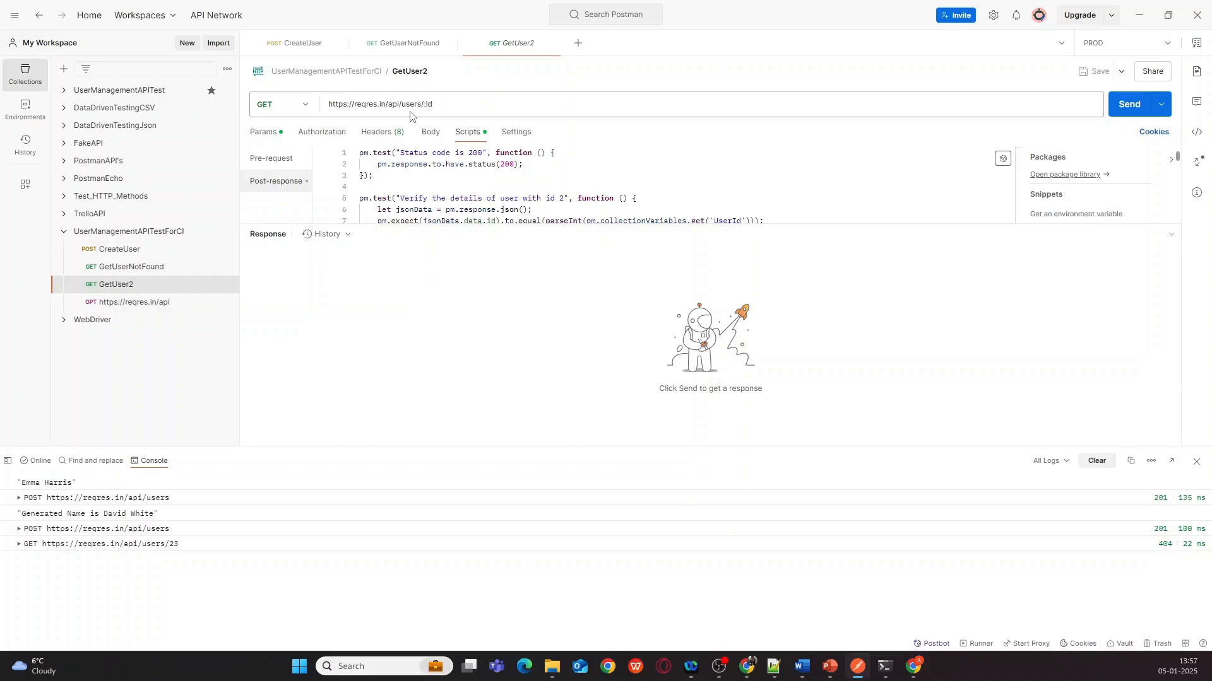
# - Open GetUser2 and show its path variables
pyautogui.click(131, 271)
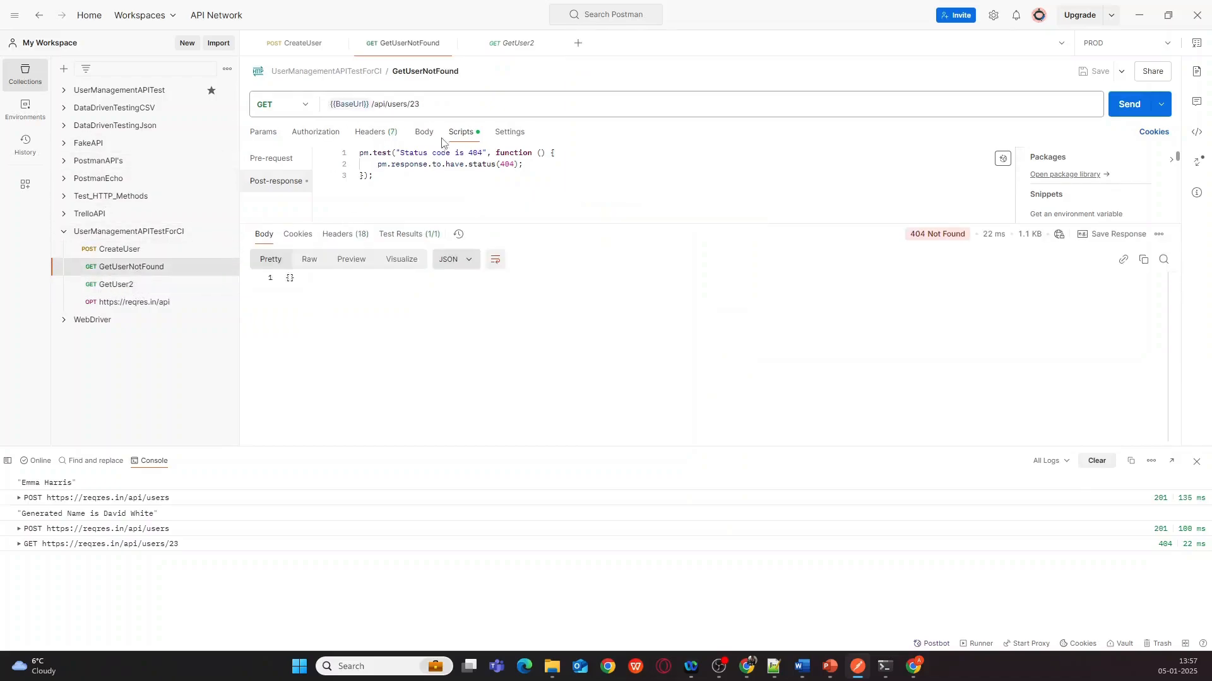
pyautogui.click(127, 285)
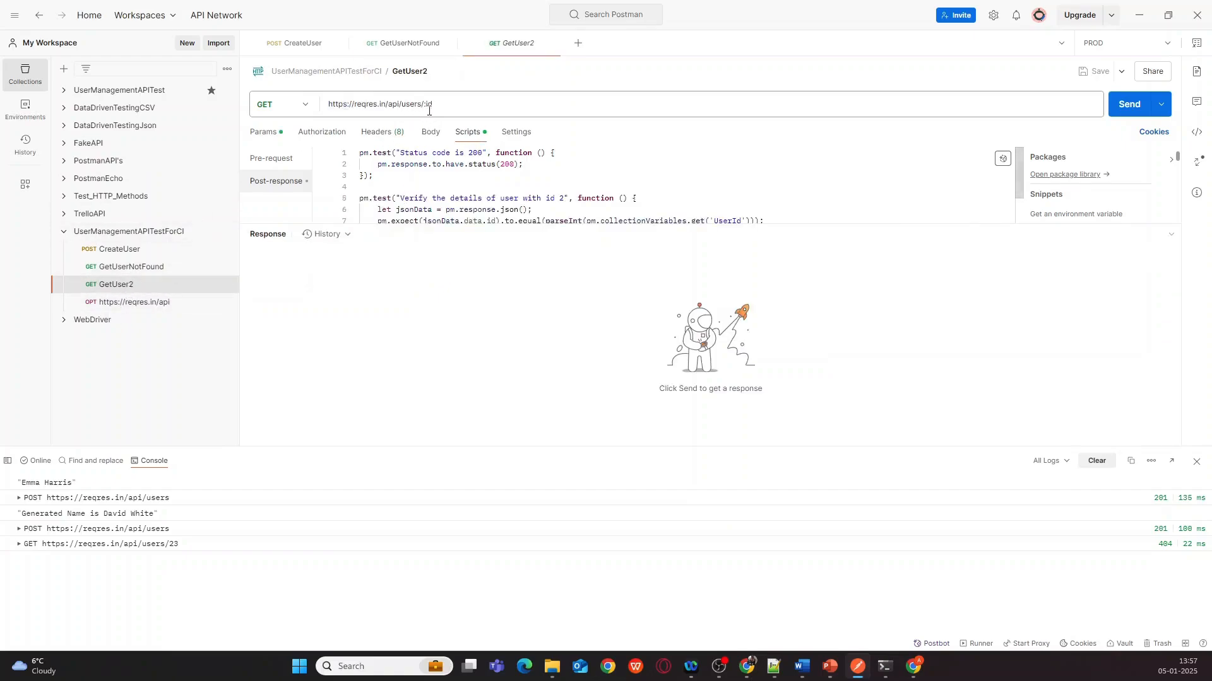
pyautogui.click(261, 133)
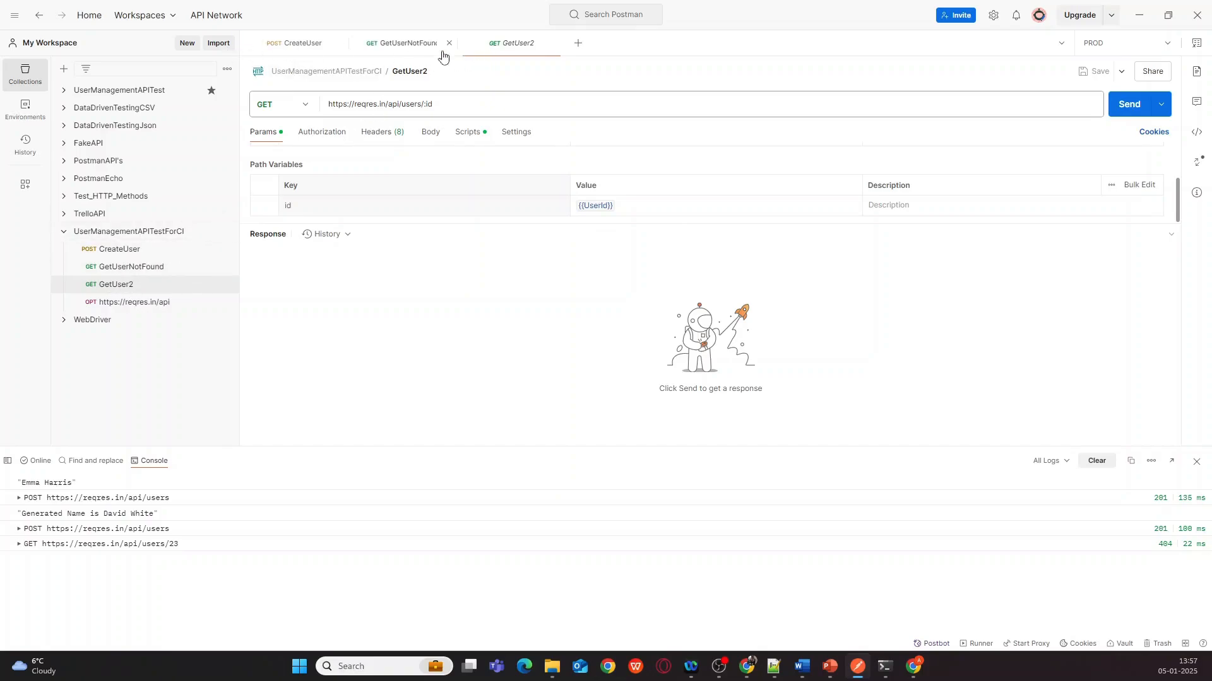
# - Confirm the collection's UserId variable is 2, then send GetUser2 for 200 OK
pyautogui.click(410, 47)
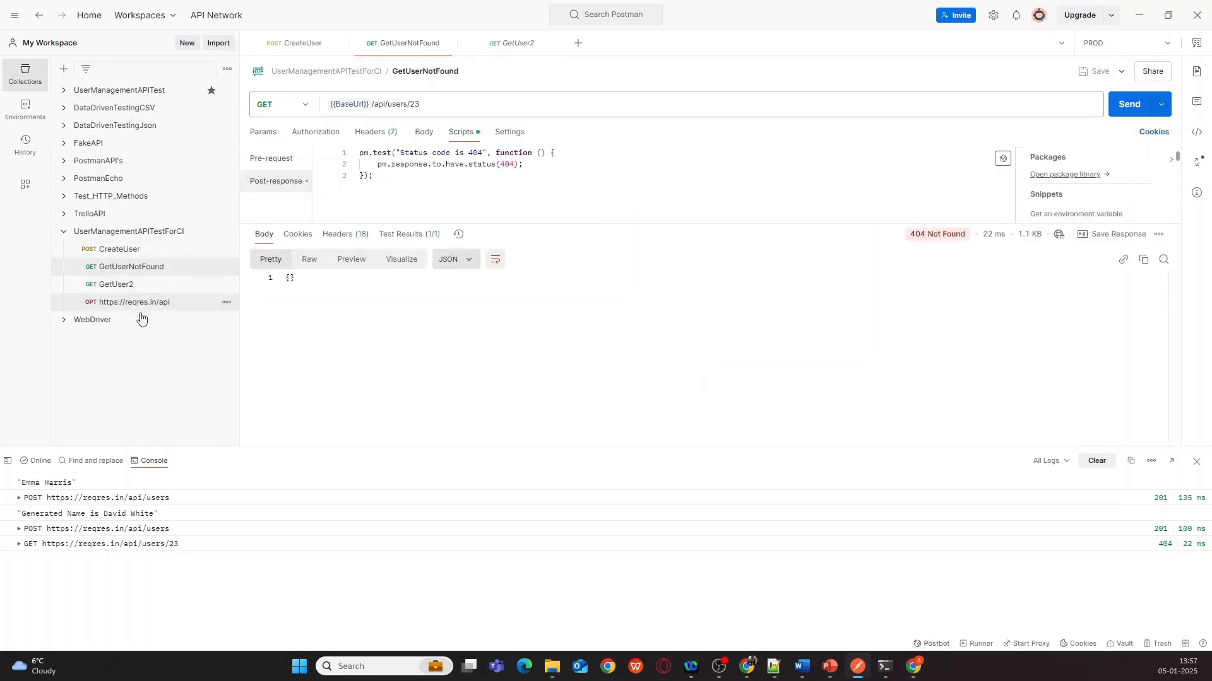
pyautogui.click(226, 233)
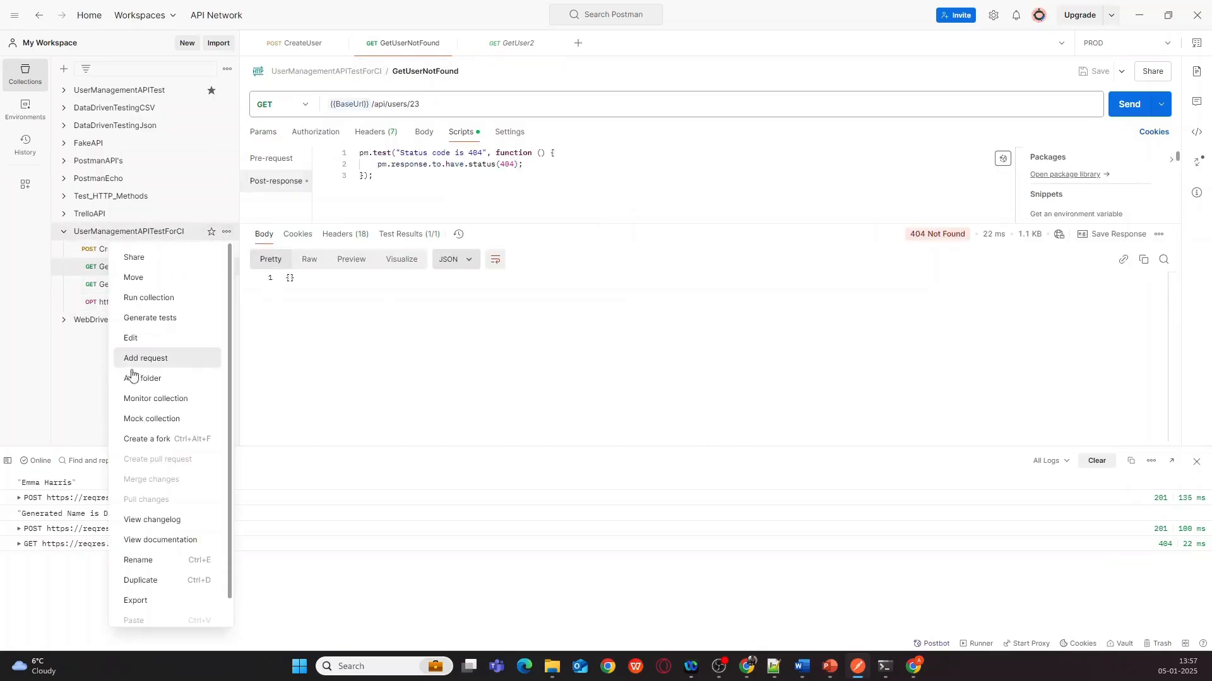
pyautogui.click(139, 341)
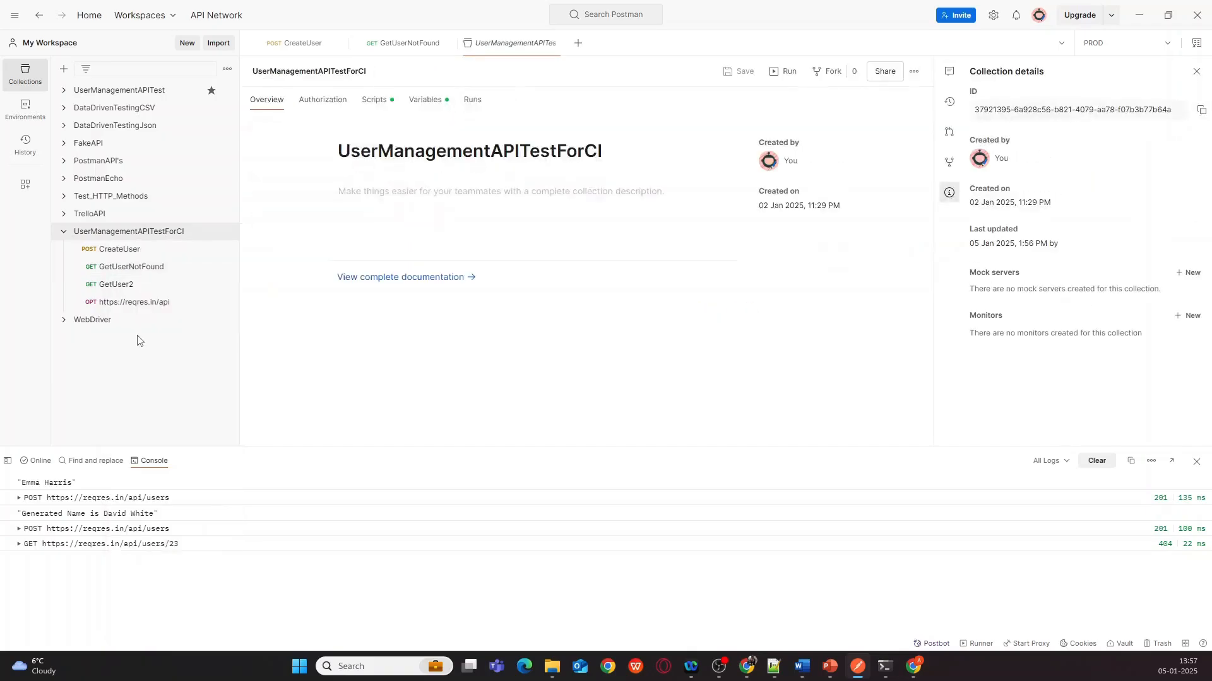
pyautogui.click(377, 101)
pyautogui.click(434, 102)
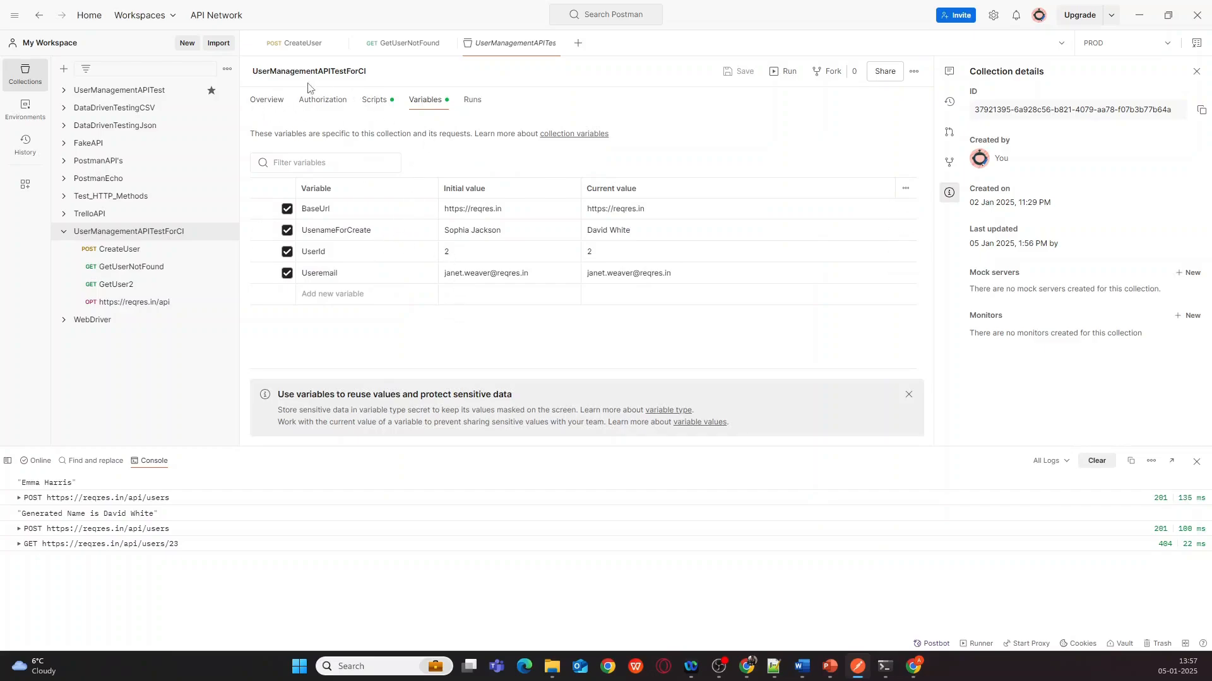
pyautogui.click(116, 286)
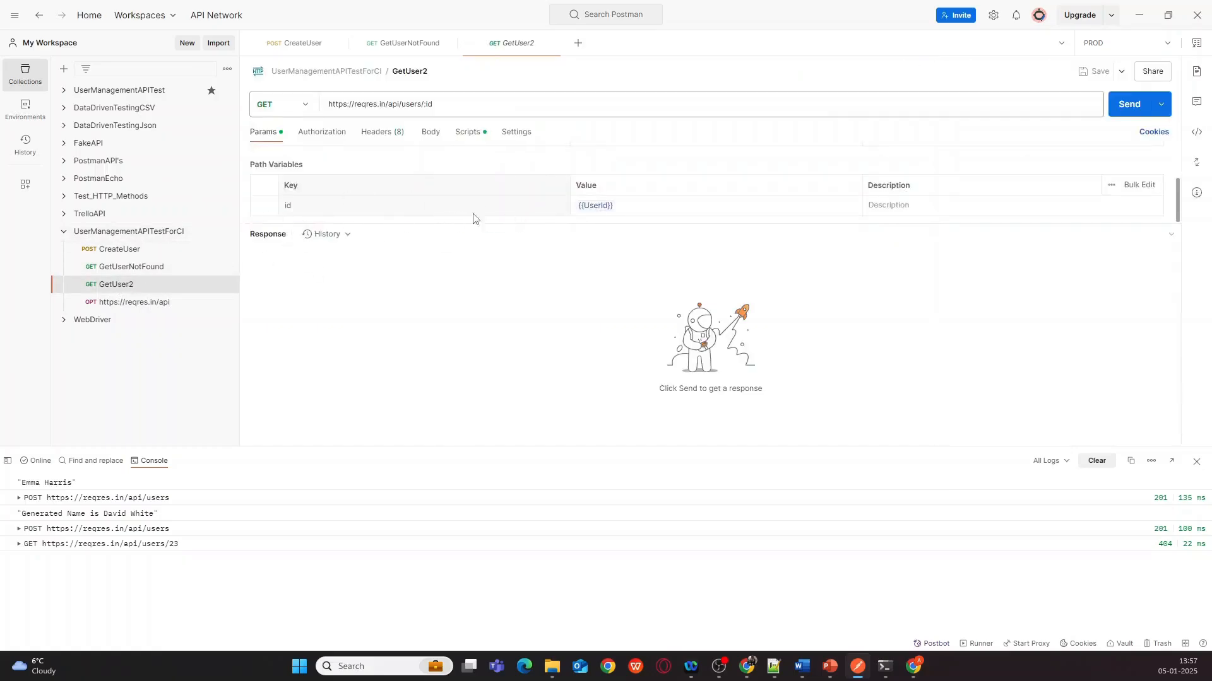
pyautogui.click(1126, 108)
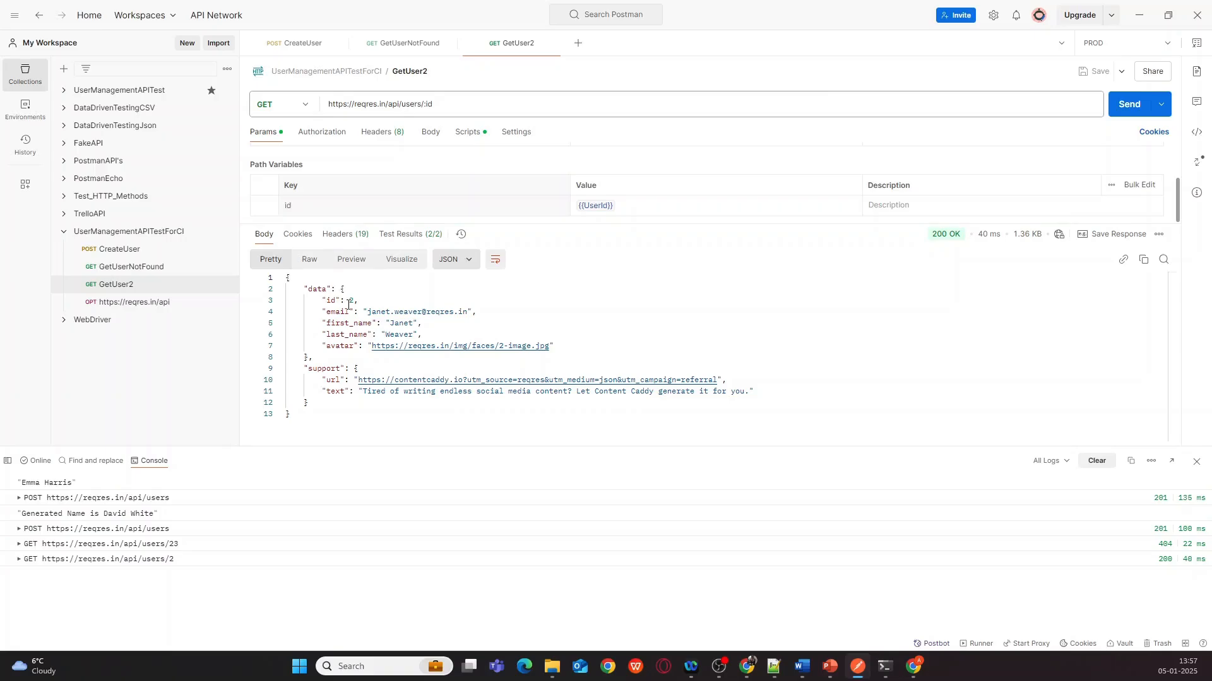
# - Review GetUser2's test scripts and select the id key in its response
pyautogui.click(469, 134)
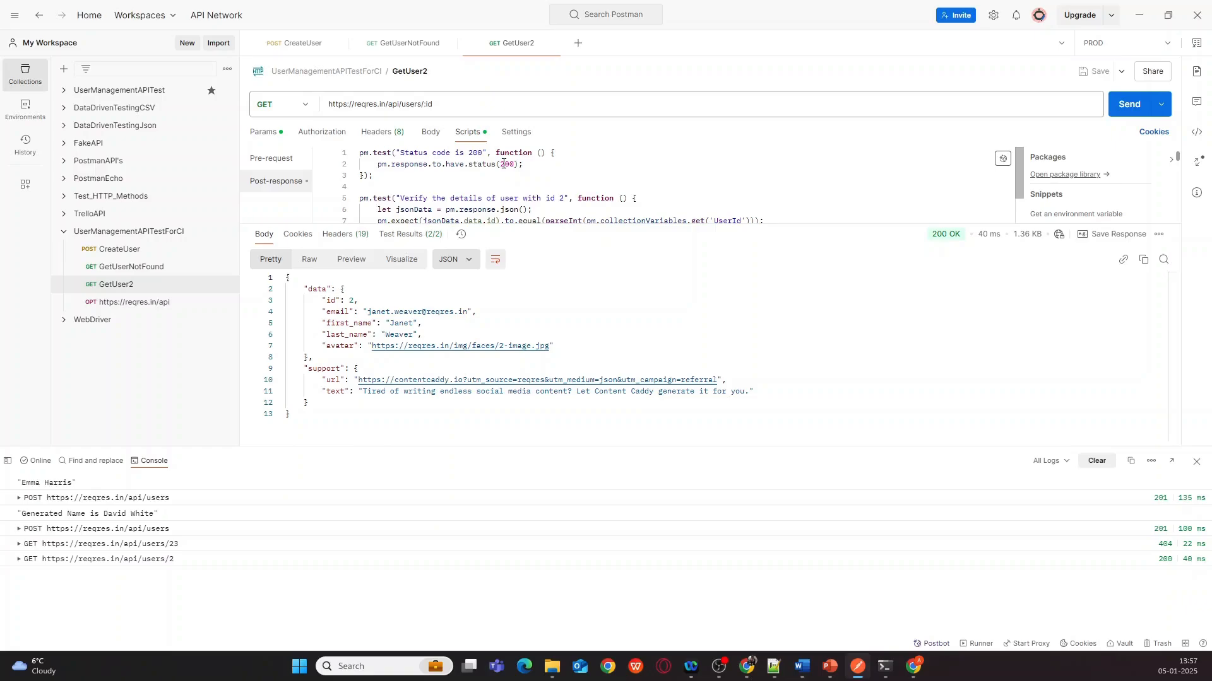
pyautogui.scroll(-1, 523, 189)
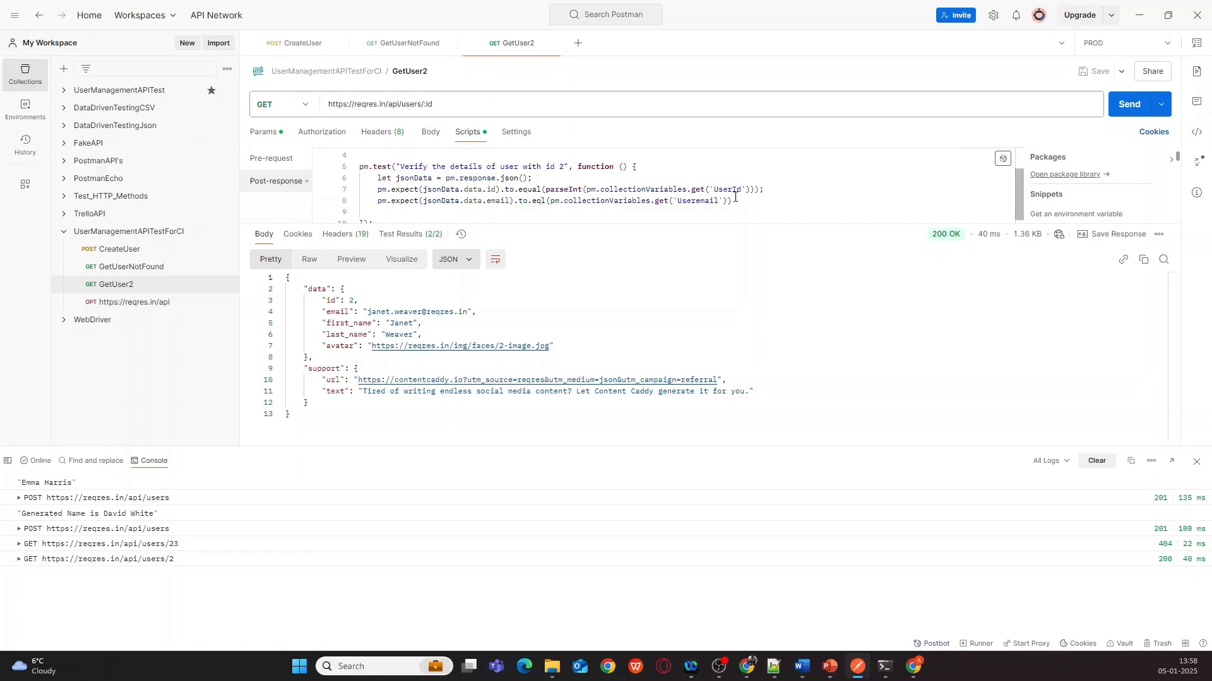
pyautogui.doubleClick(330, 300)
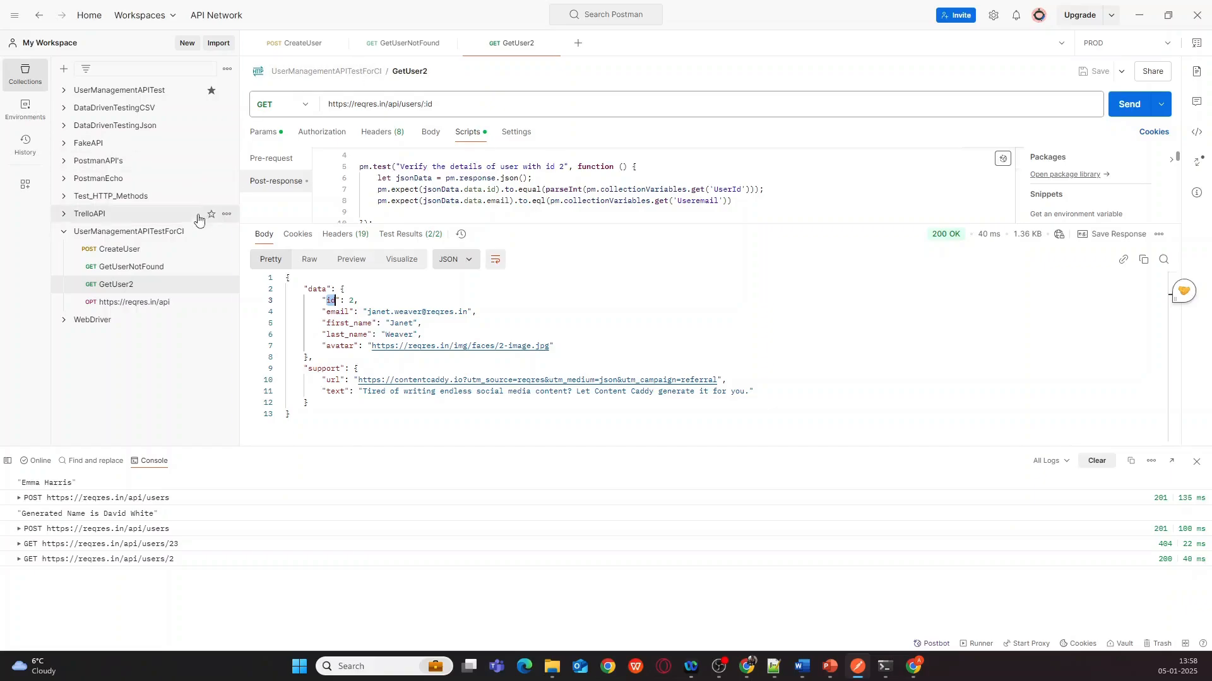
pyautogui.click(227, 234)
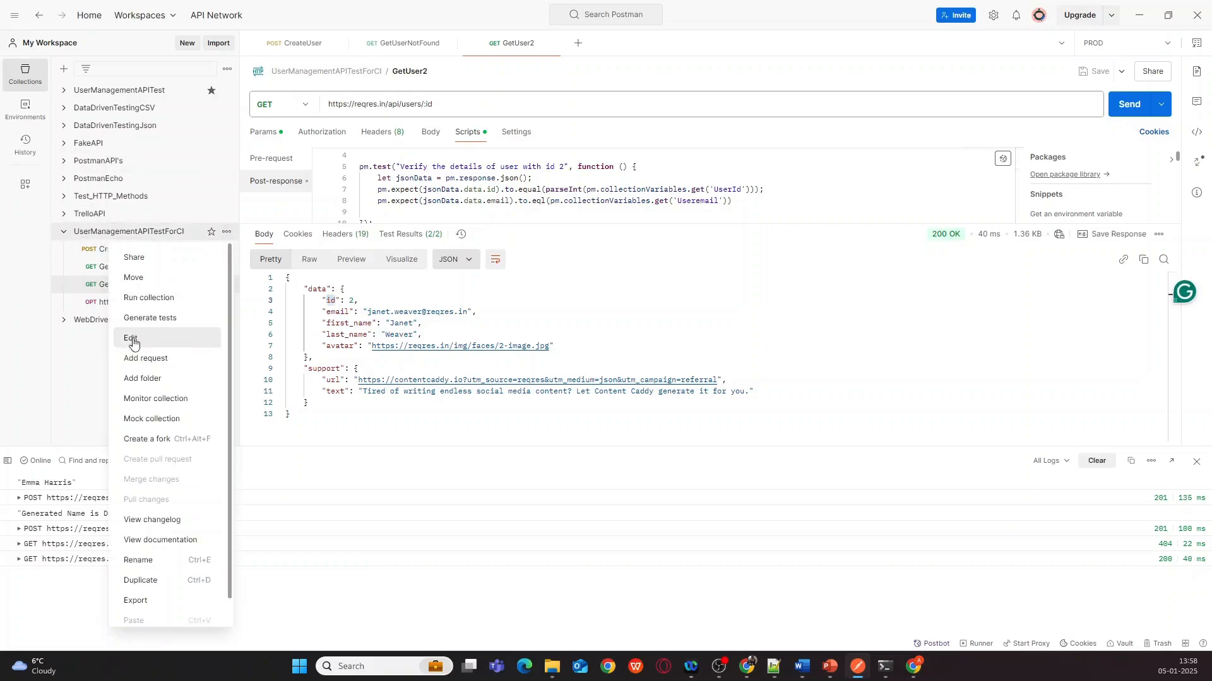
pyautogui.click(131, 339)
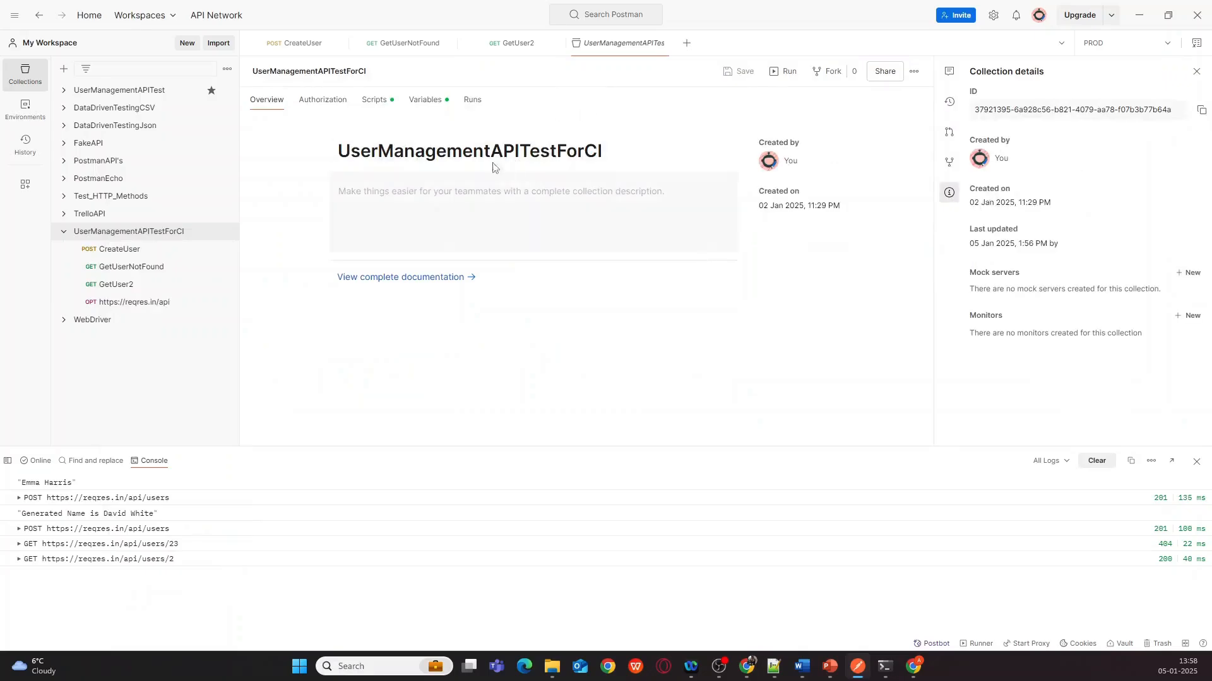
pyautogui.click(426, 103)
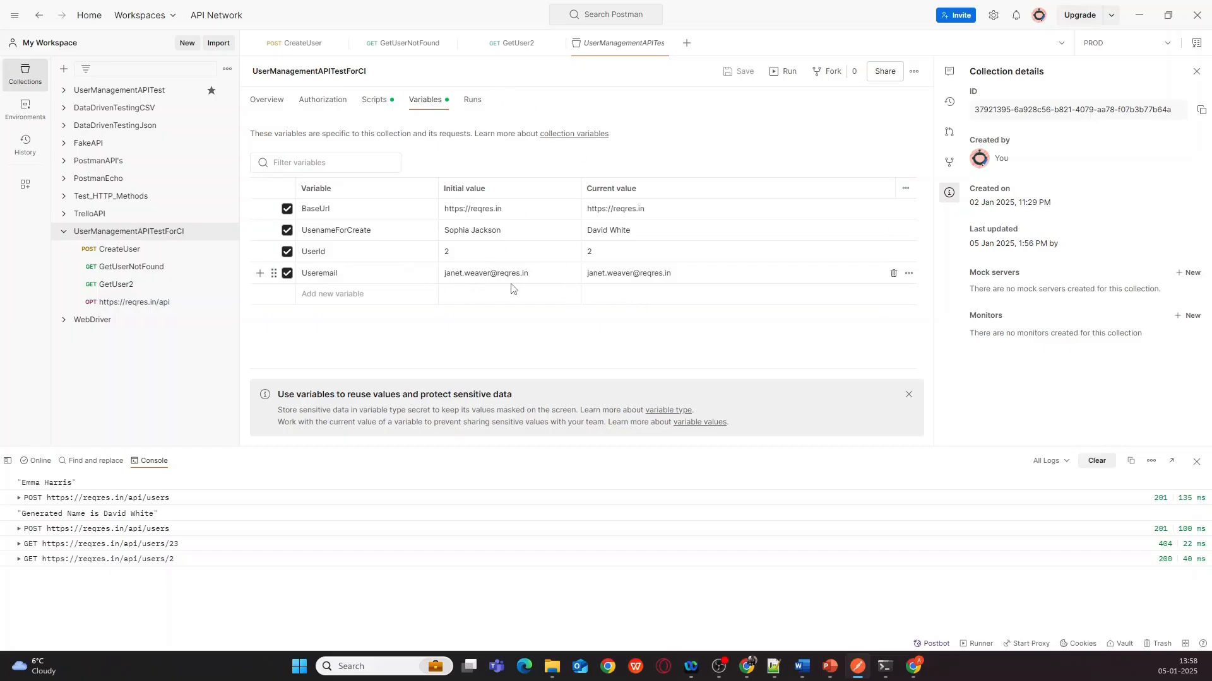
pyautogui.click(400, 44)
pyautogui.click(499, 44)
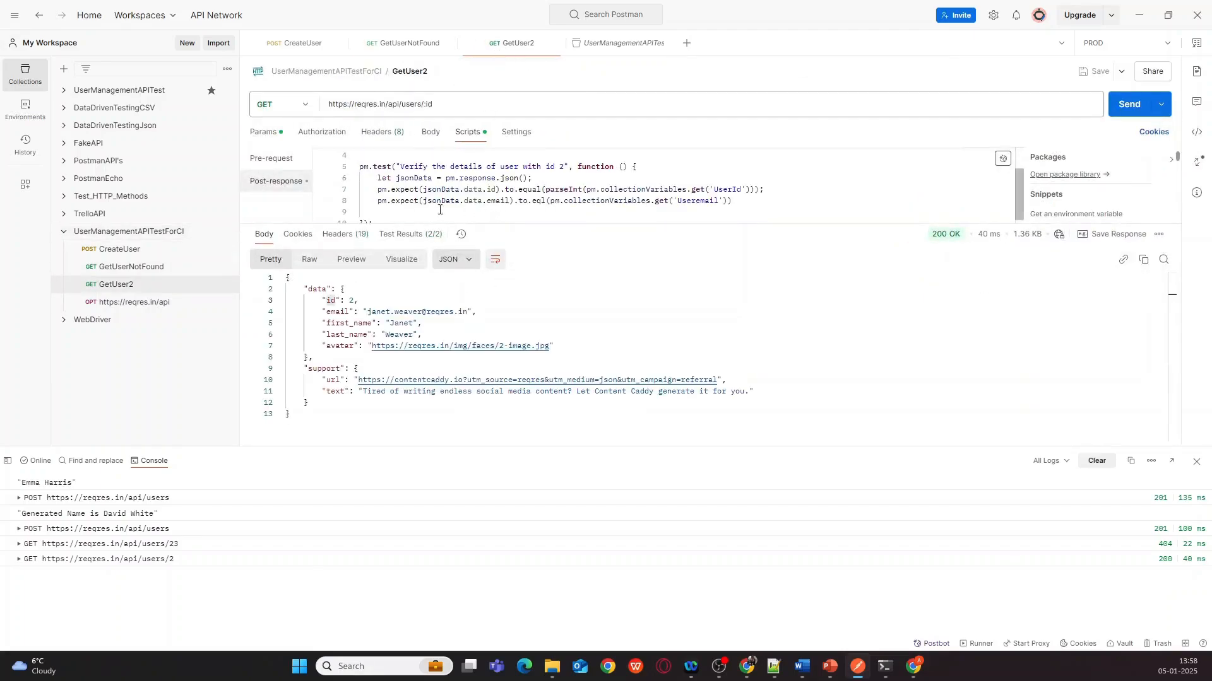
pyautogui.click(128, 305)
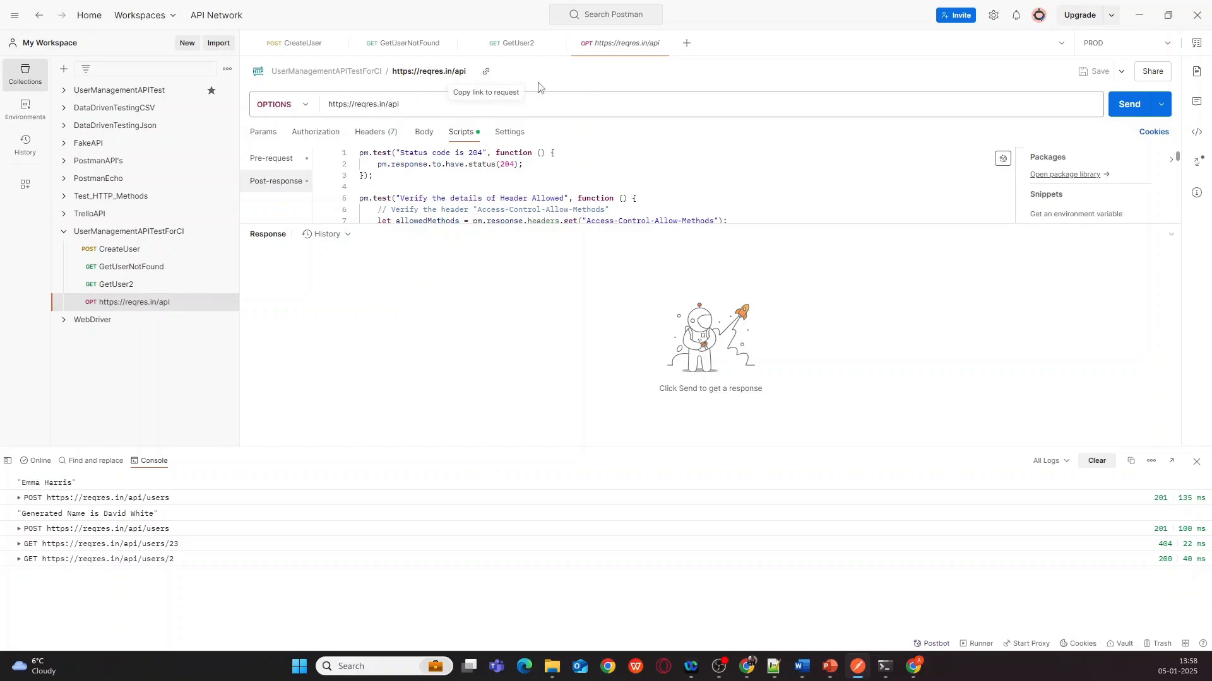
# - Review the OPTIONS post-response script and send it, getting 204 No Content with 2/2 tests passing
pyautogui.scroll(-1, 548, 191)
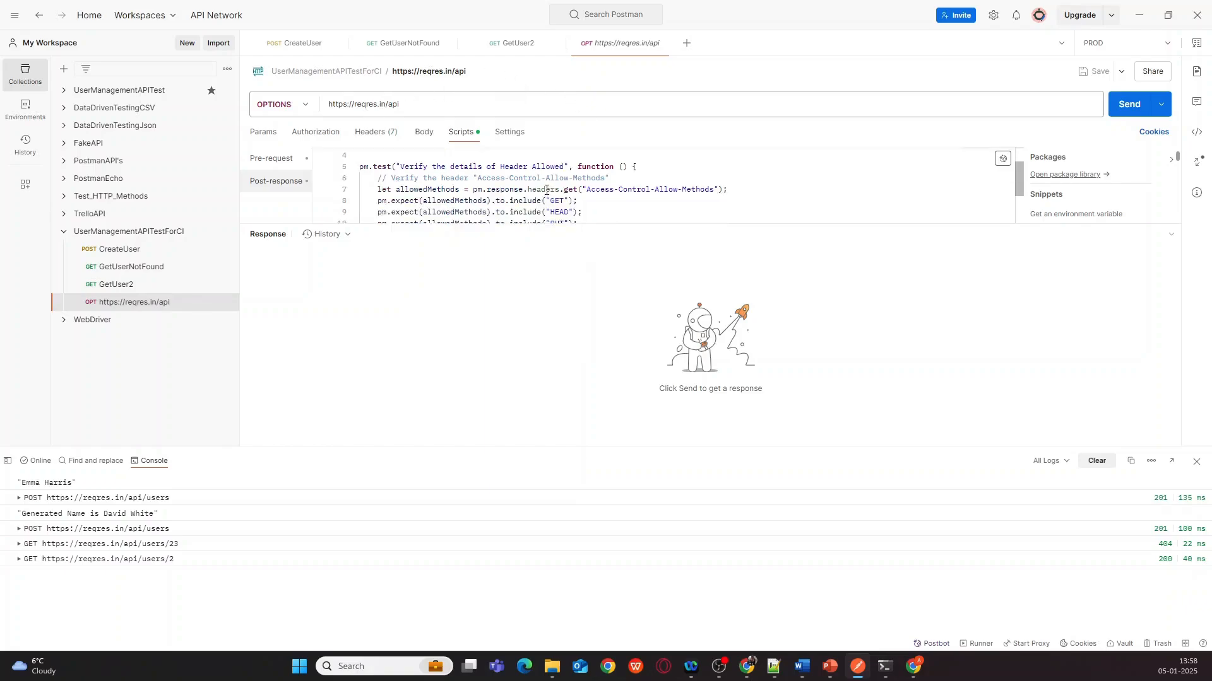
pyautogui.scroll(-1, 547, 191)
pyautogui.scroll(1, 537, 197)
pyautogui.scroll(1, 537, 197)
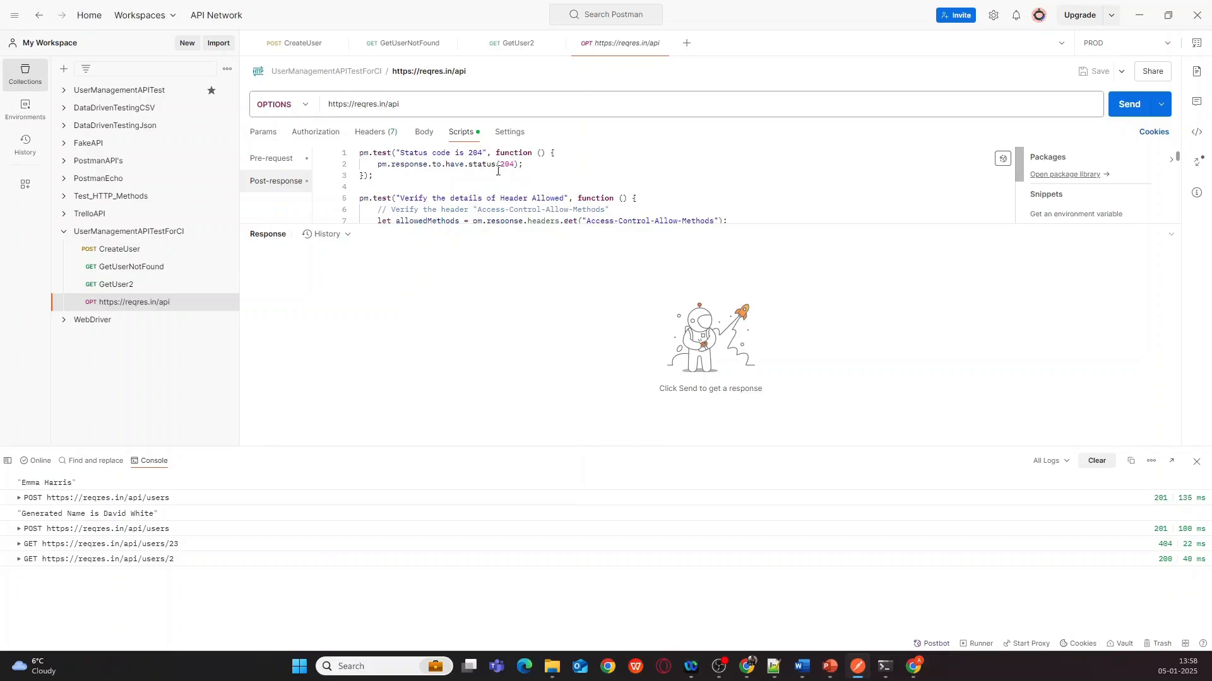
pyautogui.scroll(-1, 502, 167)
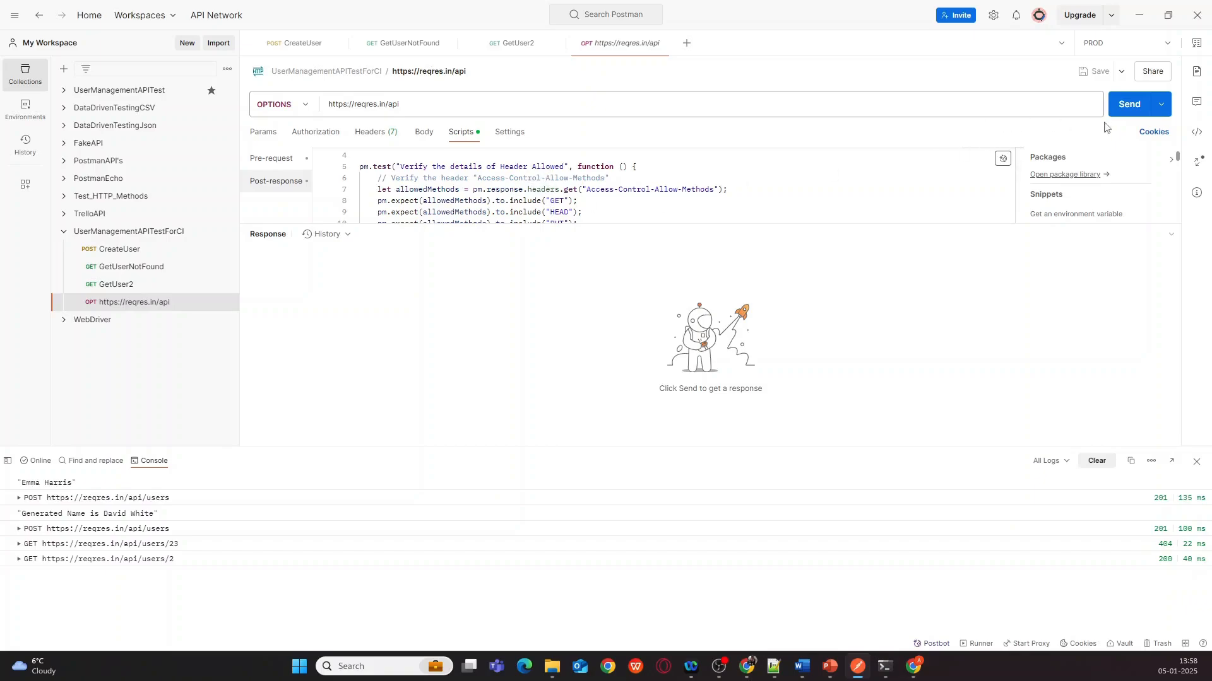
pyautogui.click(1127, 109)
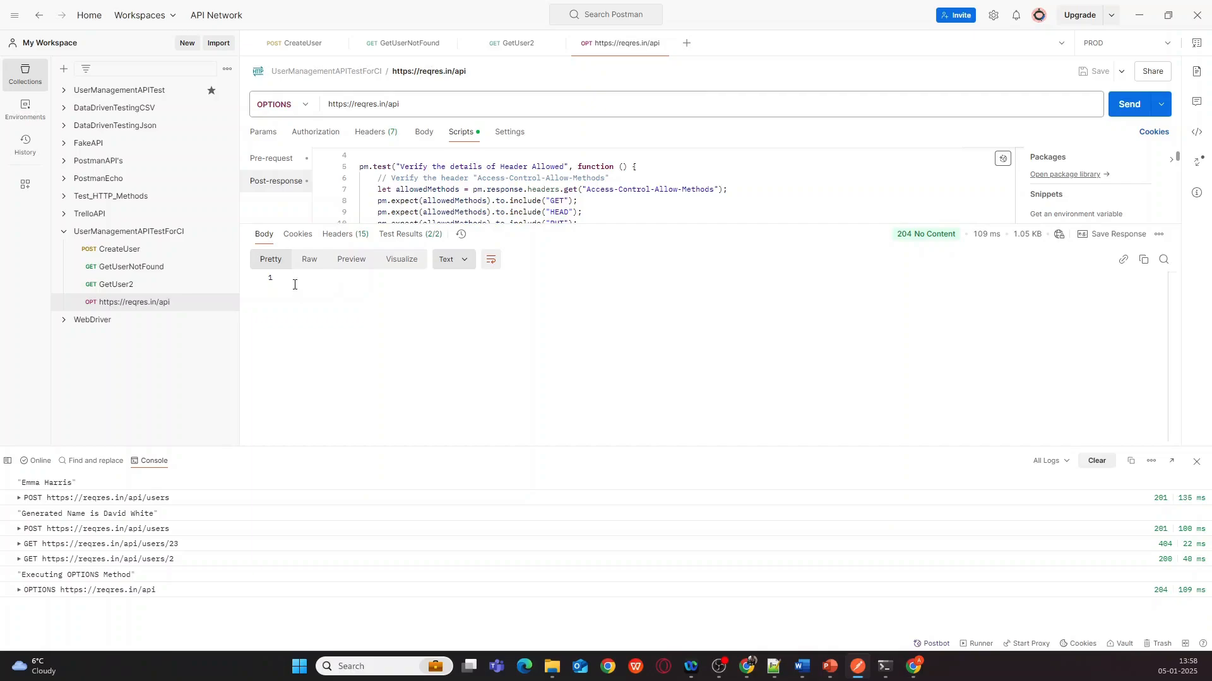
# - Show the OPTIONS response headers down to Access-Control-Allow-Methods: GET,HEAD,PUT,PATCH,POST,DELETE
pyautogui.click(342, 236)
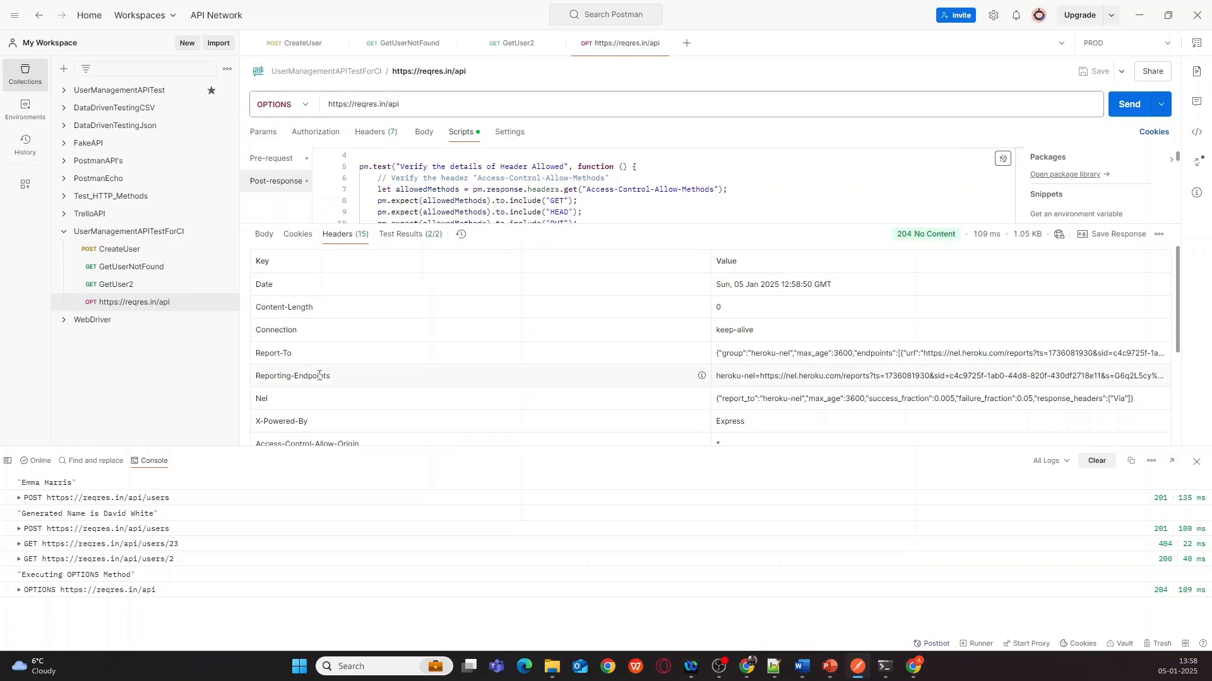
pyautogui.scroll(-1, 319, 376)
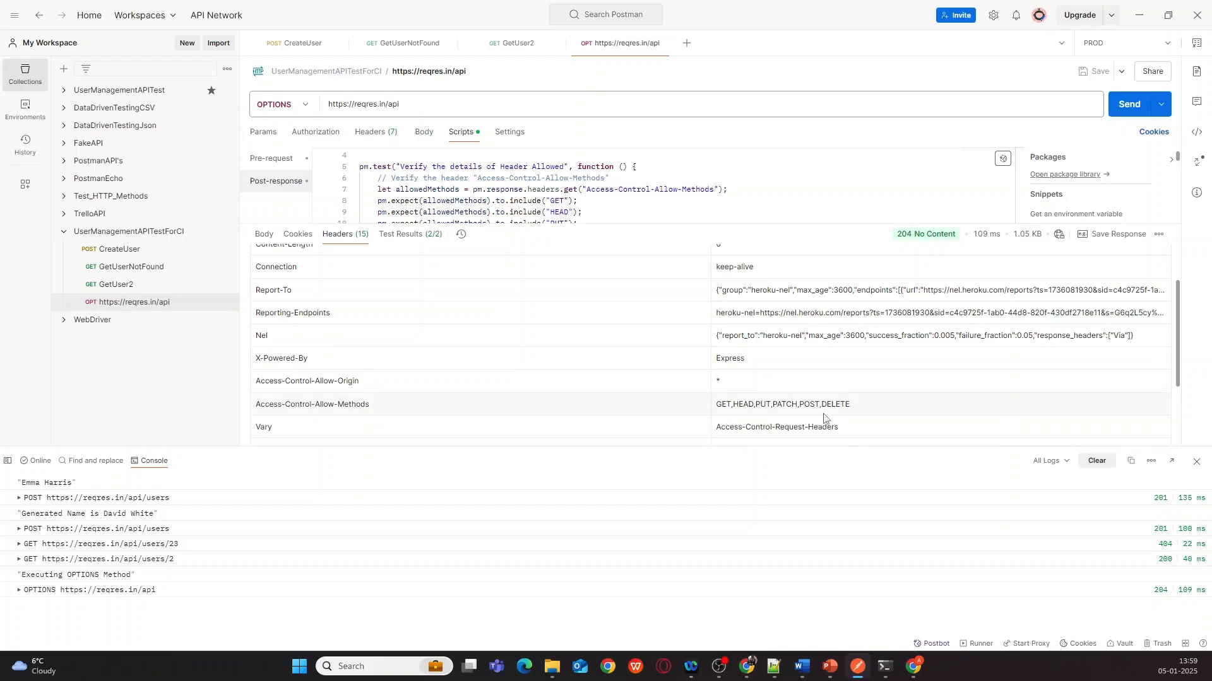
pyautogui.scroll(-1, 682, 195)
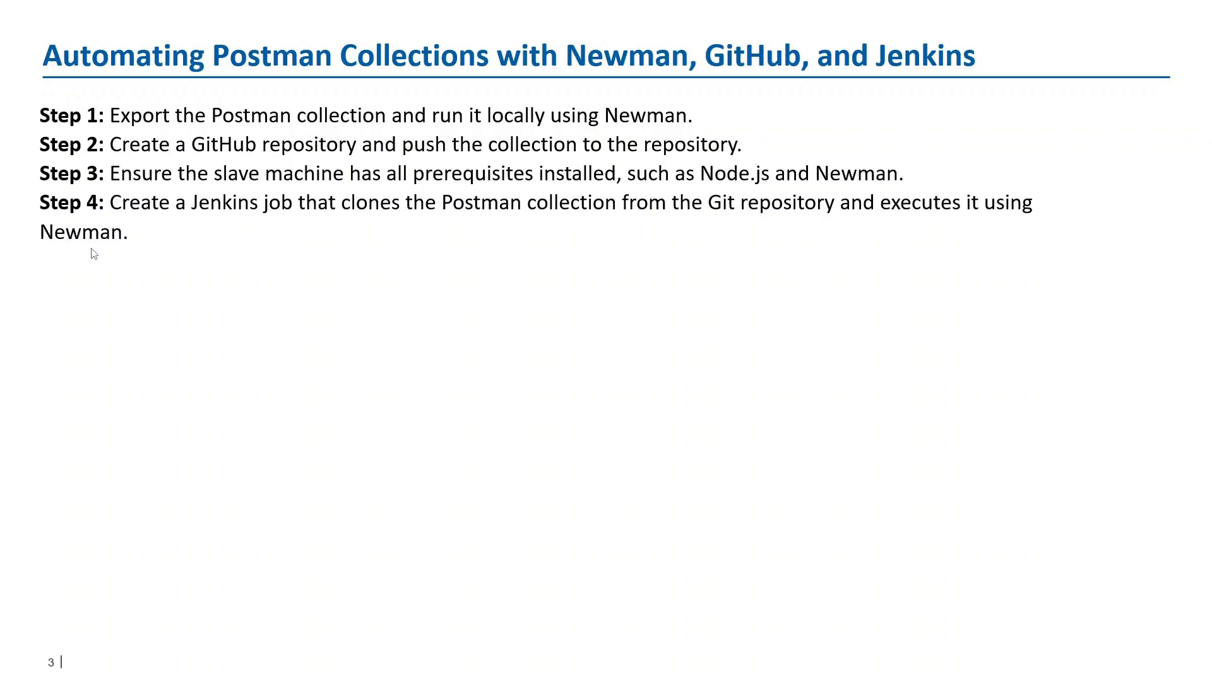
# - Leave the PowerPoint slide and return to the Postman window
pyautogui.hotkey('alt', 'Tab')
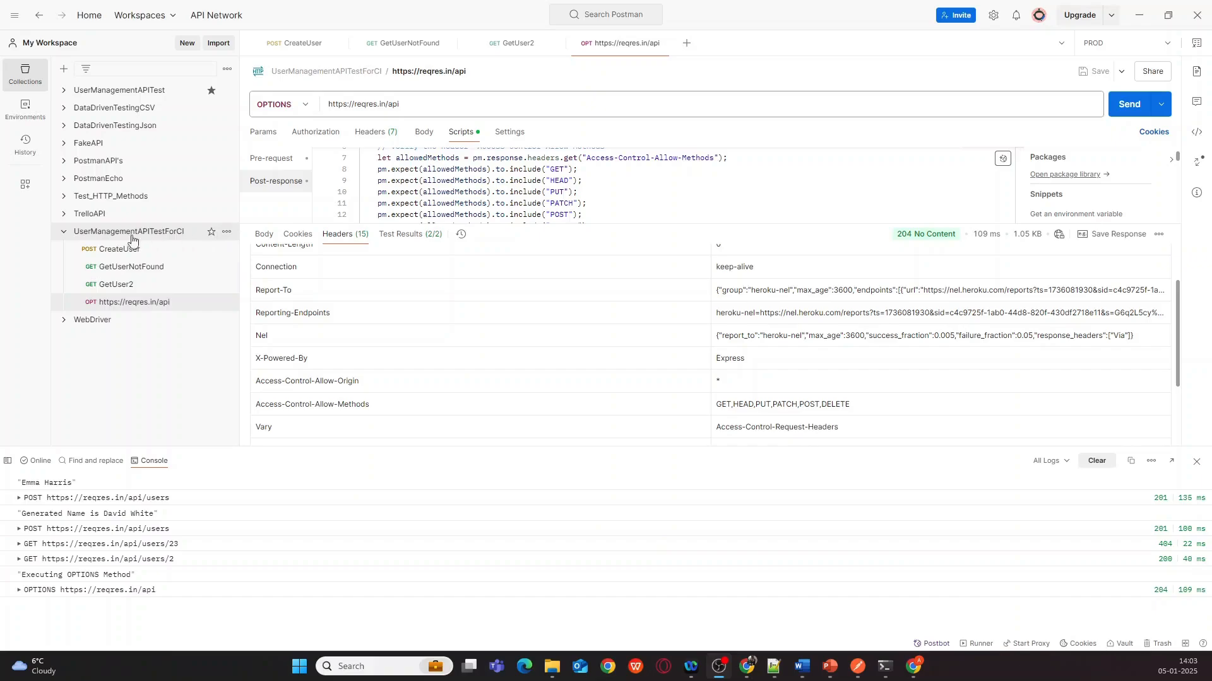
# - Export UserManagementAPITestForCI as Collection v2.1 JSON into D:\WORK\GIT_HUB\PostmanCollection
pyautogui.click(226, 234)
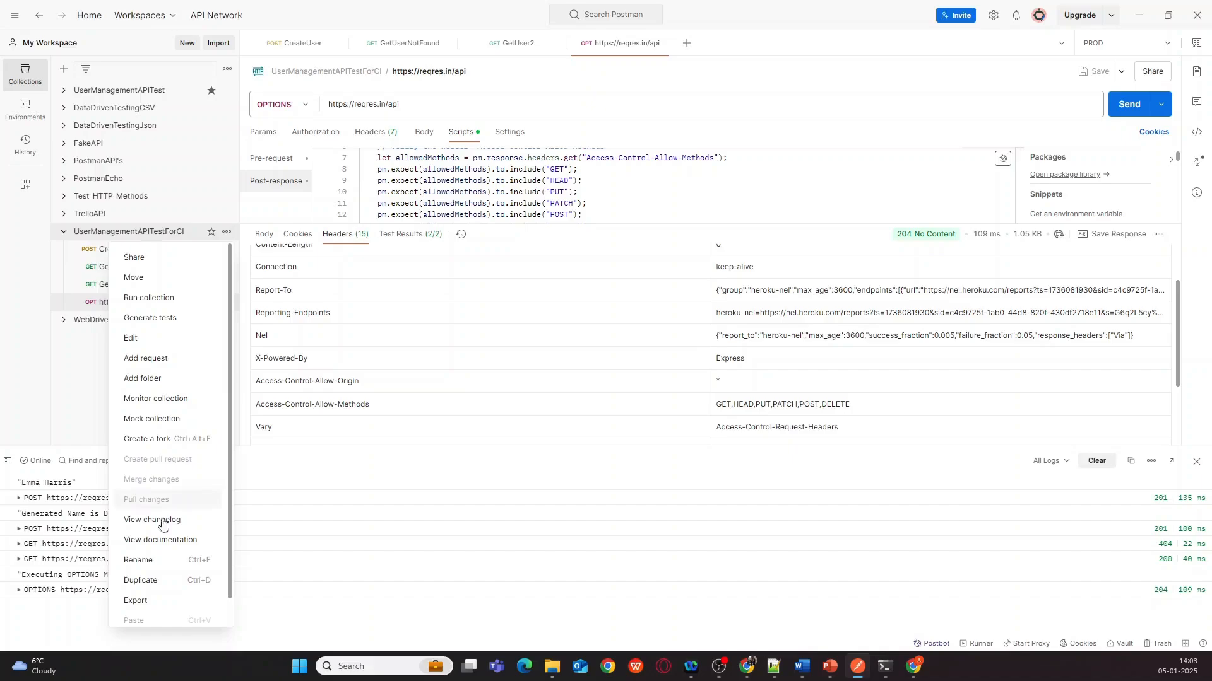
pyautogui.click(132, 603)
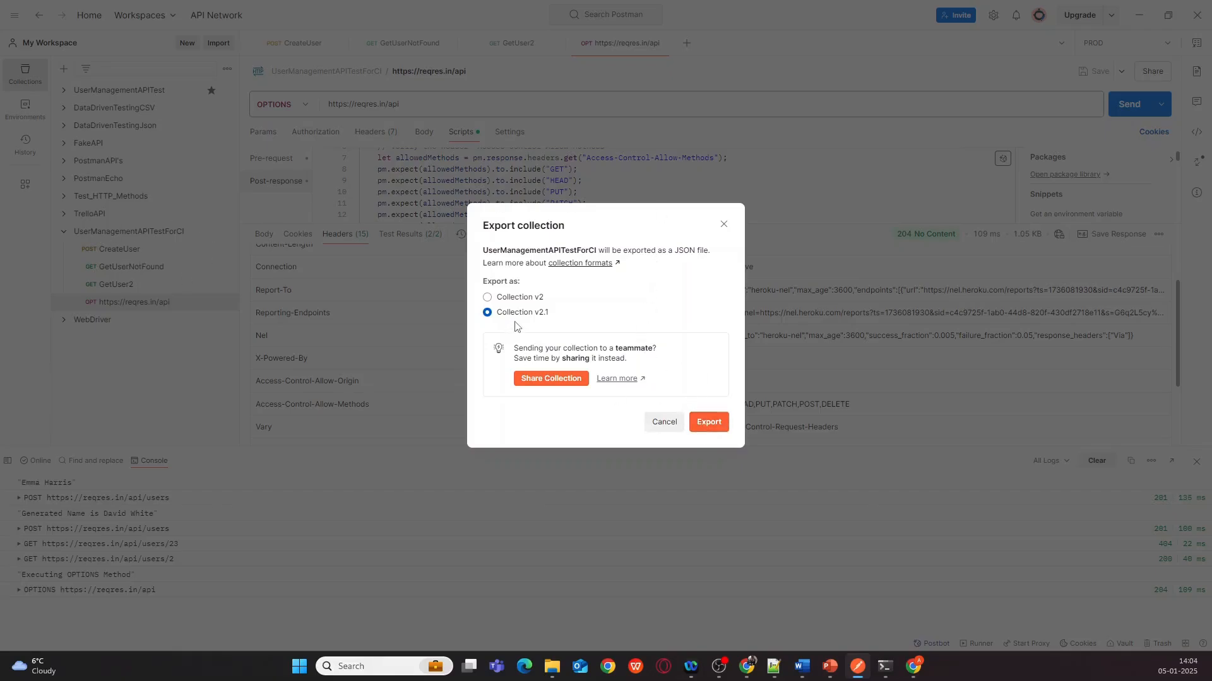
pyautogui.click(709, 423)
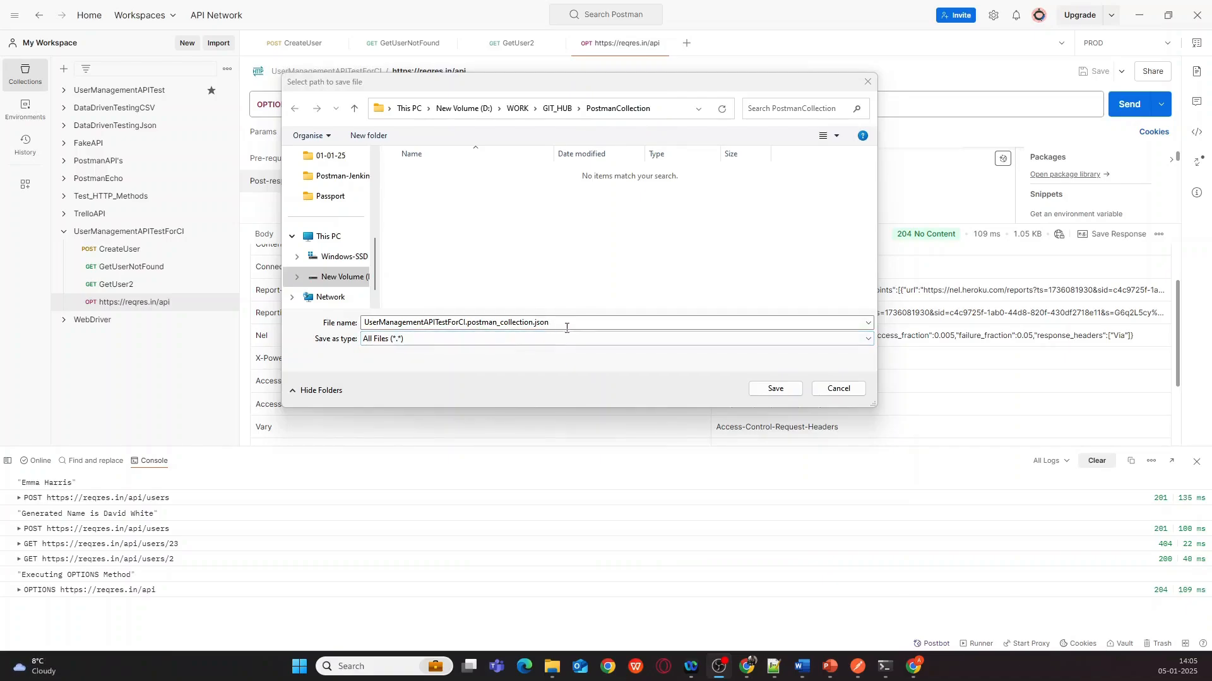
pyautogui.click(776, 388)
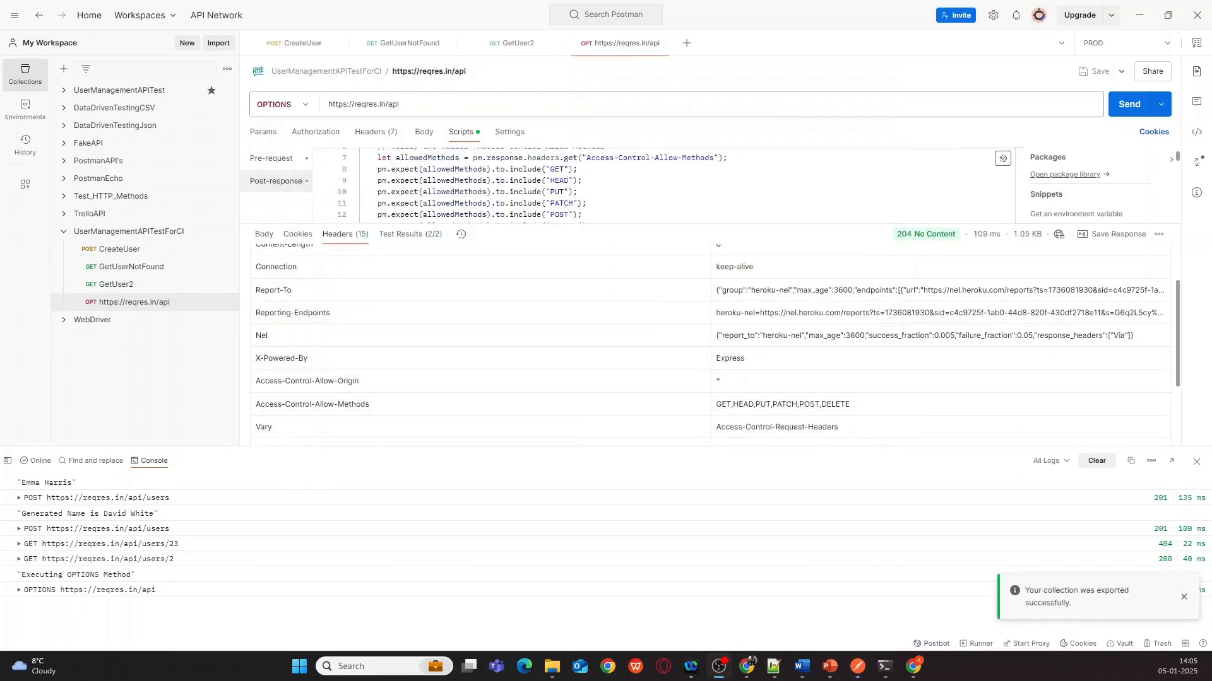
# - Open a command prompt in the PostmanCollection folder holding the exported JSON file
pyautogui.hotkey('alt', 'Tab')
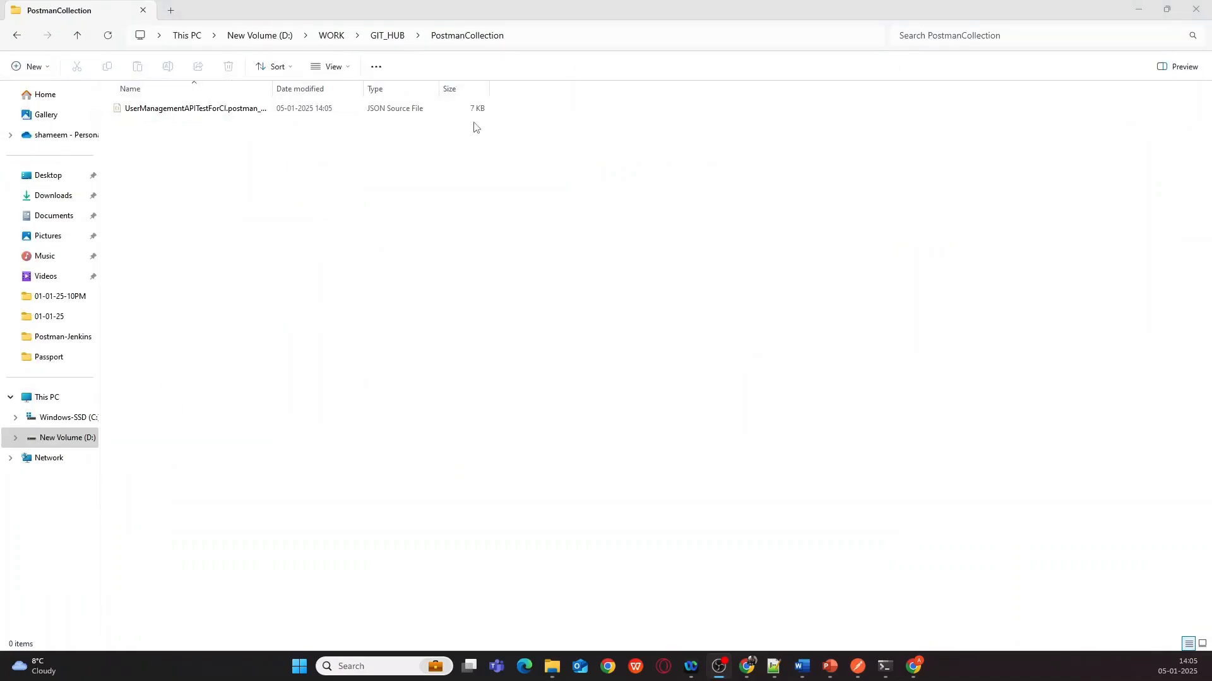
pyautogui.moveTo(272, 84); pyautogui.dragTo(374, 83)
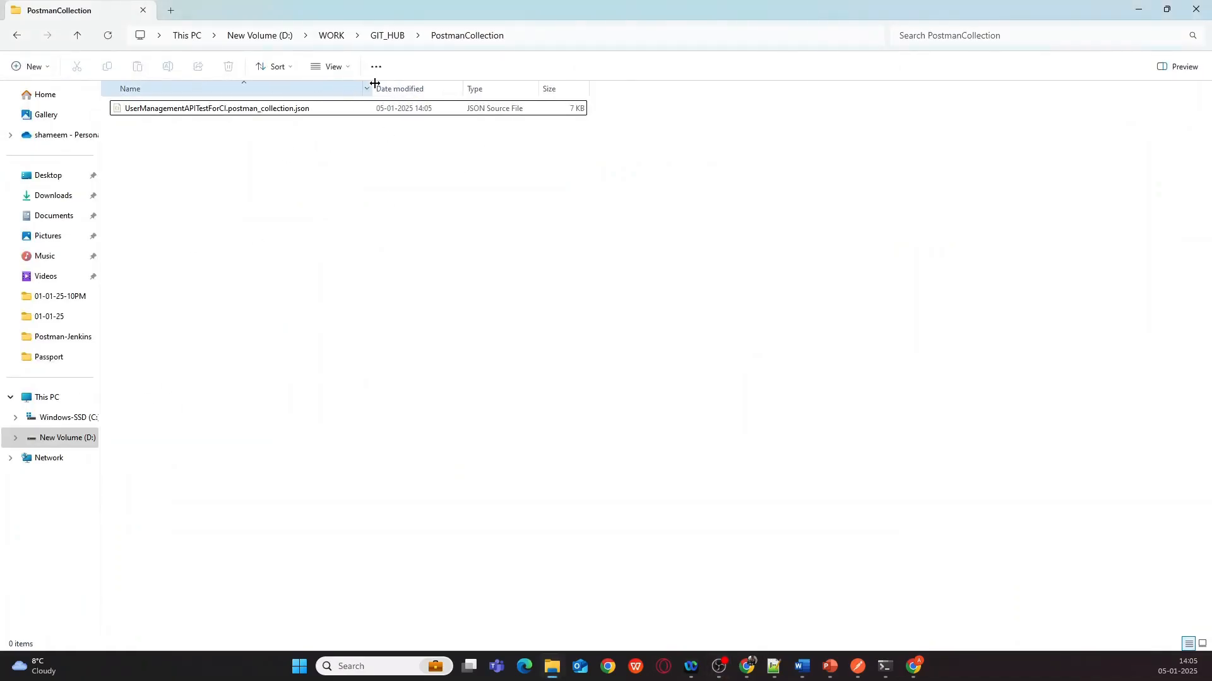
pyautogui.click(544, 36)
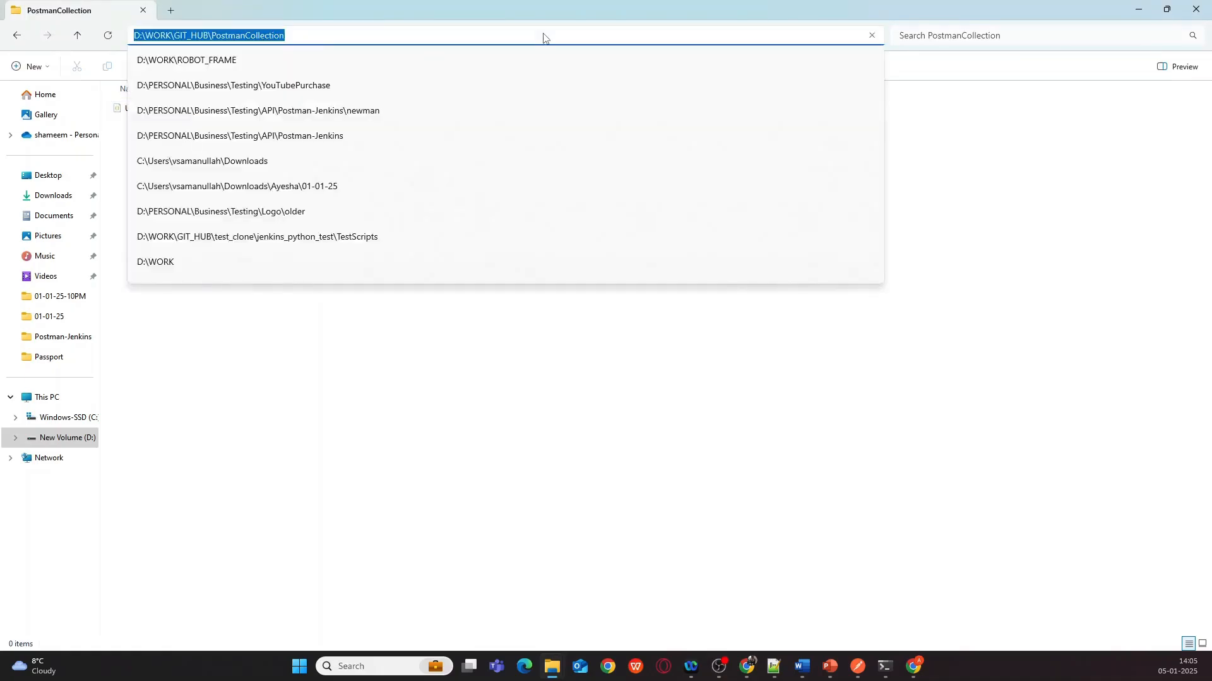
pyautogui.write('cmd')
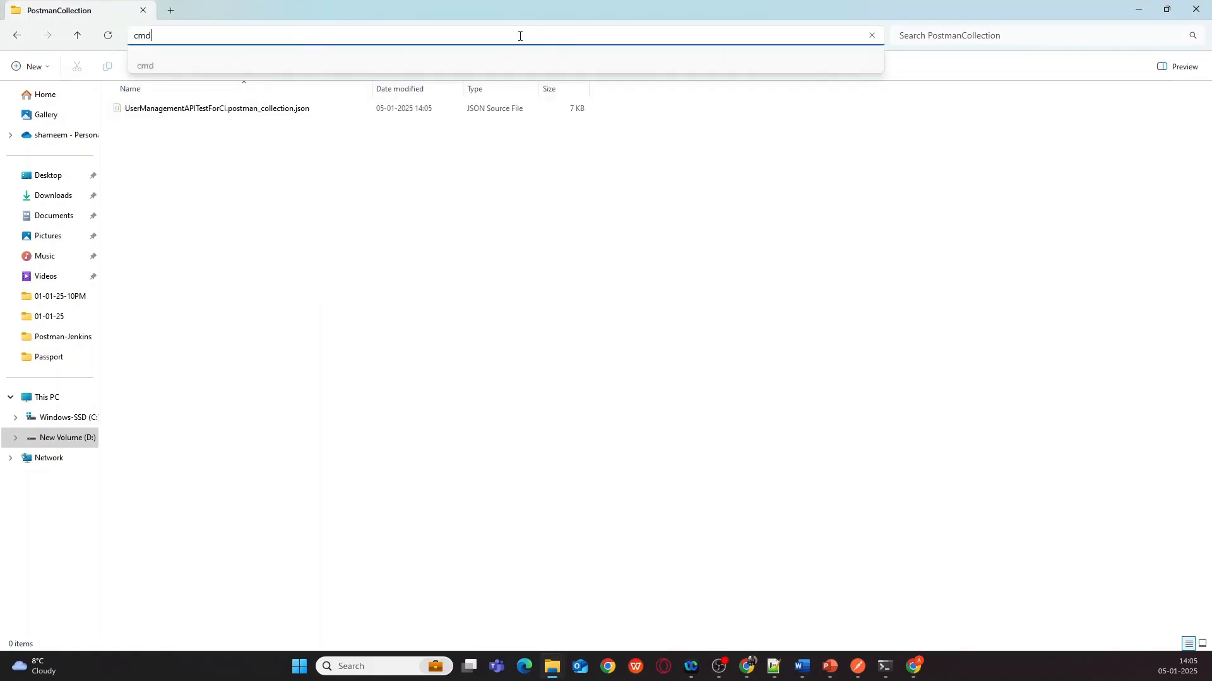
pyautogui.press('Return')
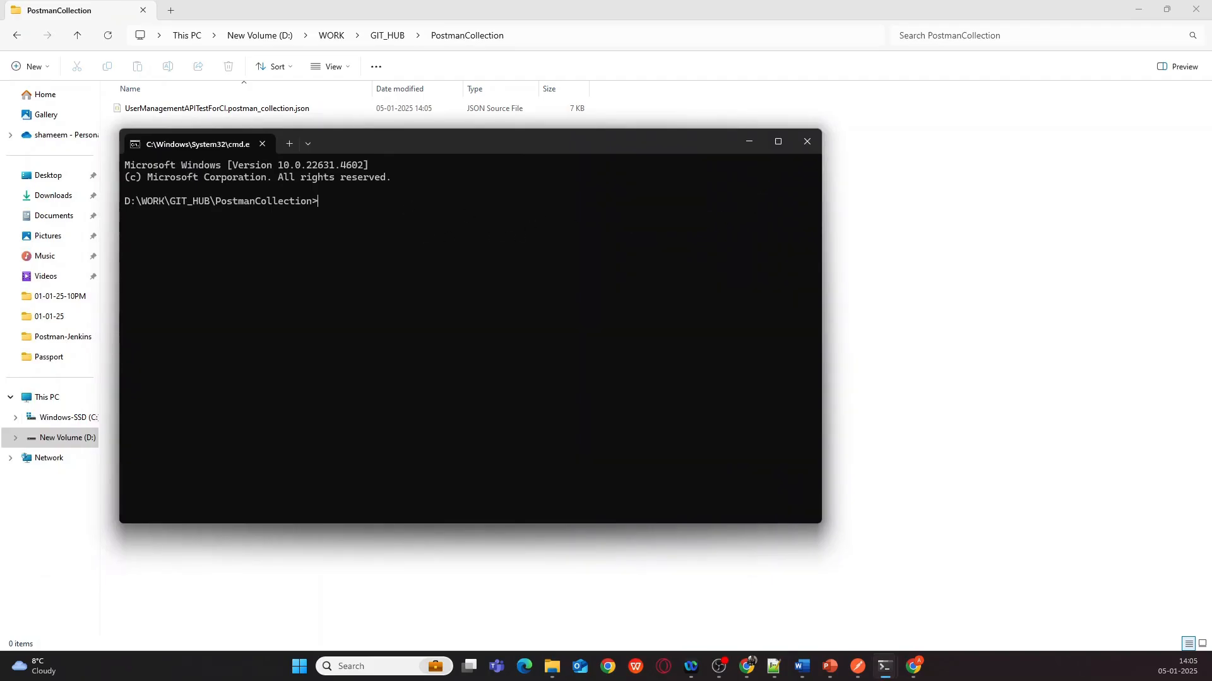
pyautogui.hotkey('alt', 'Tab')
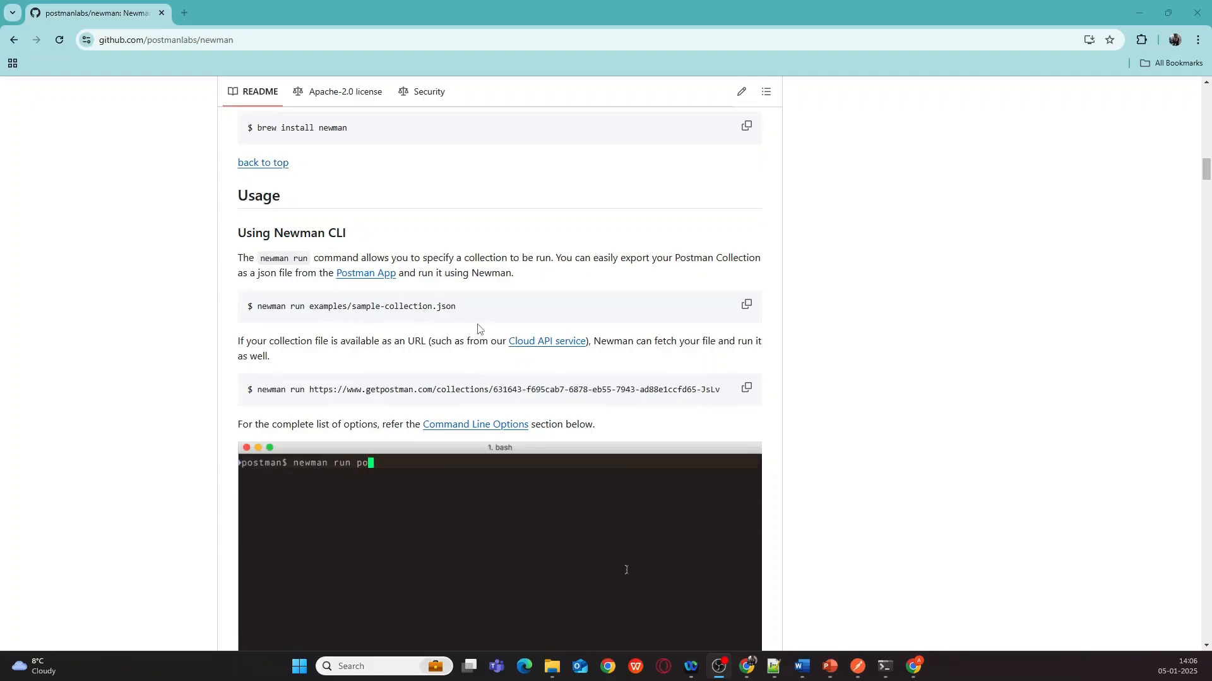
# - Find the Newman README's Command Line Options and highlight the -e and -d flags
pyautogui.scroll(-3, 480, 332)
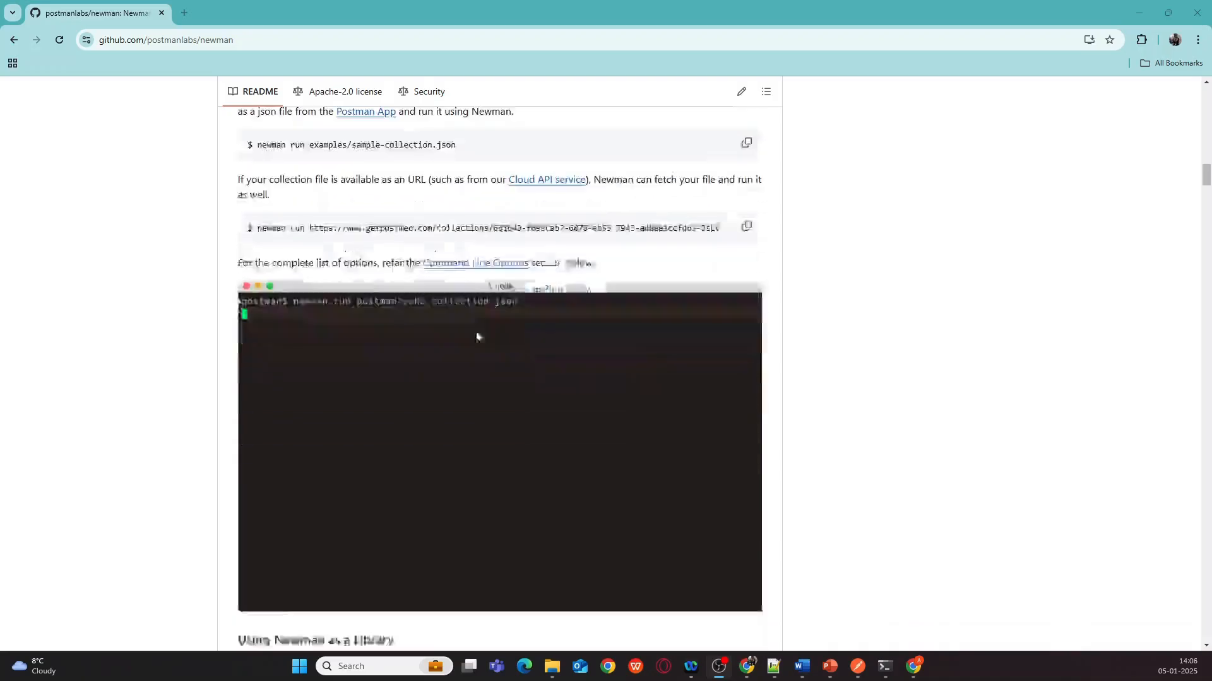
pyautogui.scroll(-15, 476, 336)
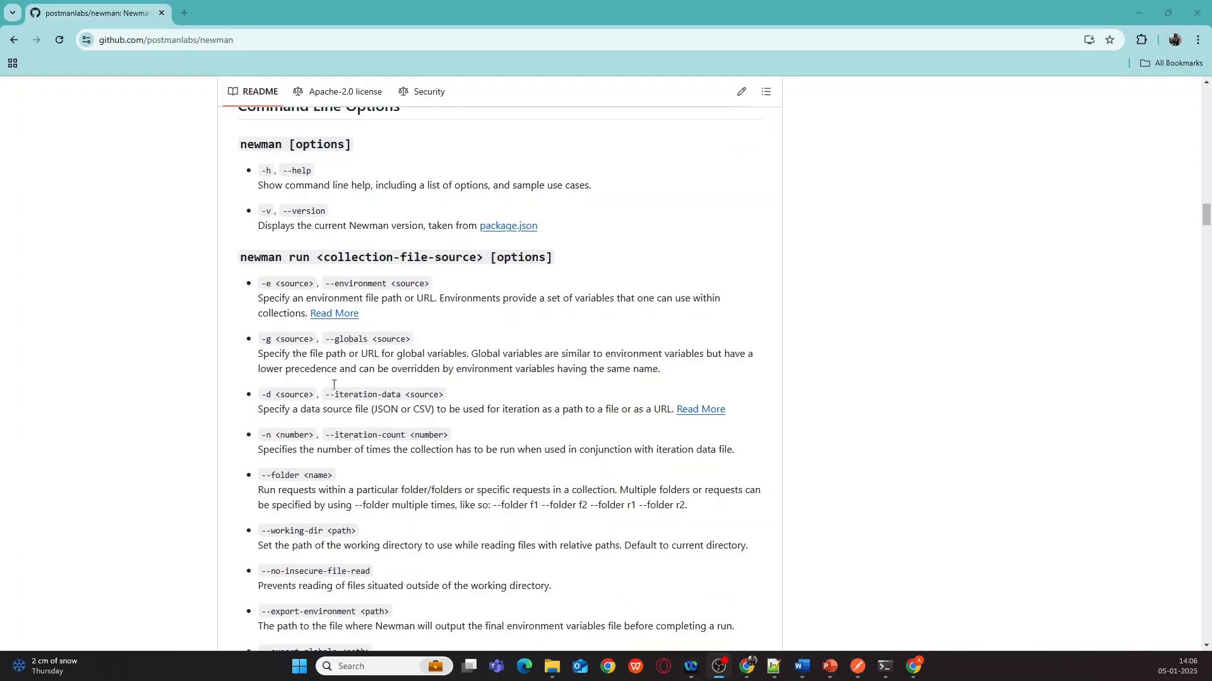
pyautogui.scroll(-2, 361, 366)
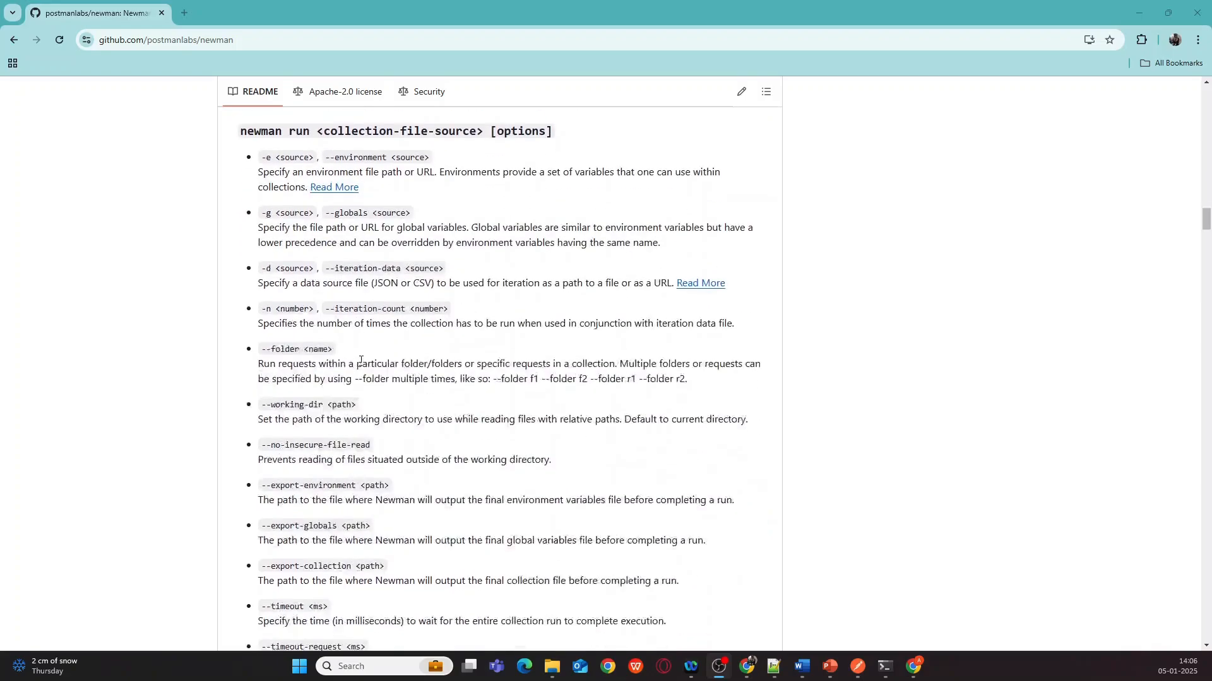
pyautogui.scroll(-1, 361, 361)
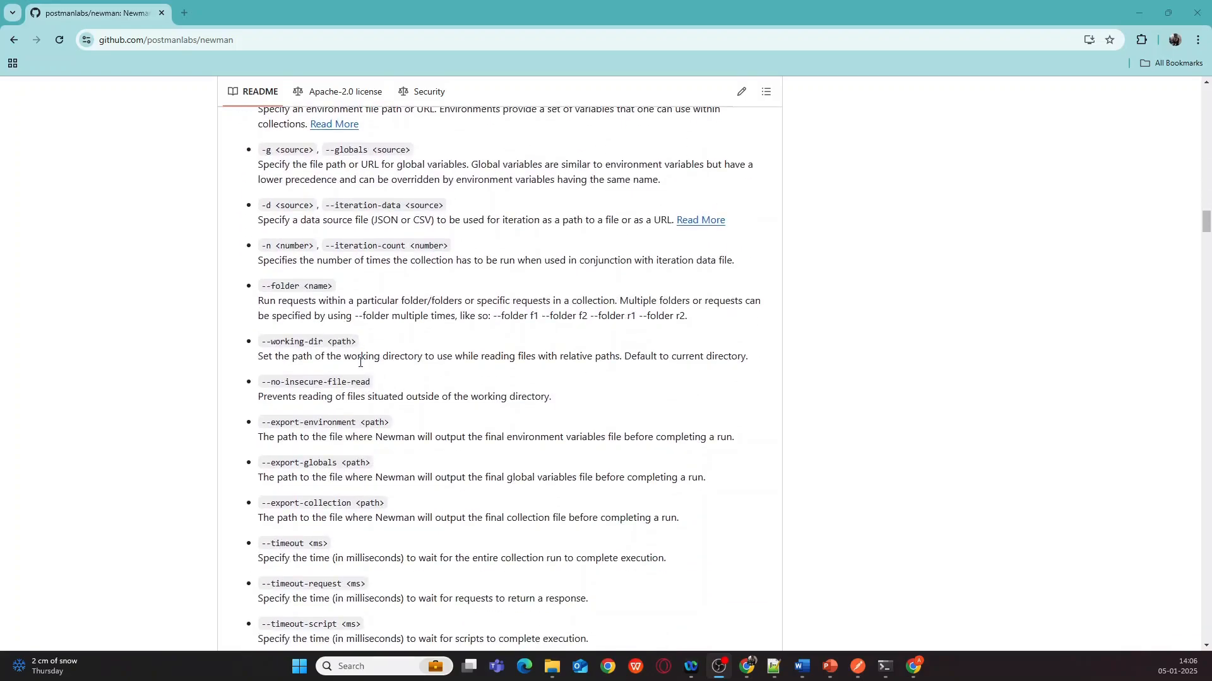
pyautogui.scroll(1, 360, 360)
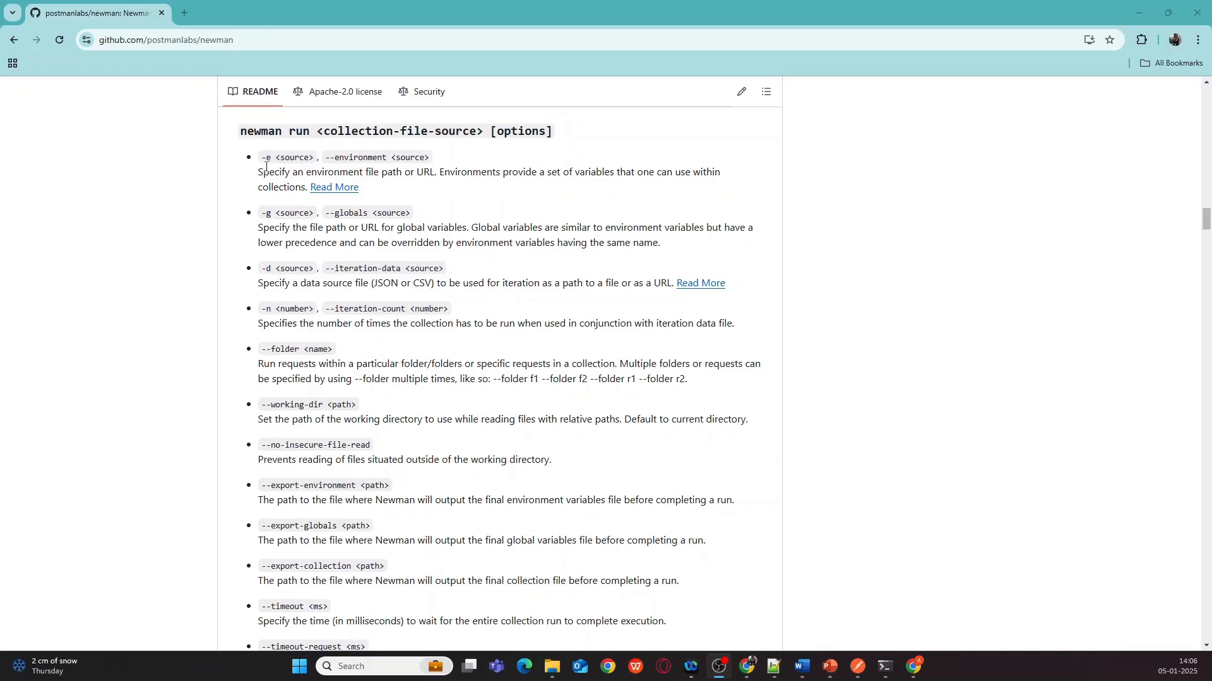
pyautogui.moveTo(262, 160); pyautogui.dragTo(271, 159)
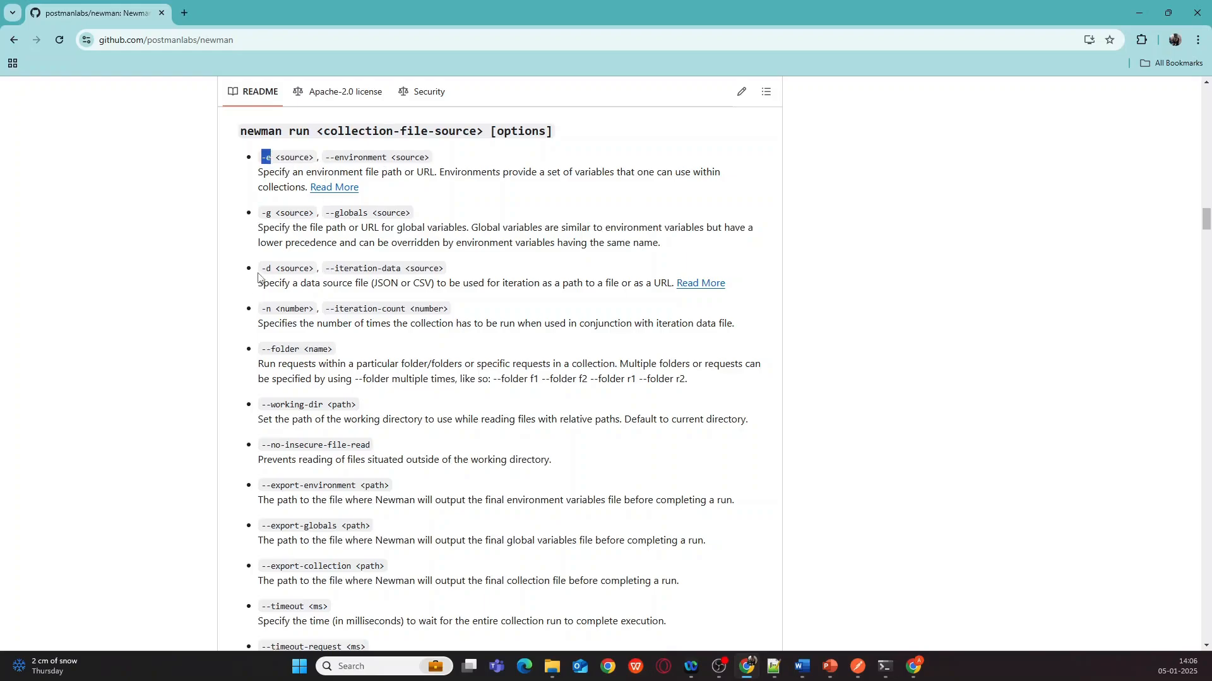
pyautogui.moveTo(263, 270); pyautogui.dragTo(273, 269)
# - In the 'Using Reporters with Newman' example, highlight the collection path, -r flag, cli reporter and 'newman run'
pyautogui.click(266, 279)
pyautogui.scroll(6, 264, 157)
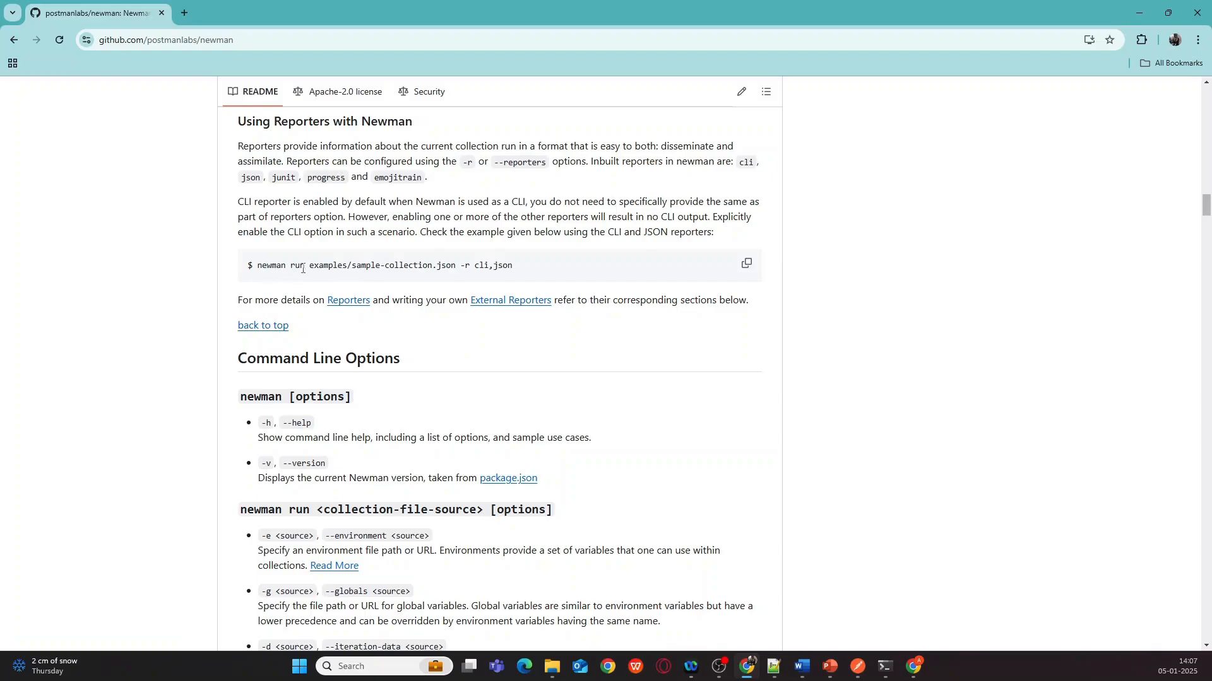
pyautogui.moveTo(309, 265); pyautogui.dragTo(456, 266)
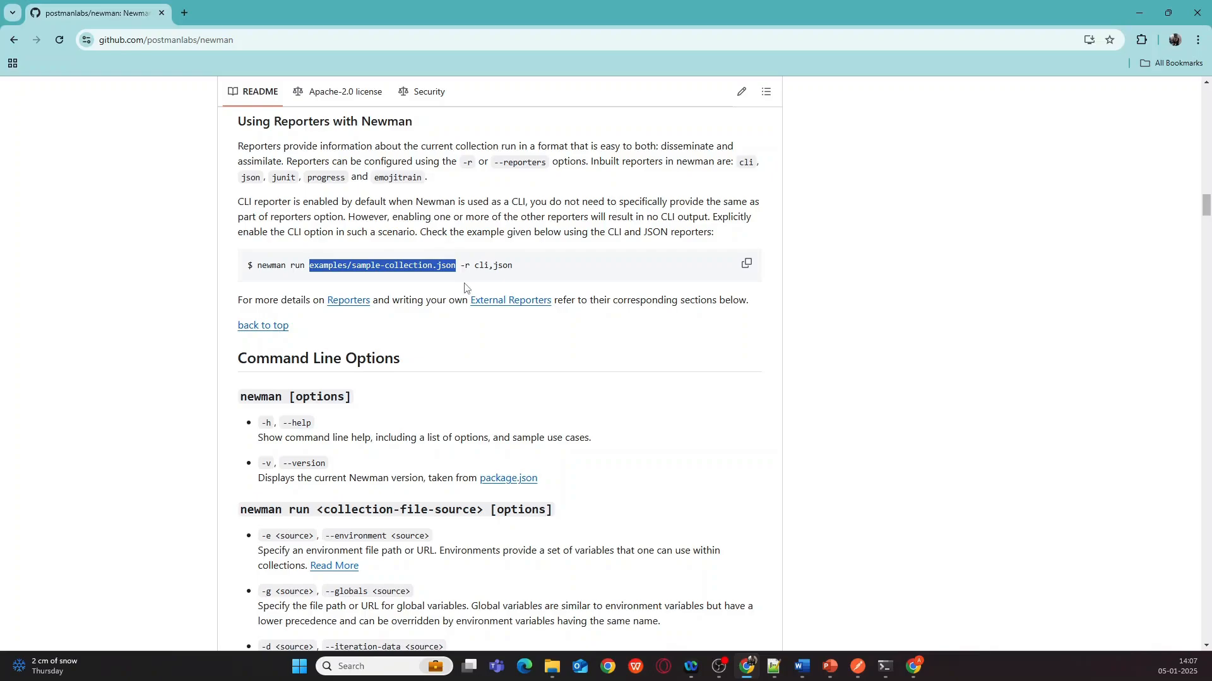
pyautogui.click(467, 285)
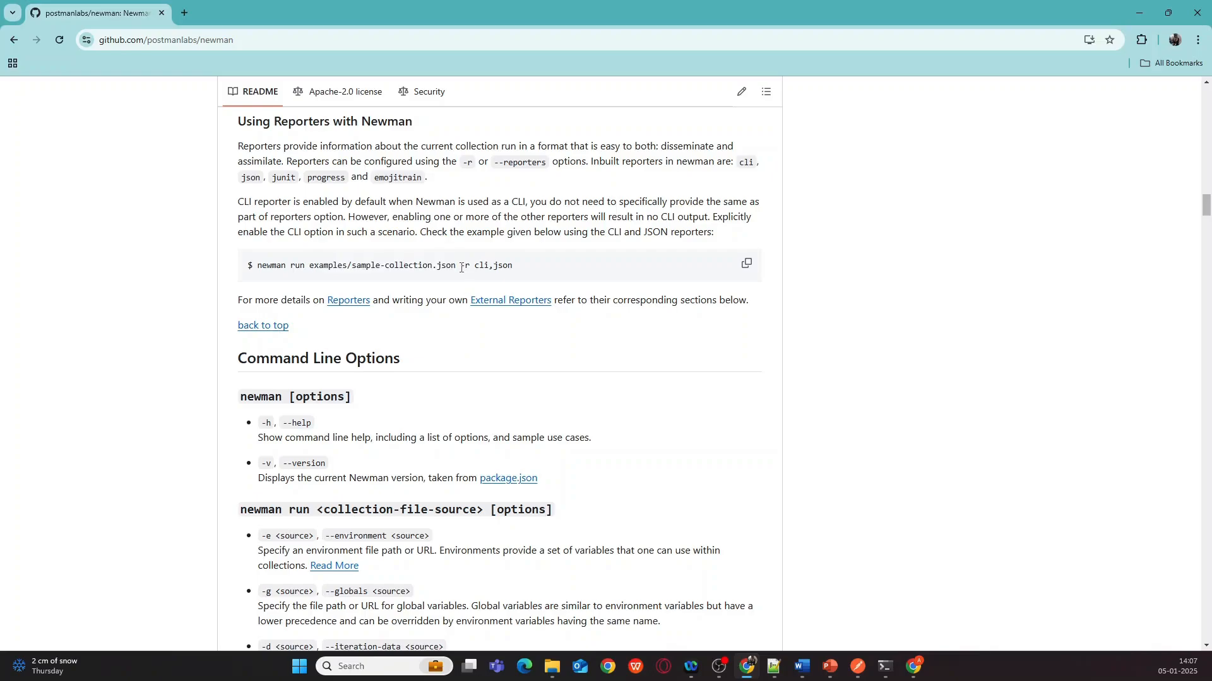
pyautogui.moveTo(462, 267); pyautogui.dragTo(469, 268)
pyautogui.click(484, 283)
pyautogui.moveTo(474, 265); pyautogui.dragTo(490, 266)
pyautogui.moveTo(257, 265); pyautogui.dragTo(304, 266)
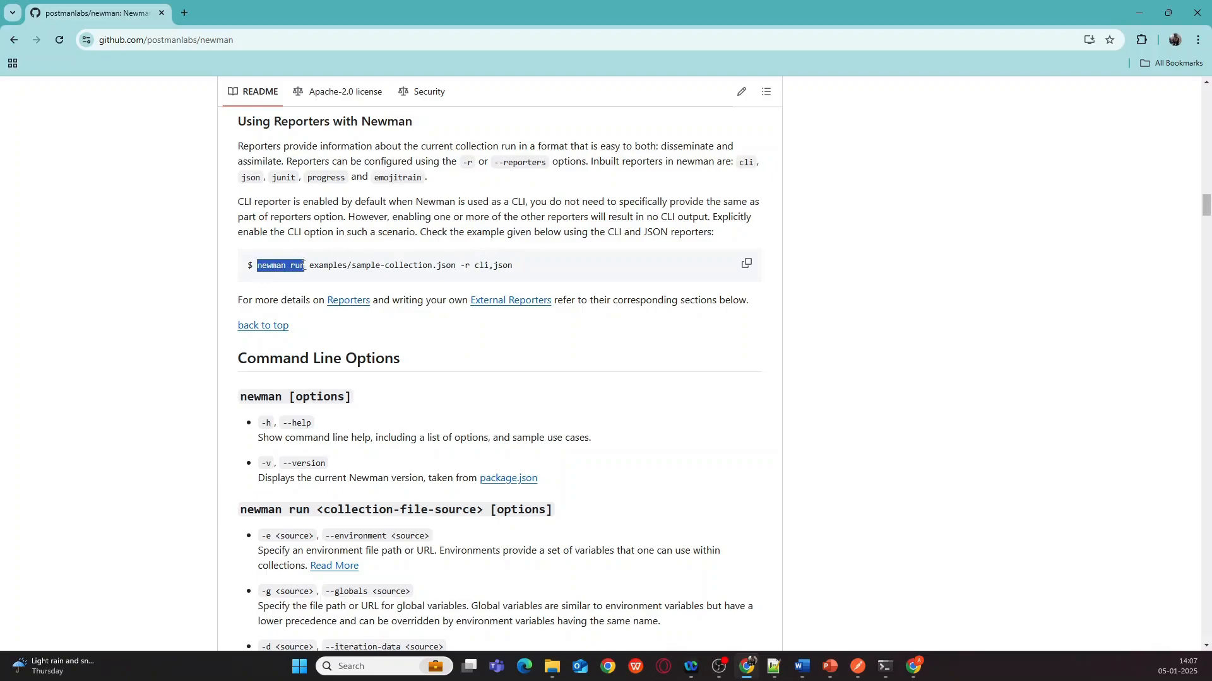
pyautogui.click(885, 666)
# - Run newman on the Tab-completed UserManagementAPITestForCI collection with -r "cli,junit"; all 7 assertions pass
pyautogui.click(920, 612)
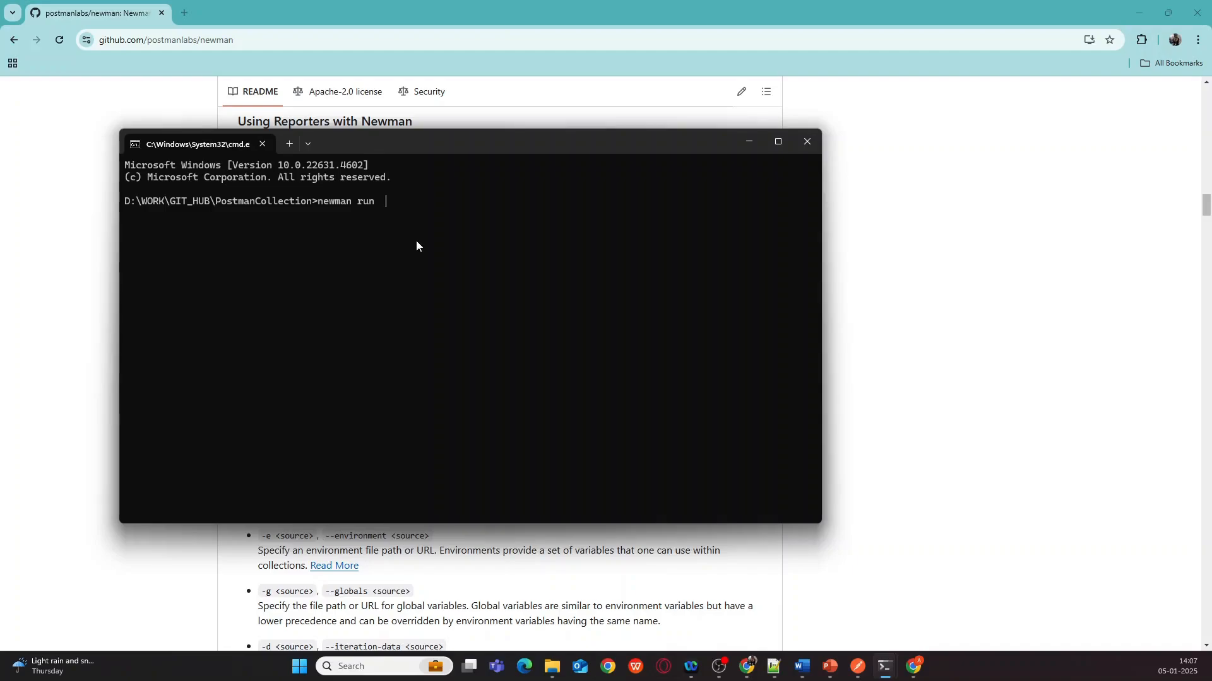
pyautogui.write('Use')
pyautogui.press('Tab')
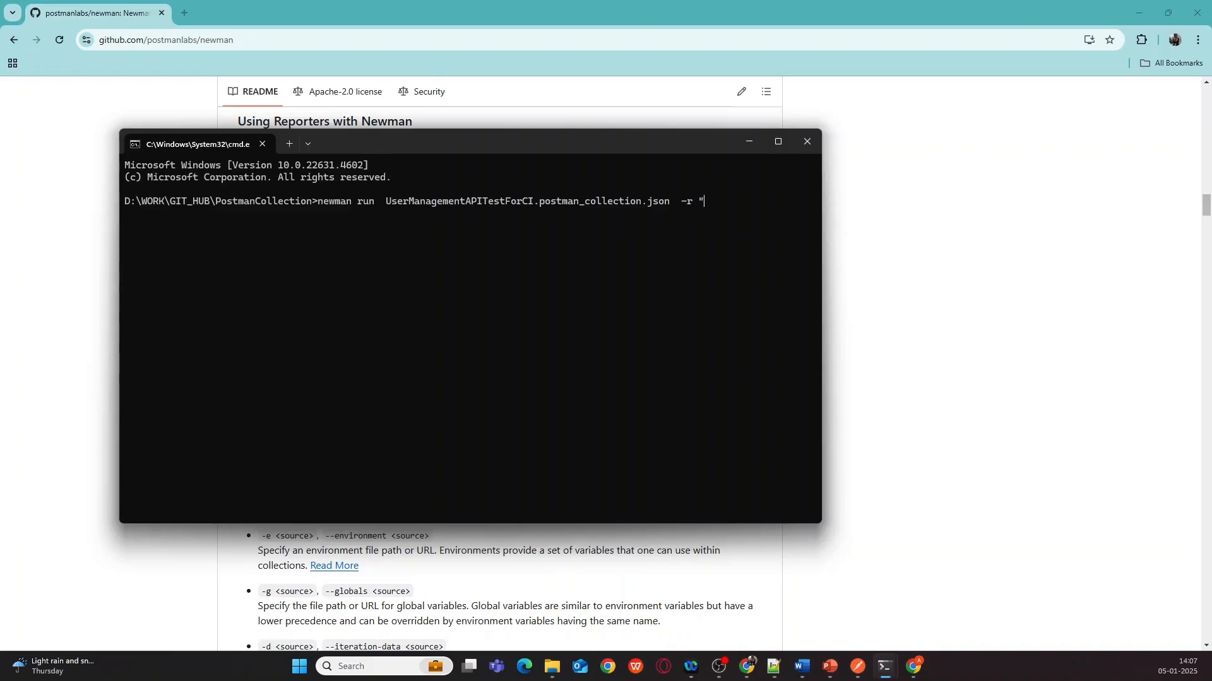
pyautogui.click(104, 348)
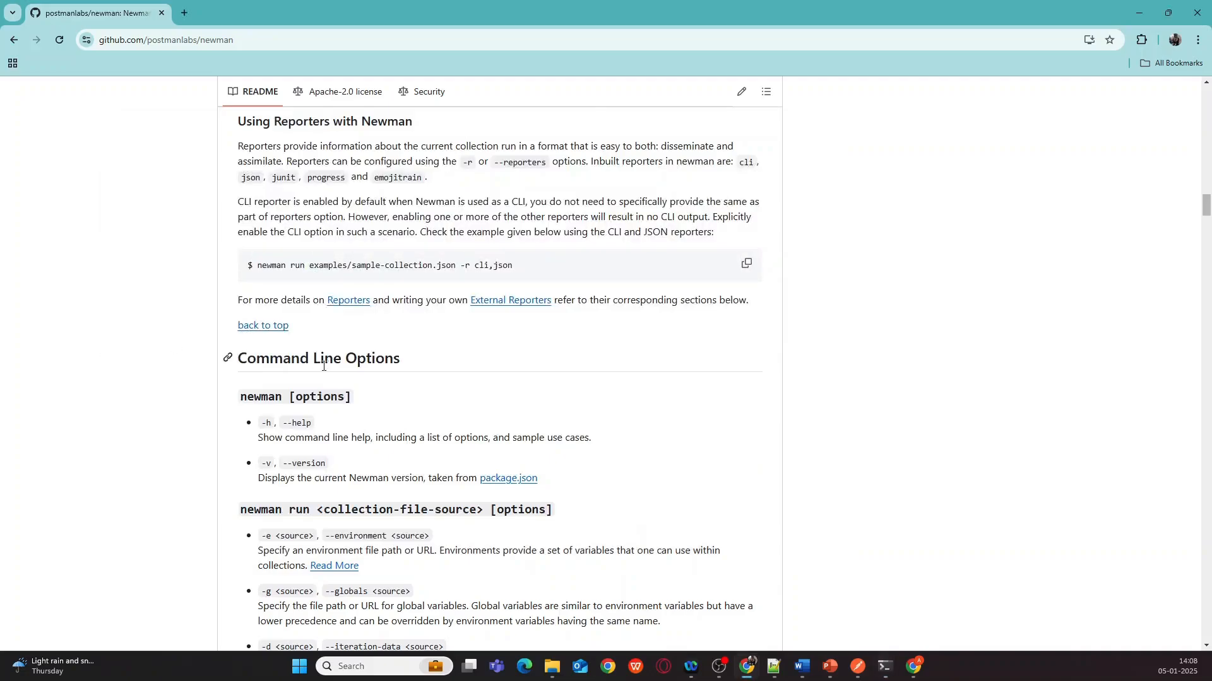
pyautogui.doubleClick(480, 265)
pyautogui.click(1139, 12)
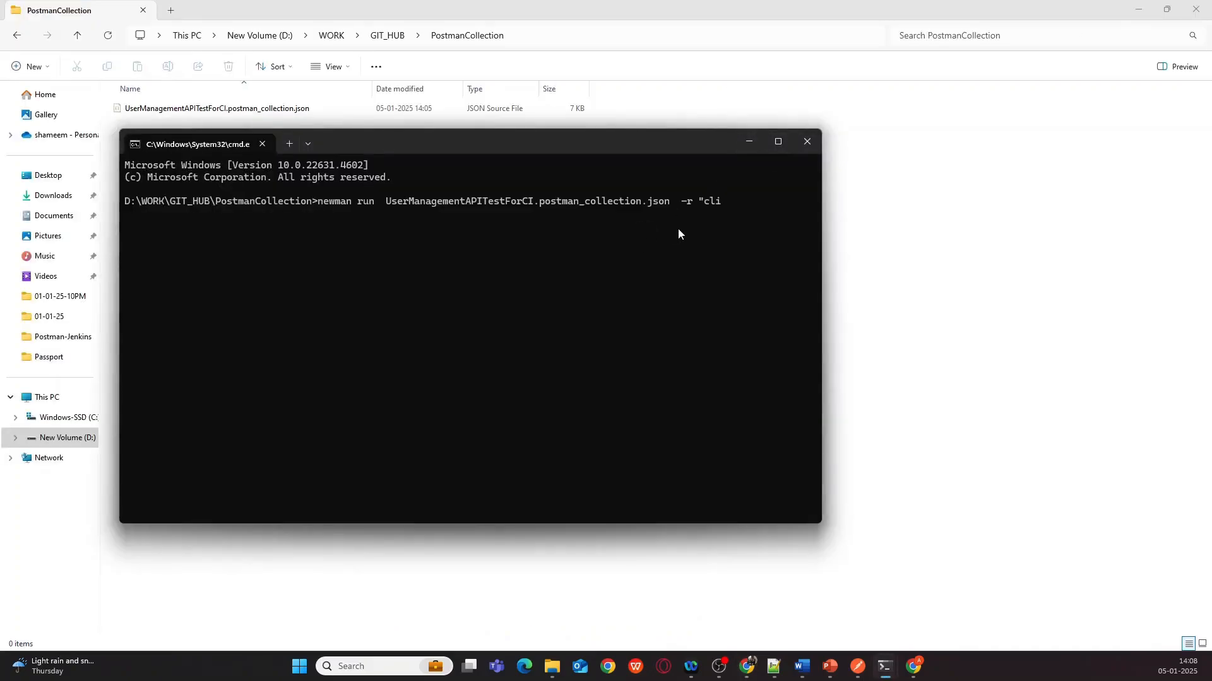
pyautogui.write(',')
pyautogui.click(751, 571)
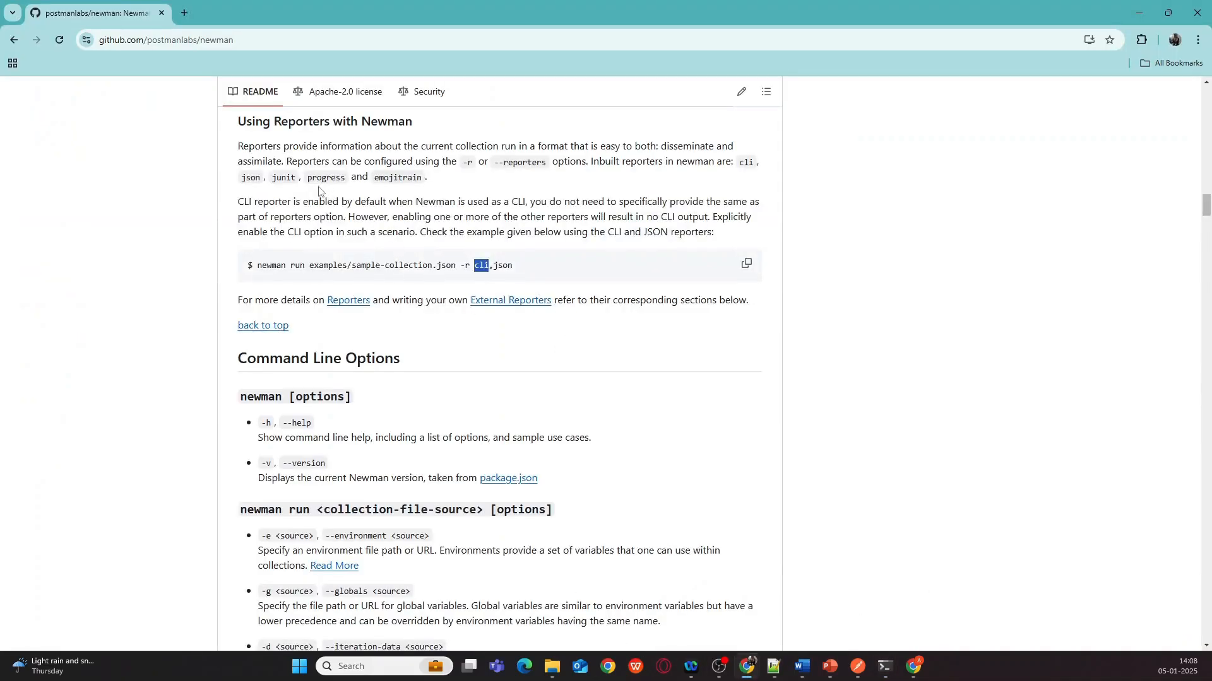
pyautogui.doubleClick(284, 177)
pyautogui.click(1139, 13)
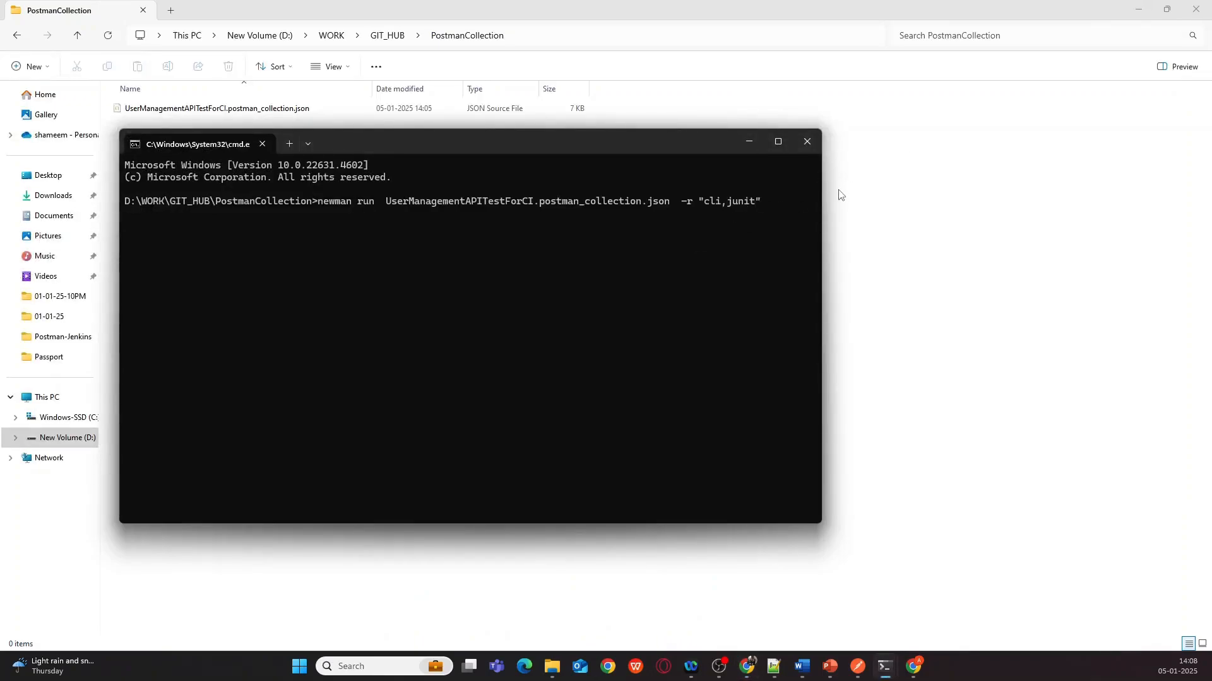
pyautogui.press('Return')
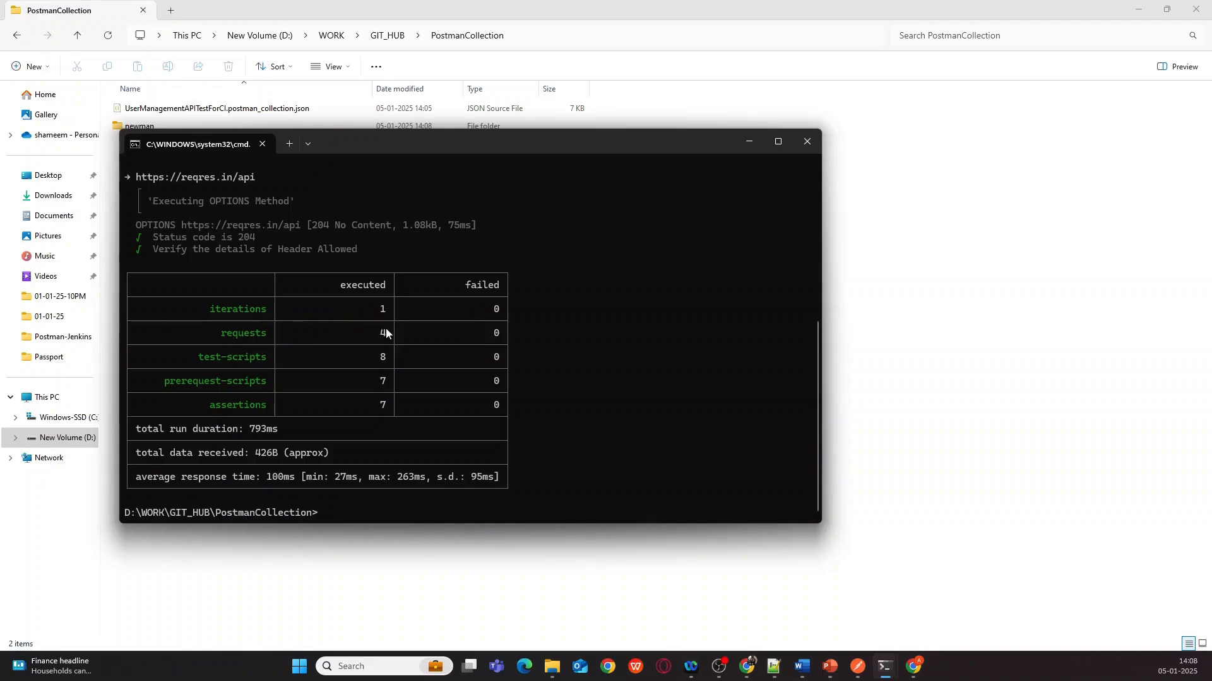
# - Switch between Postman and the Newman results, ending with Postman in front
pyautogui.click(857, 667)
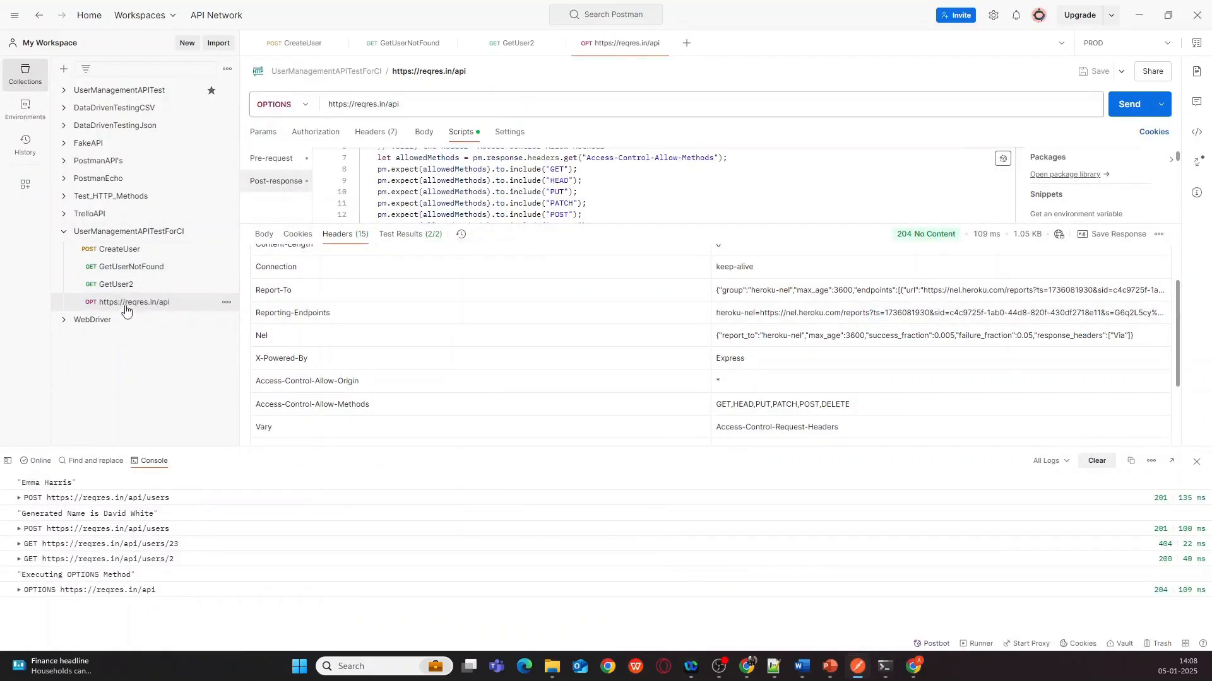
pyautogui.click(1139, 15)
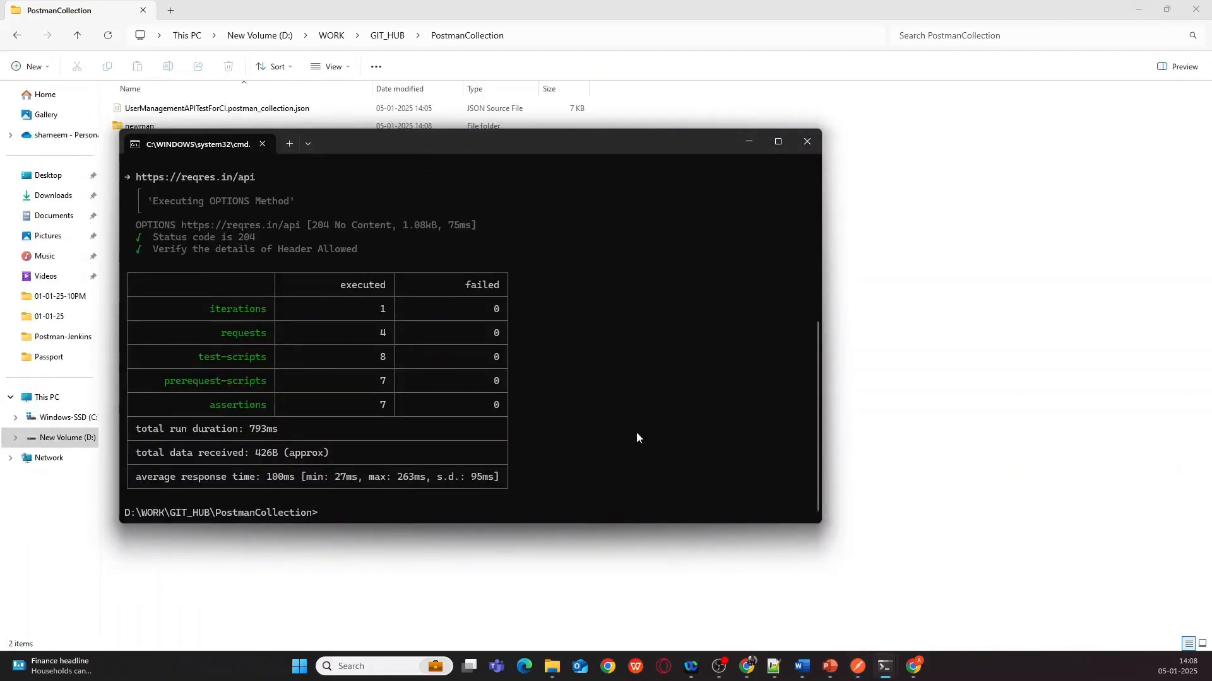
pyautogui.moveTo(857, 676)
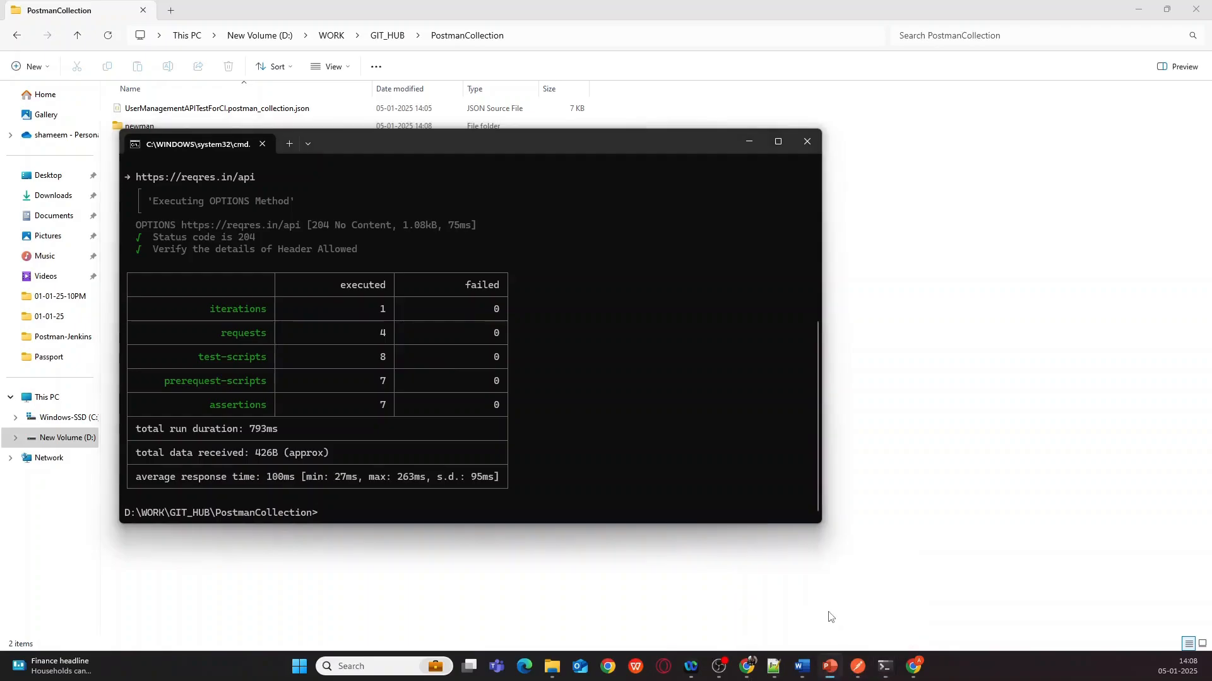
pyautogui.click(861, 673)
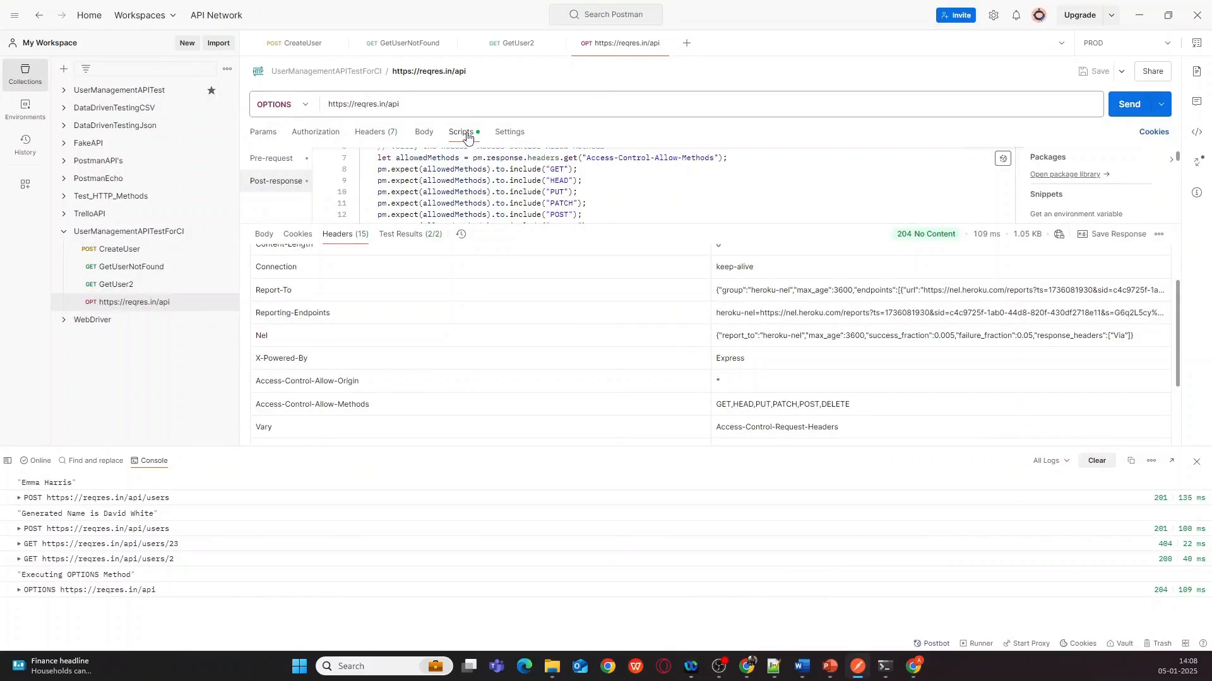
# - Open CreateUser, GetUserNotFound, GetUser2 and the OPTIONS request, checking them against the Newman results
pyautogui.click(110, 249)
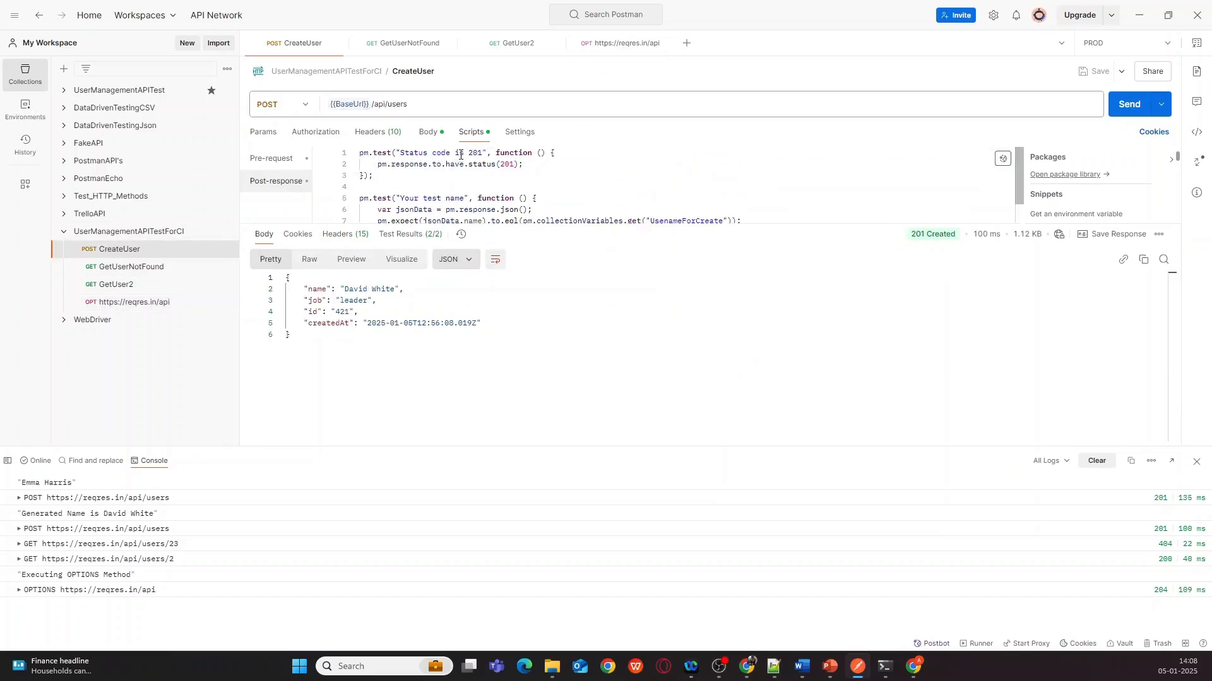
pyautogui.click(129, 267)
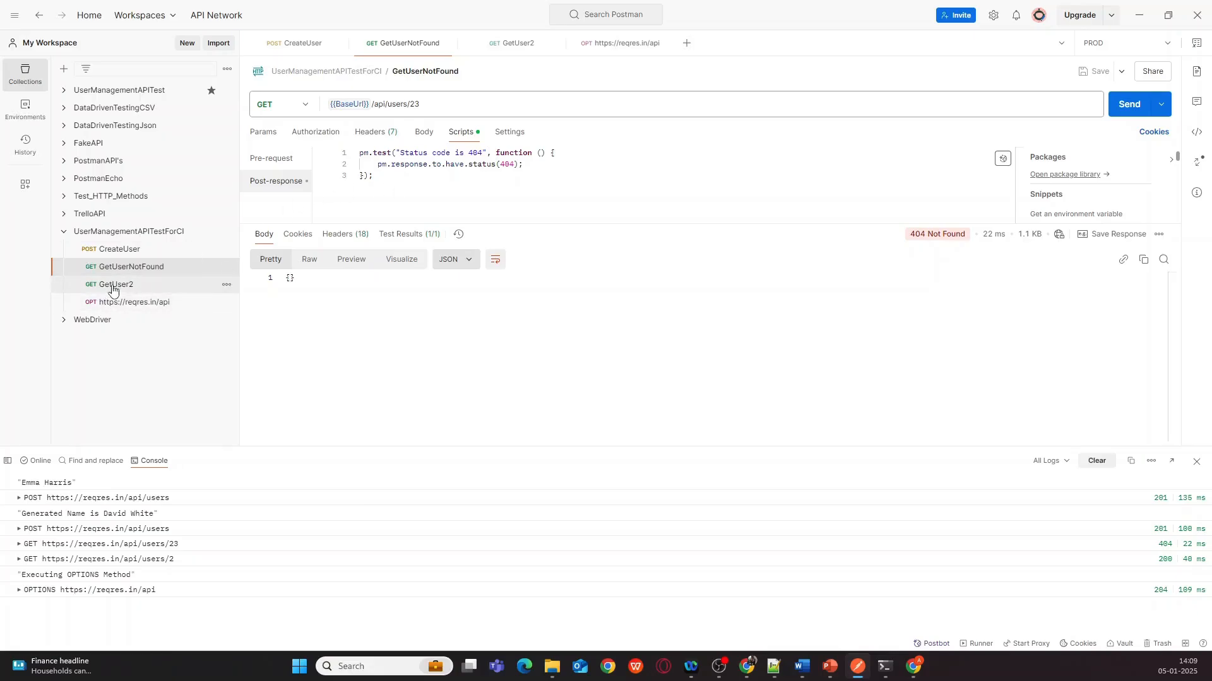
pyautogui.click(151, 285)
pyautogui.scroll(2, 507, 187)
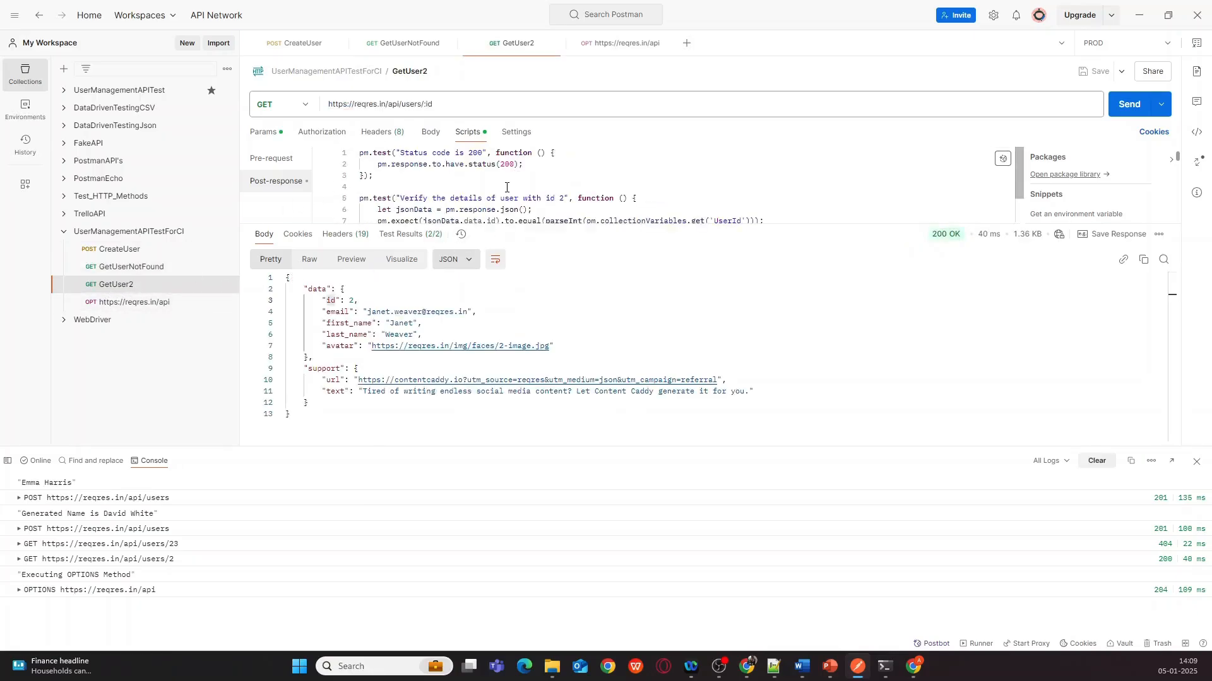
pyautogui.click(163, 302)
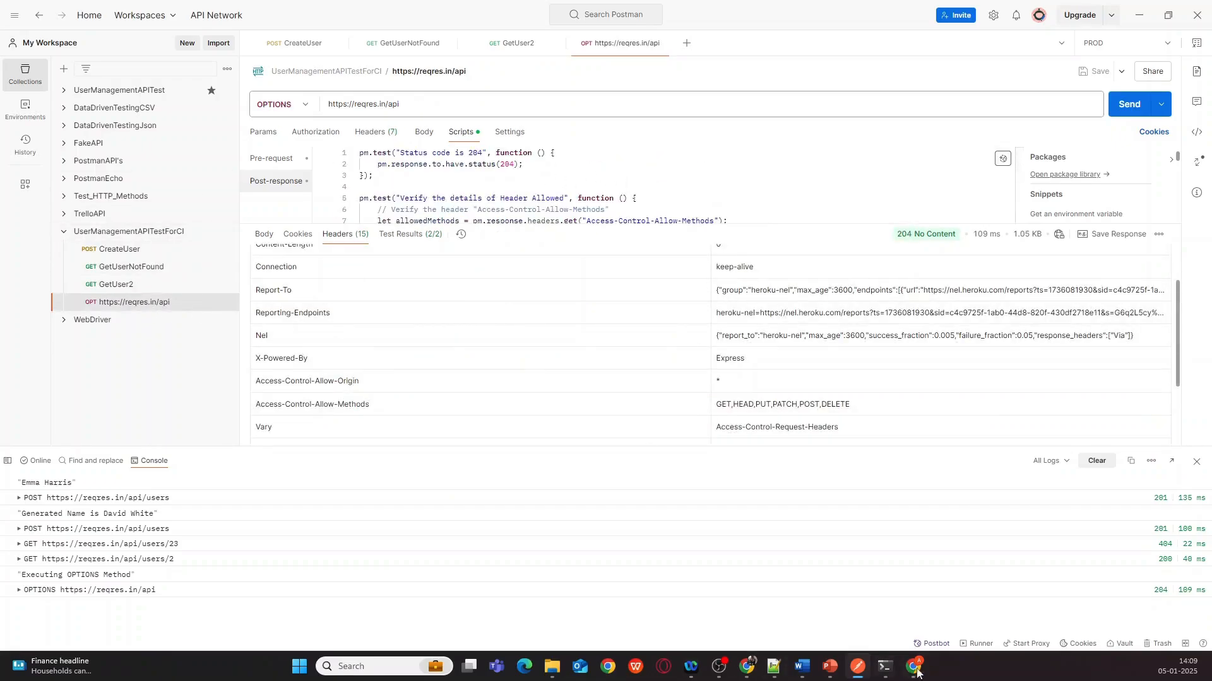
pyautogui.moveTo(884, 666)
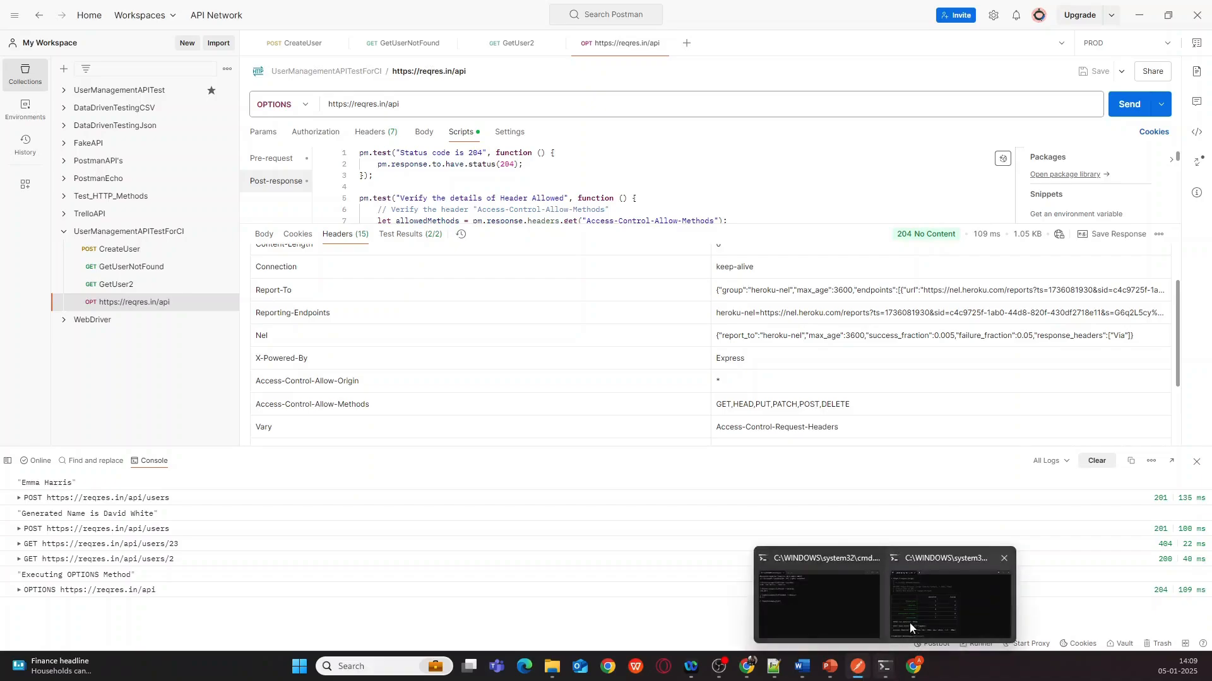
pyautogui.click(910, 622)
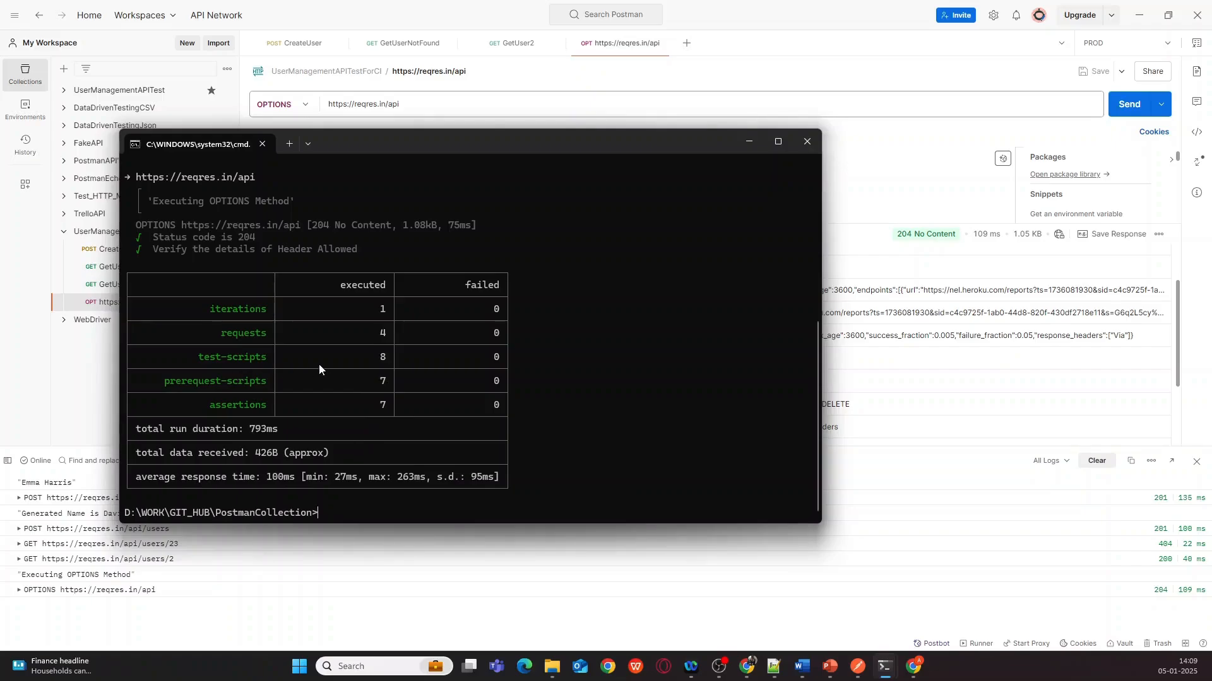
pyautogui.click(864, 662)
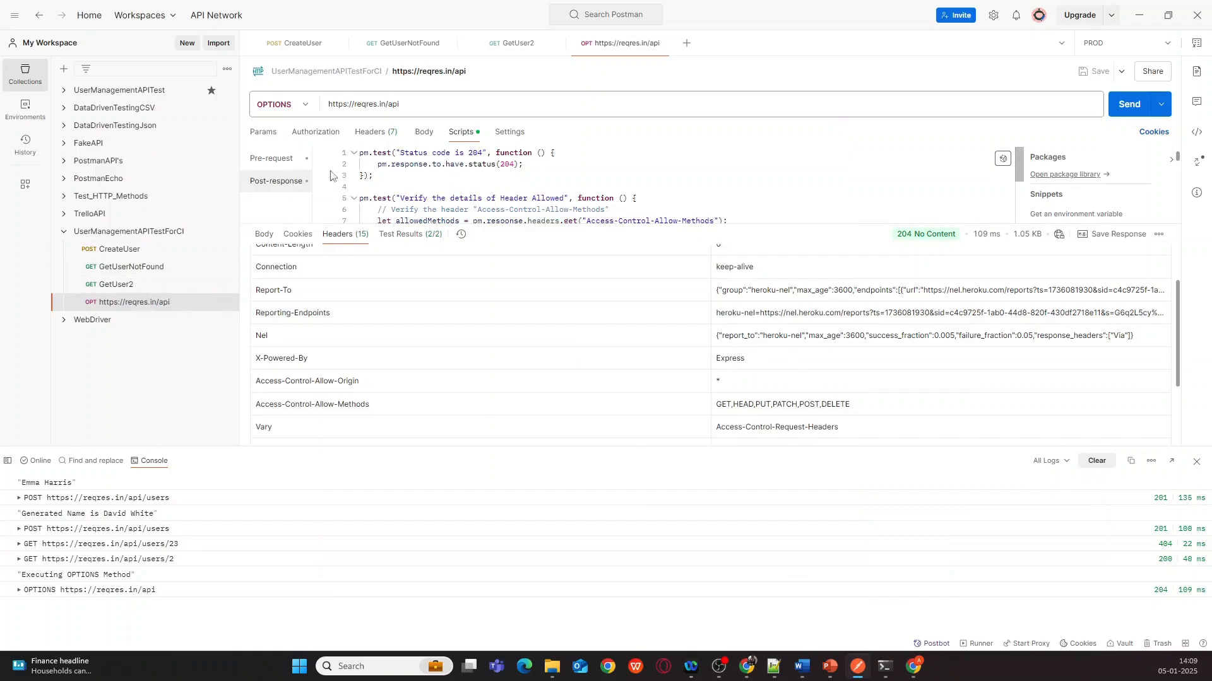
# - Review CreateUser's pre-request script and its status 201 assertion, then bring back the Newman summary terminal
pyautogui.click(130, 255)
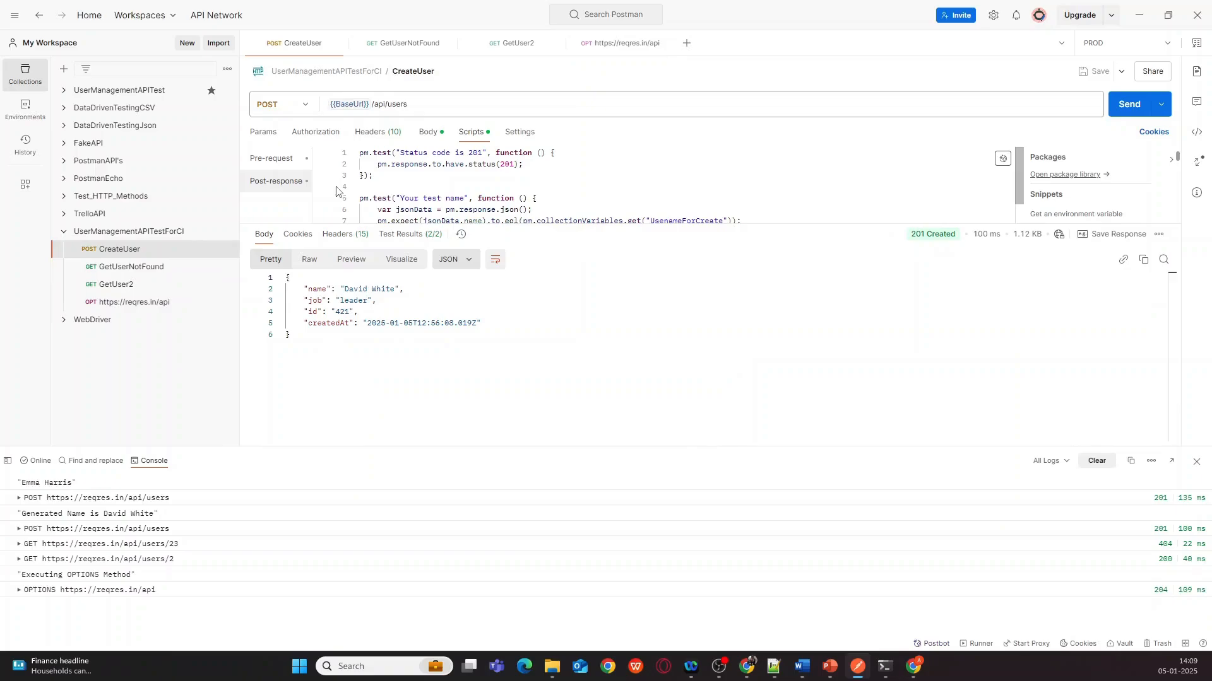
pyautogui.click(288, 165)
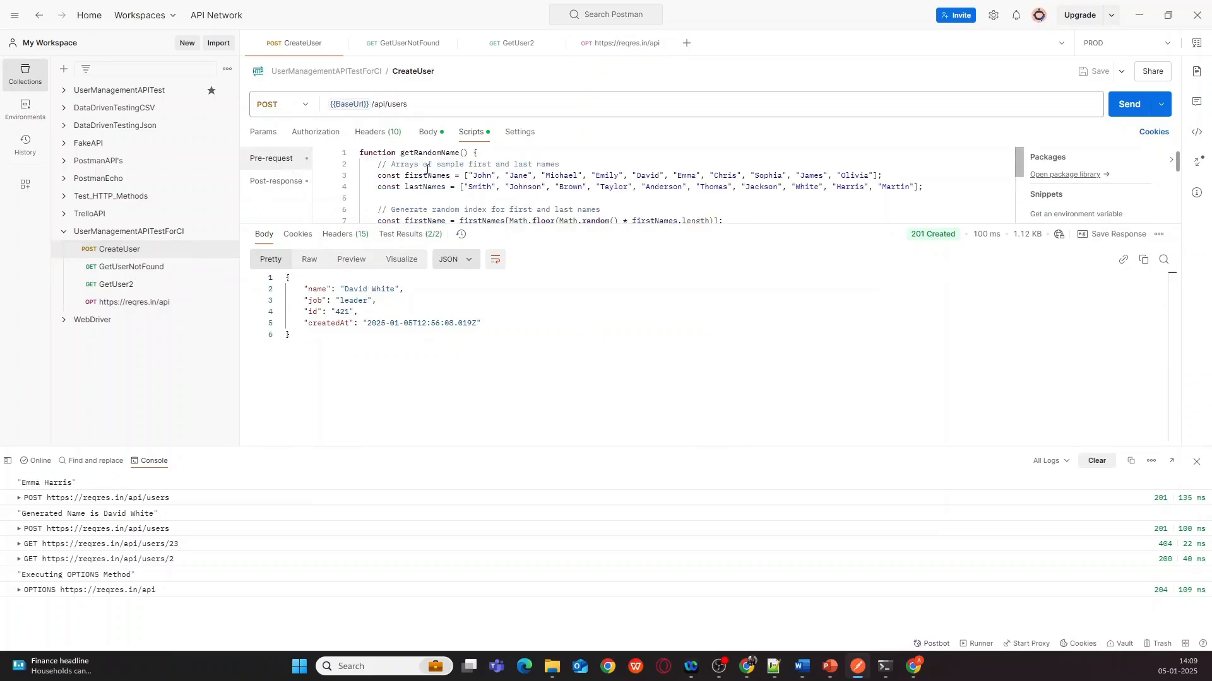
pyautogui.scroll(-3, 428, 175)
pyautogui.scroll(3, 428, 176)
pyautogui.click(276, 181)
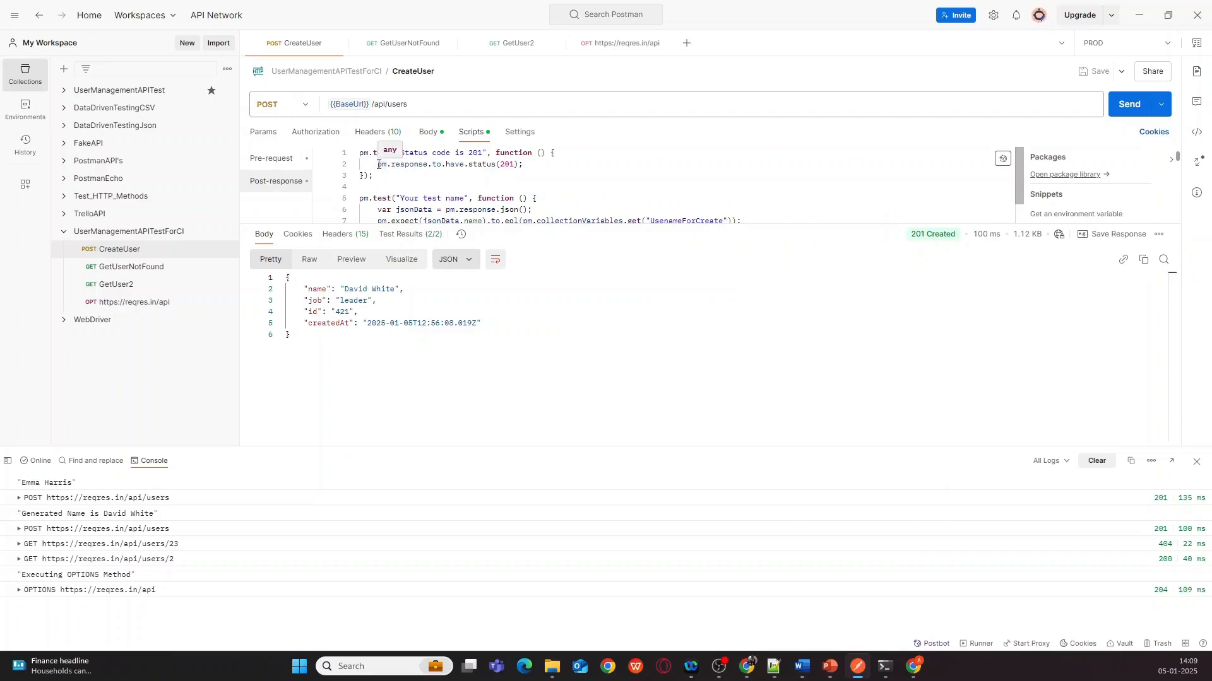
pyautogui.moveTo(379, 165); pyautogui.dragTo(570, 166)
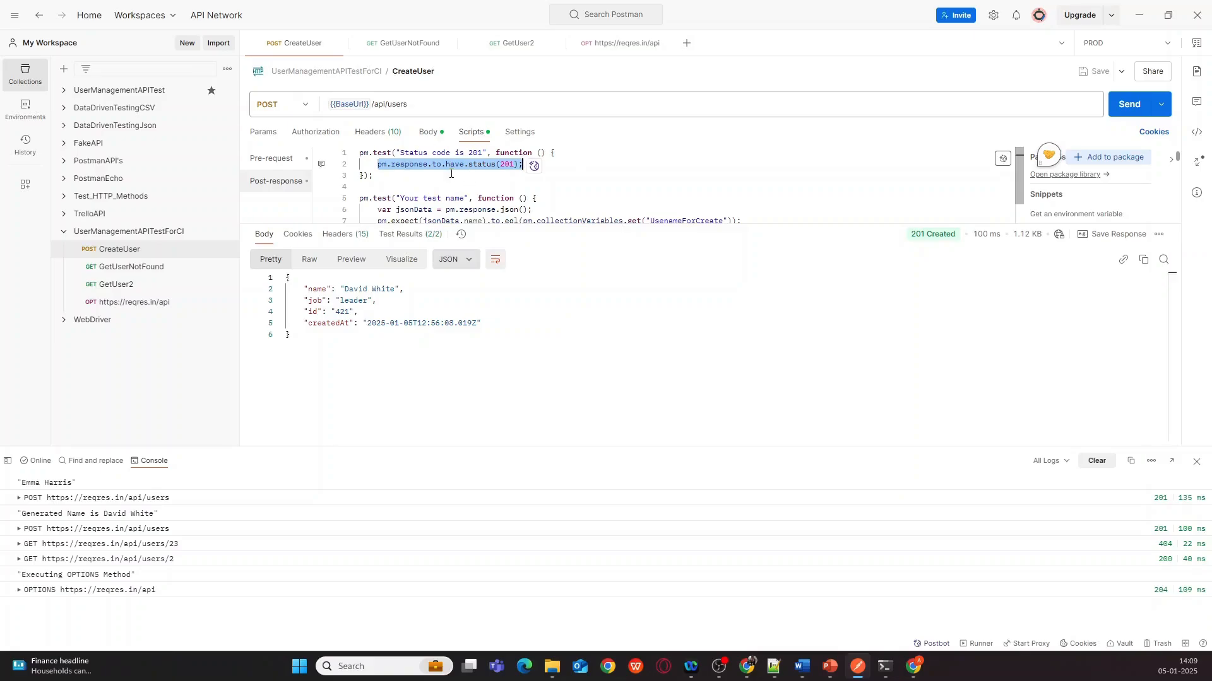
pyautogui.click(886, 666)
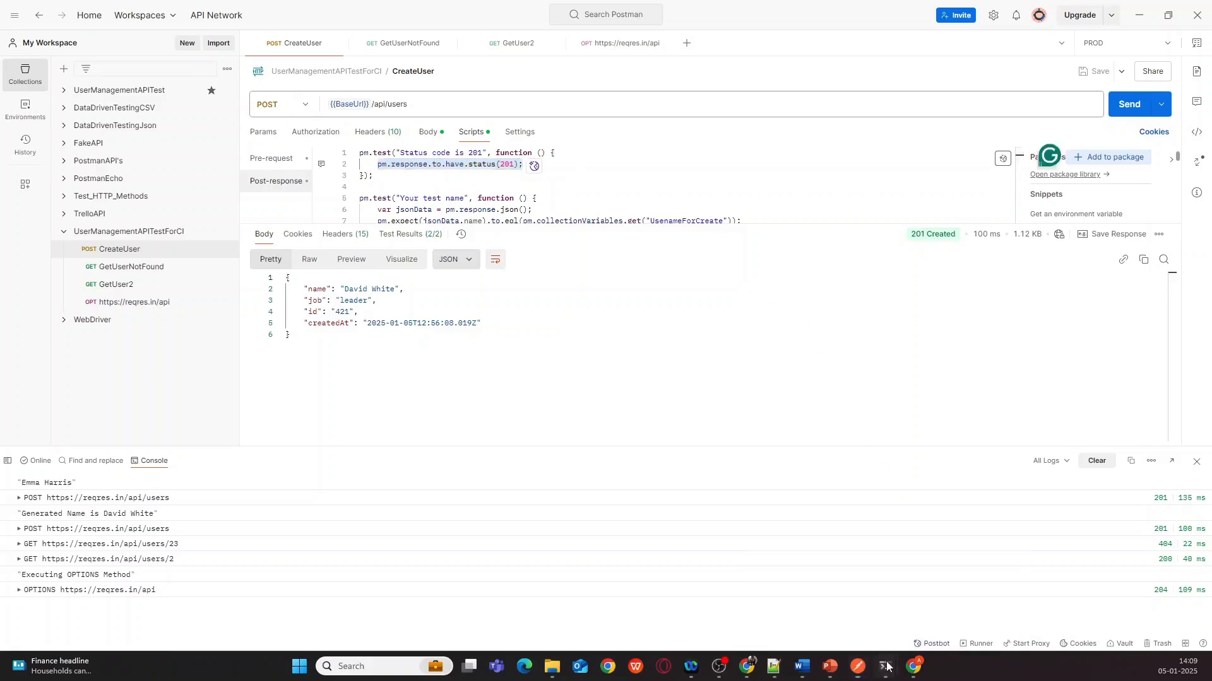
pyautogui.click(815, 603)
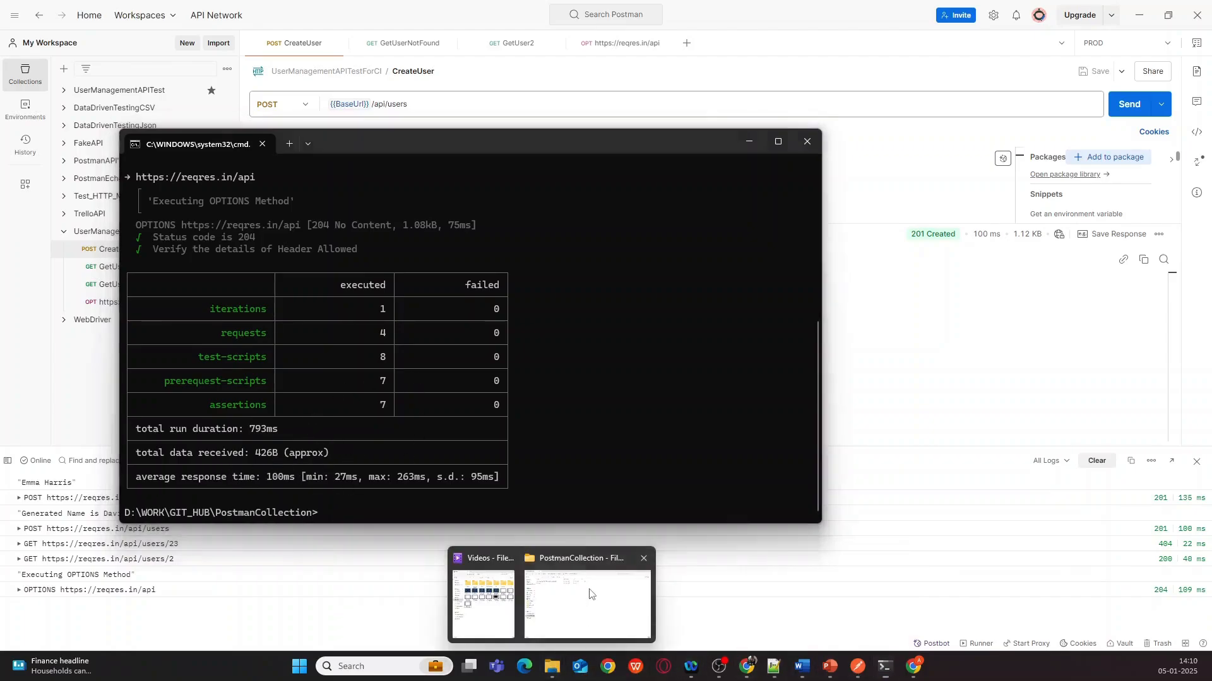
# - Open the newman output folder in PostmanCollection, select the generated run report, then switch to GitHub
pyautogui.click(590, 594)
pyautogui.doubleClick(150, 128)
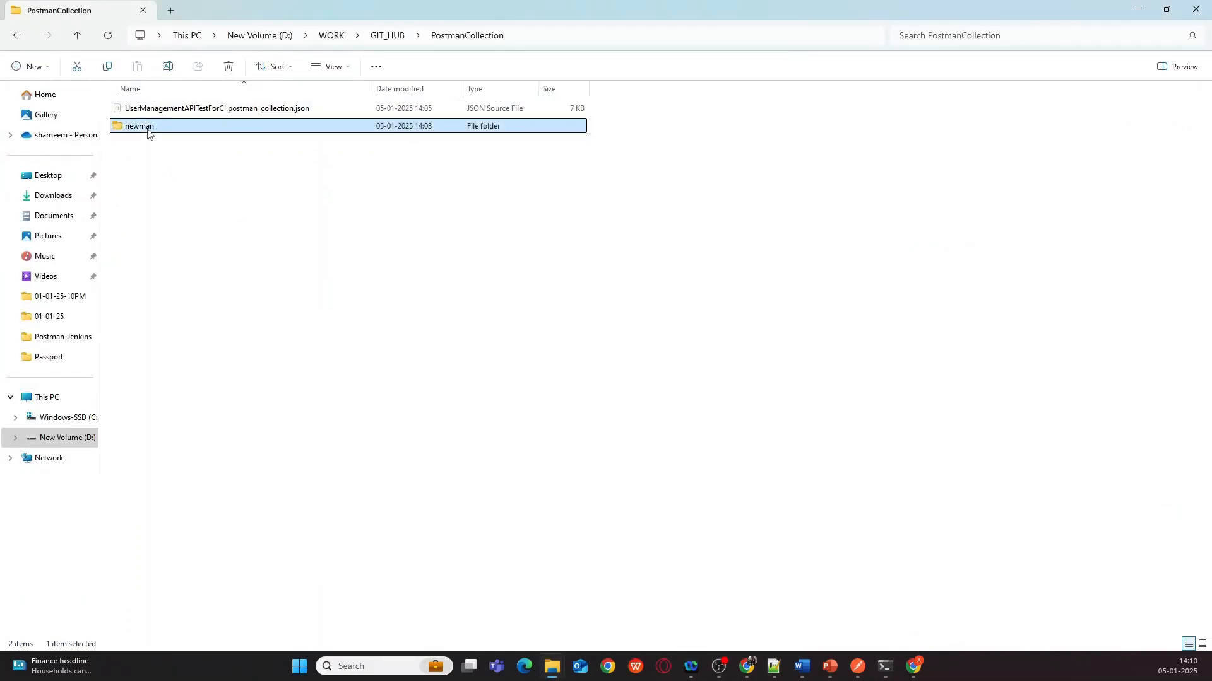
pyautogui.click(180, 112)
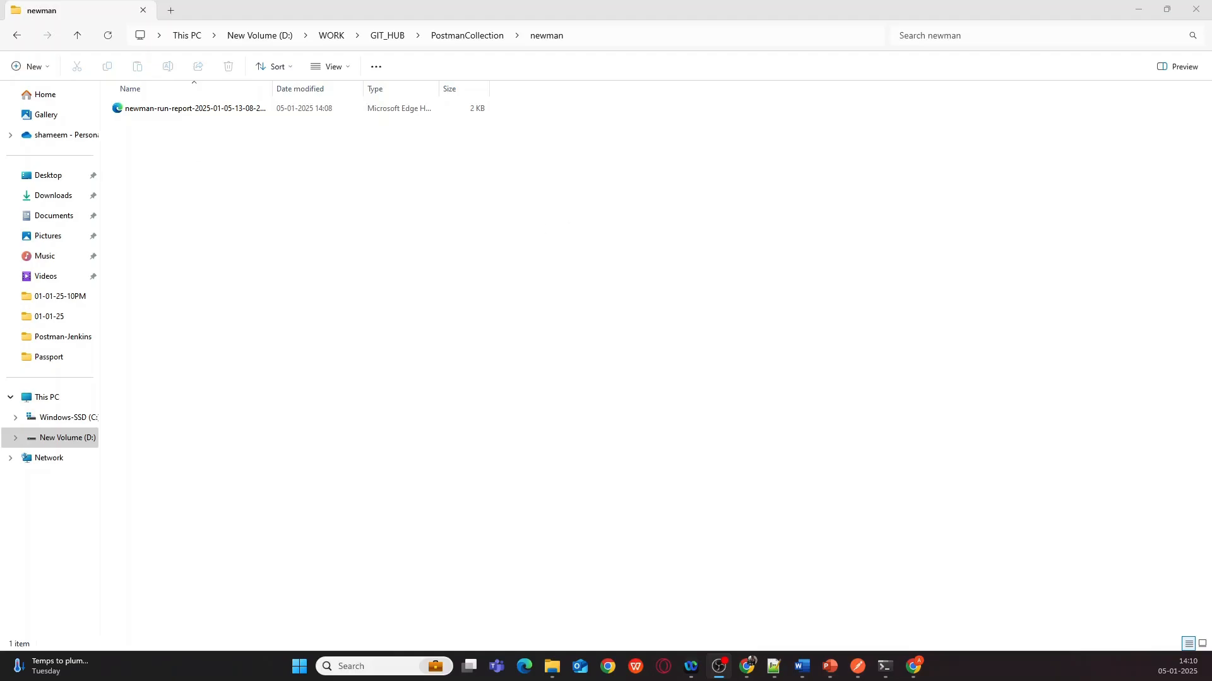
pyautogui.hotkey('alt', 'Tab')
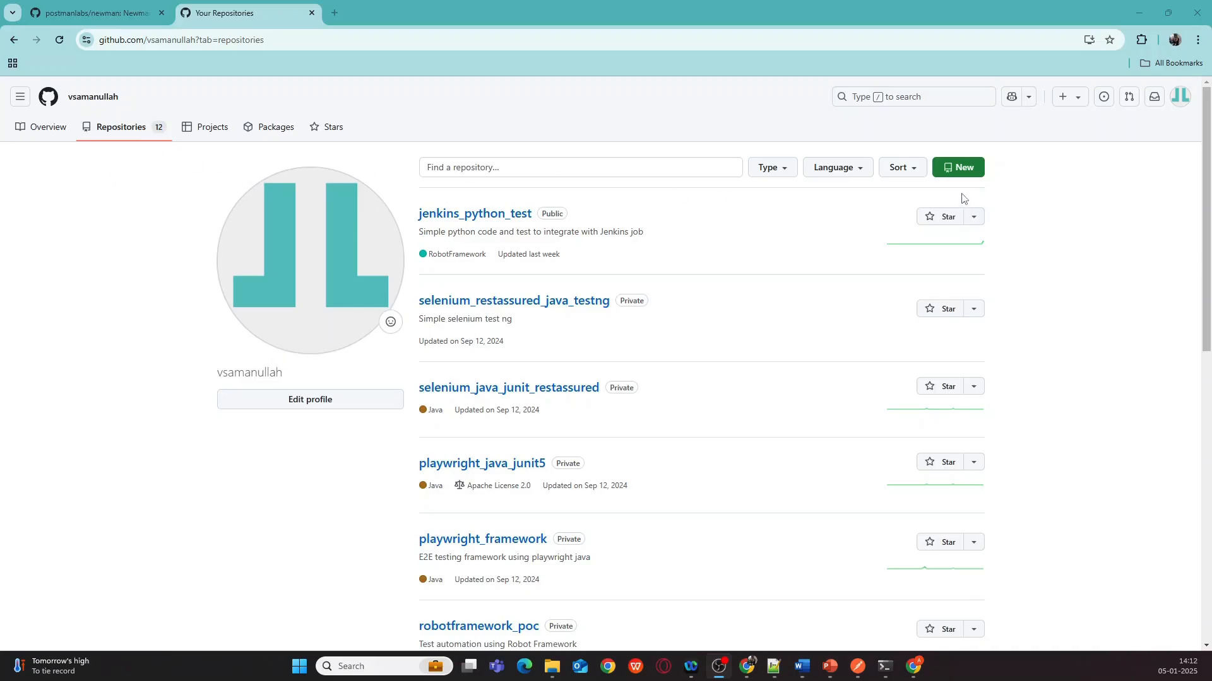
# - Start a new repository named jenkins_postman_colllection, described 'to run postman collection using jenkins'
pyautogui.click(960, 172)
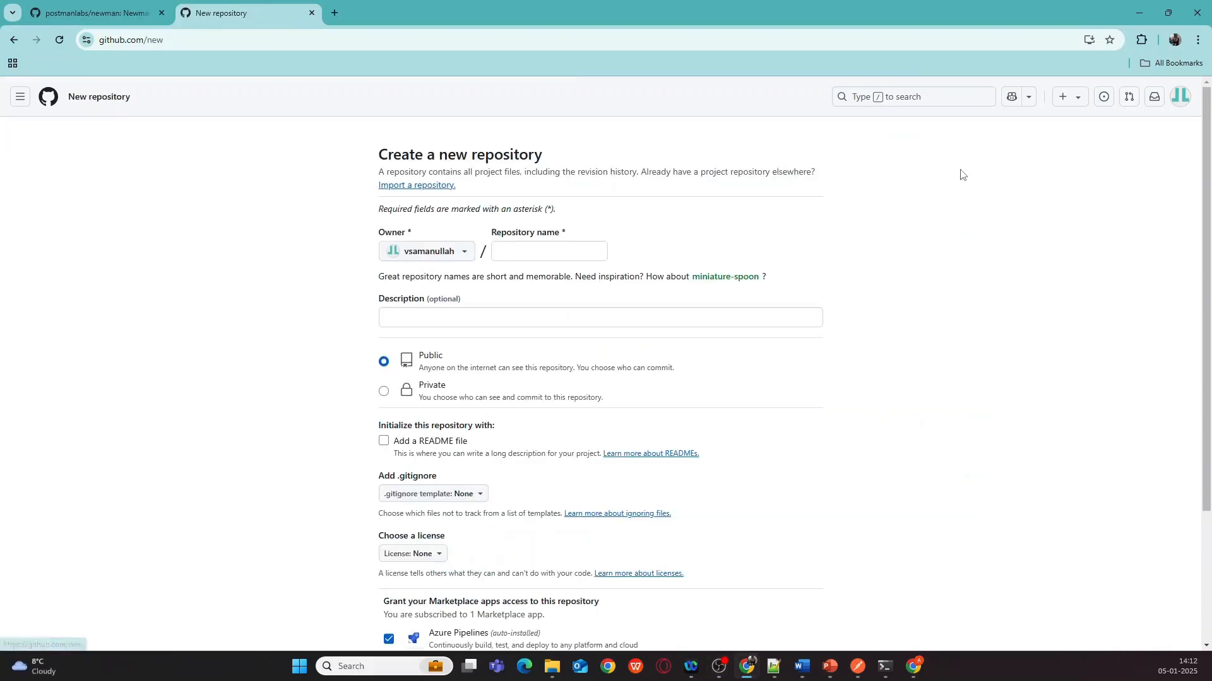
pyautogui.click(510, 251)
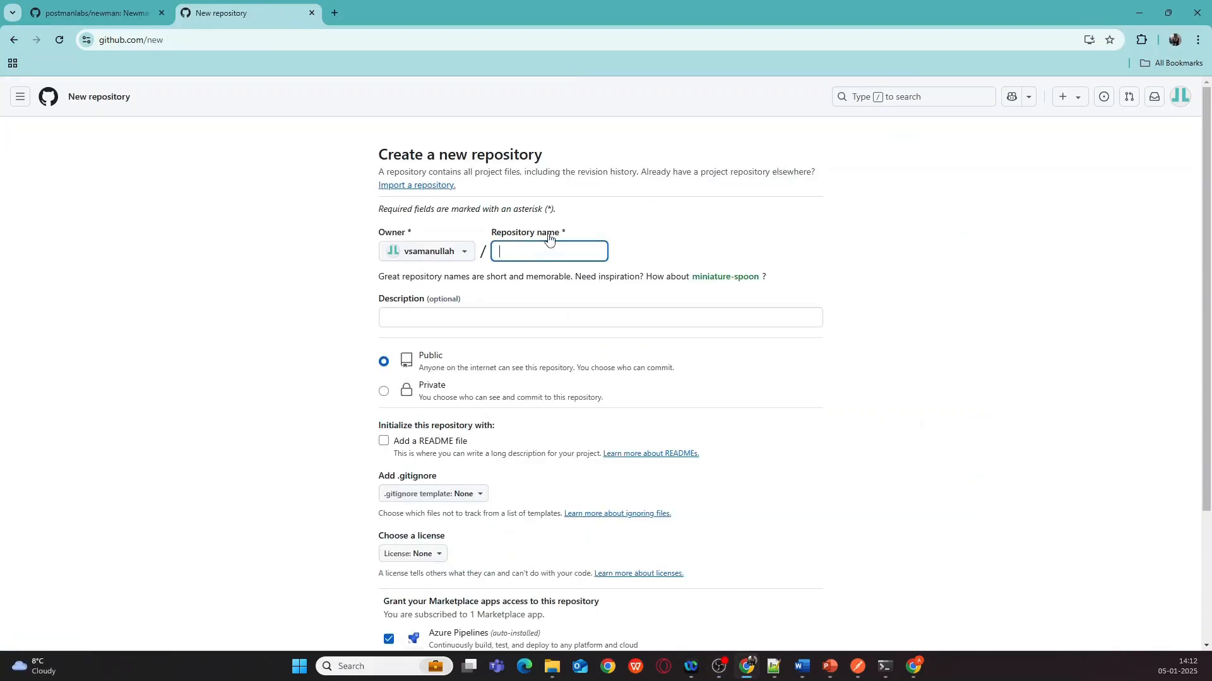
pyautogui.write('post')
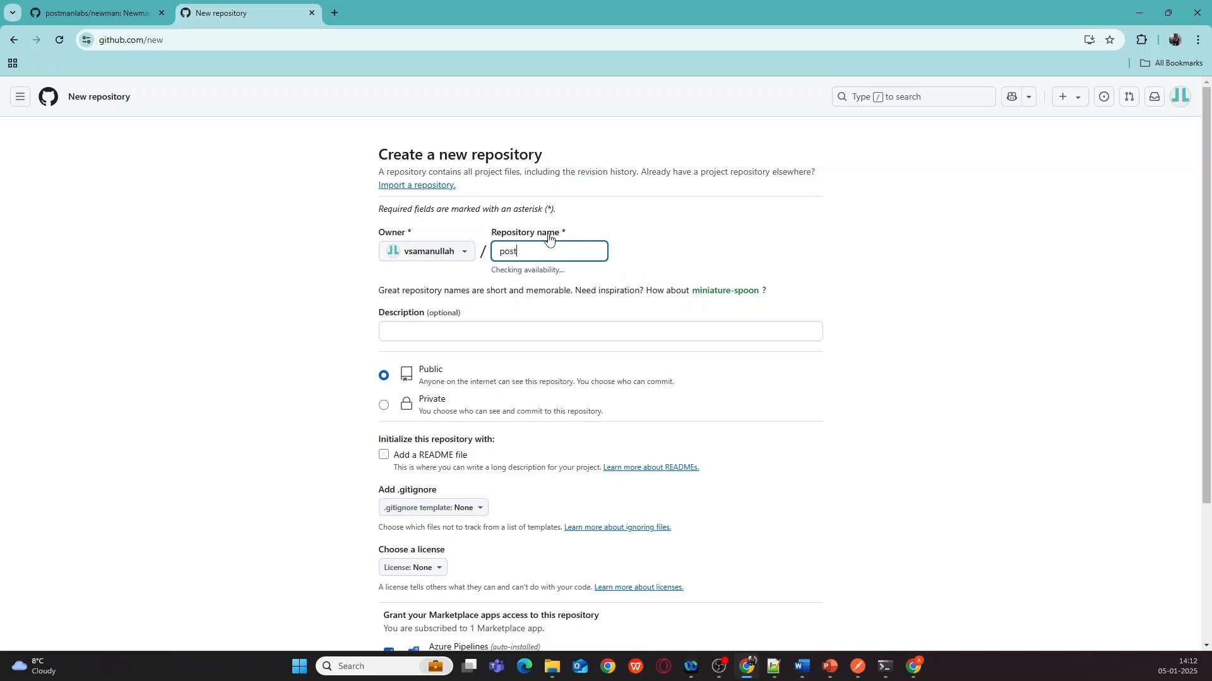
pyautogui.write('man_')
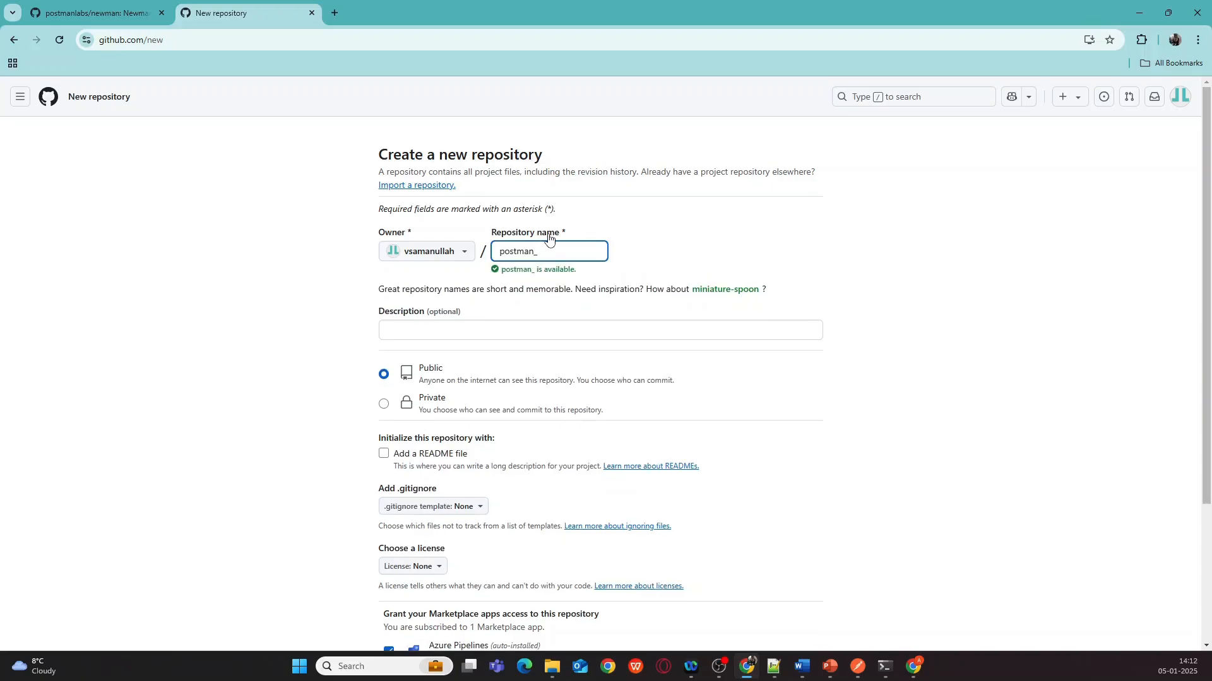
pyautogui.write('coll')
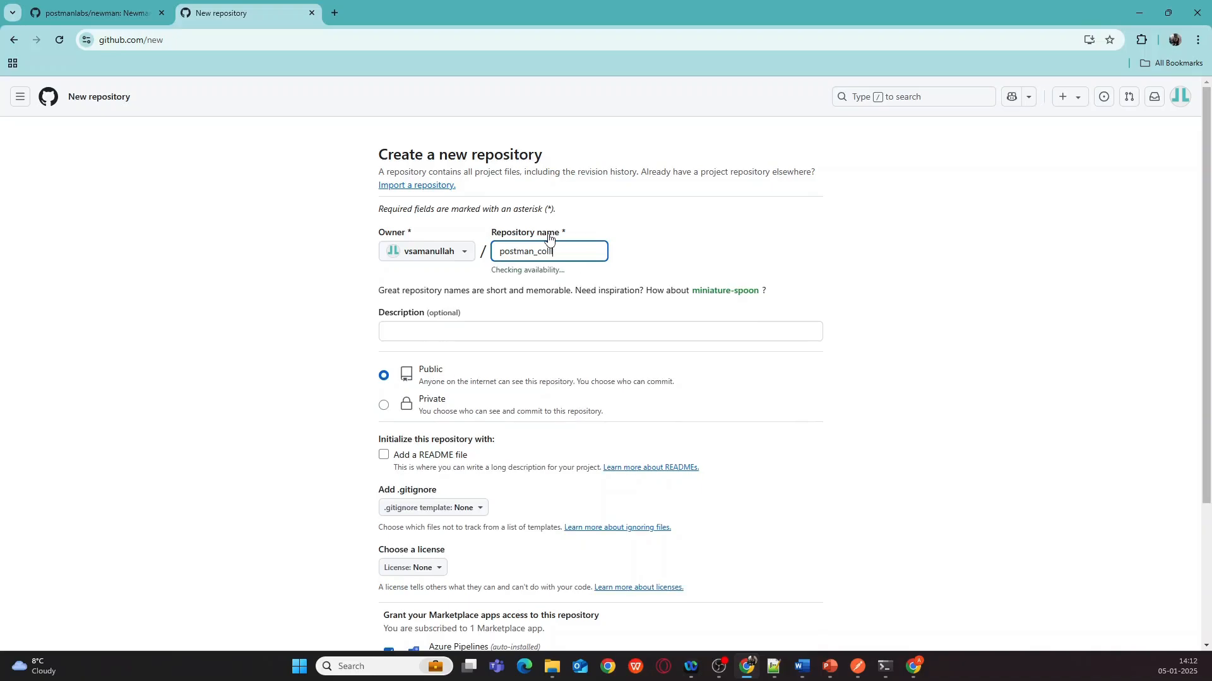
pyautogui.write('ection')
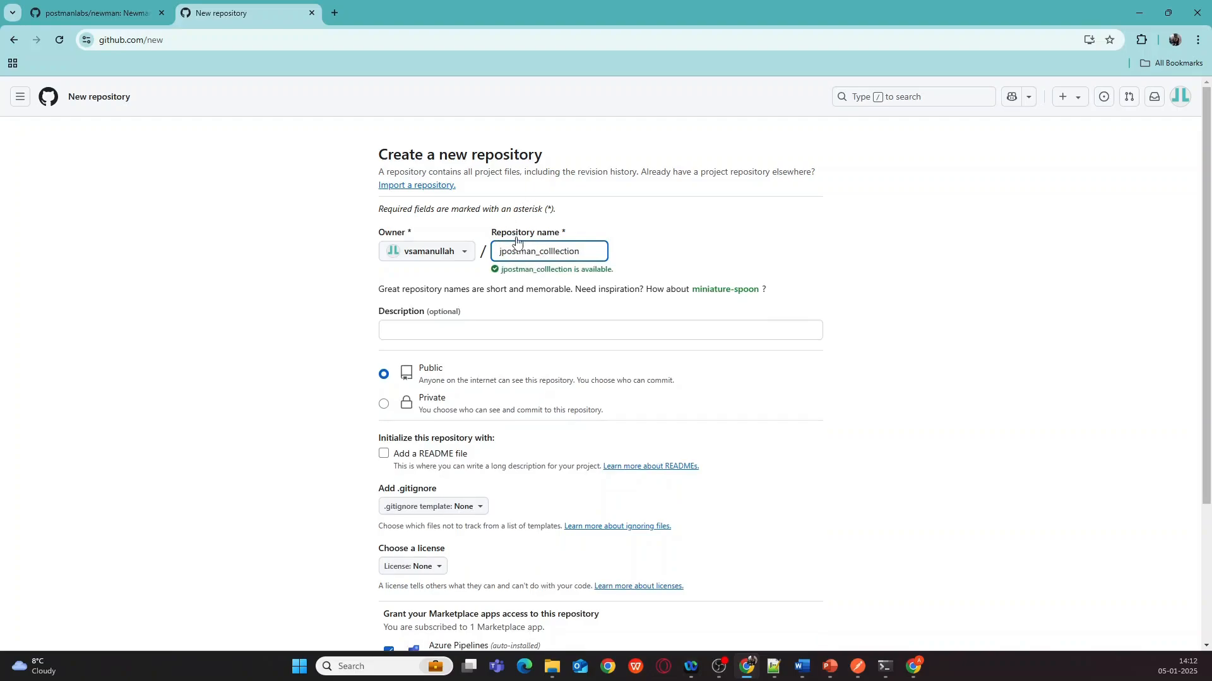
pyautogui.write('jenkins')
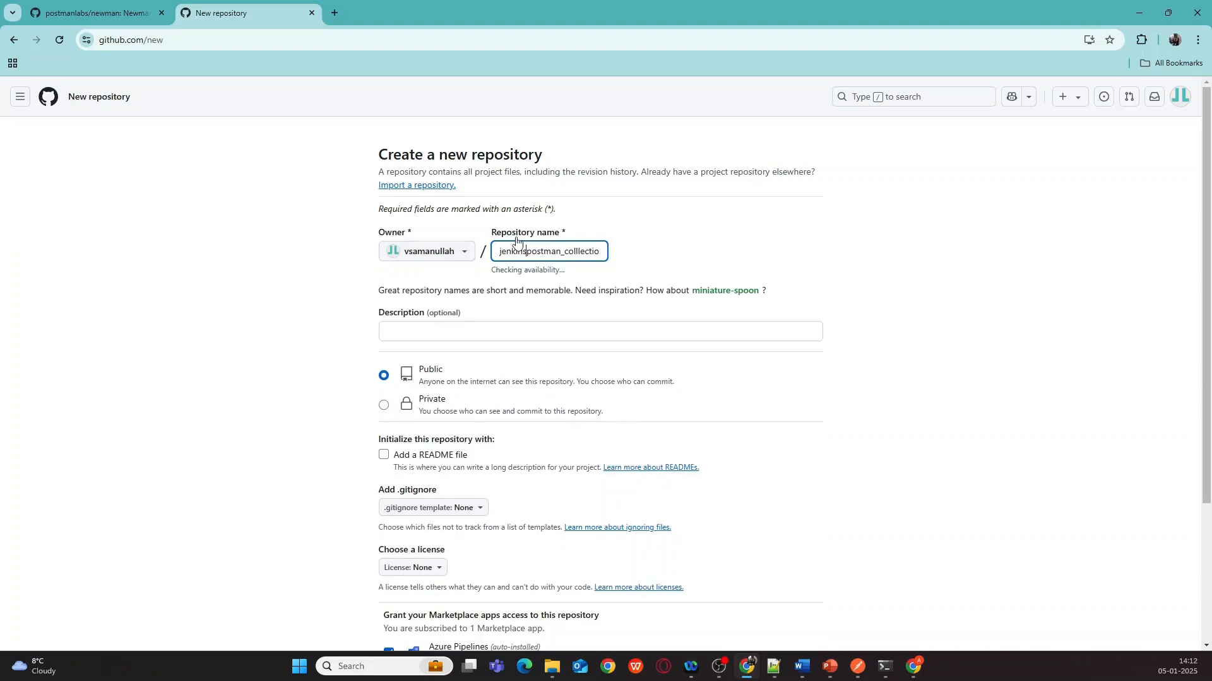
pyautogui.write('_')
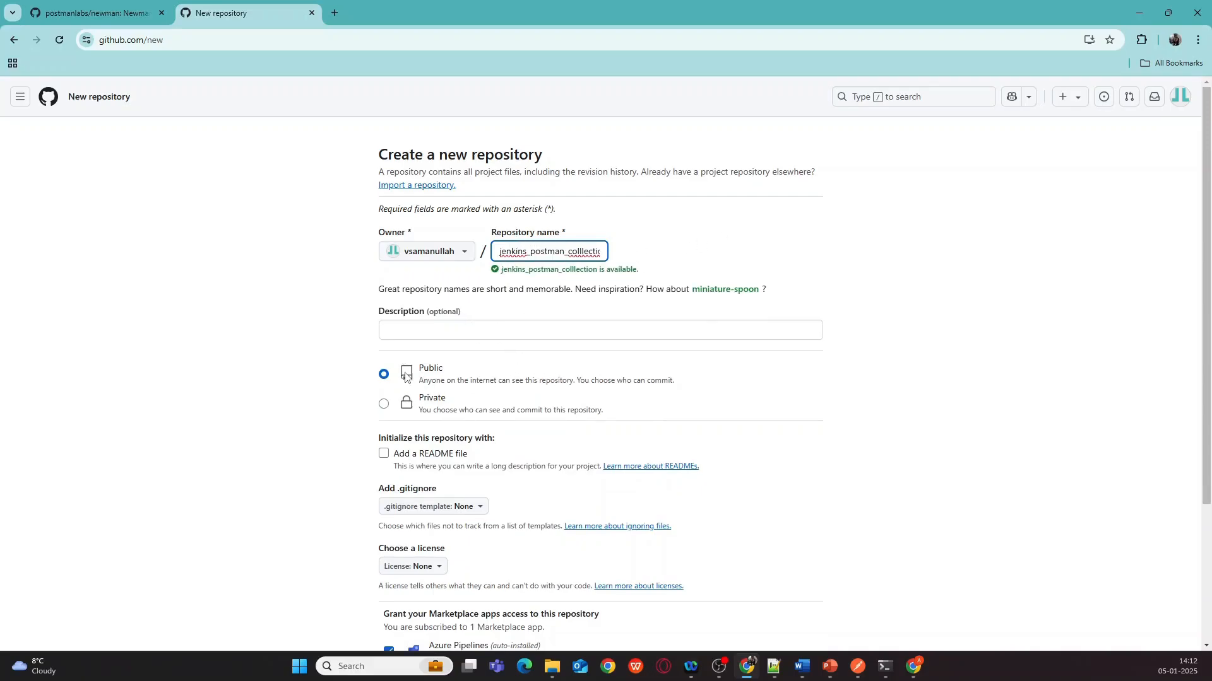
pyautogui.click(429, 333)
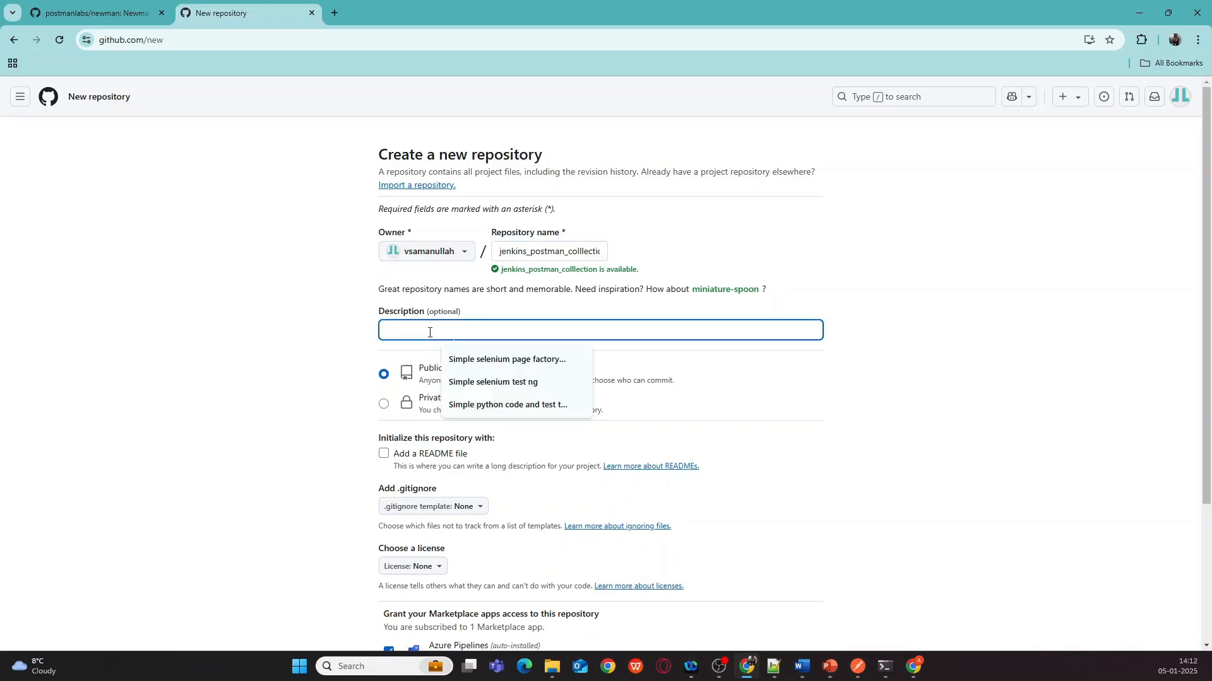
pyautogui.write('to ru')
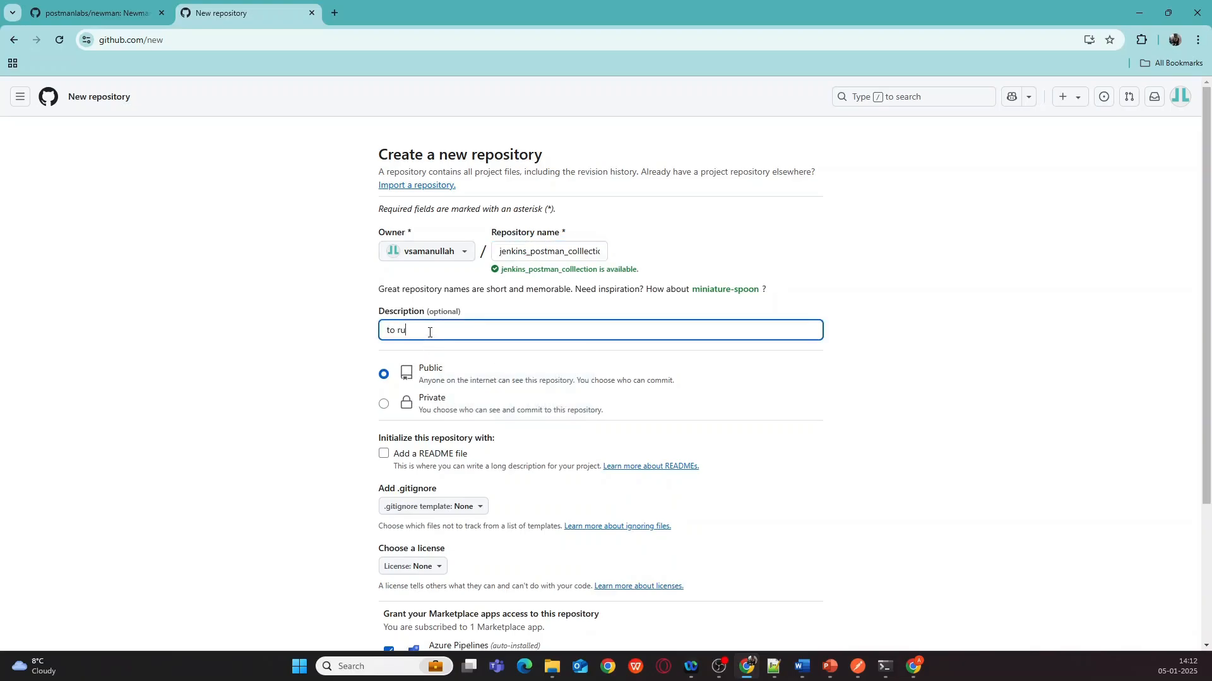
pyautogui.write('n jenkins')
pyautogui.press('BackSpace')
pyautogui.press('BackSpace')
pyautogui.press('BackSpace')
pyautogui.press('BackSpace')
pyautogui.press('BackSpace')
pyautogui.press('BackSpace')
pyautogui.press('BackSpace')
pyautogui.write('postman collection using jenkin')
pyautogui.click(777, 379)
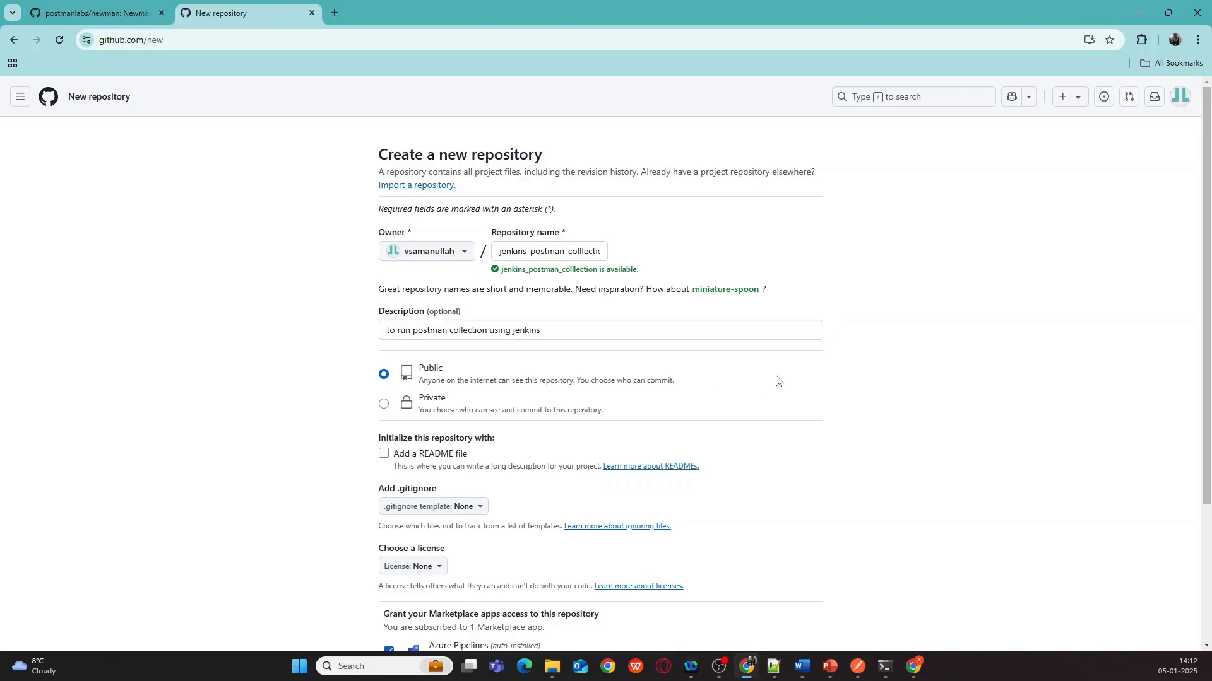
pyautogui.scroll(-3, 776, 378)
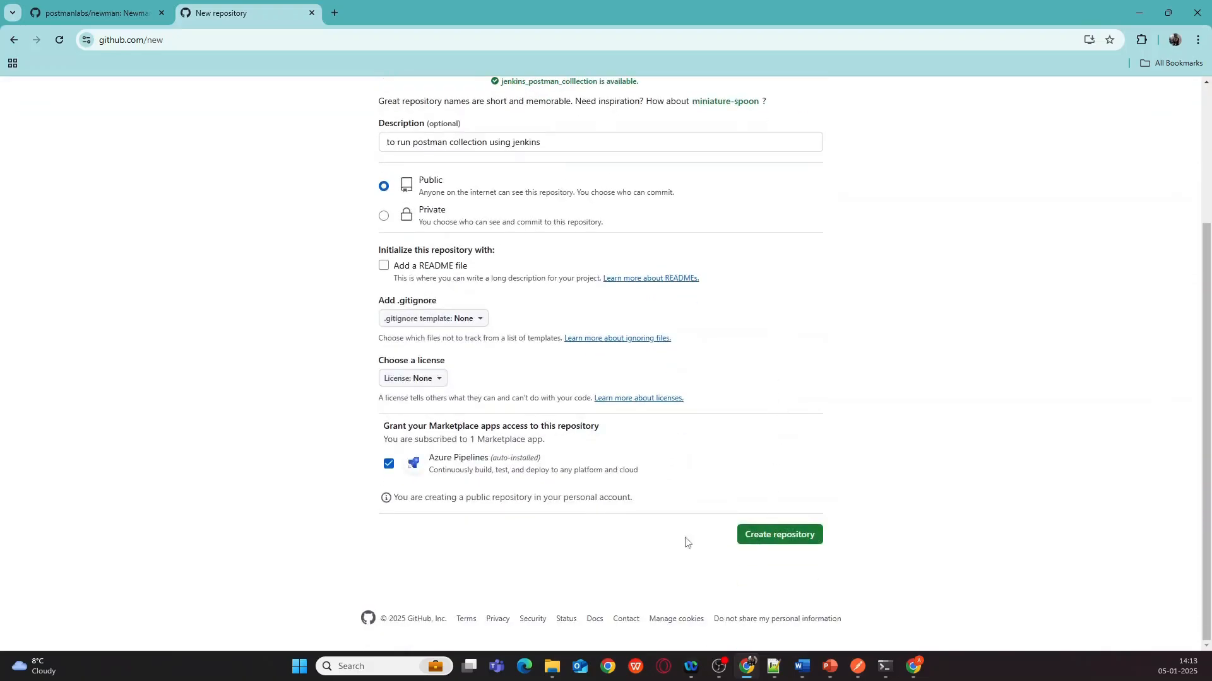
# - Create the empty public jenkins_postman_colllection repository, then return to the newman folder window
pyautogui.click(787, 536)
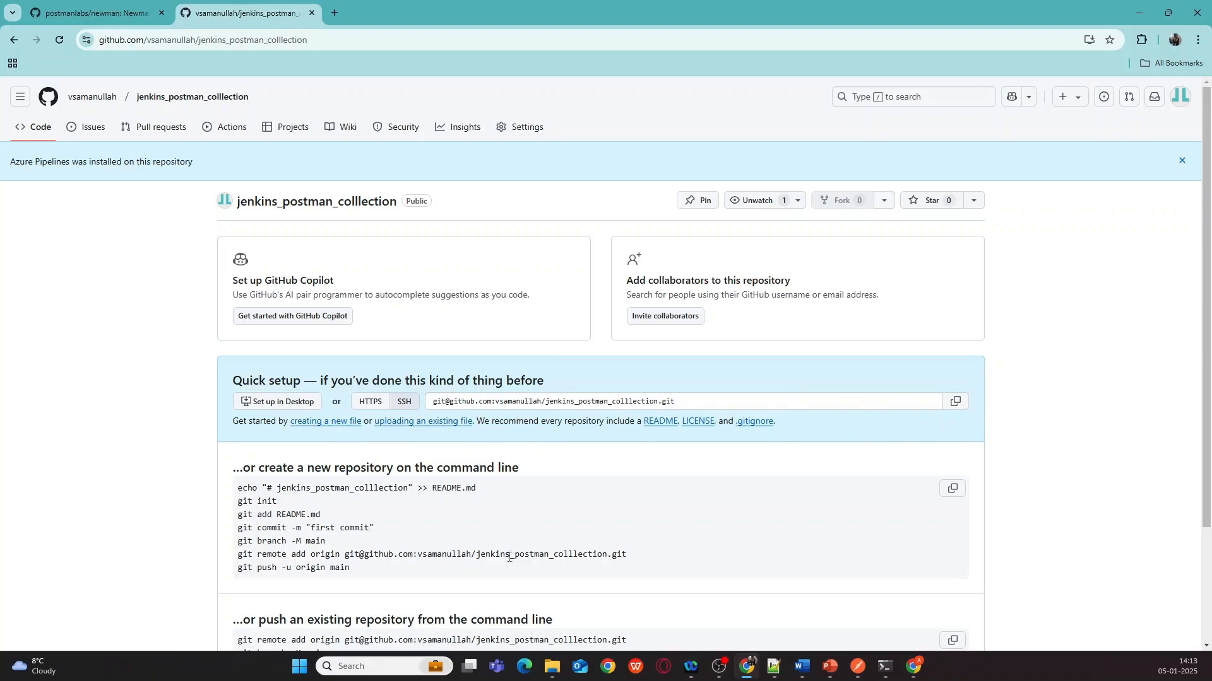
pyautogui.moveTo(550, 664)
pyautogui.click(555, 631)
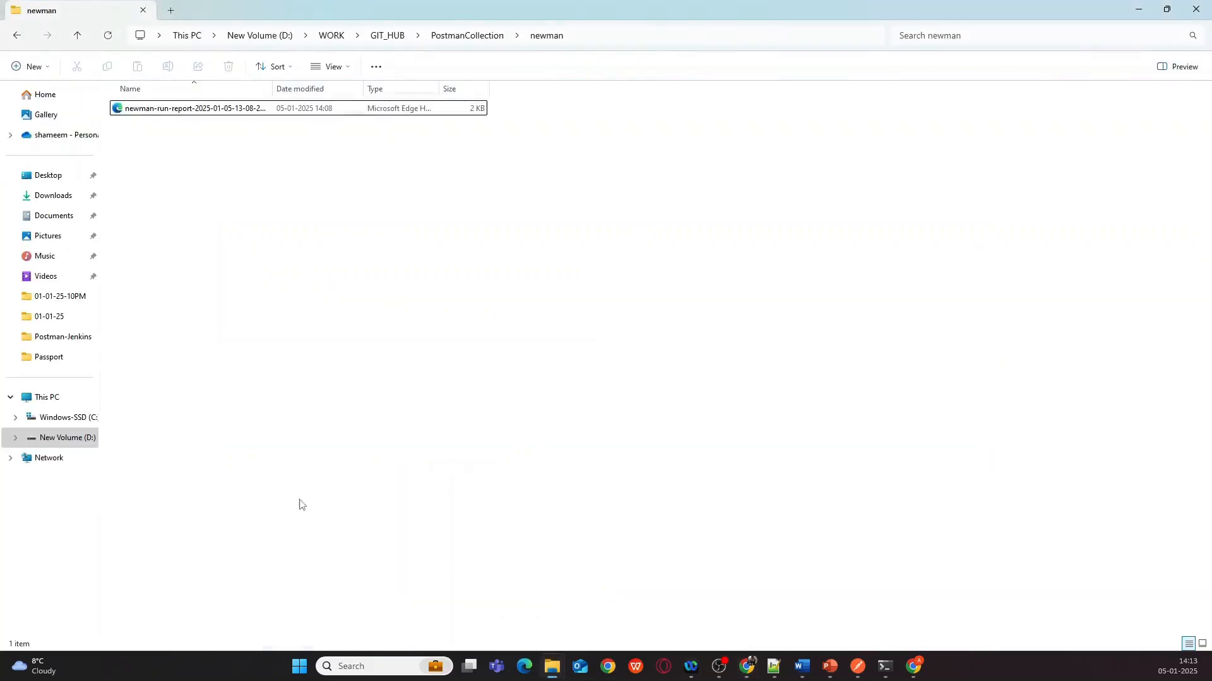
# - Navigate to the PostmanCollection folder and use Open Git Bash here from its context menu
pyautogui.click(443, 38)
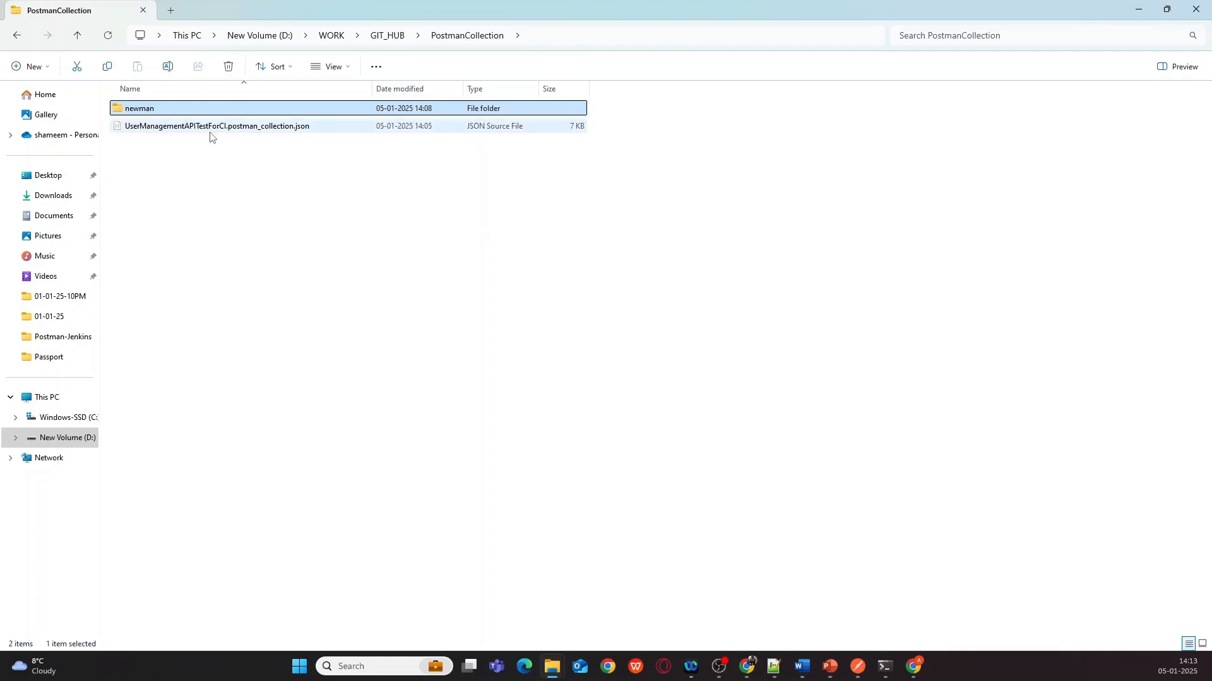
pyautogui.rightClick(204, 200)
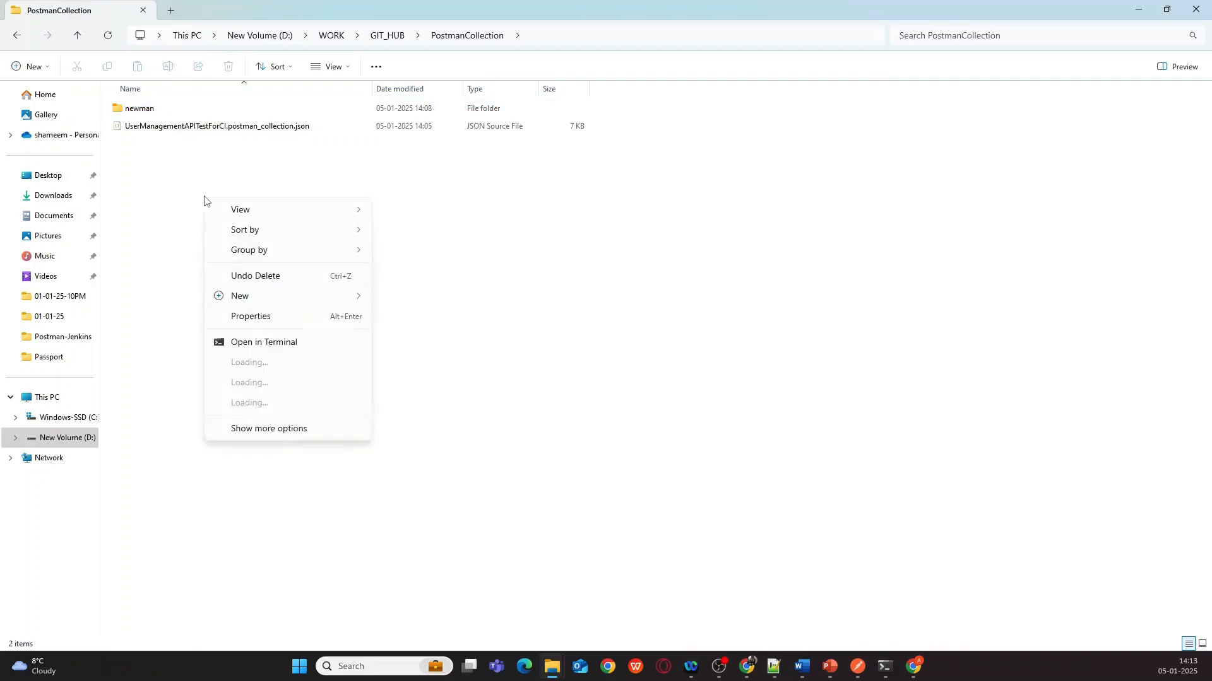
pyautogui.click(257, 370)
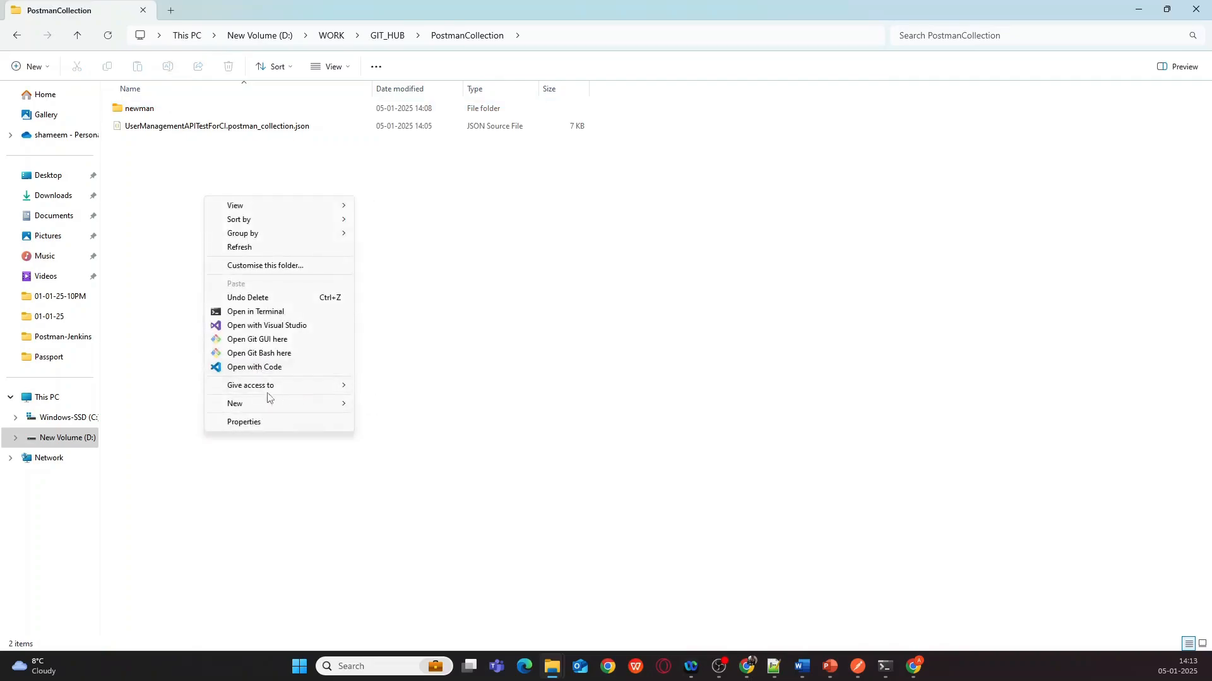
pyautogui.click(272, 354)
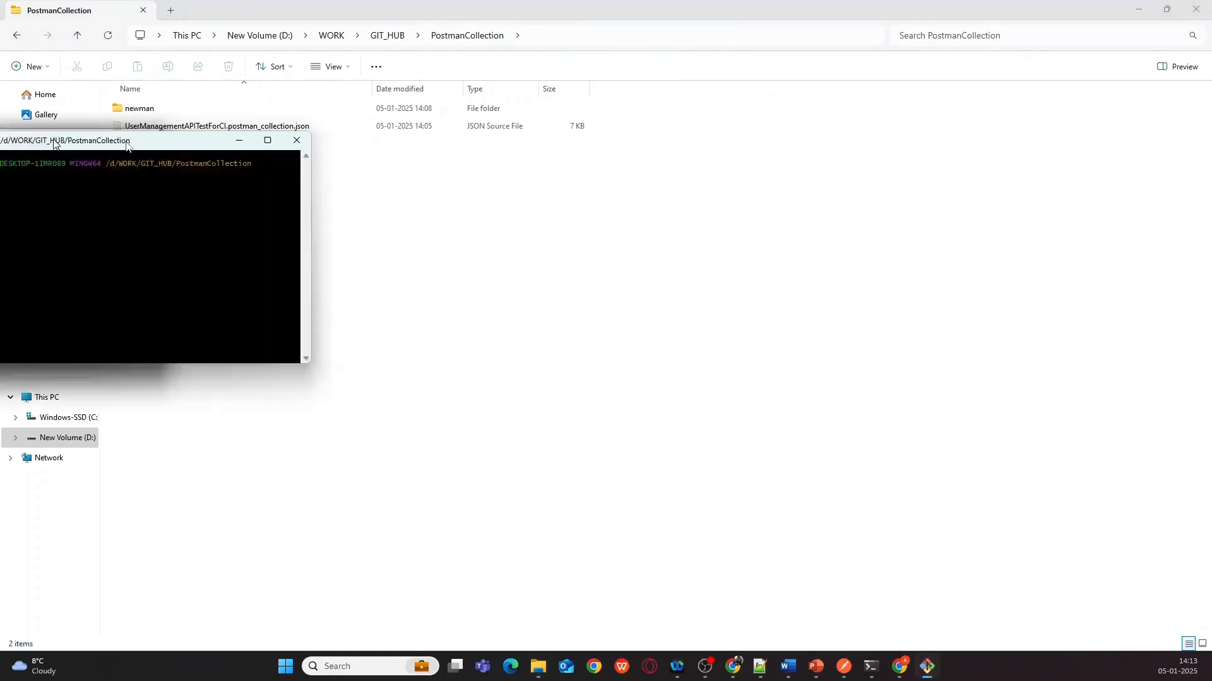
# - Start a git clone command and copy the repository's SSH clone address from GitHub's Quick setup
pyautogui.moveTo(110, 138); pyautogui.dragTo(332, 155)
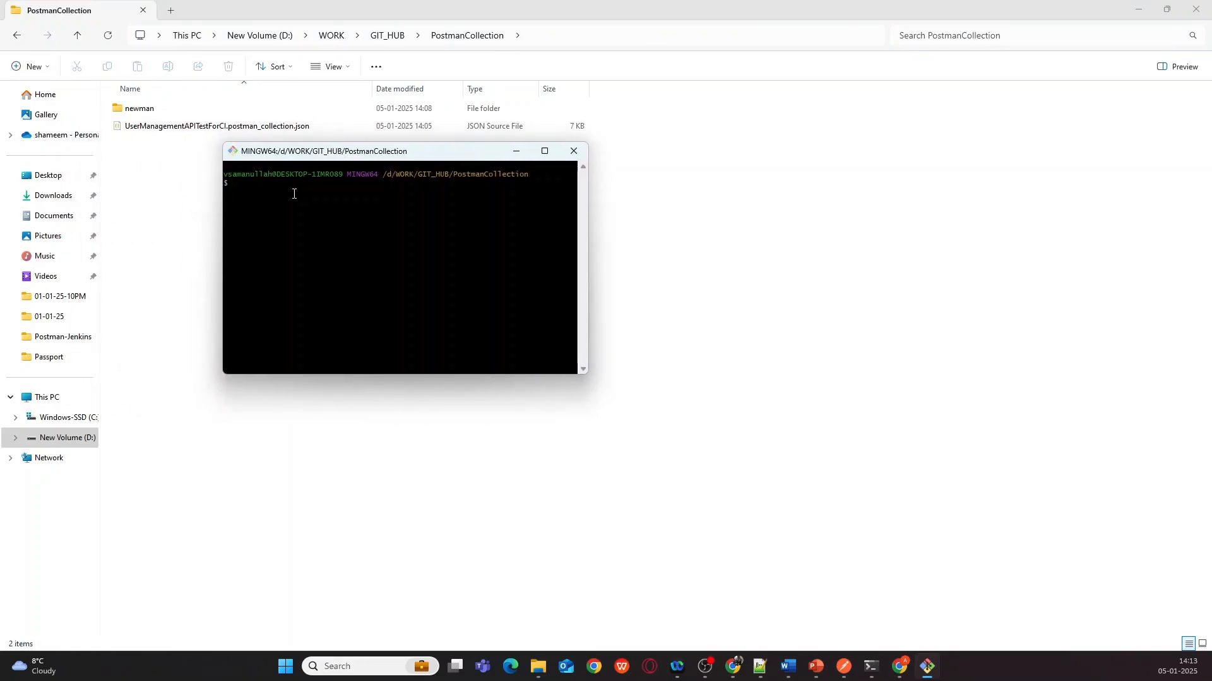
pyautogui.write('clone')
pyautogui.moveTo(737, 676)
pyautogui.click(733, 597)
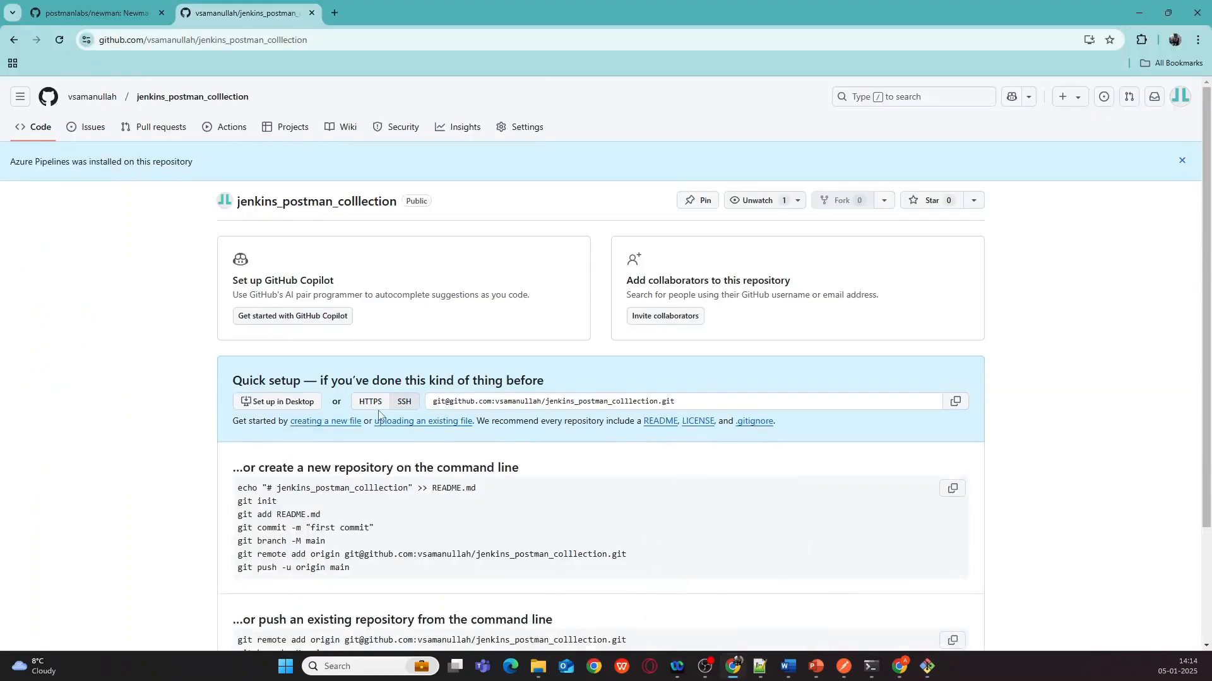
pyautogui.click(955, 402)
pyautogui.click(680, 400)
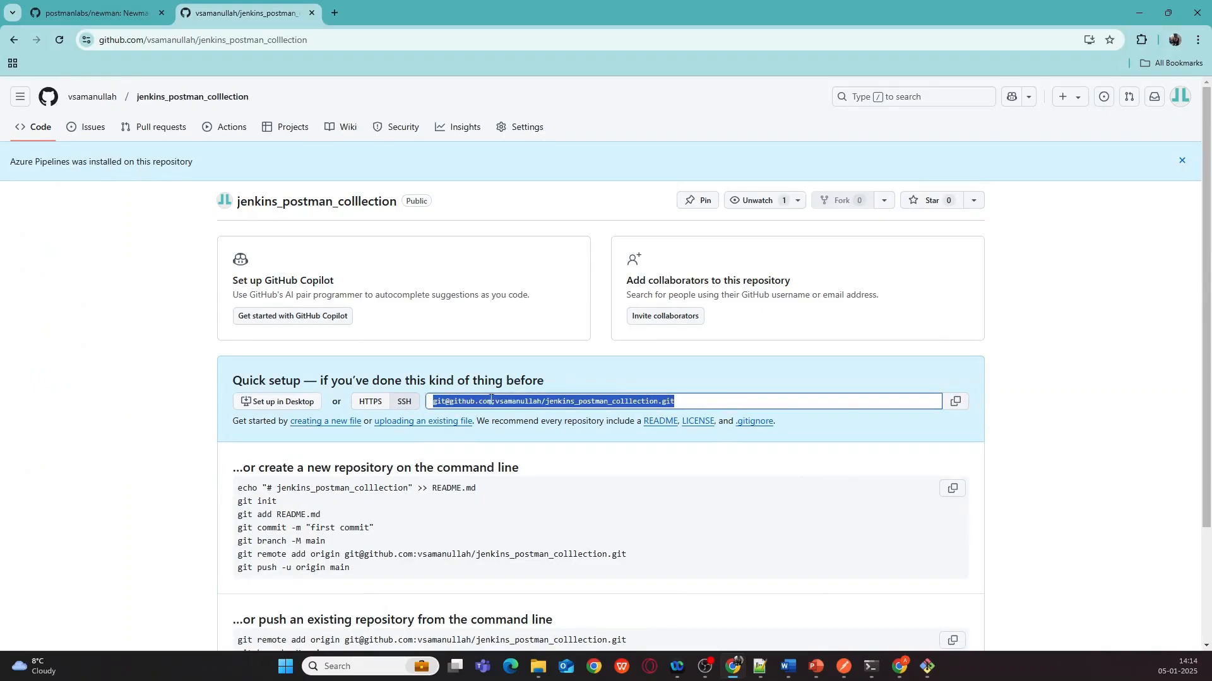
pyautogui.click(1031, 383)
pyautogui.click(956, 402)
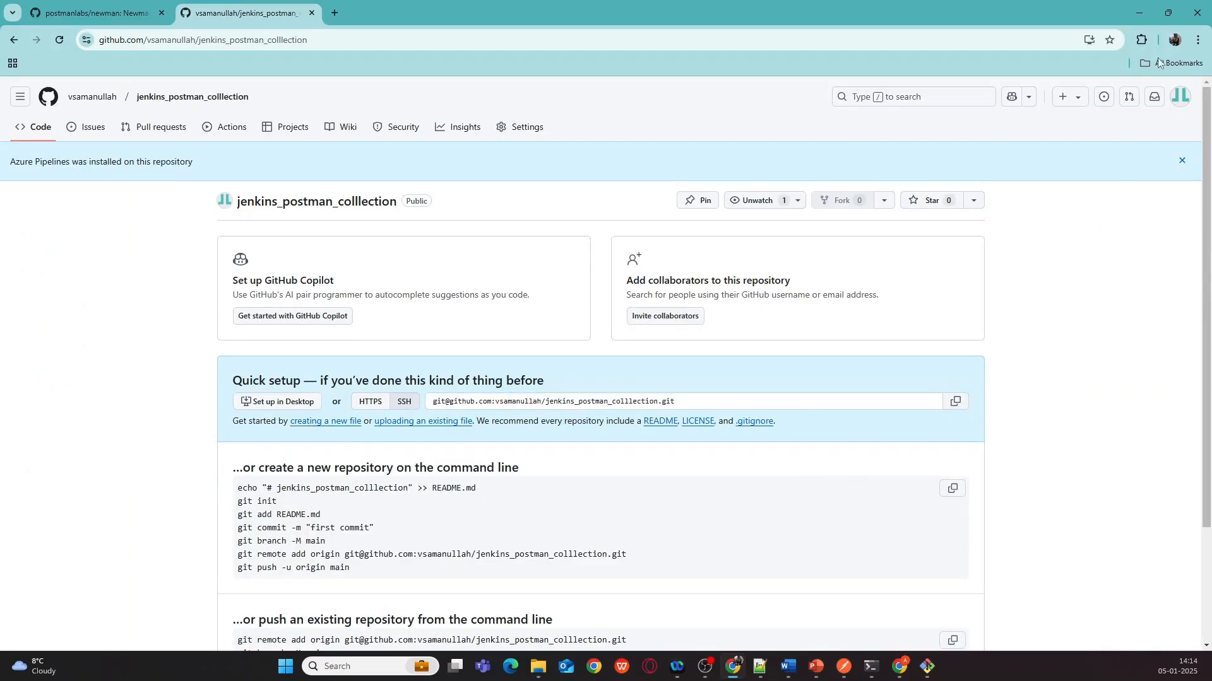
pyautogui.click(1139, 13)
# - Paste the SSH address after git clone and run it to clone jenkins_postman_colllection
pyautogui.rightClick(373, 246)
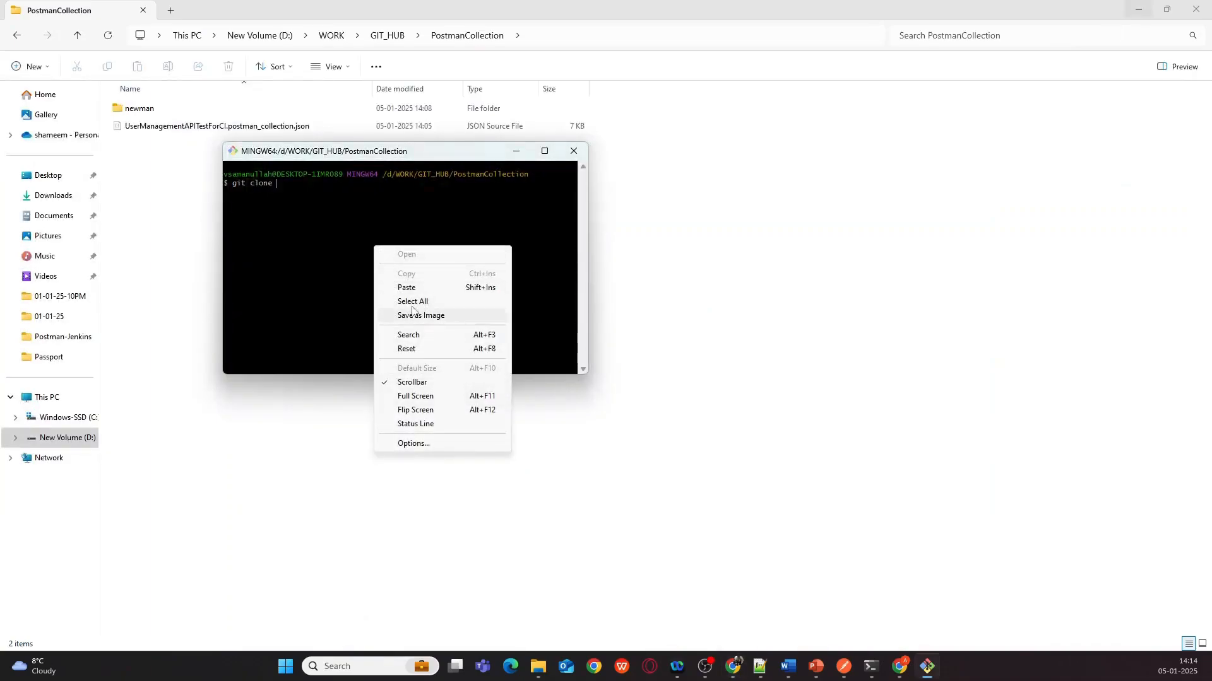
pyautogui.click(453, 282)
pyautogui.press('Return')
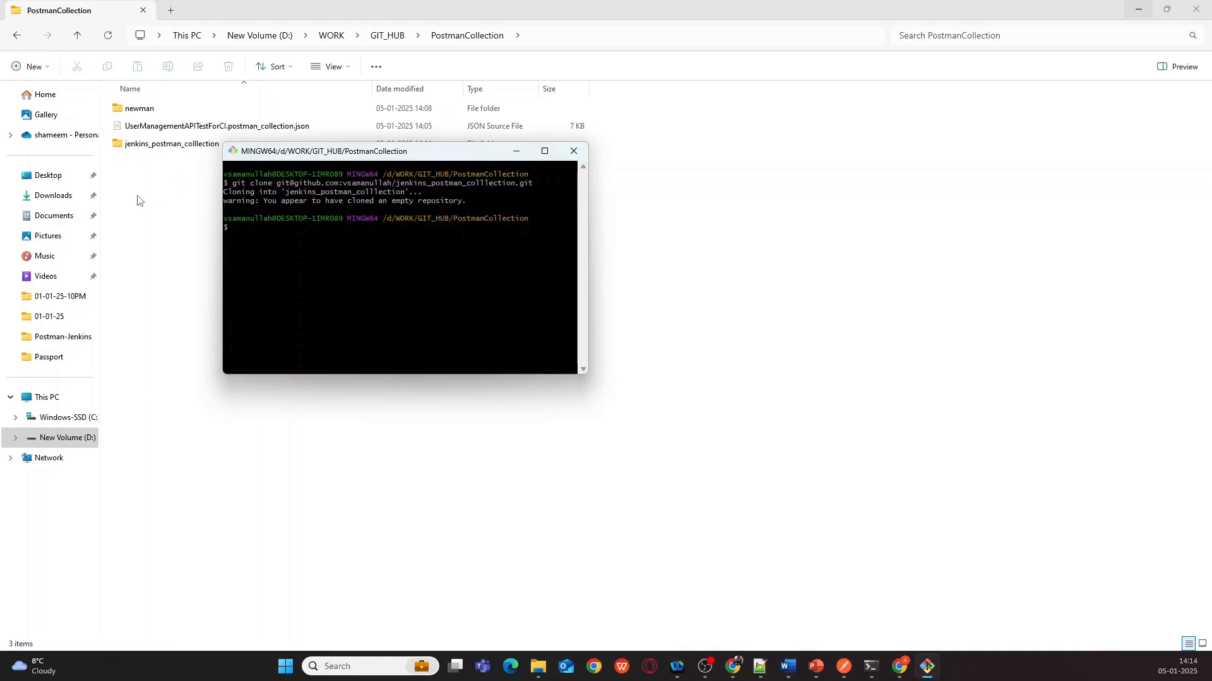
pyautogui.click(202, 129)
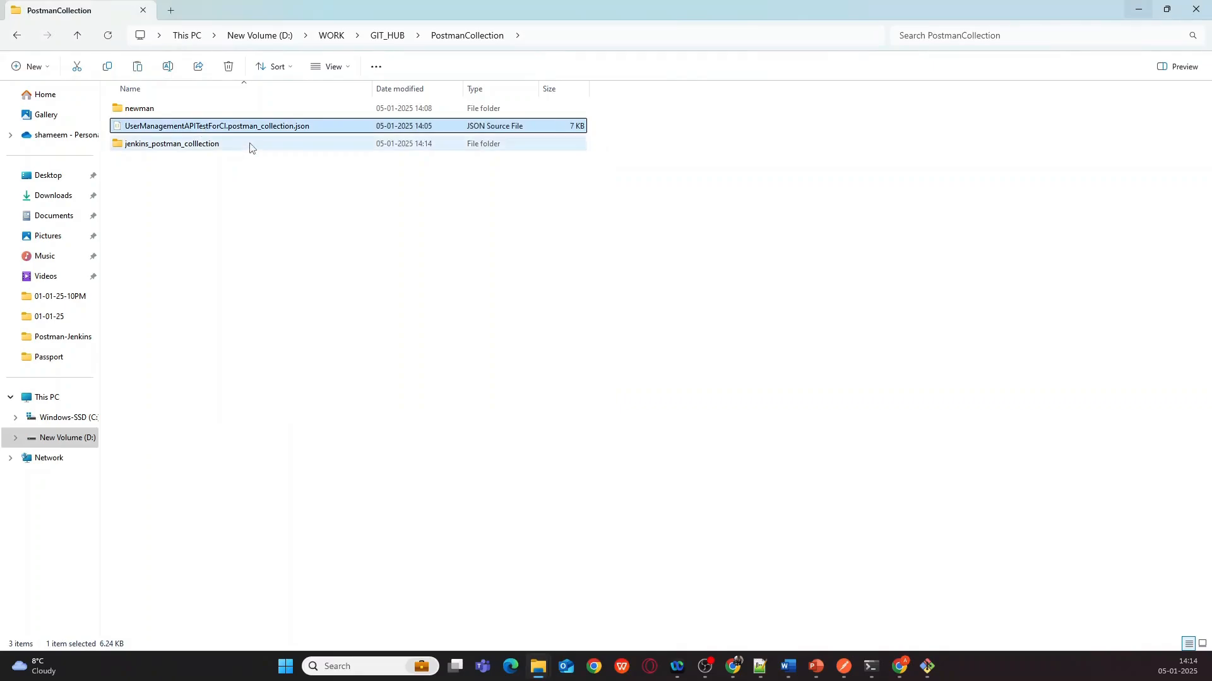
# - Paste the collection JSON into jenkins_postman_colllection, cd there in Git Bash and run git status
pyautogui.doubleClick(219, 144)
pyautogui.hotkey('ctrl', 'v')
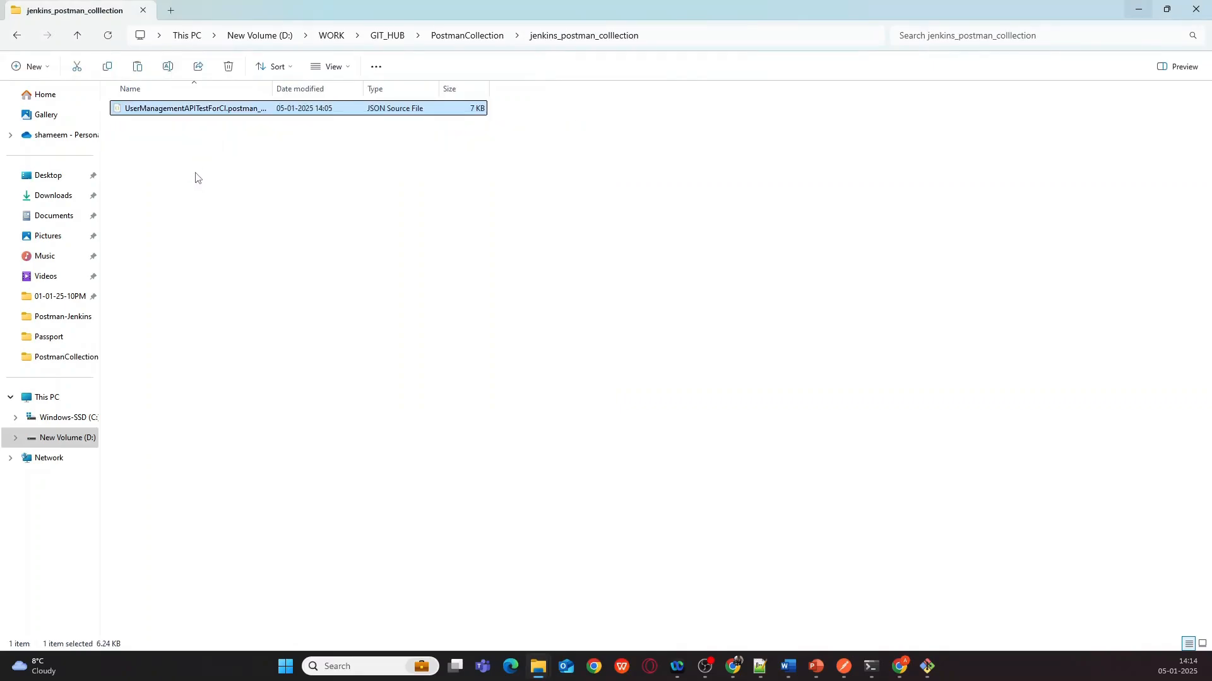
pyautogui.click(927, 667)
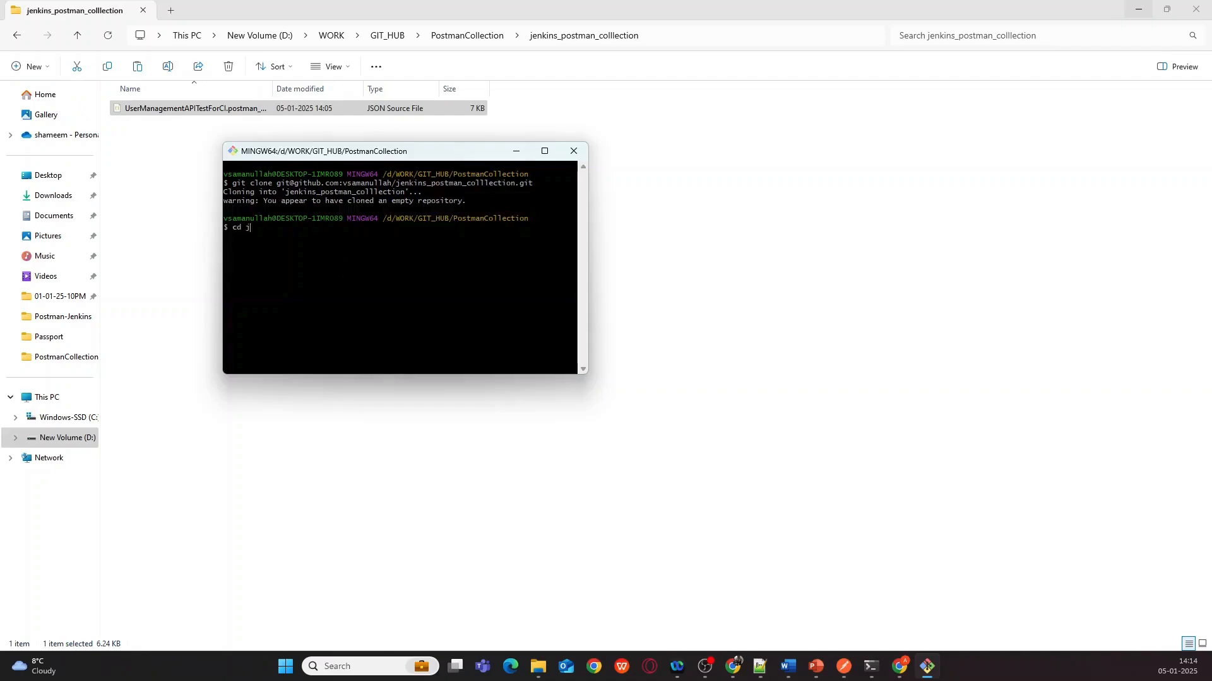
pyautogui.write('cd jen')
pyautogui.press('Tab')
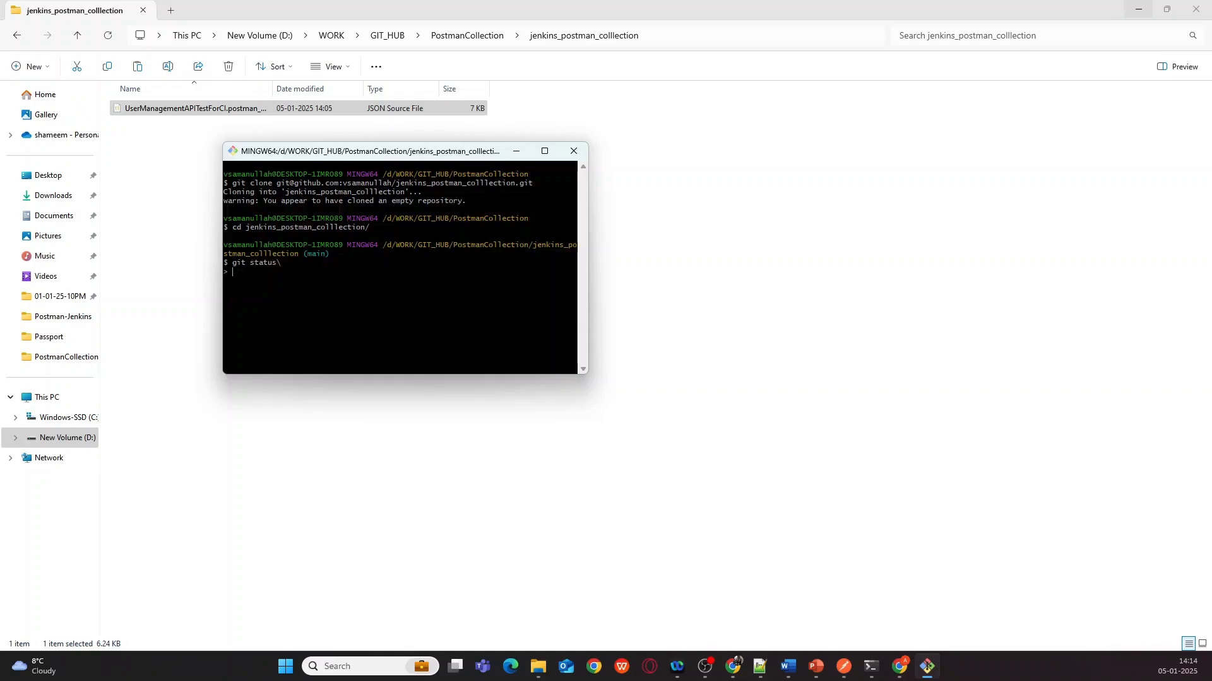
pyautogui.hotkey('ctrl', 'c')
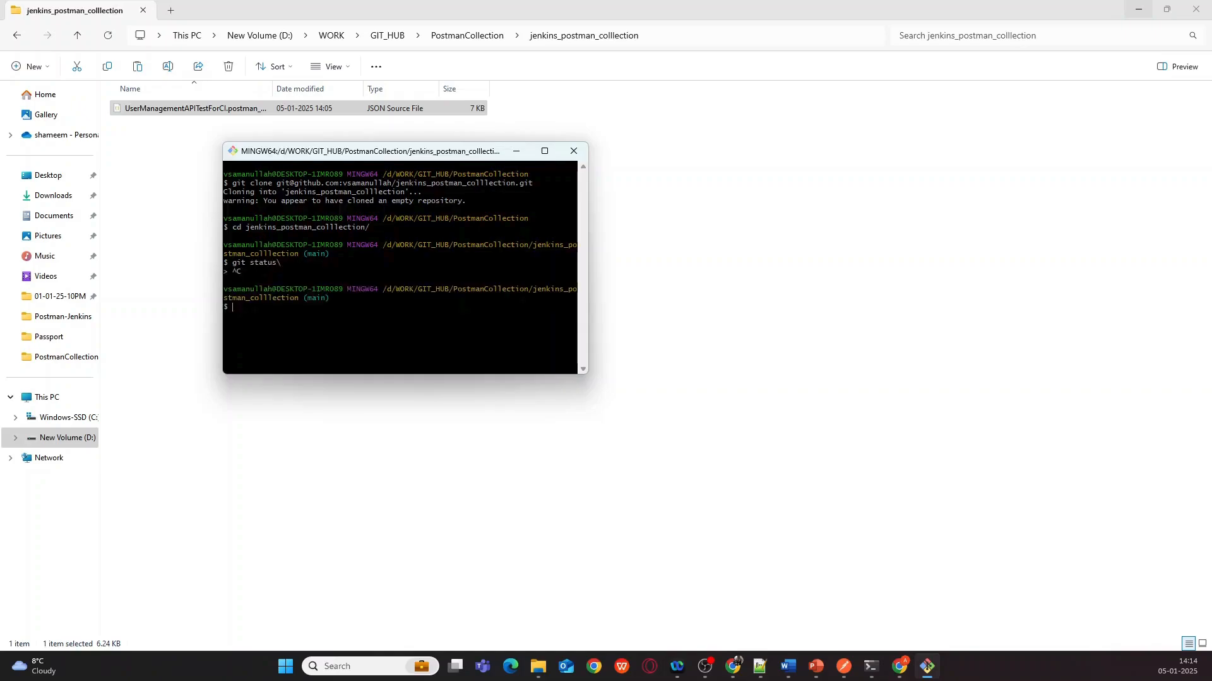
pyautogui.press('Up')
pyautogui.press('Return')
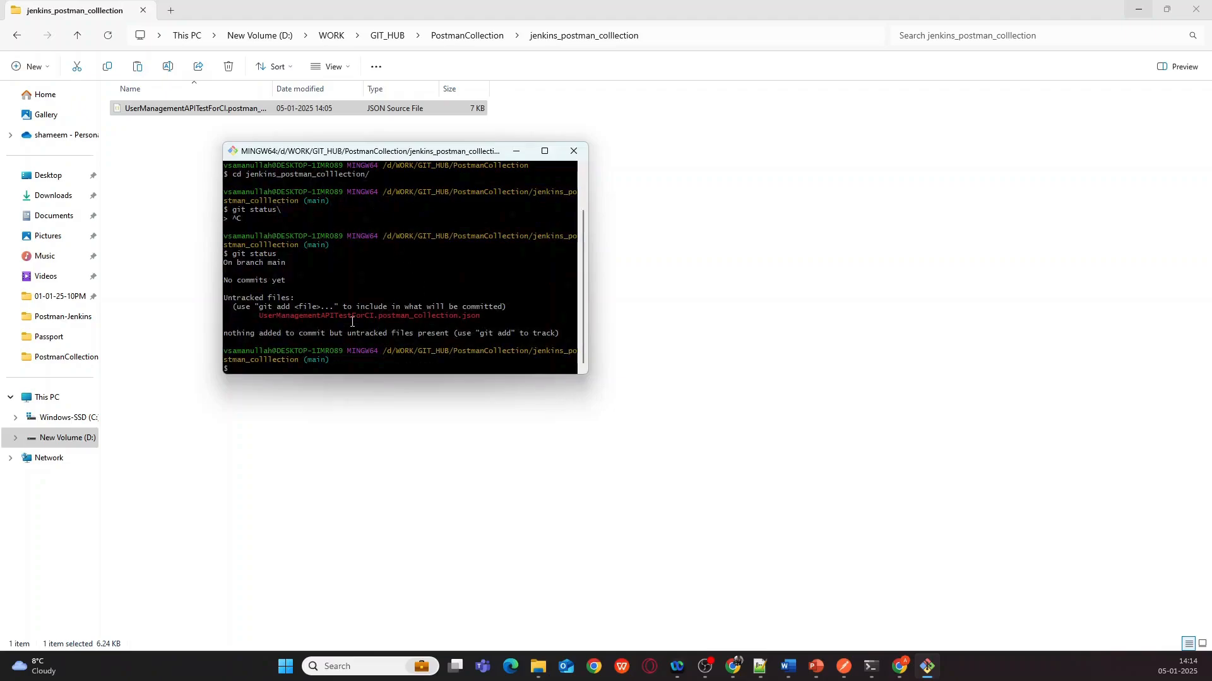
# - Stage the untracked Postman collection JSON file with git add
pyautogui.moveTo(257, 317); pyautogui.dragTo(466, 317)
pyautogui.rightClick(466, 316)
pyautogui.click(489, 341)
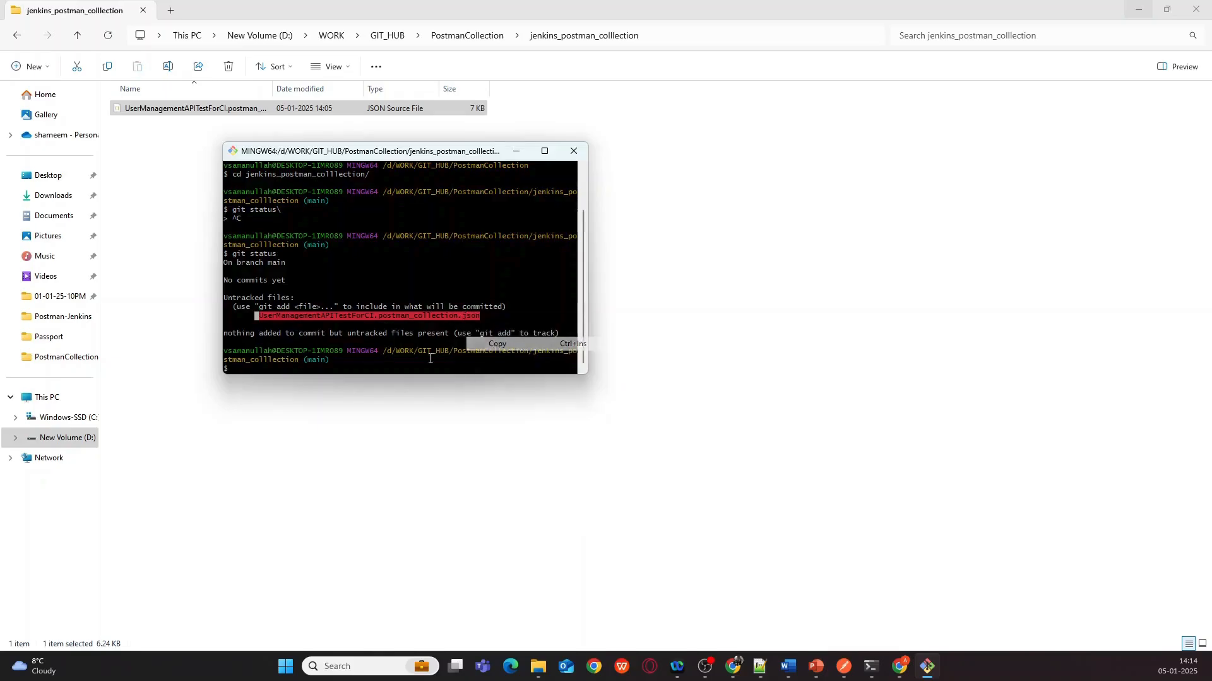
pyautogui.click(244, 361)
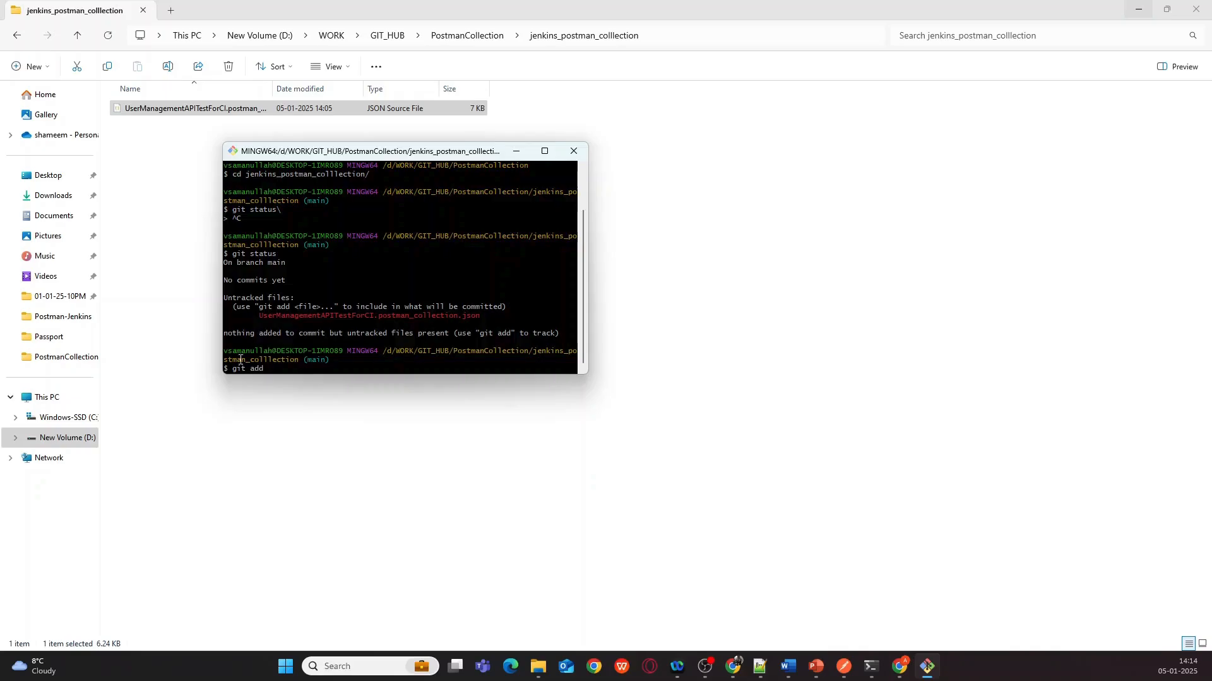
pyautogui.write('git add')
pyautogui.rightClick(454, 367)
pyautogui.click(486, 393)
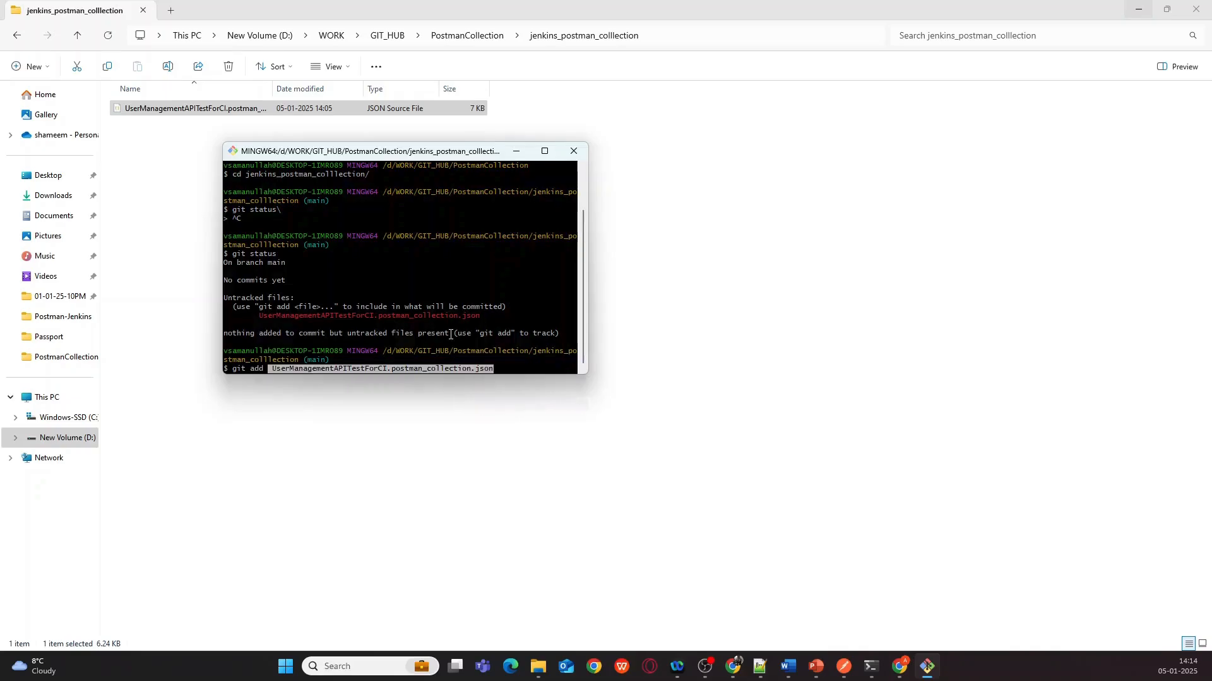
pyautogui.press('Return')
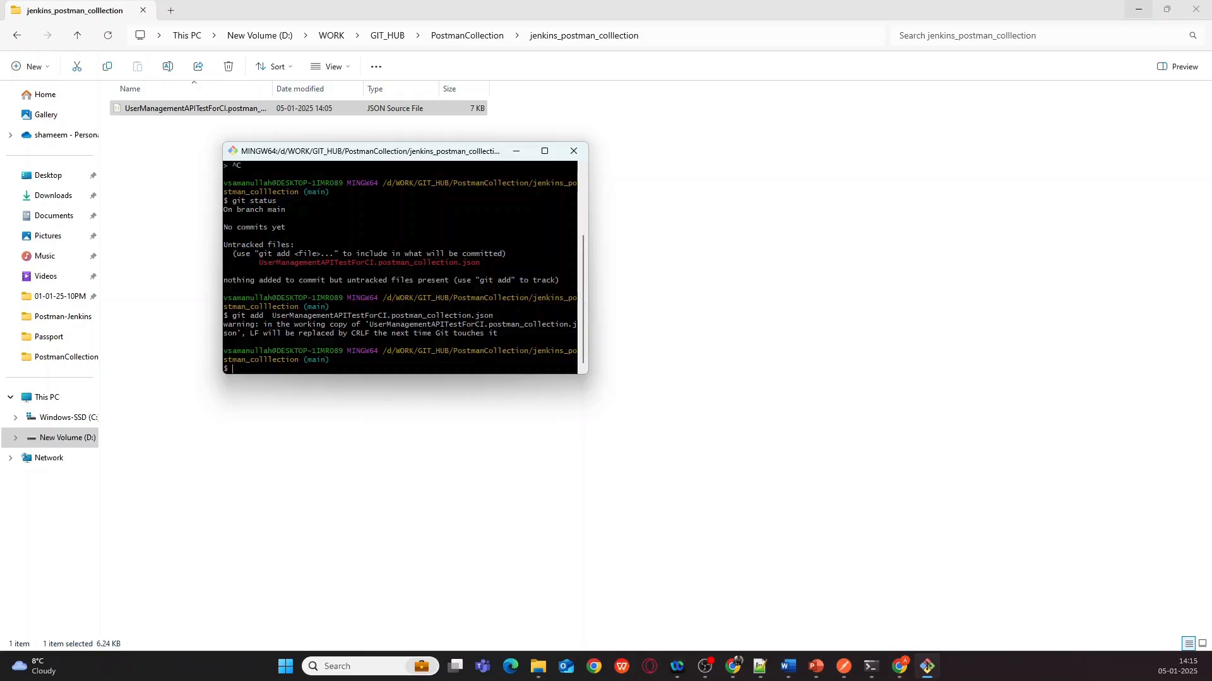
# - Check git status, commit the file with message 'collection', and push it to GitHub
pyautogui.write('git status')
pyautogui.press('Return')
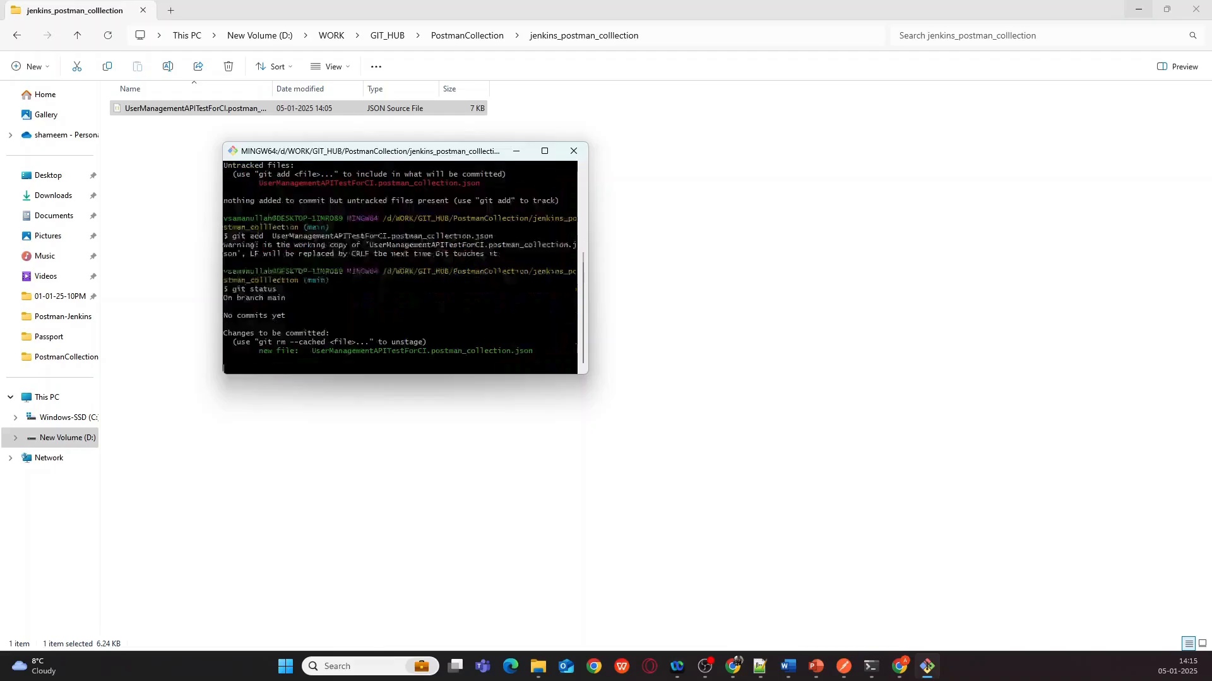
pyautogui.write('git commit -m "collection')
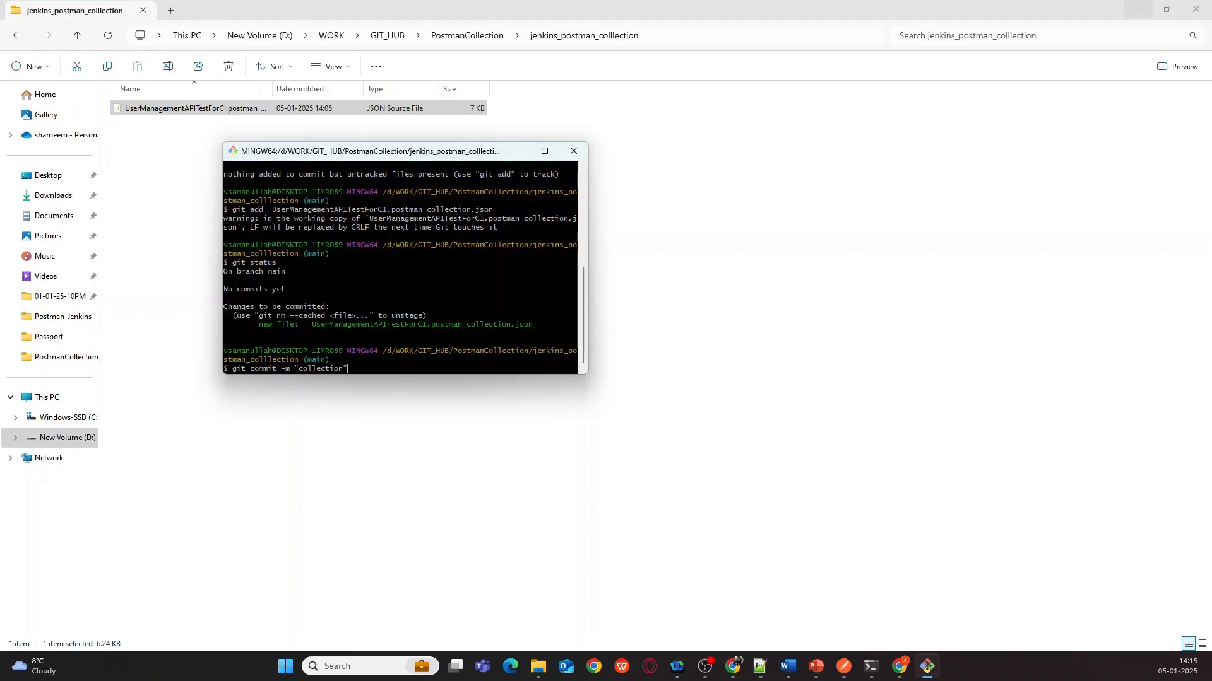
pyautogui.press('Return')
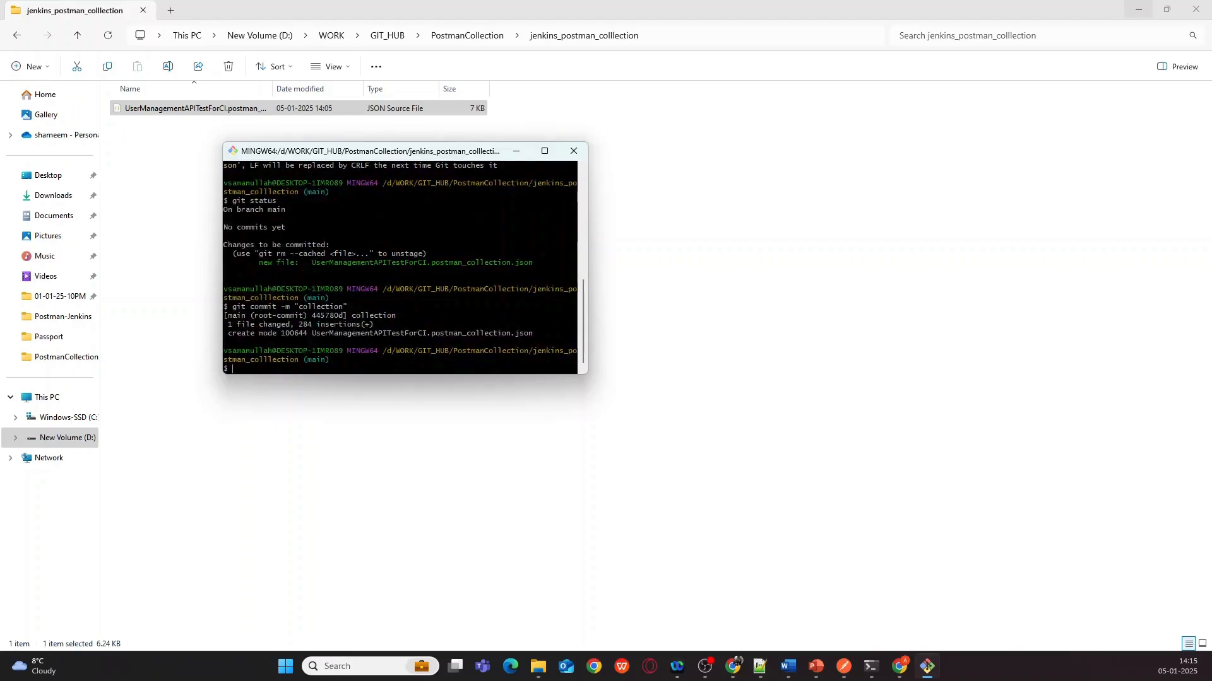
pyautogui.write('git push')
pyautogui.press('Return')
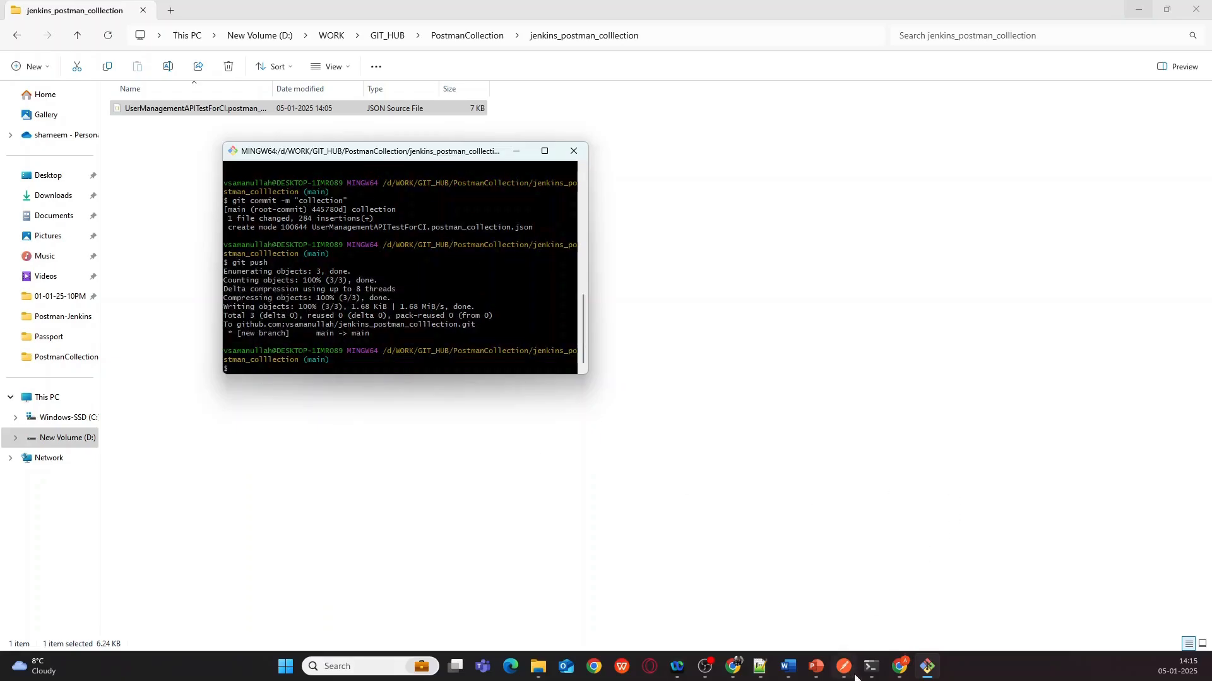
# - Reload the GitHub repository page to confirm the pushed collection, then return to the steps slide
pyautogui.moveTo(735, 669)
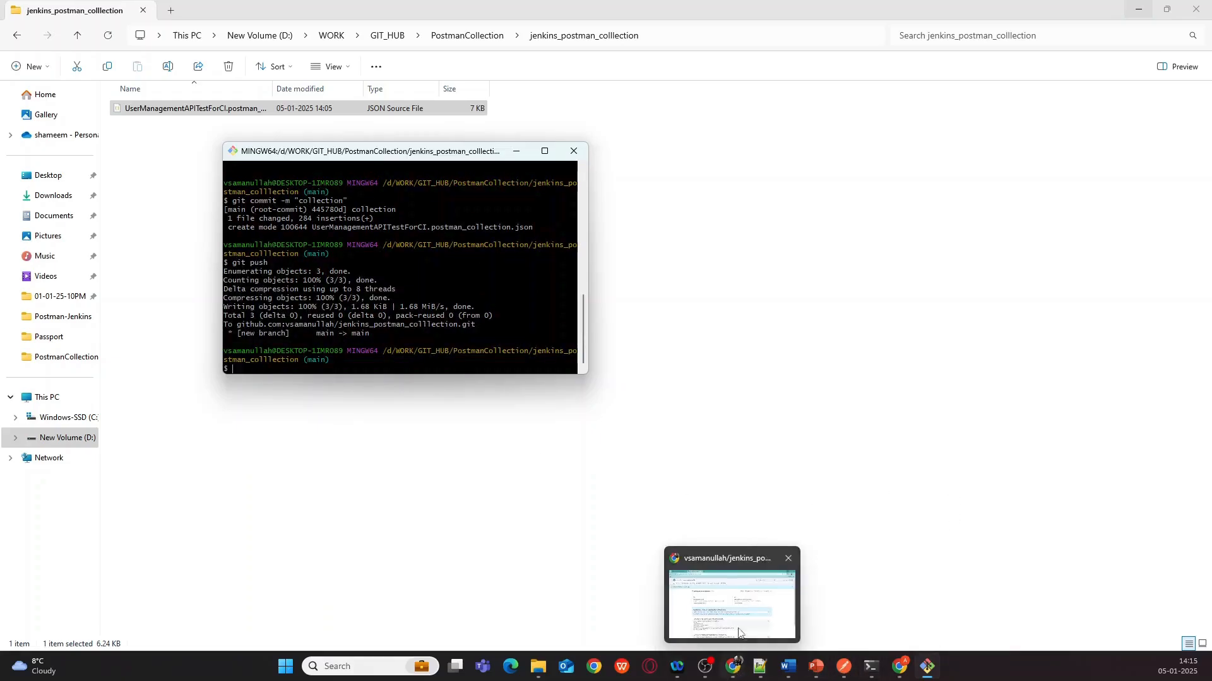
pyautogui.click(740, 633)
pyautogui.click(60, 40)
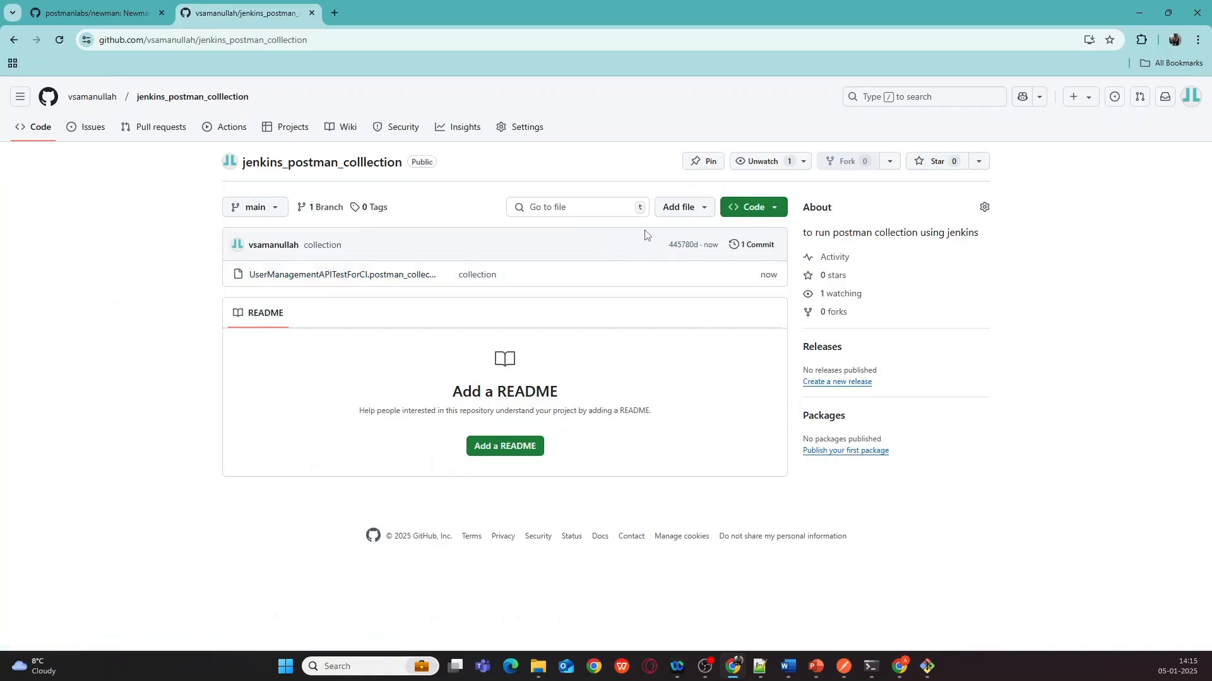
pyautogui.click(809, 670)
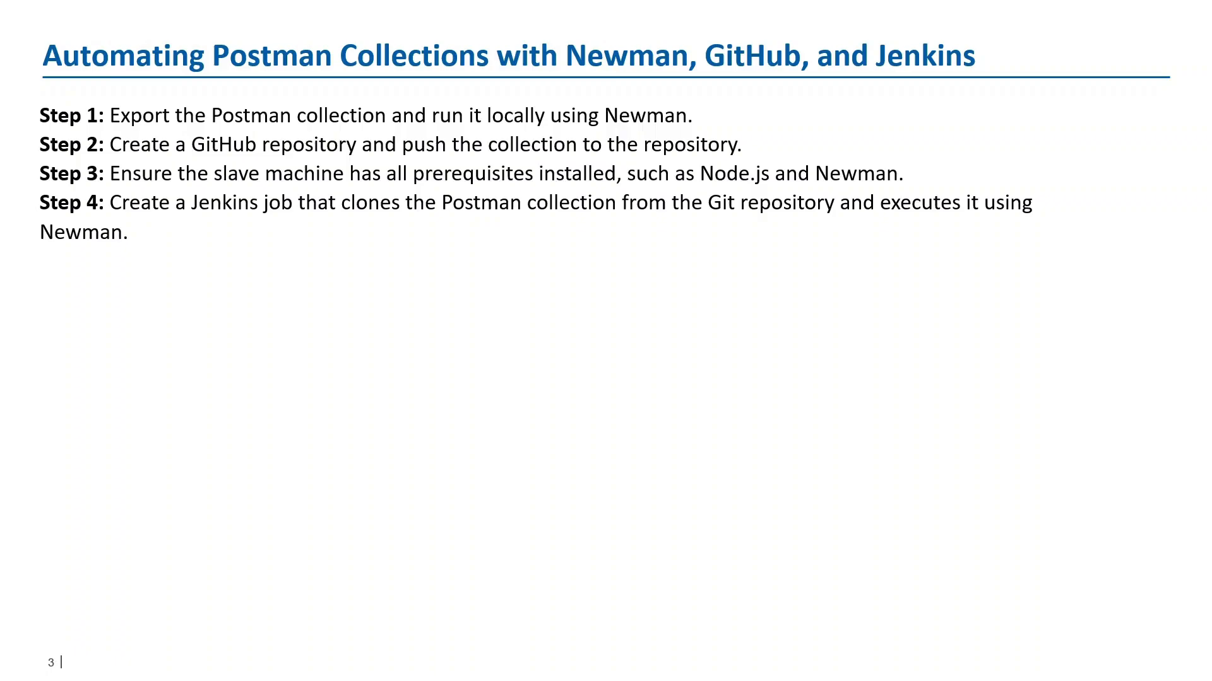
# - Switch from the PowerPoint slideshow back to the Jenkins sign-in page in Chrome
pyautogui.hotkey('alt', 'Tab')
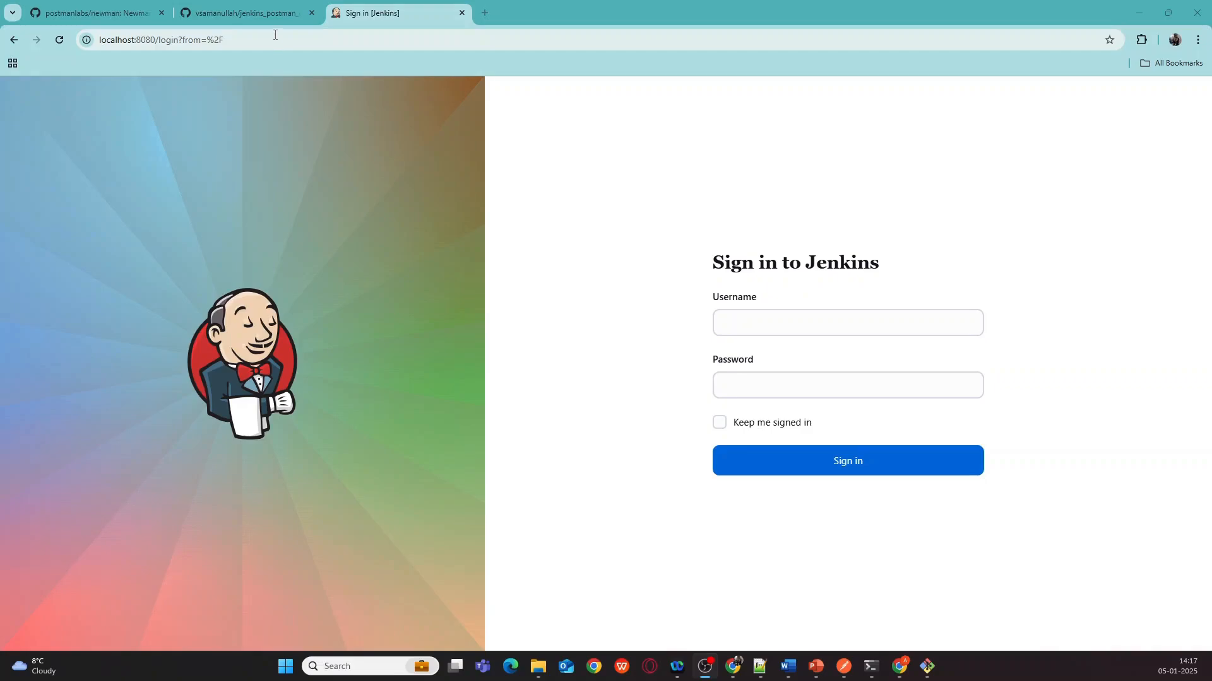
# - Sign in to Jenkins with the username and password, then go to My Views and New Item
pyautogui.click(759, 318)
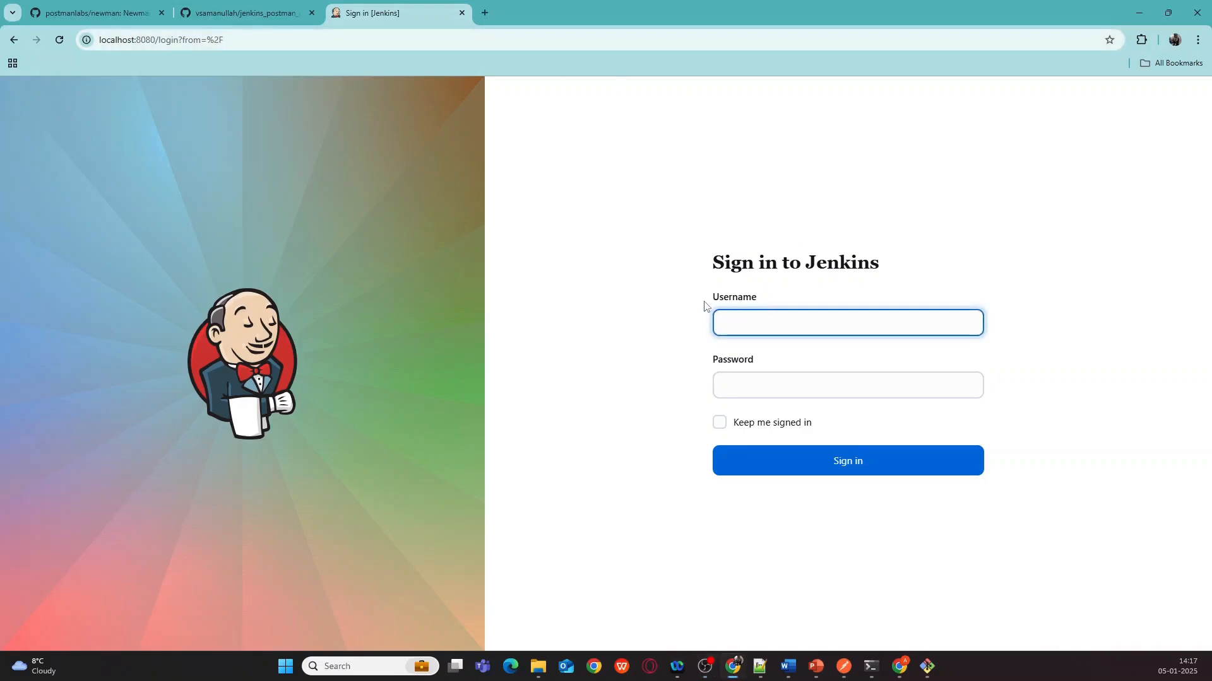
pyautogui.write('testtroop')
pyautogui.press('Tab')
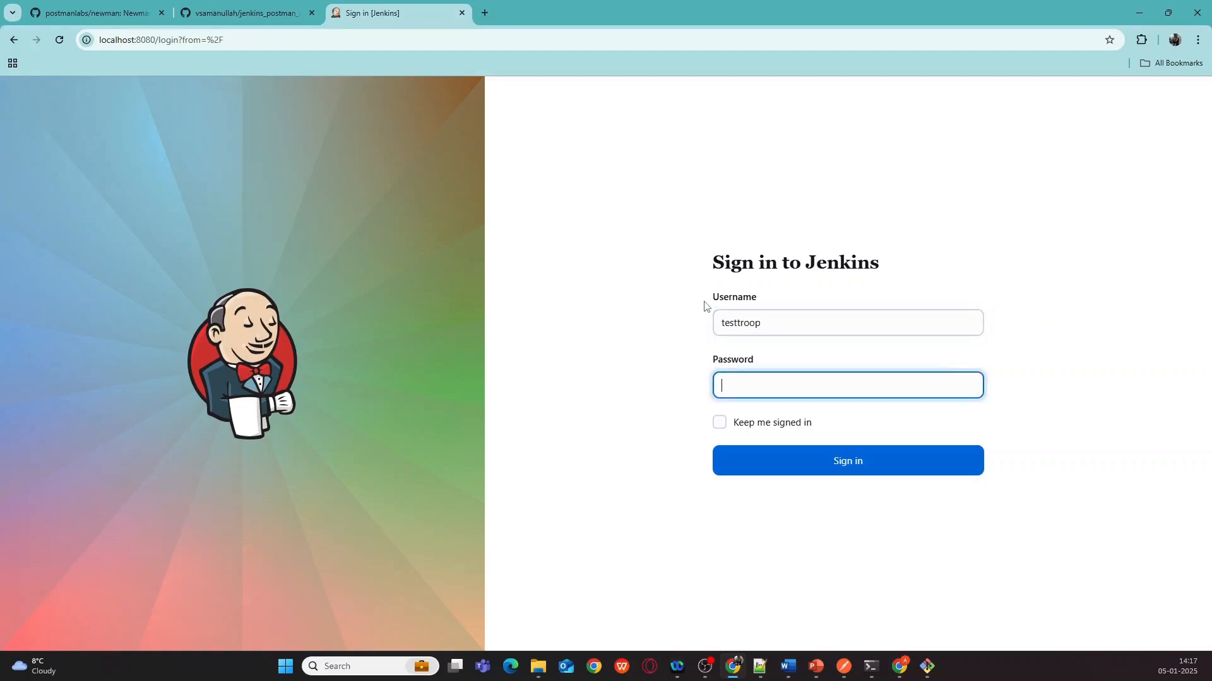
pyautogui.write('te')
pyautogui.press('Return')
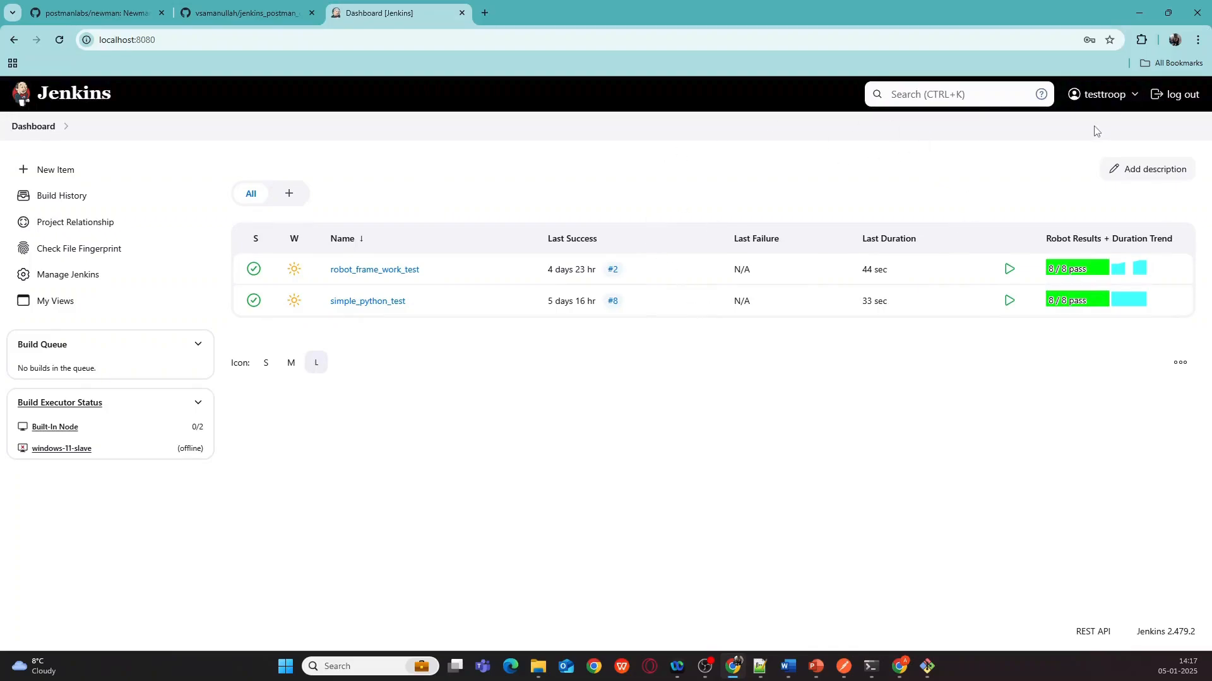
pyautogui.click(54, 302)
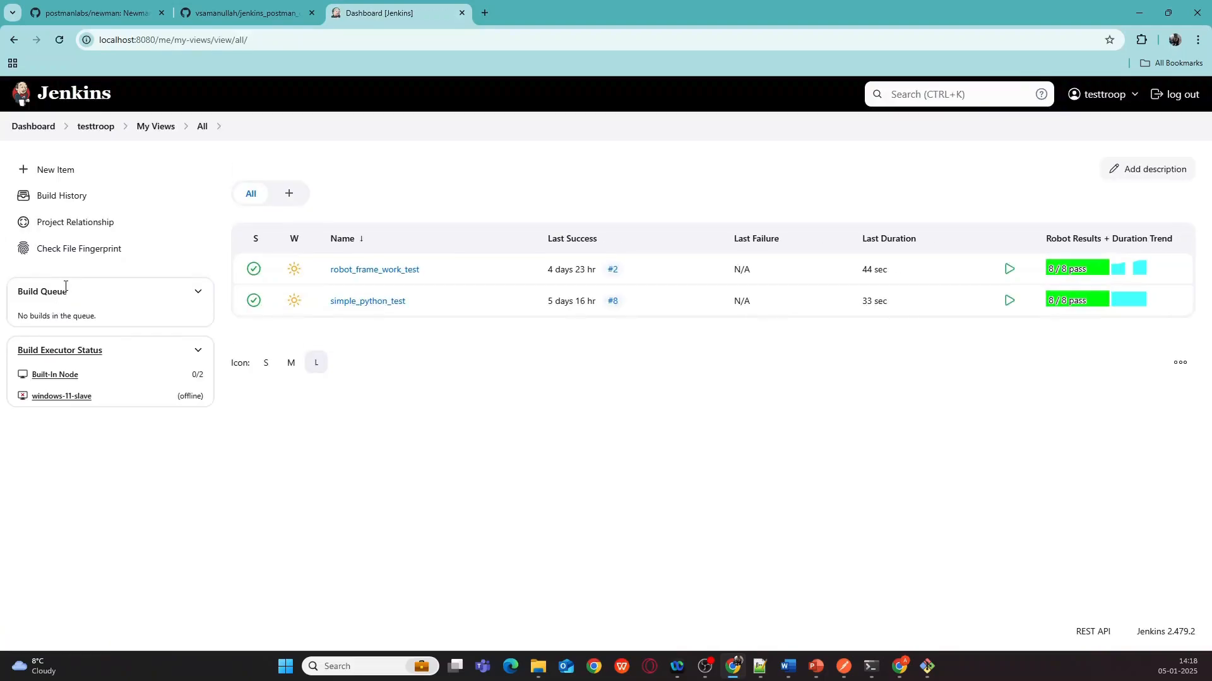
pyautogui.click(64, 177)
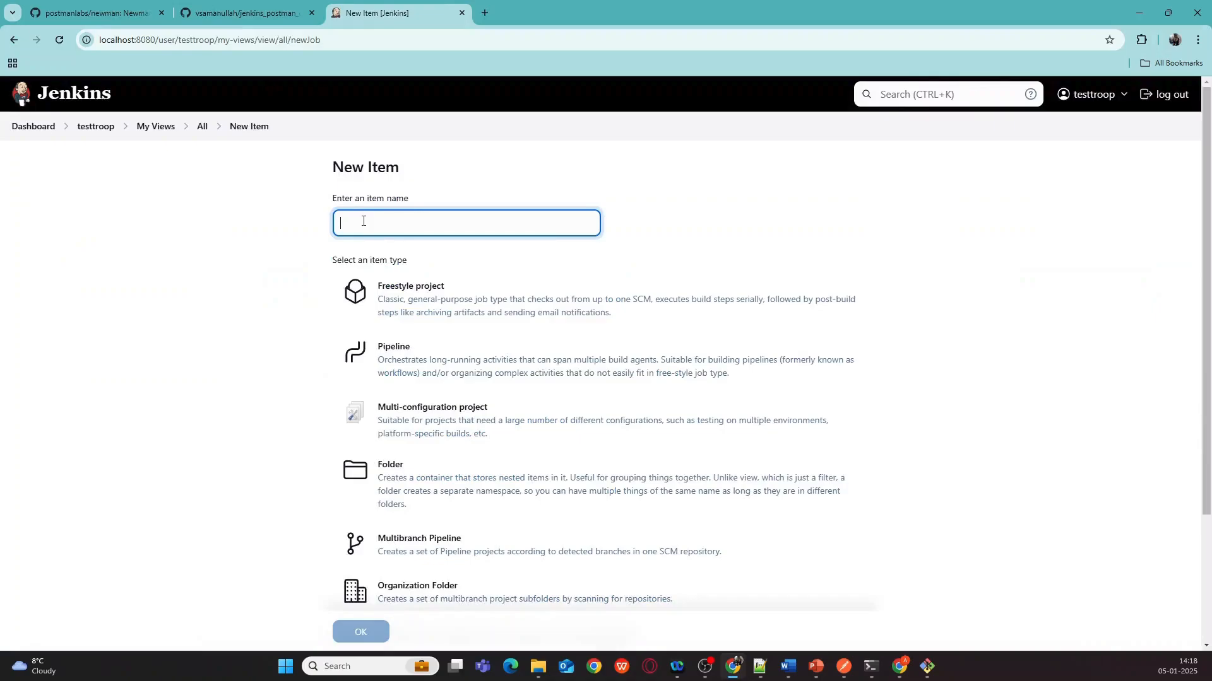
# - Create a Freestyle project named run_postman_collection
pyautogui.write('r')
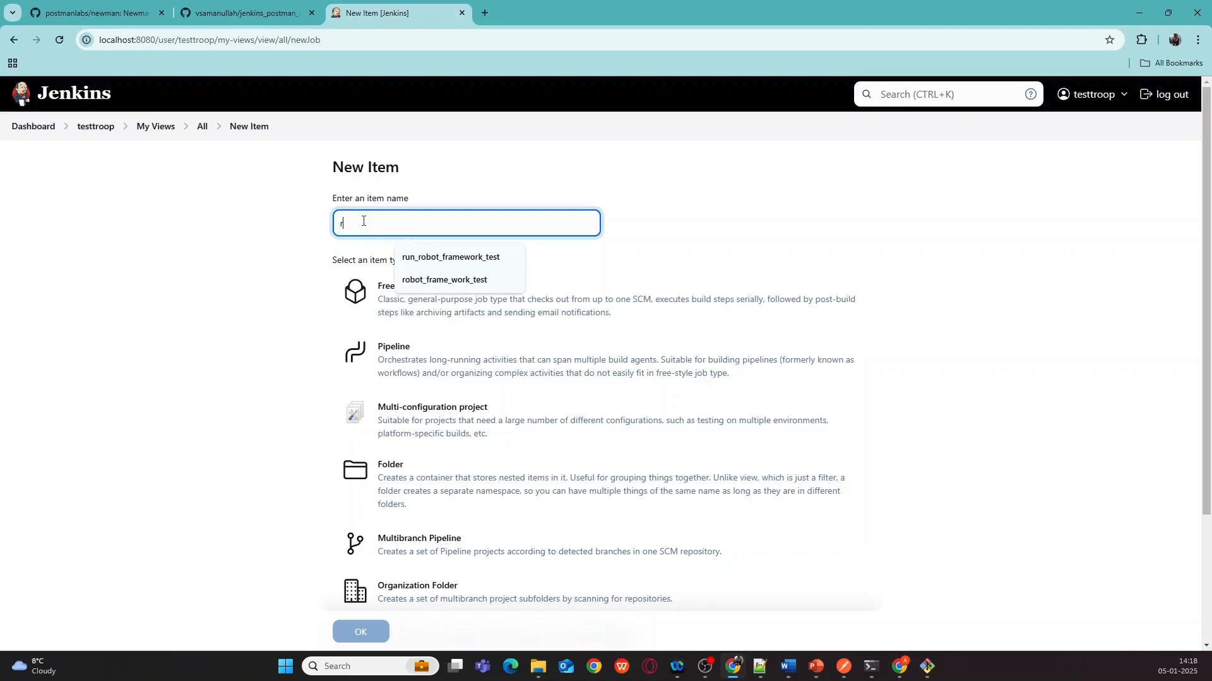
pyautogui.write('un_post')
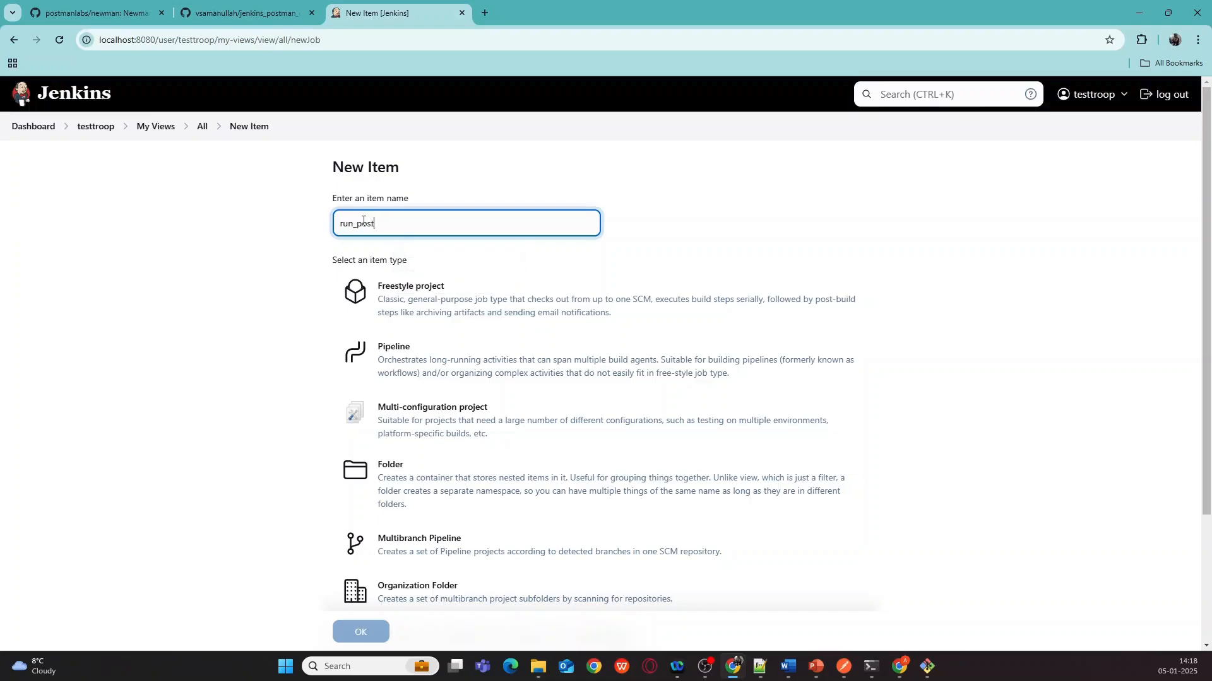
pyautogui.write('man_collection')
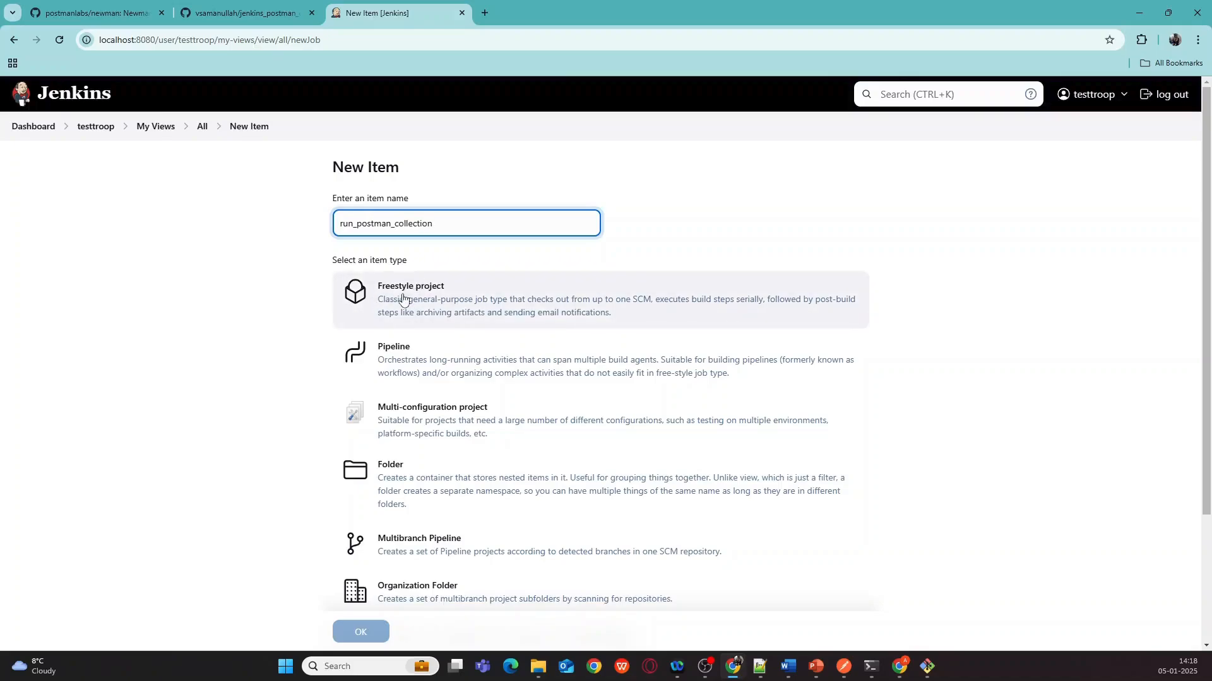
pyautogui.click(397, 299)
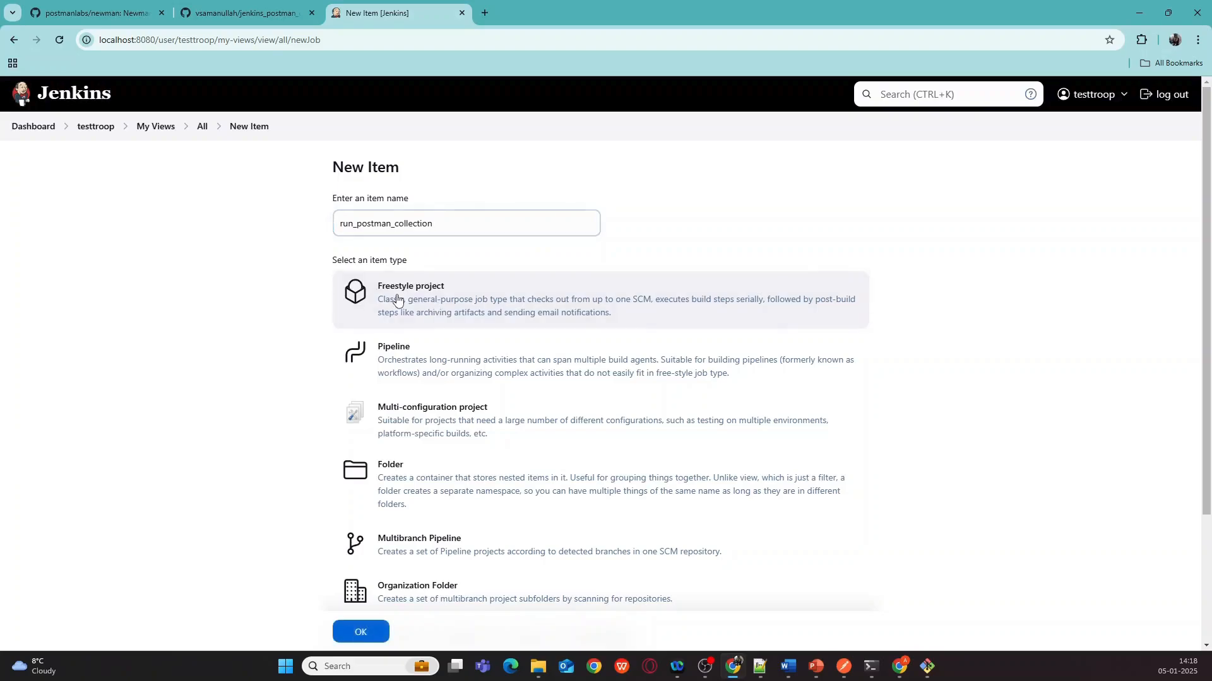
pyautogui.click(365, 633)
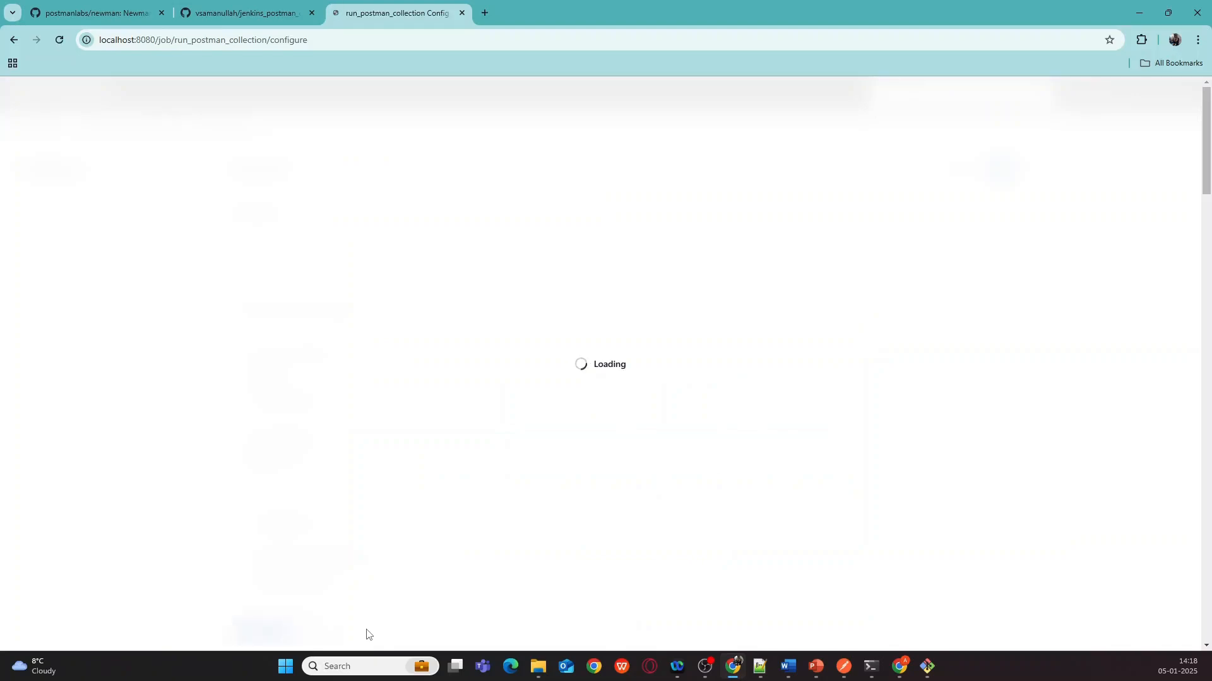
# - Describe the job as 'to run postman collection' and restrict it to the windows-11-slave label
pyautogui.click(266, 241)
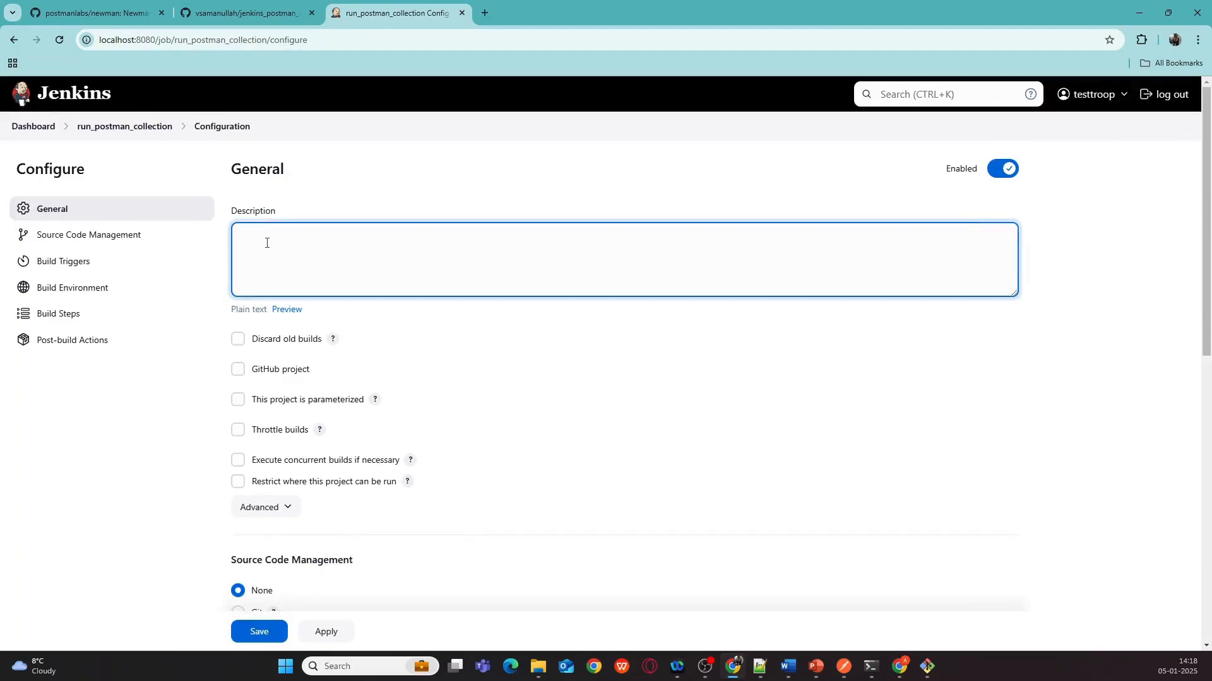
pyautogui.write('to run postman co')
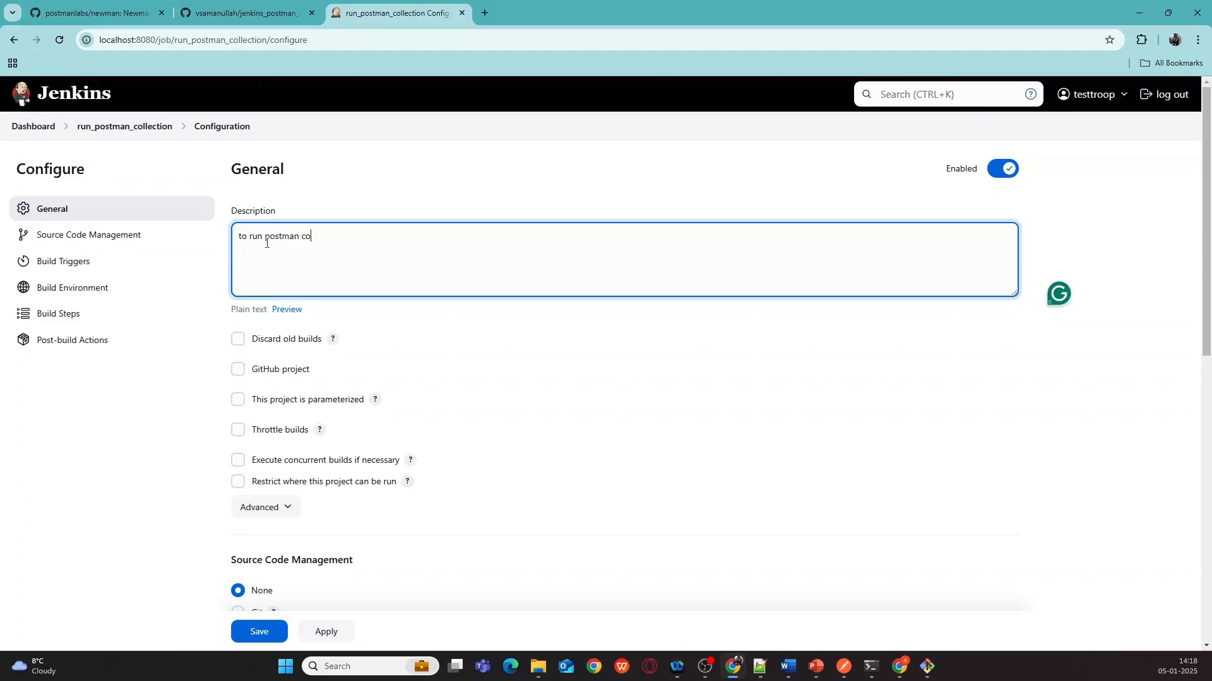
pyautogui.write('llection')
pyautogui.scroll(-1, 322, 419)
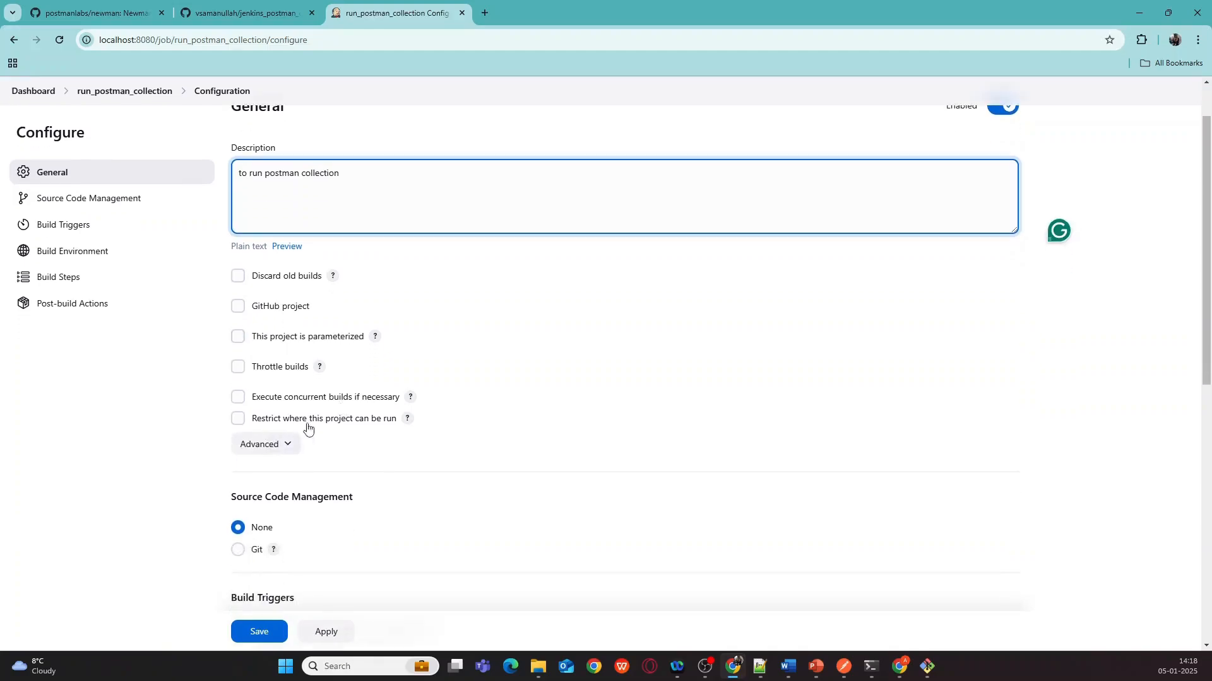
pyautogui.click(237, 418)
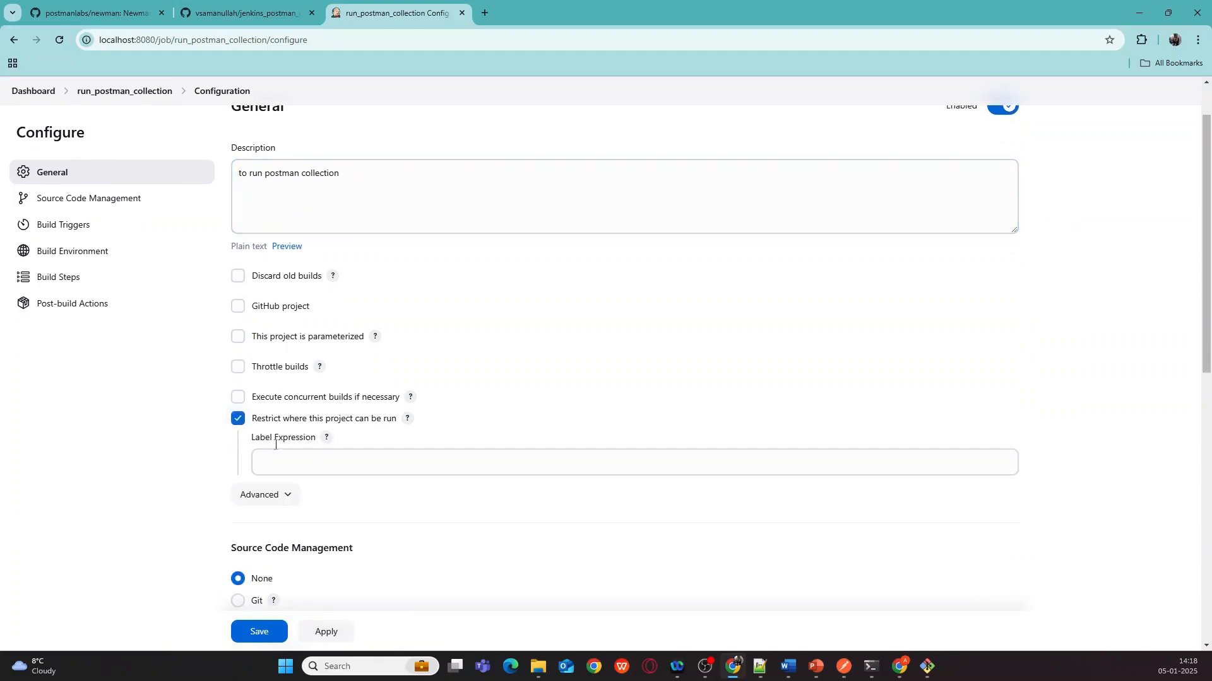
pyautogui.click(277, 452)
pyautogui.write('wi')
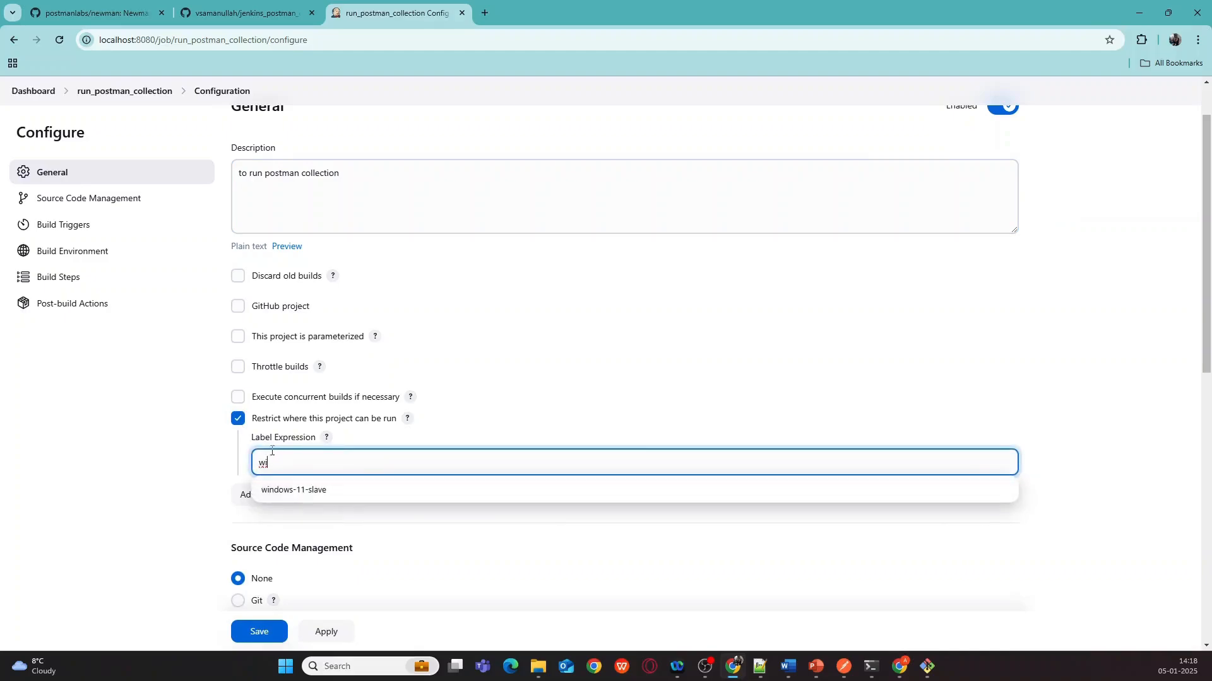
pyautogui.click(287, 499)
# - Select Git for source code management
pyautogui.scroll(-2, 378, 413)
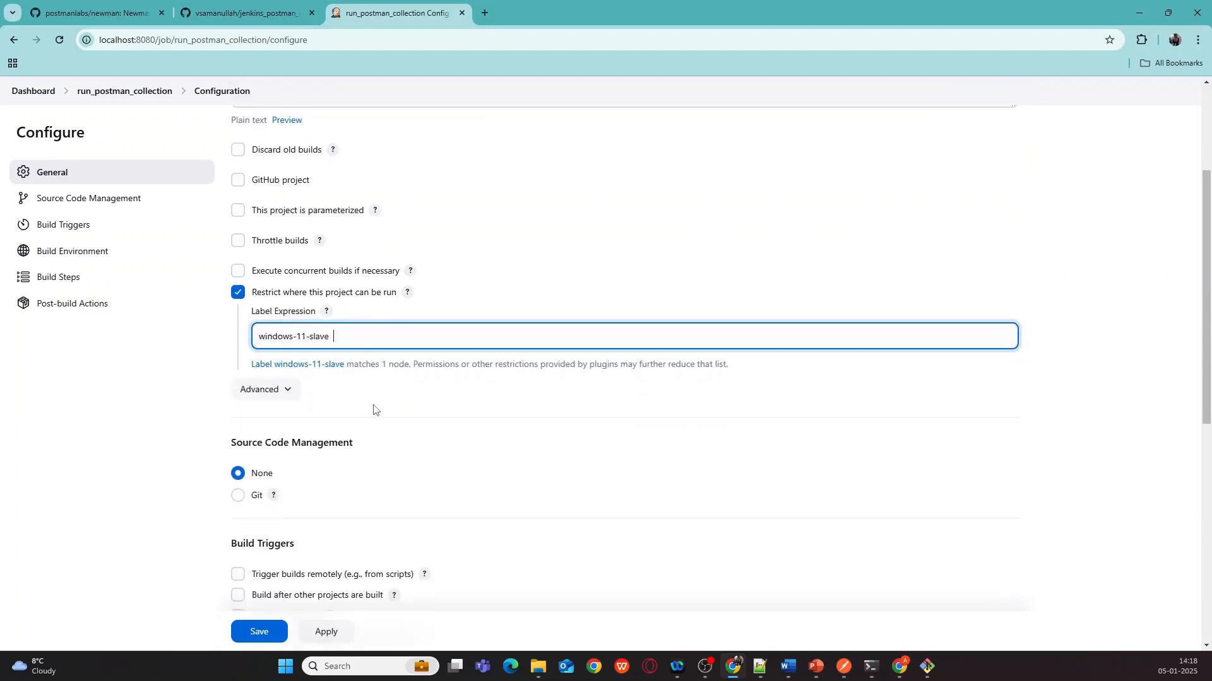
pyautogui.scroll(-1, 374, 410)
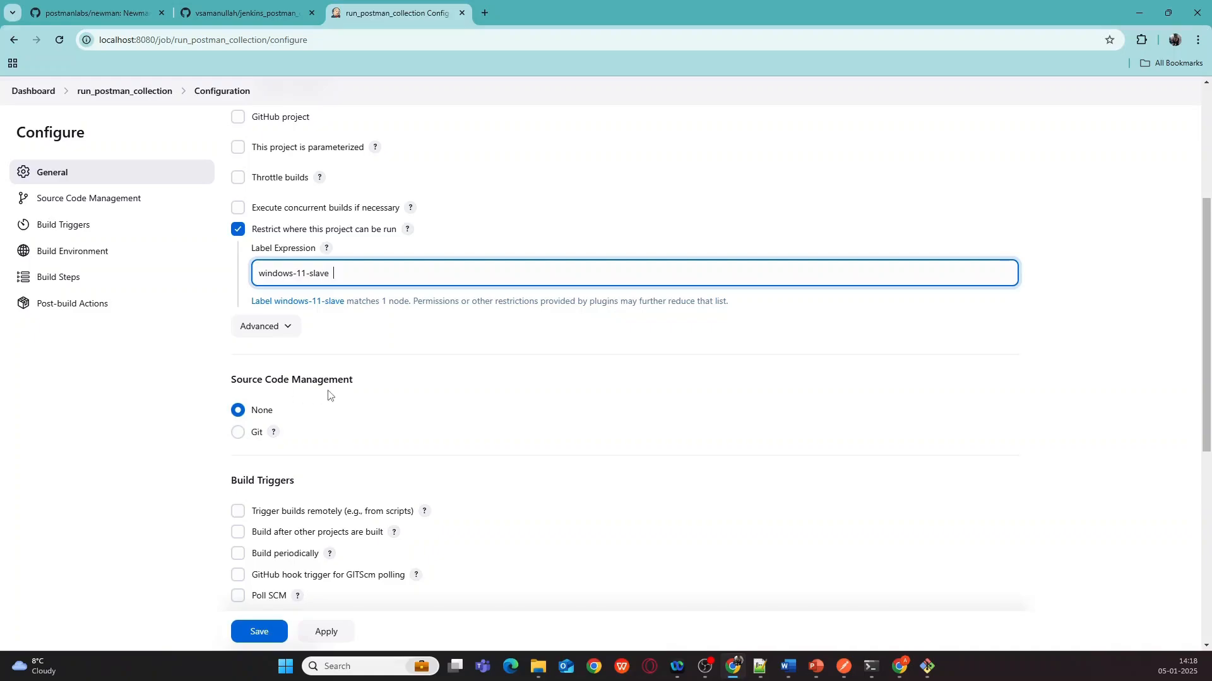
pyautogui.click(238, 433)
# - Paste the repository's SSH clone URL from GitHub into the Git Repository URL field
pyautogui.scroll(-1, 372, 439)
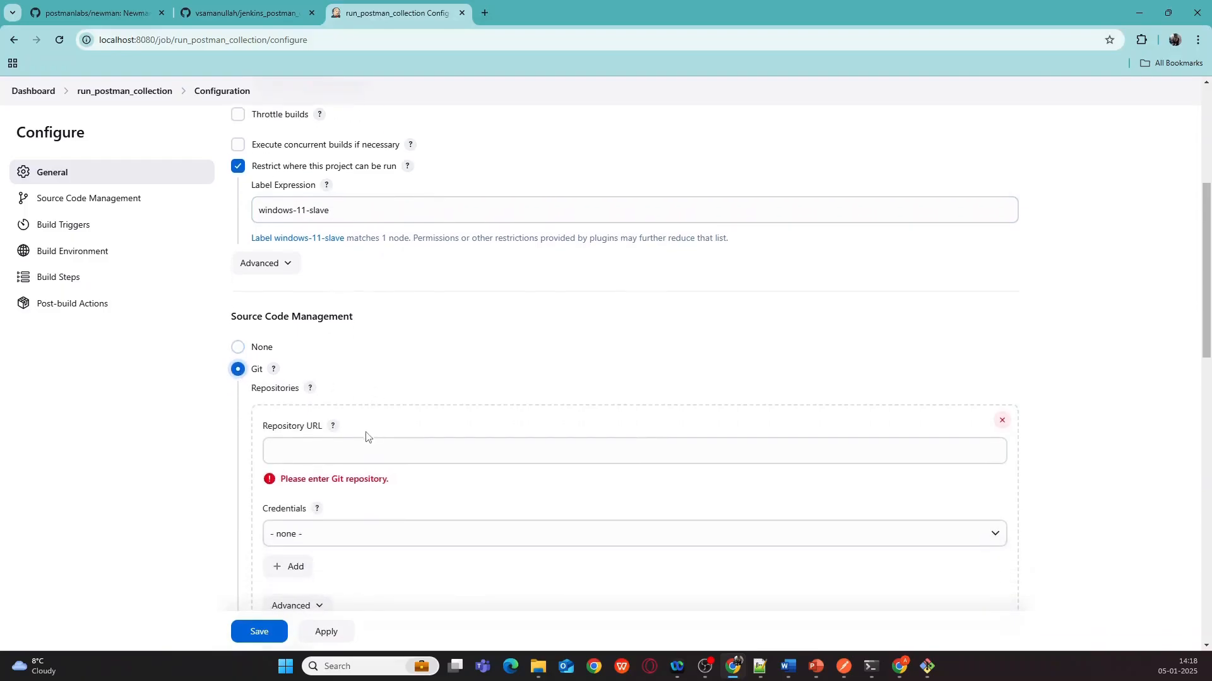
pyautogui.click(217, 18)
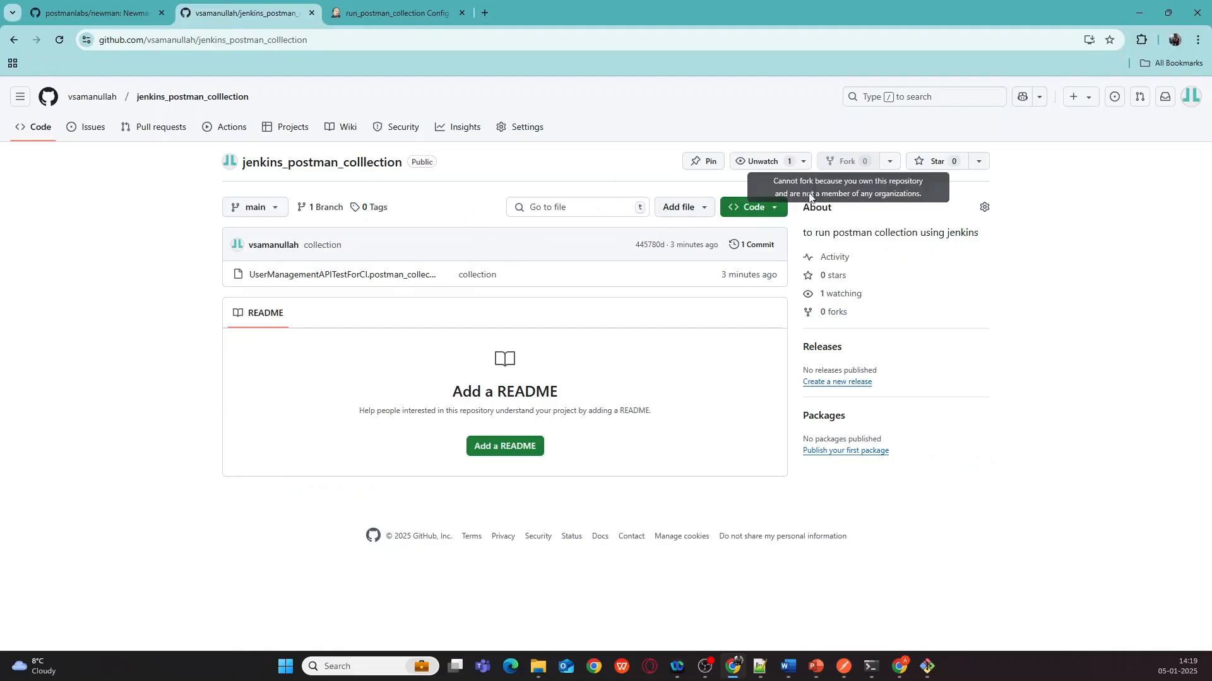
pyautogui.click(779, 210)
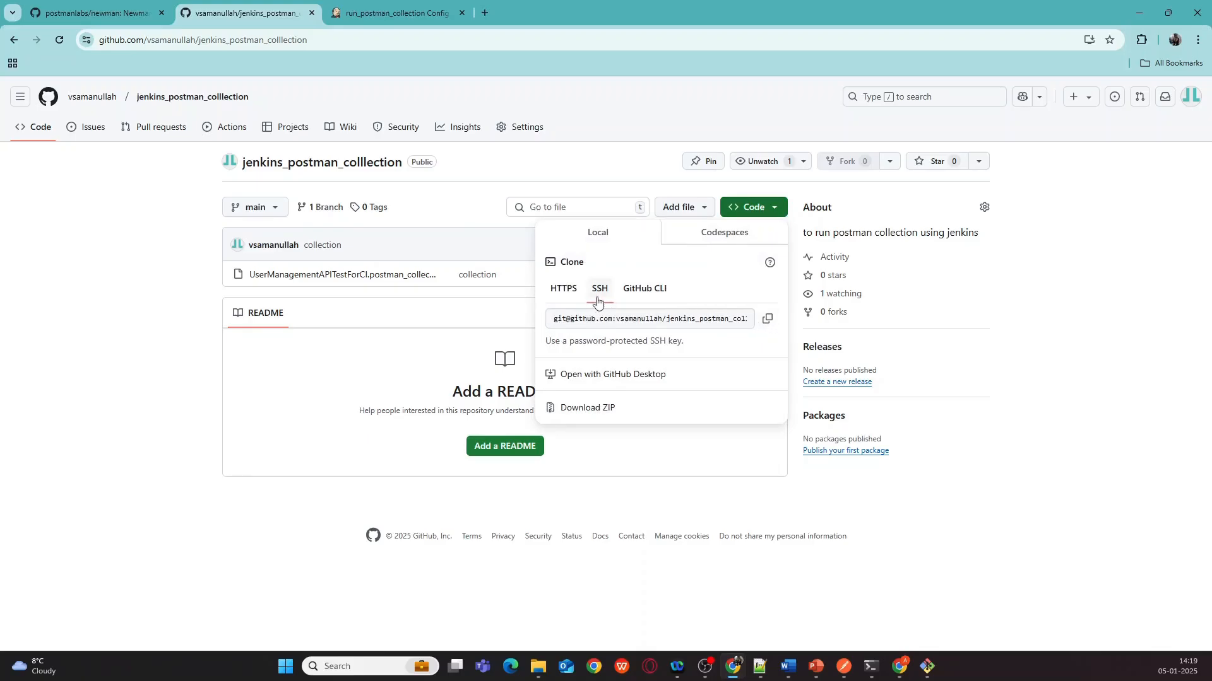
pyautogui.click(768, 321)
pyautogui.click(363, 18)
pyautogui.click(305, 449)
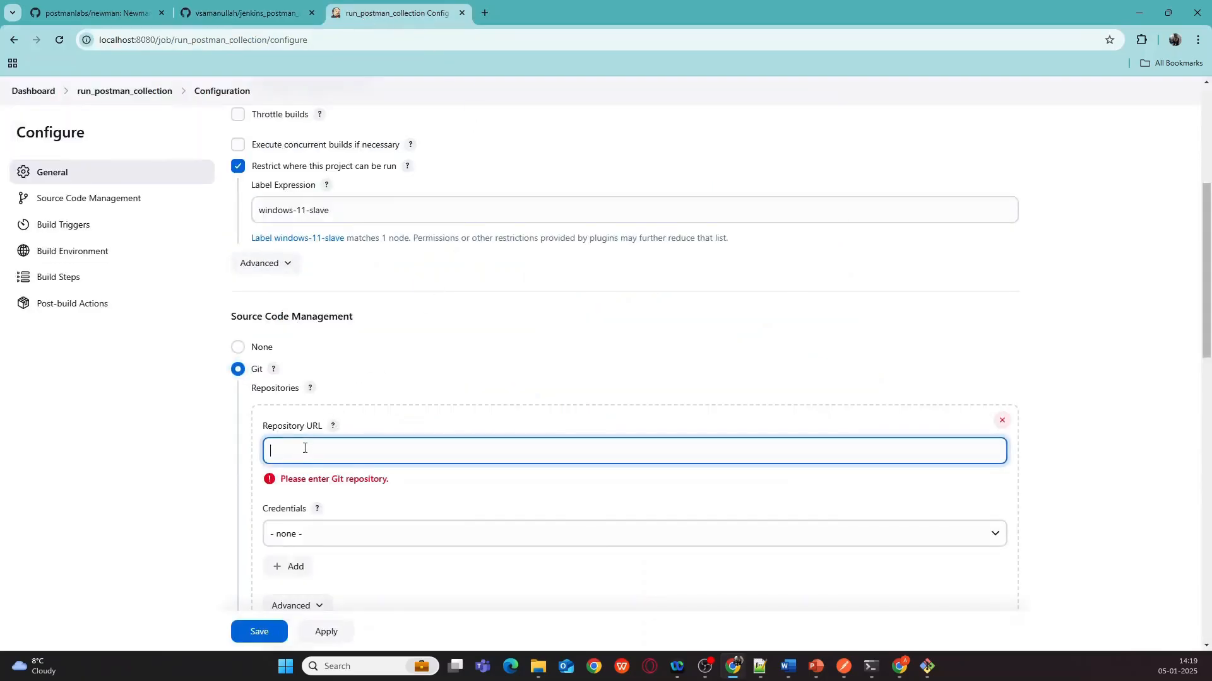
pyautogui.hotkey('ctrl', 'v')
pyautogui.click(149, 479)
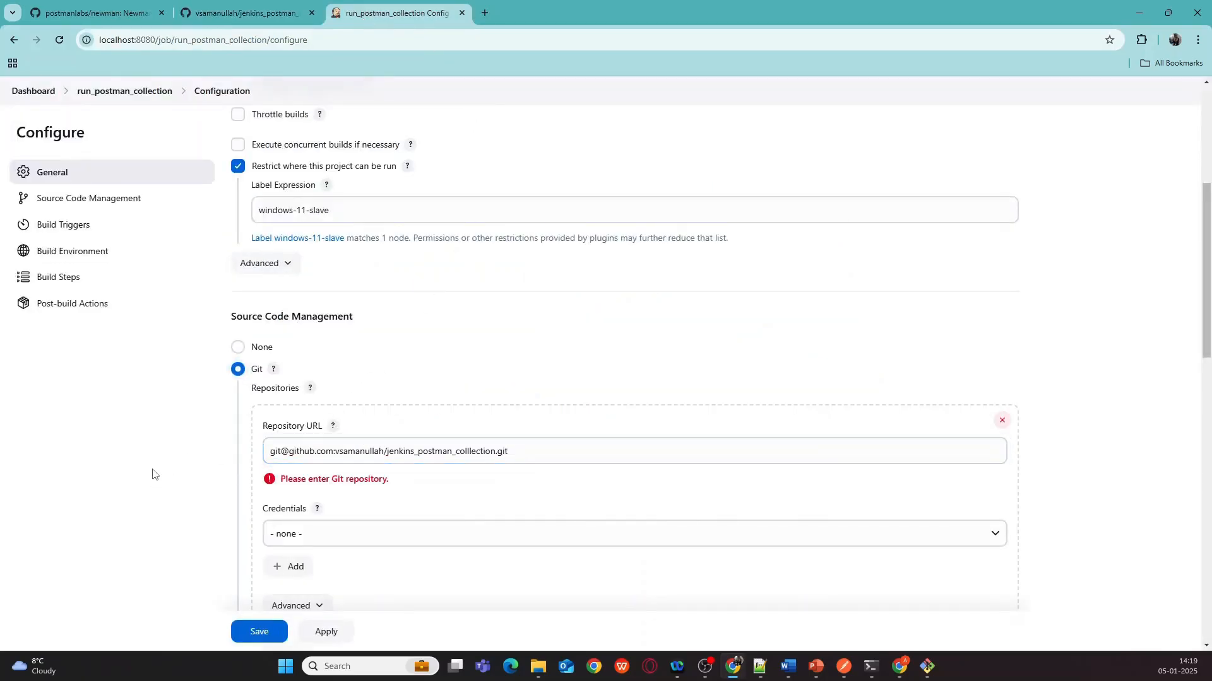
# - Select the saved GitHub credentials for the repository
pyautogui.scroll(-1, 464, 366)
pyautogui.scroll(-3, 464, 366)
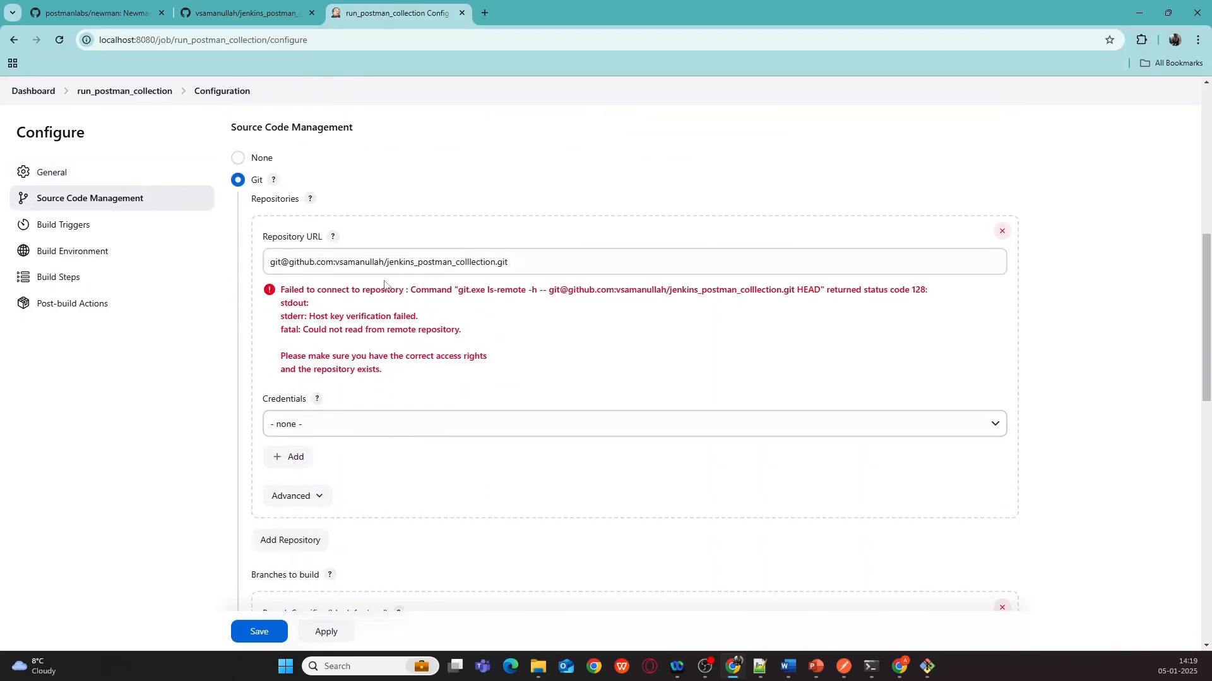
pyautogui.click(325, 434)
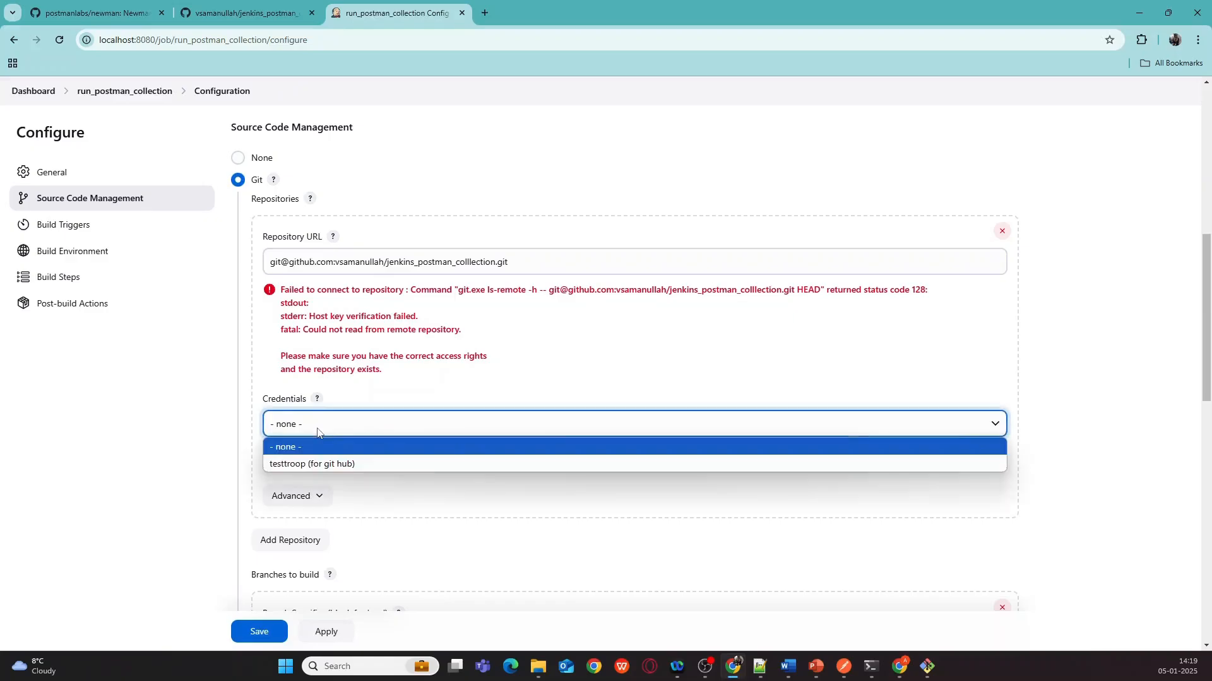
pyautogui.click(310, 467)
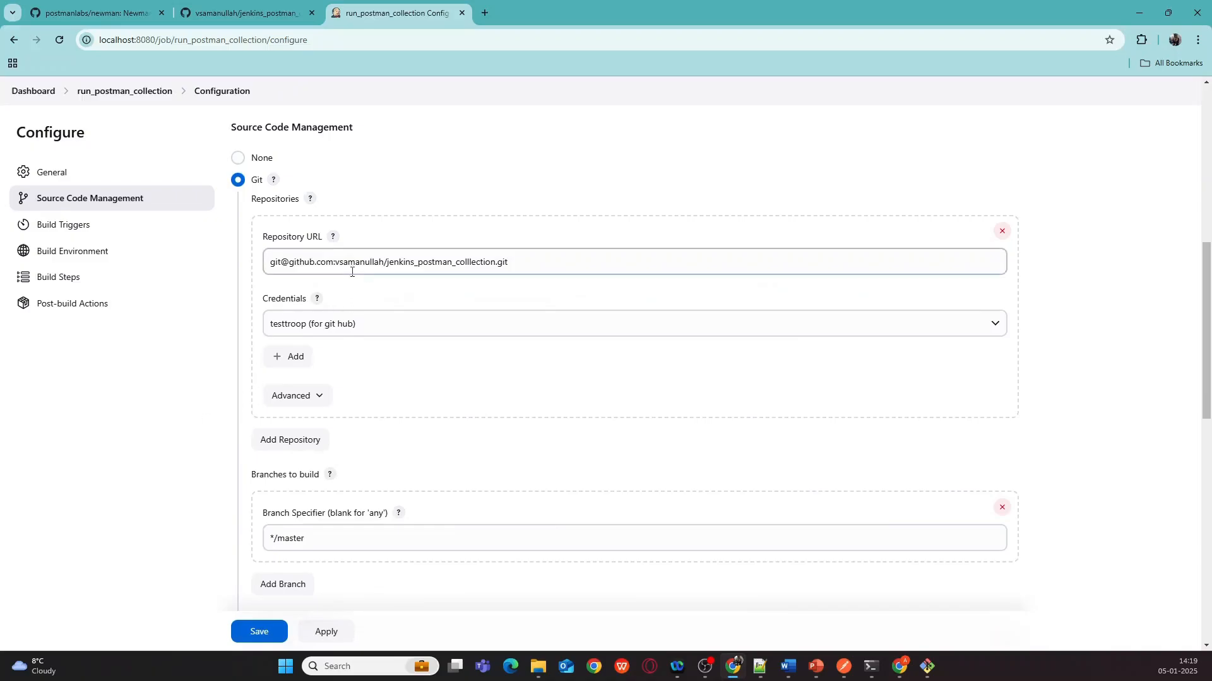
# - Change the Branch Specifier from */master to */main after checking the branch on GitHub
pyautogui.scroll(-2, 362, 274)
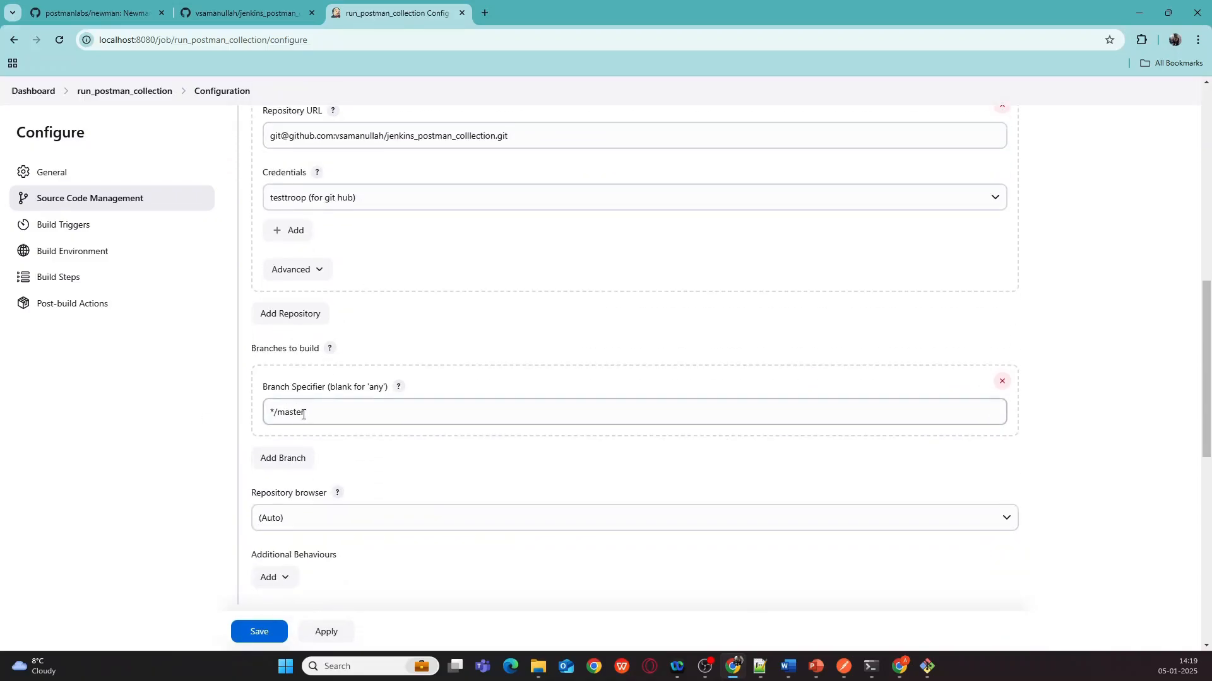
pyautogui.click(231, 15)
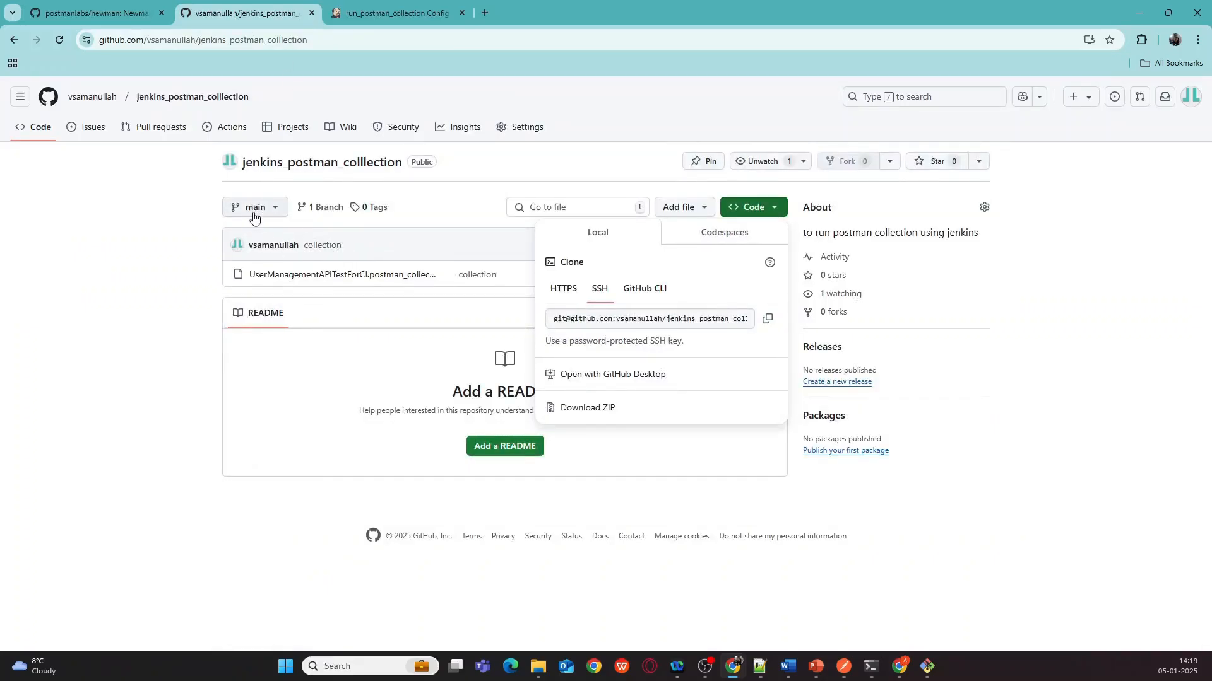
pyautogui.click(357, 15)
pyautogui.click(327, 413)
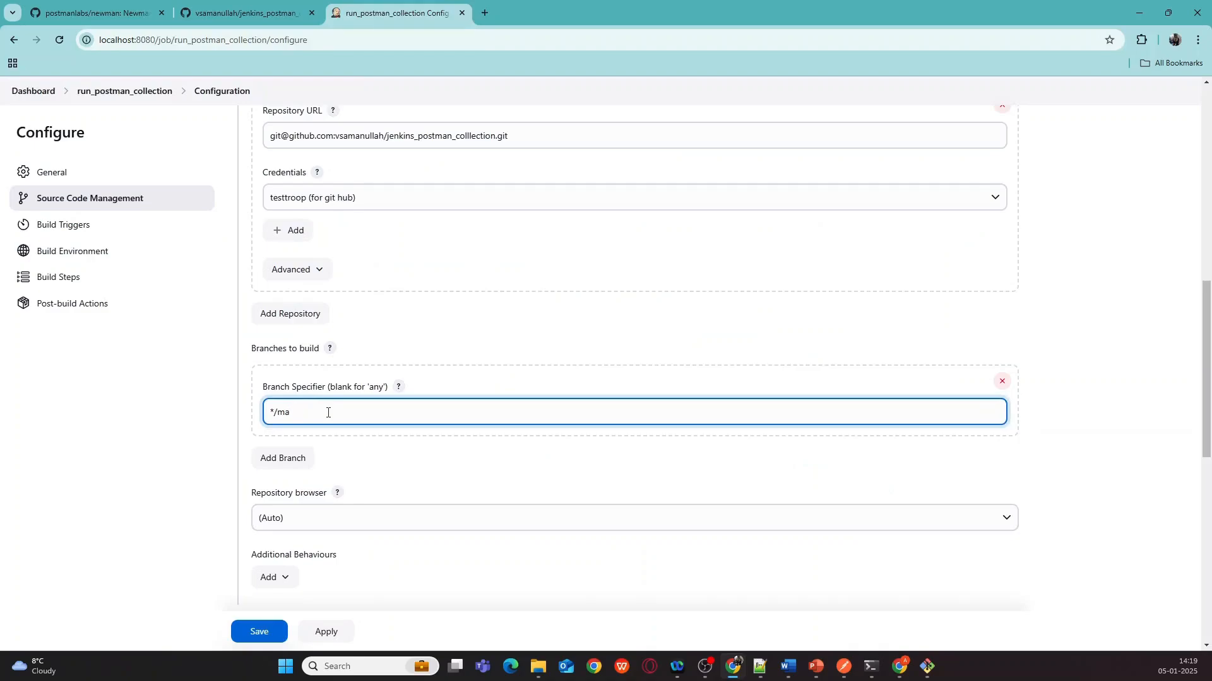
pyautogui.click(177, 496)
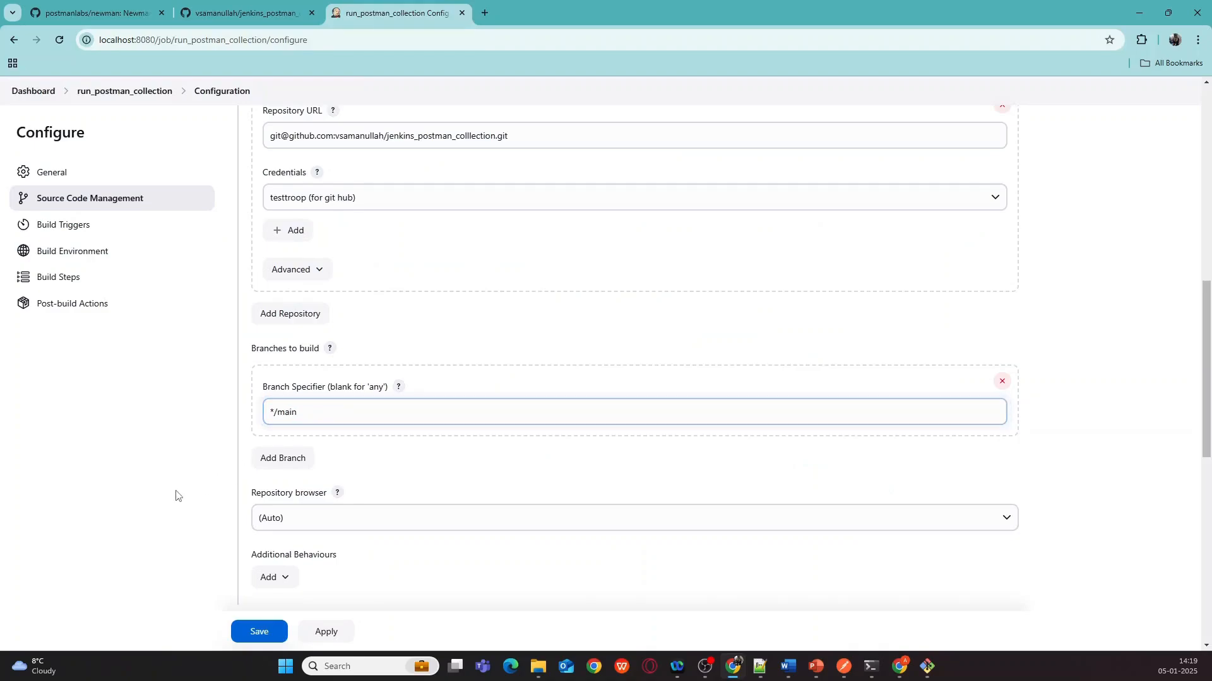
pyautogui.scroll(-5, 278, 419)
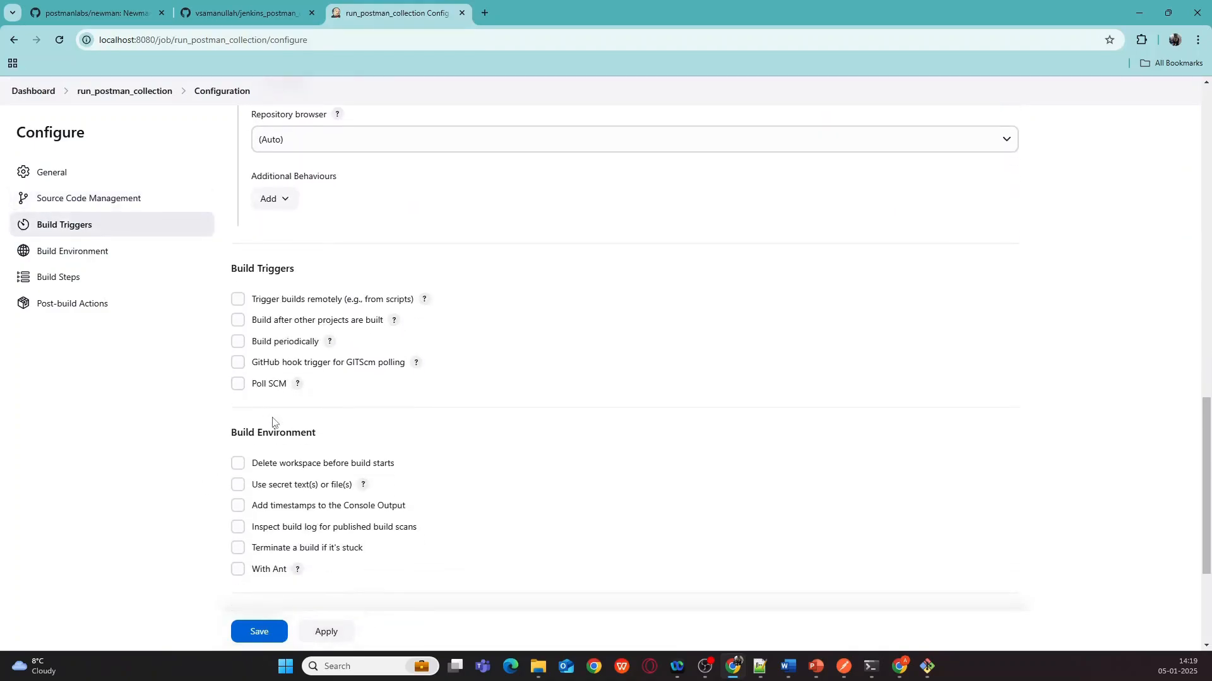
# - Add an Execute Windows batch command build step
pyautogui.scroll(3, 273, 418)
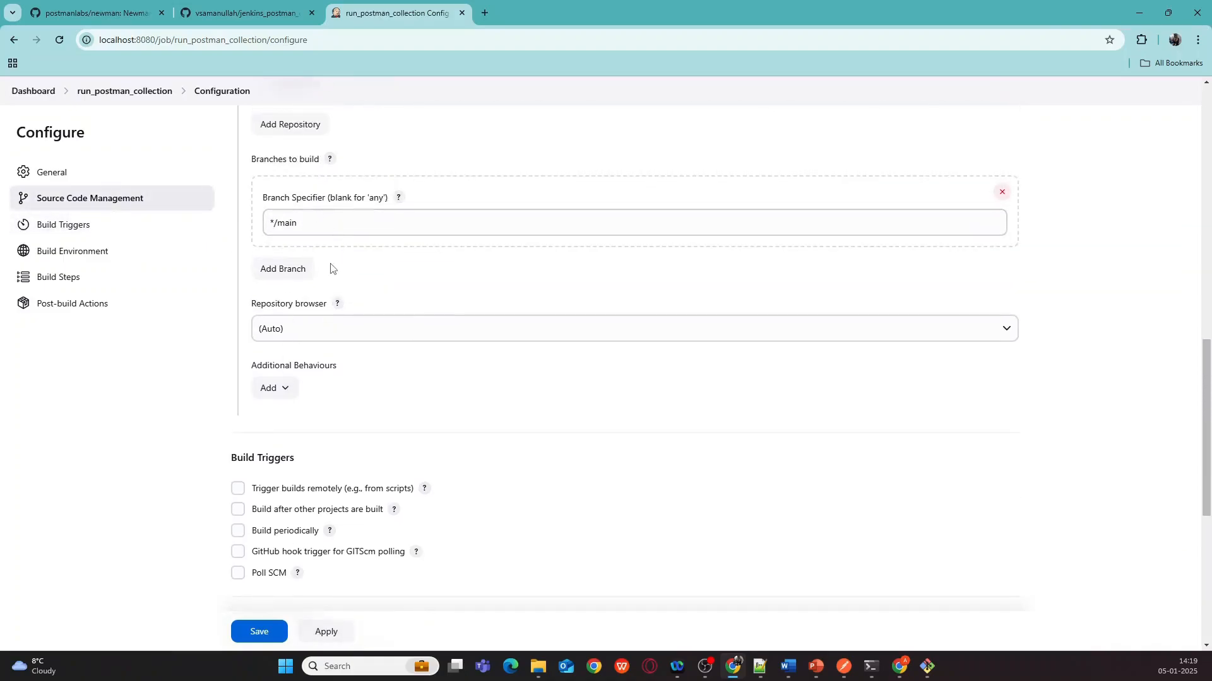
pyautogui.scroll(-2, 232, 316)
pyautogui.scroll(-4, 230, 310)
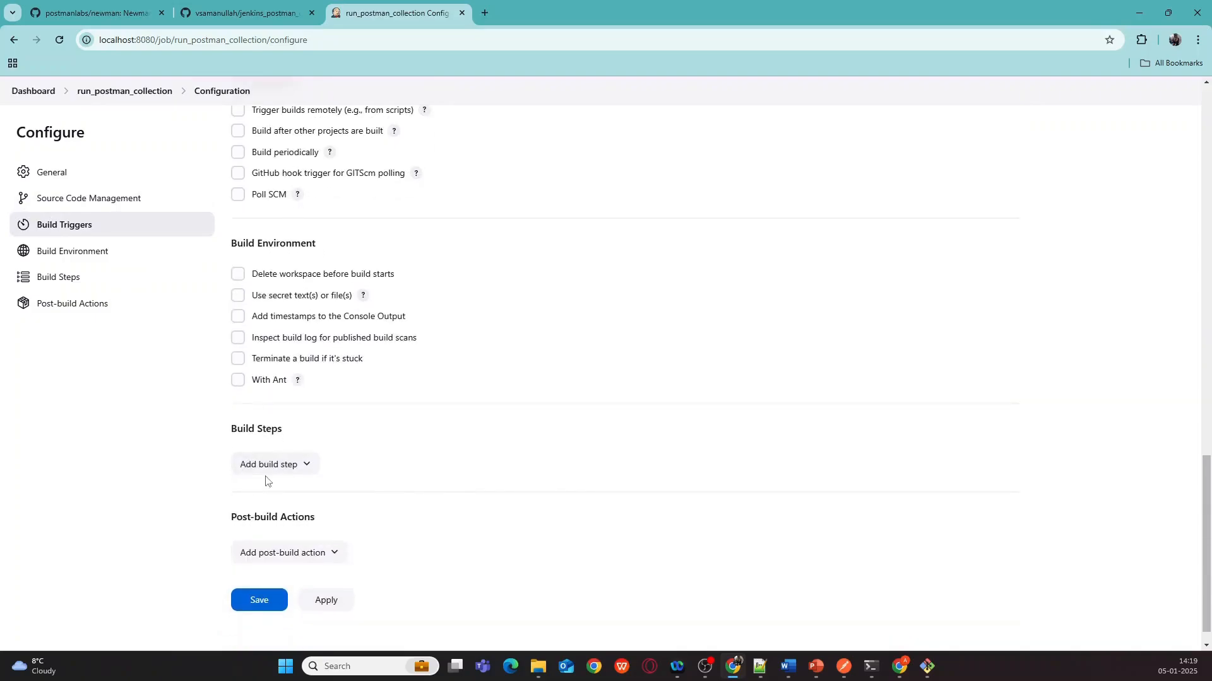
pyautogui.click(278, 470)
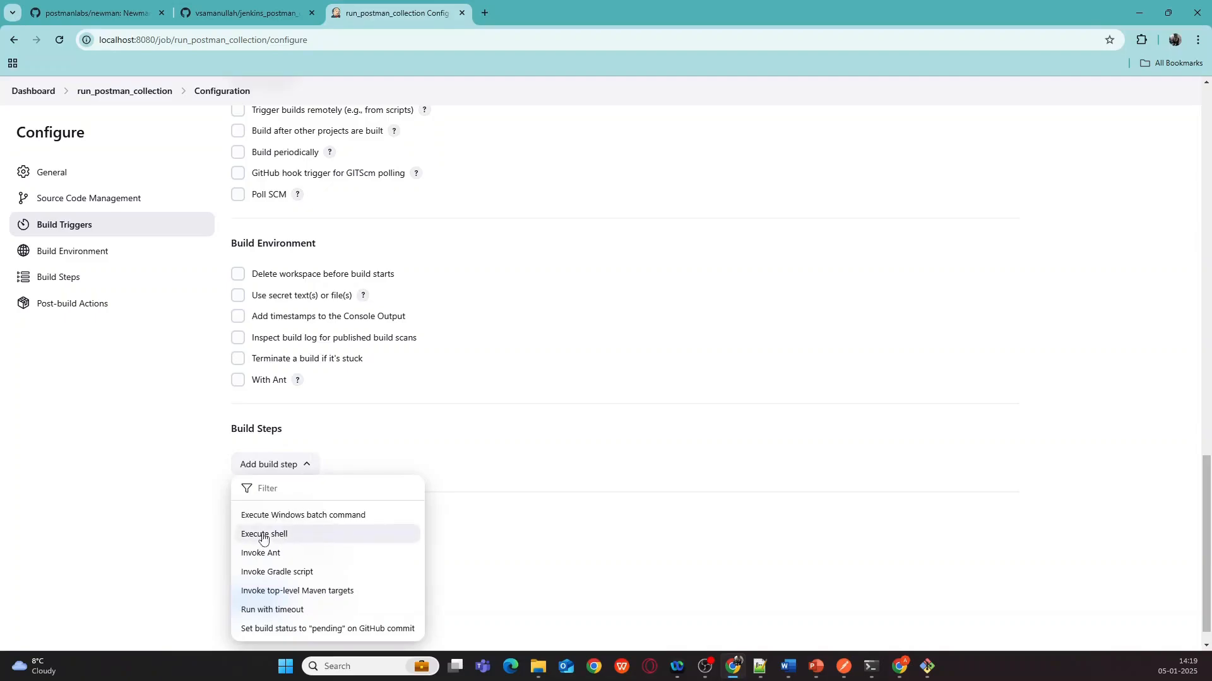
pyautogui.click(281, 515)
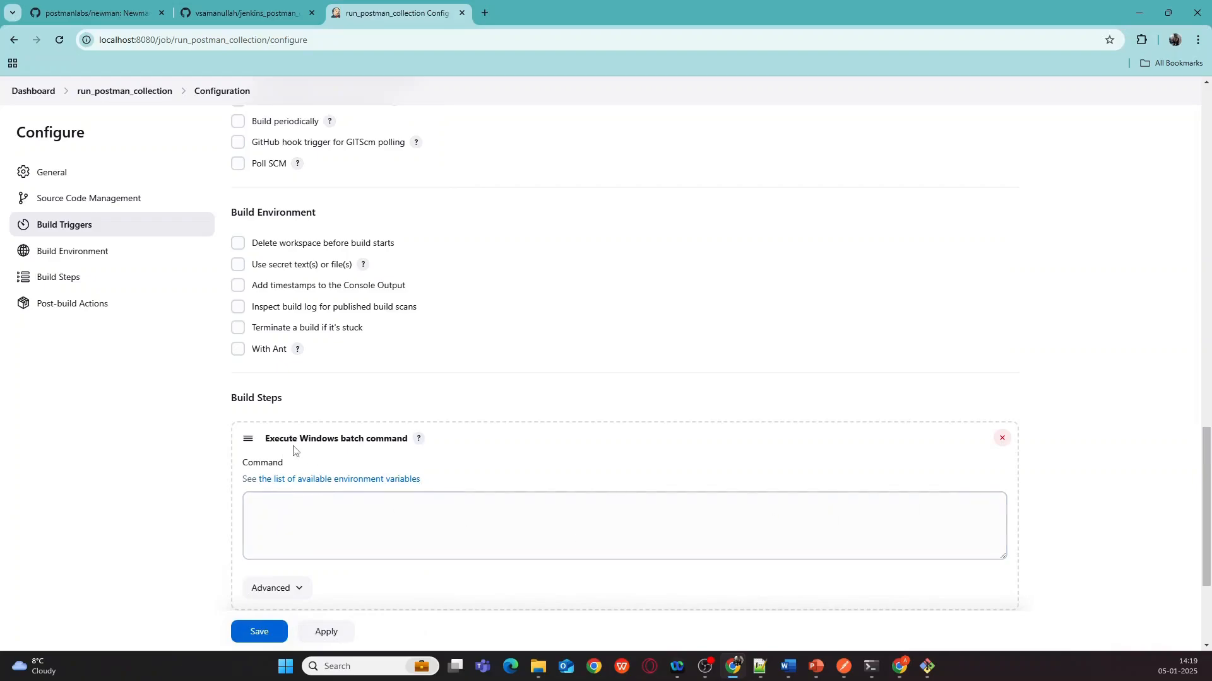
# - Select the newman run command in the command prompt and clear a wrongly pasted Git URL from Command
pyautogui.scroll(-1, 635, 360)
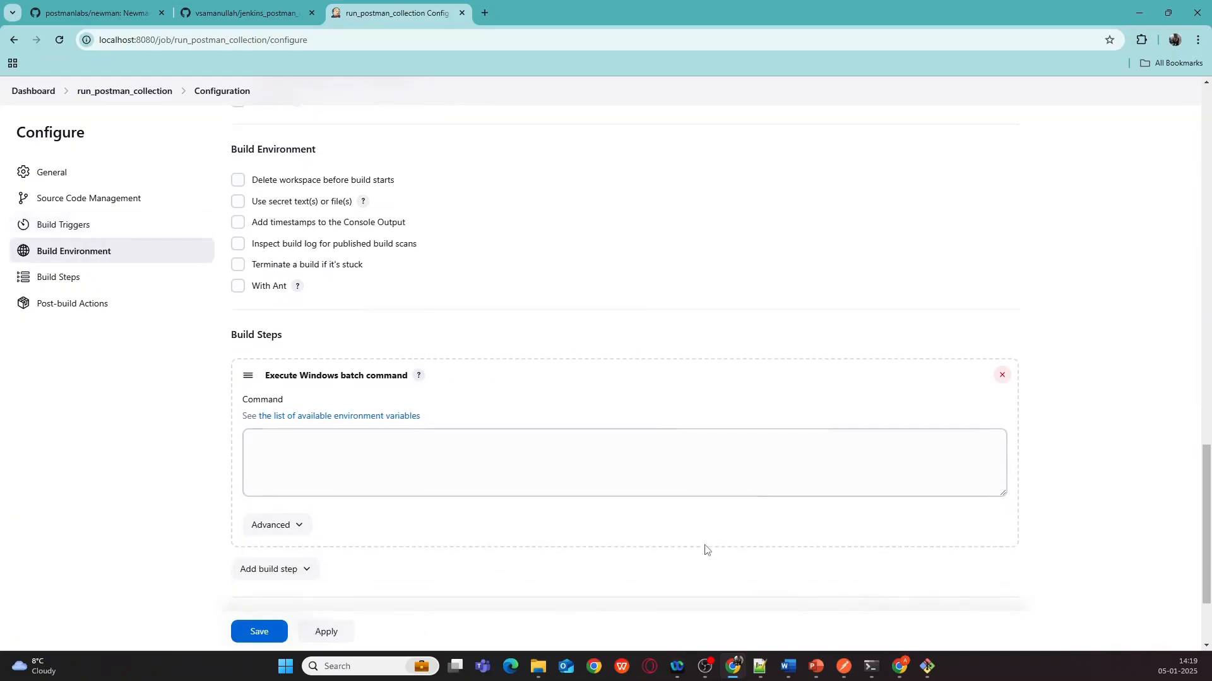
pyautogui.moveTo(874, 678)
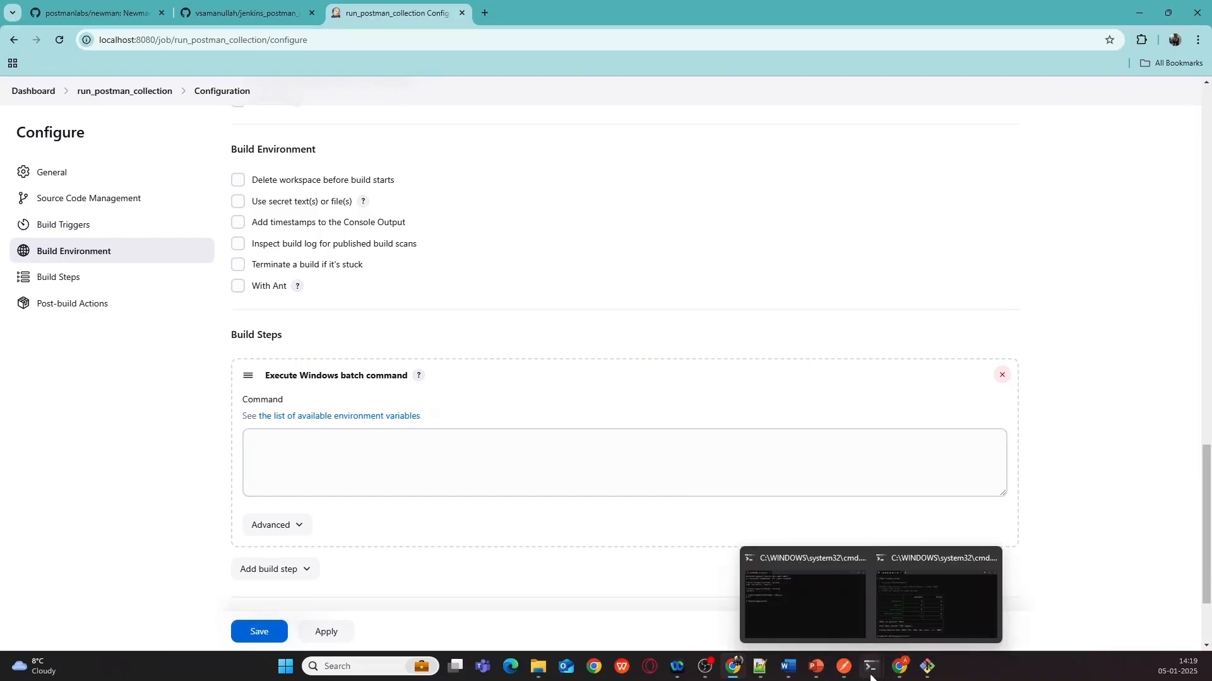
pyautogui.click(896, 638)
pyautogui.scroll(2, 444, 288)
pyautogui.scroll(6, 444, 288)
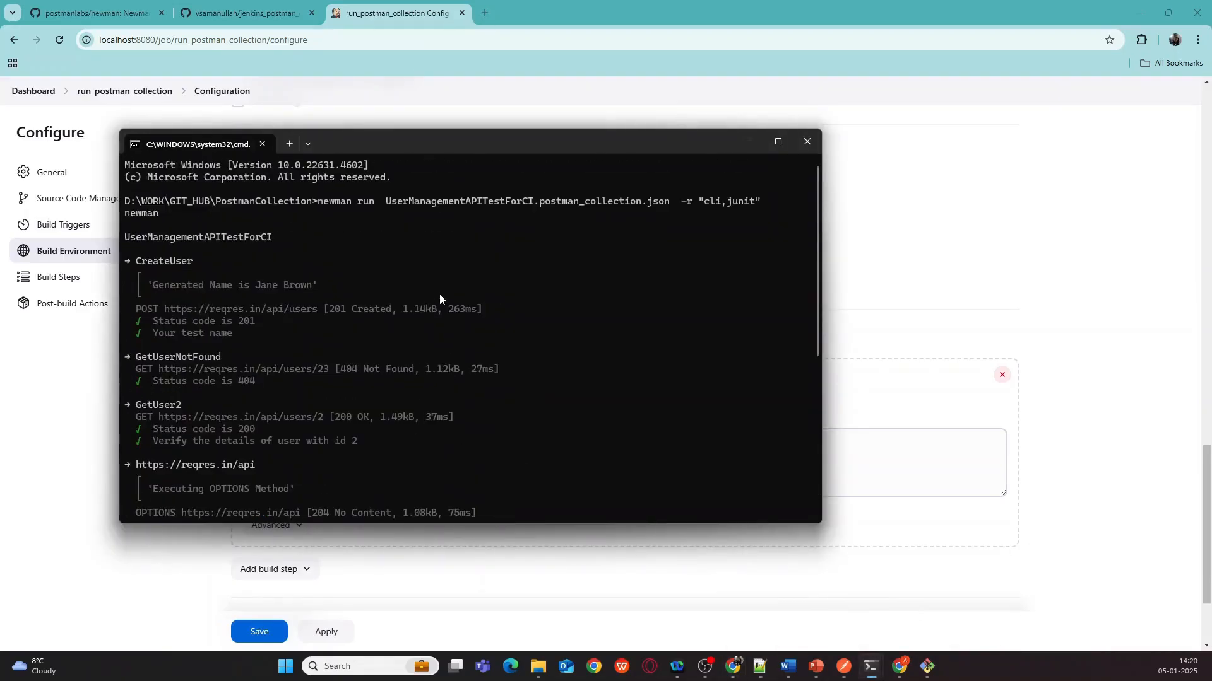
pyautogui.moveTo(335, 207); pyautogui.dragTo(763, 205)
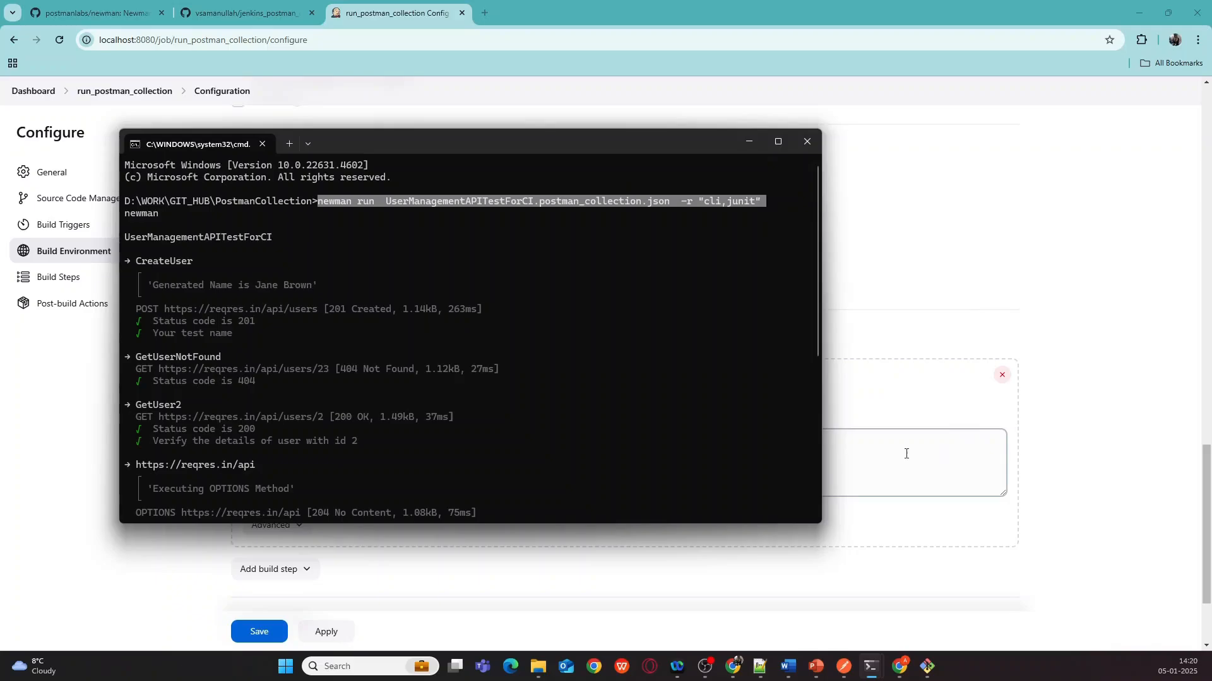
pyautogui.click(954, 438)
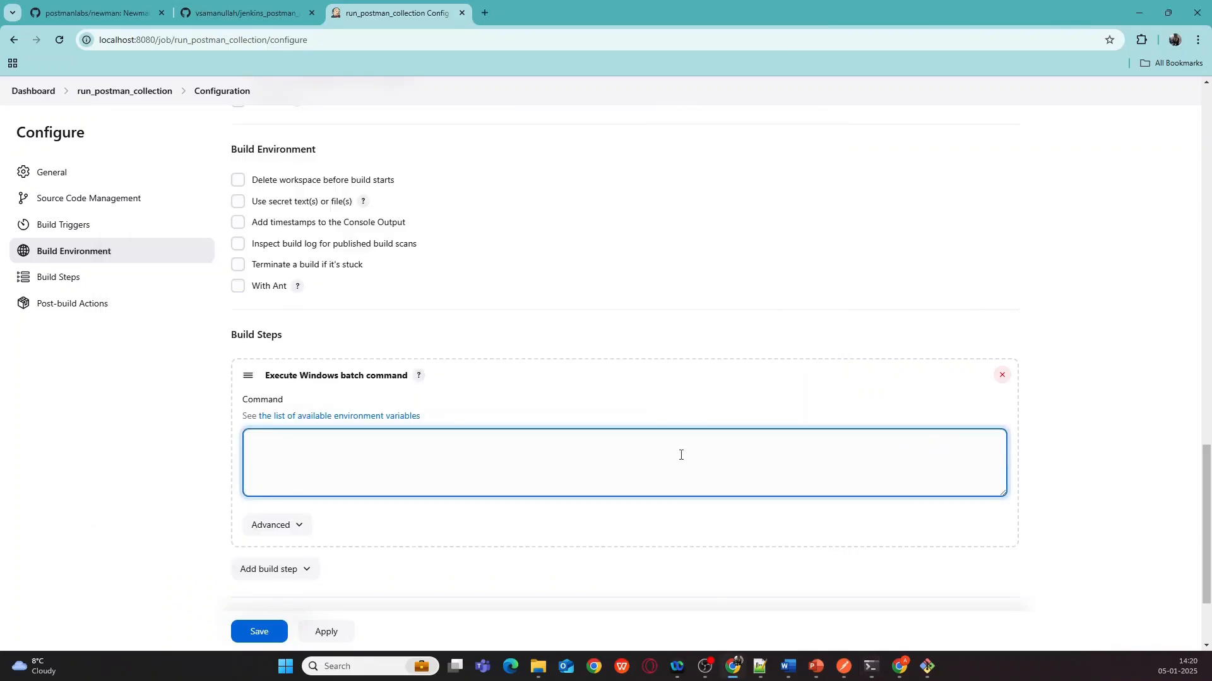
pyautogui.hotkey('ctrl', 'v')
pyautogui.hotkey('ctrl', 'a')
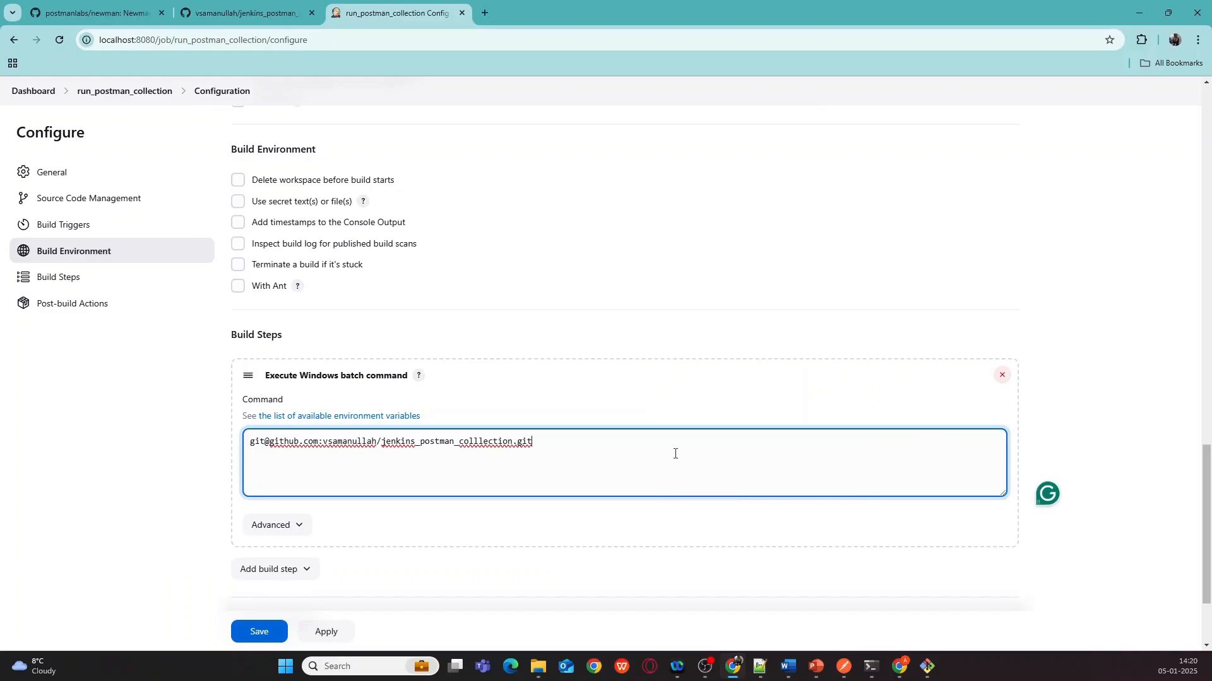
pyautogui.press('BackSpace')
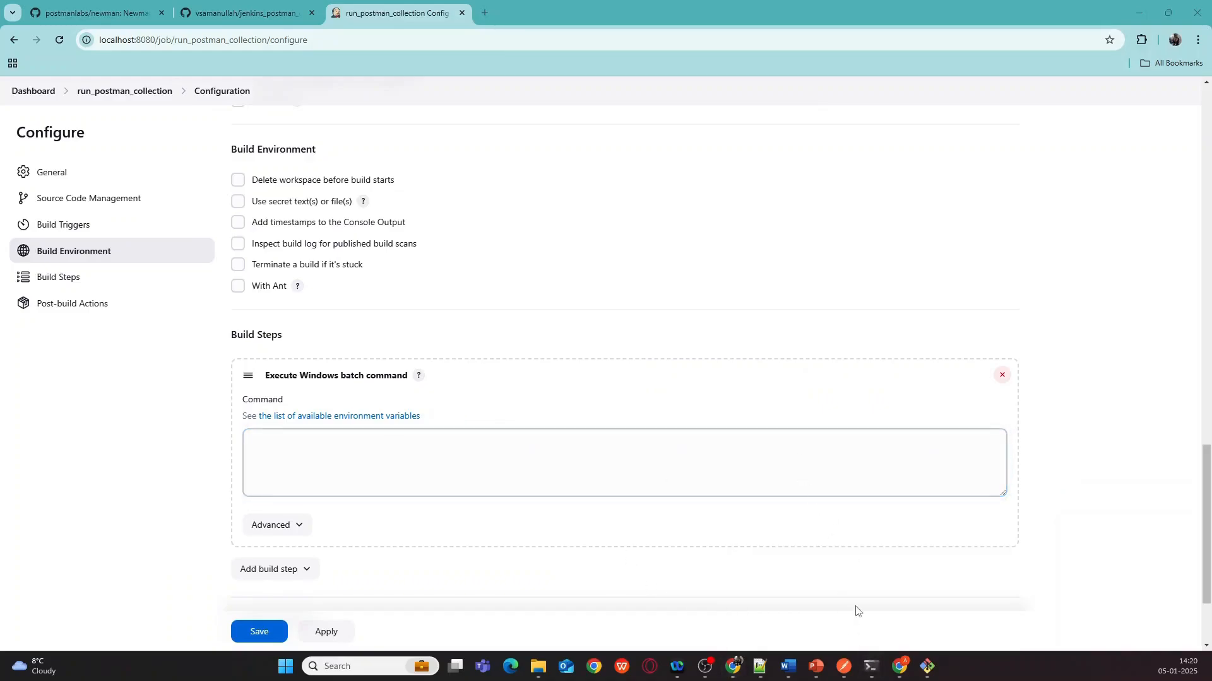
# - Enter newman run UserManagementAPITestForCI.postman_collection.json -r "cli,junit" as the command and save the job
pyautogui.moveTo(871, 663)
pyautogui.click(936, 605)
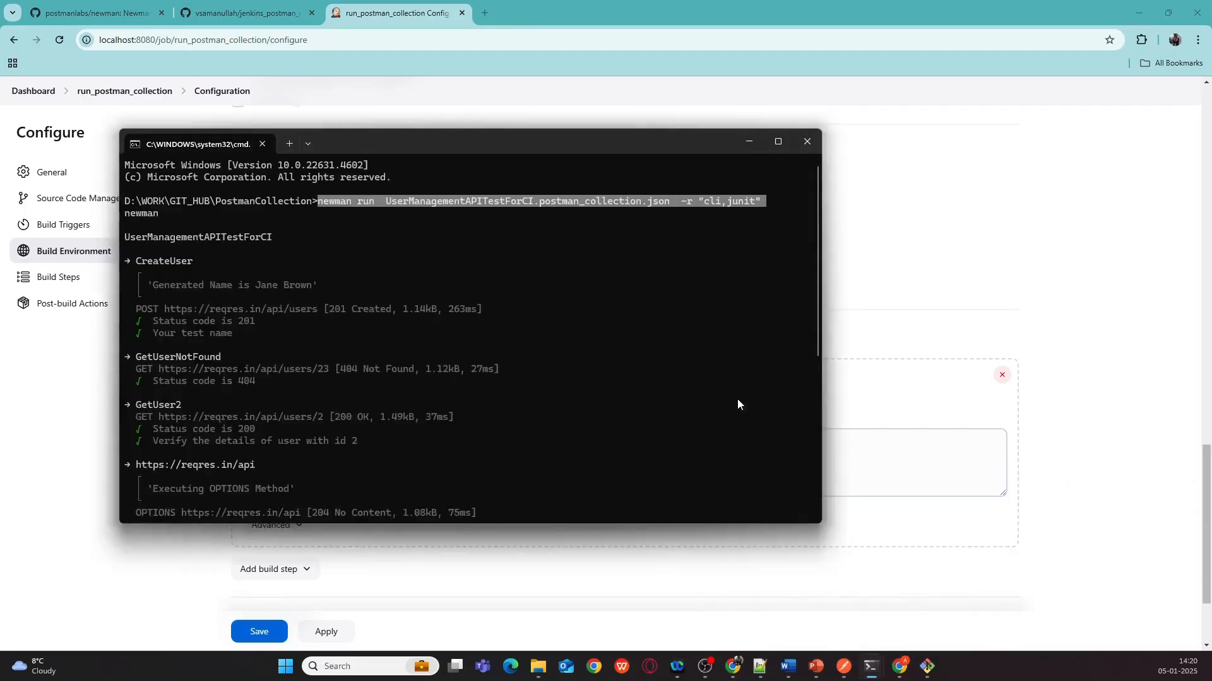
pyautogui.rightClick(695, 470)
pyautogui.scroll(-8, 697, 434)
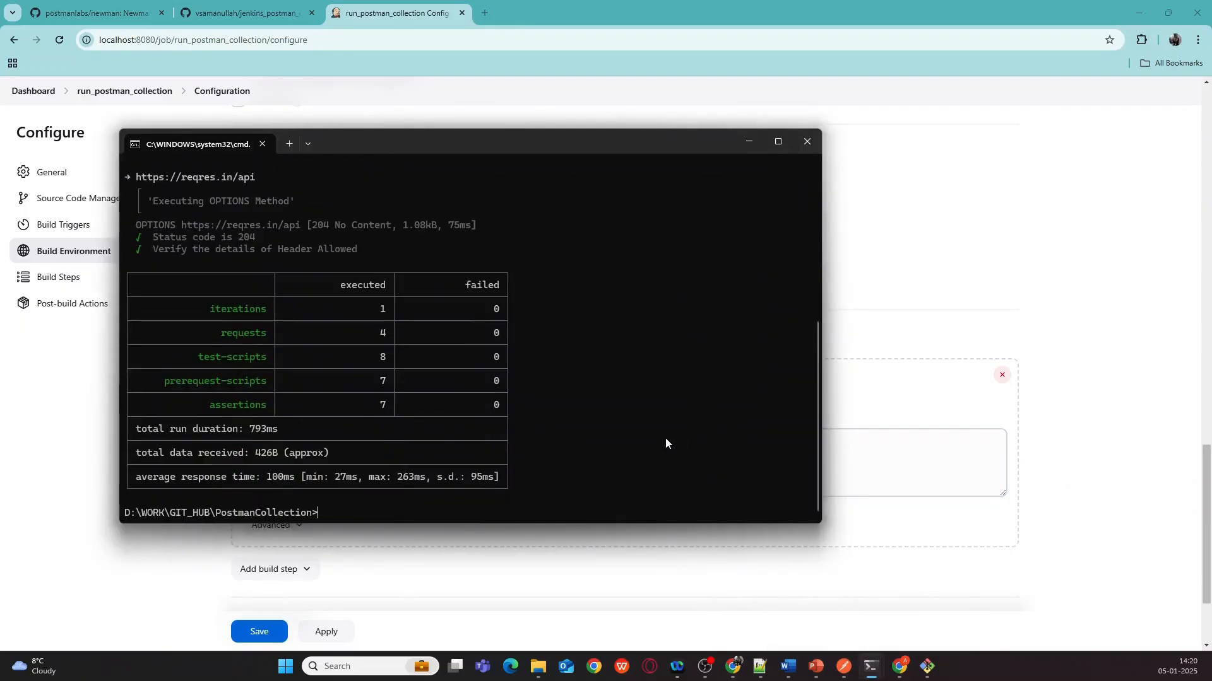
pyautogui.rightClick(608, 482)
pyautogui.click(849, 452)
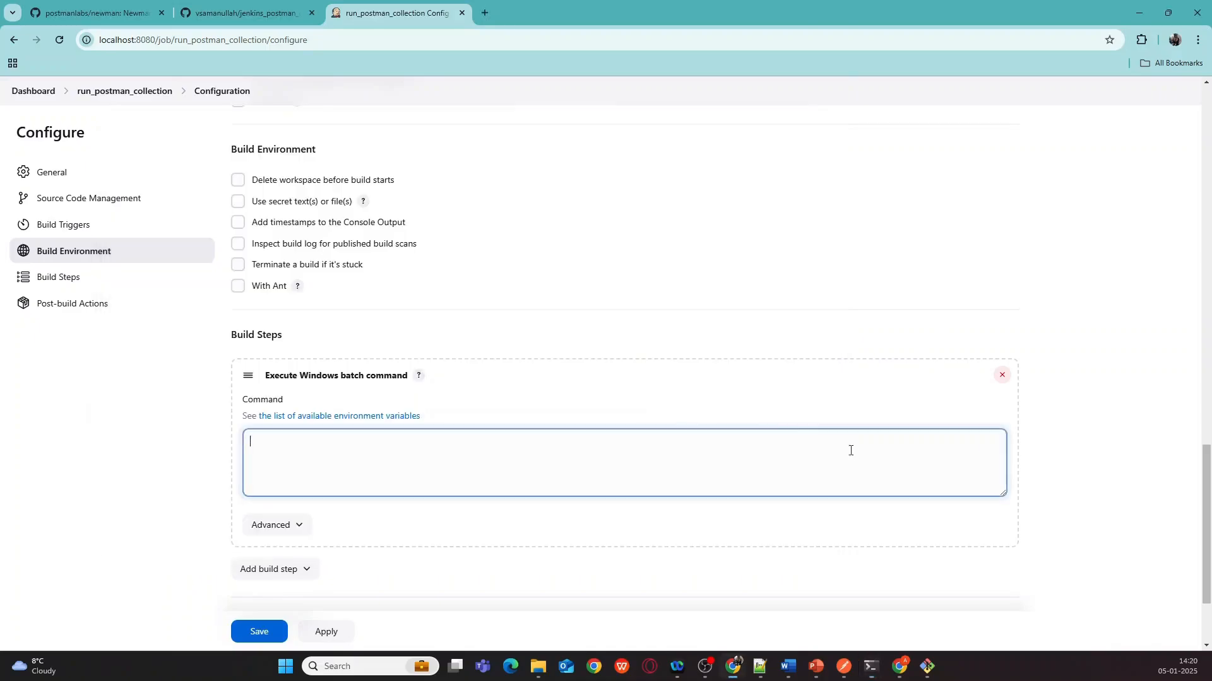
pyautogui.hotkey('ctrl', 'v')
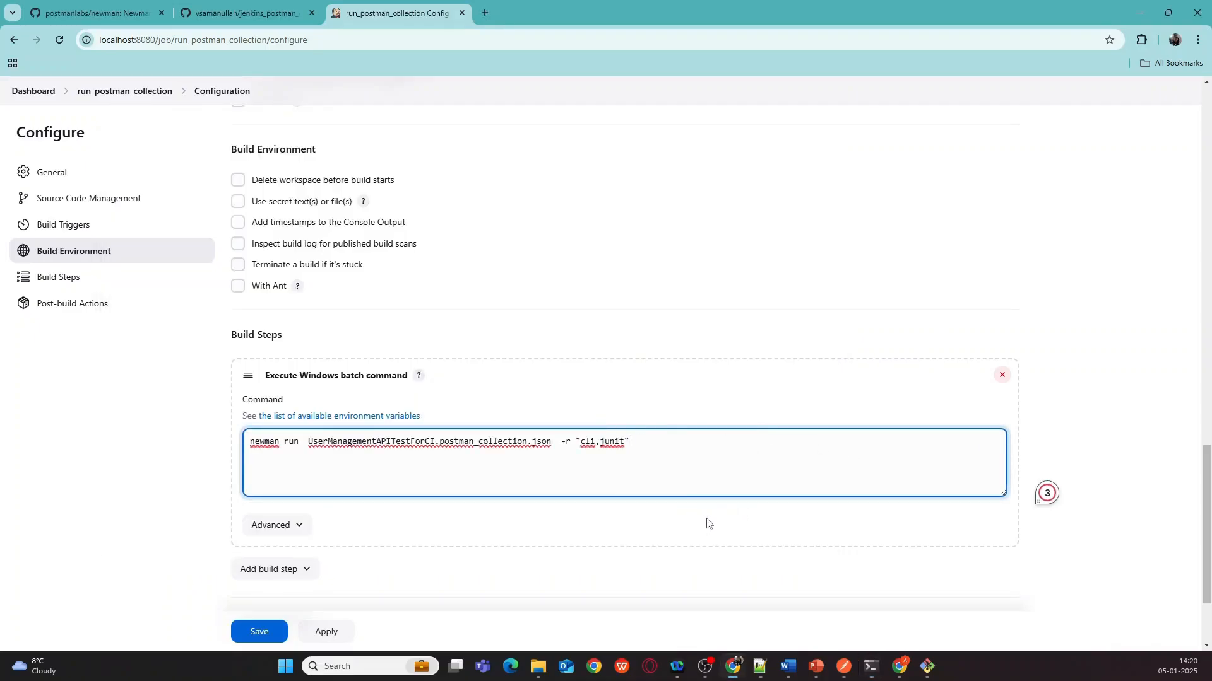
pyautogui.click(1080, 332)
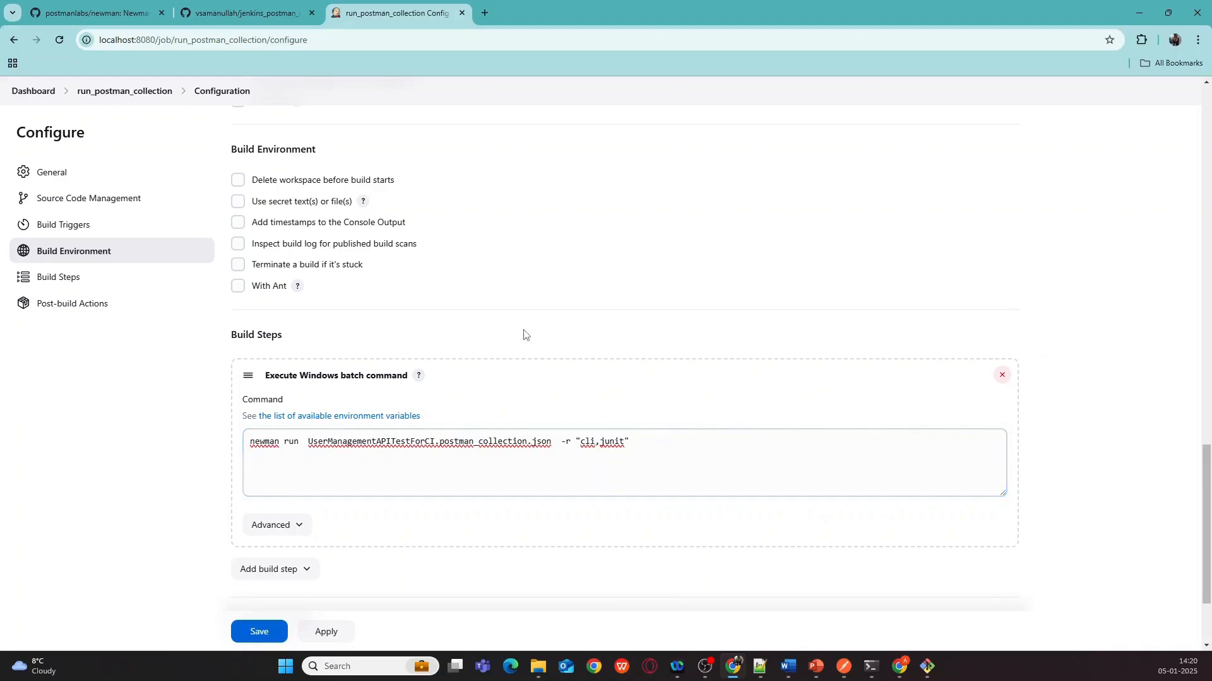
pyautogui.scroll(-2, 523, 335)
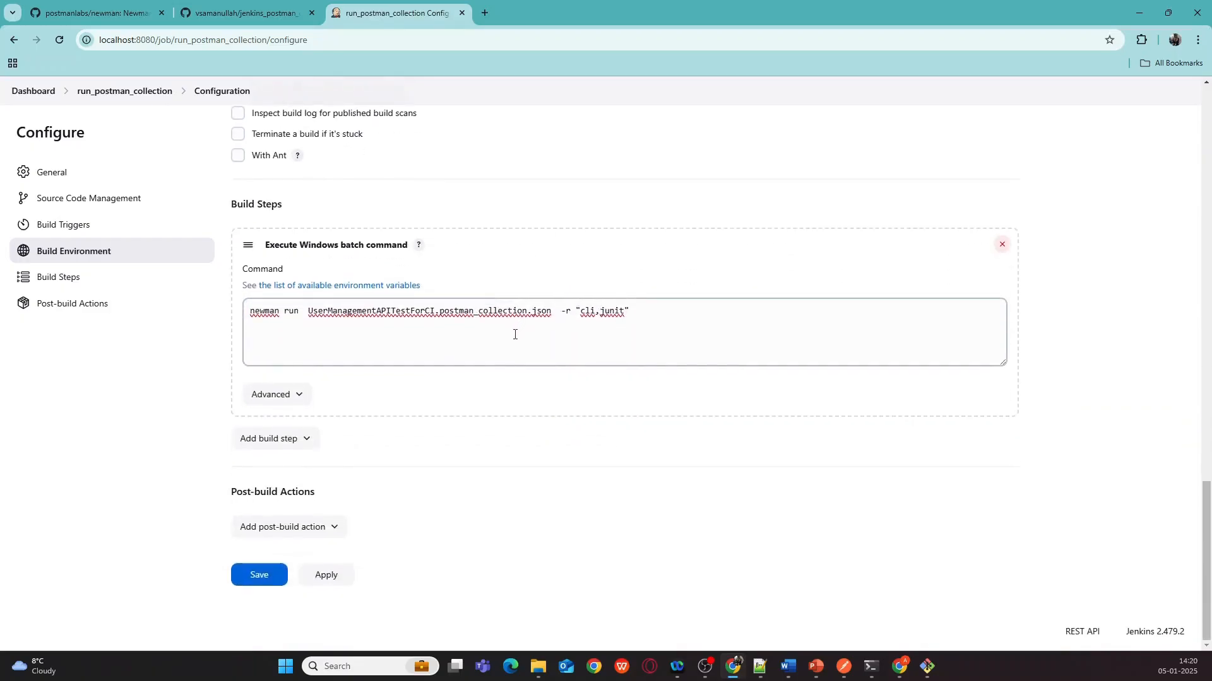
pyautogui.click(262, 580)
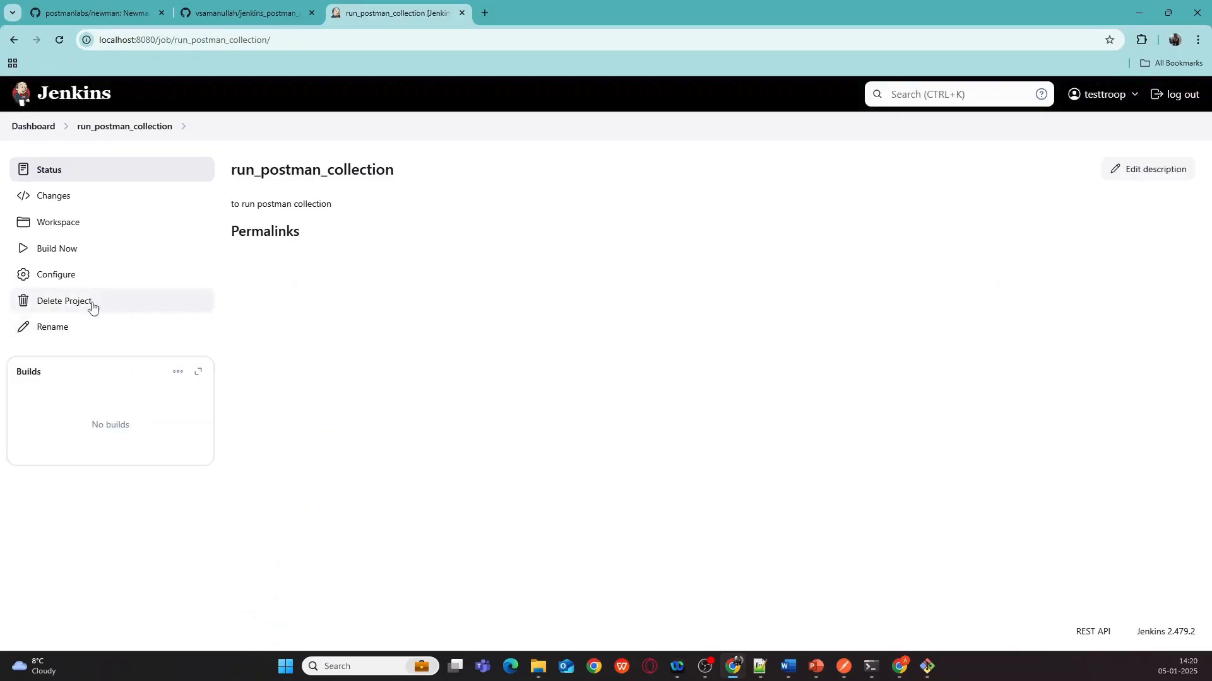
# - Reopen the job configuration and add Publish JUnit test result report, filtering post-build actions by 'junit'
pyautogui.click(72, 285)
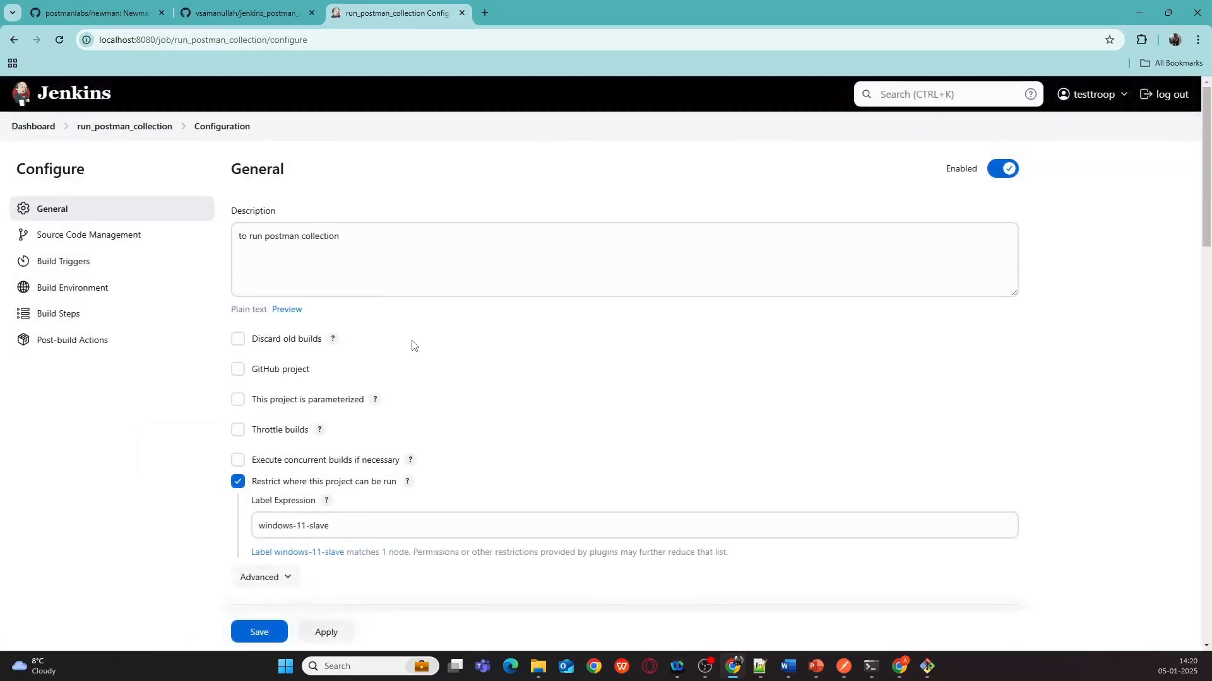
pyautogui.scroll(-2, 414, 342)
pyautogui.scroll(-15, 416, 341)
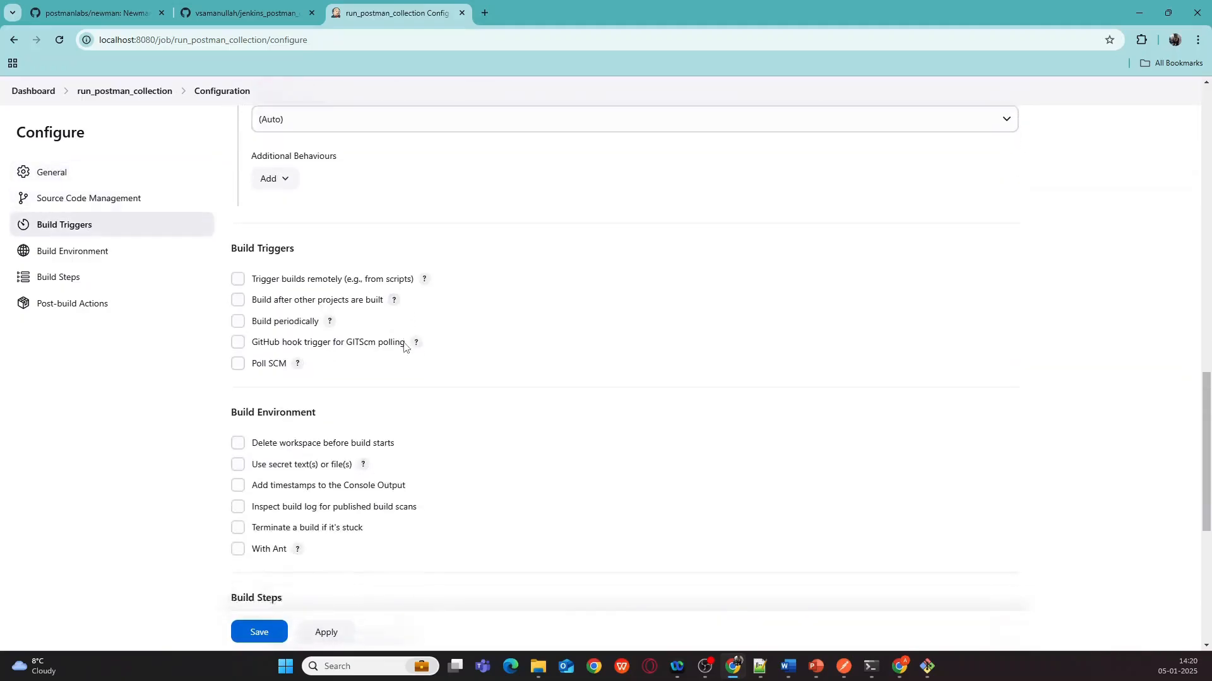
pyautogui.scroll(-4, 404, 355)
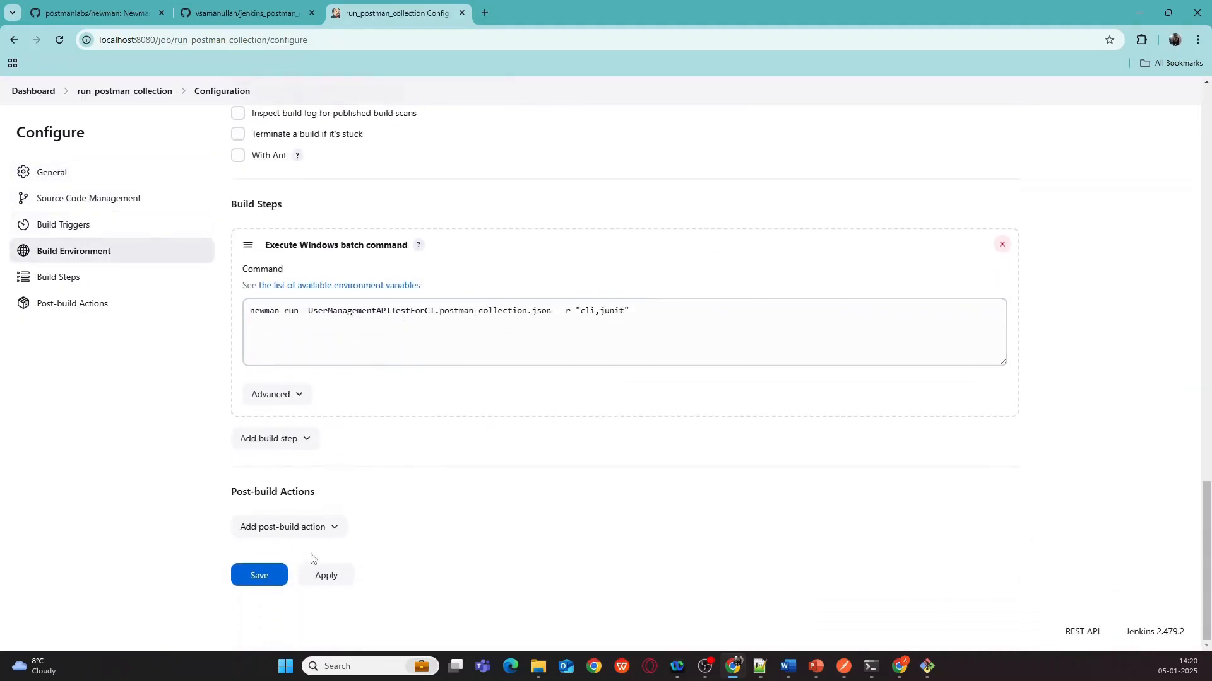
pyautogui.click(335, 529)
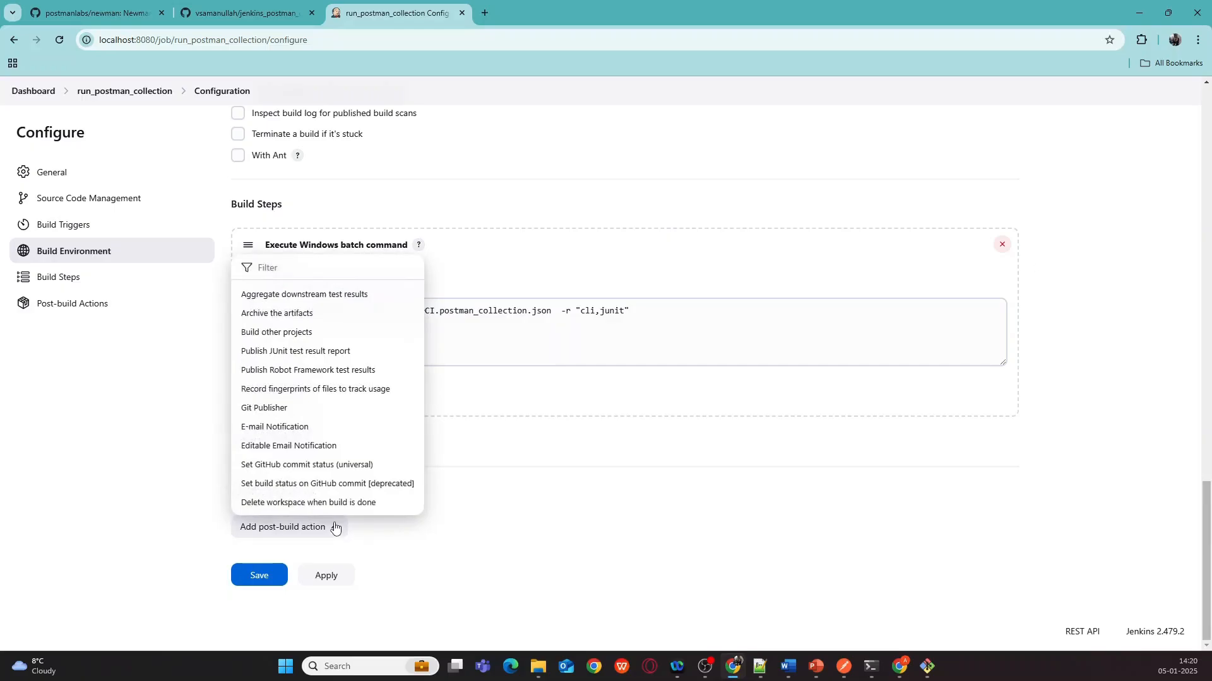
pyautogui.click(277, 270)
pyautogui.write('junoi')
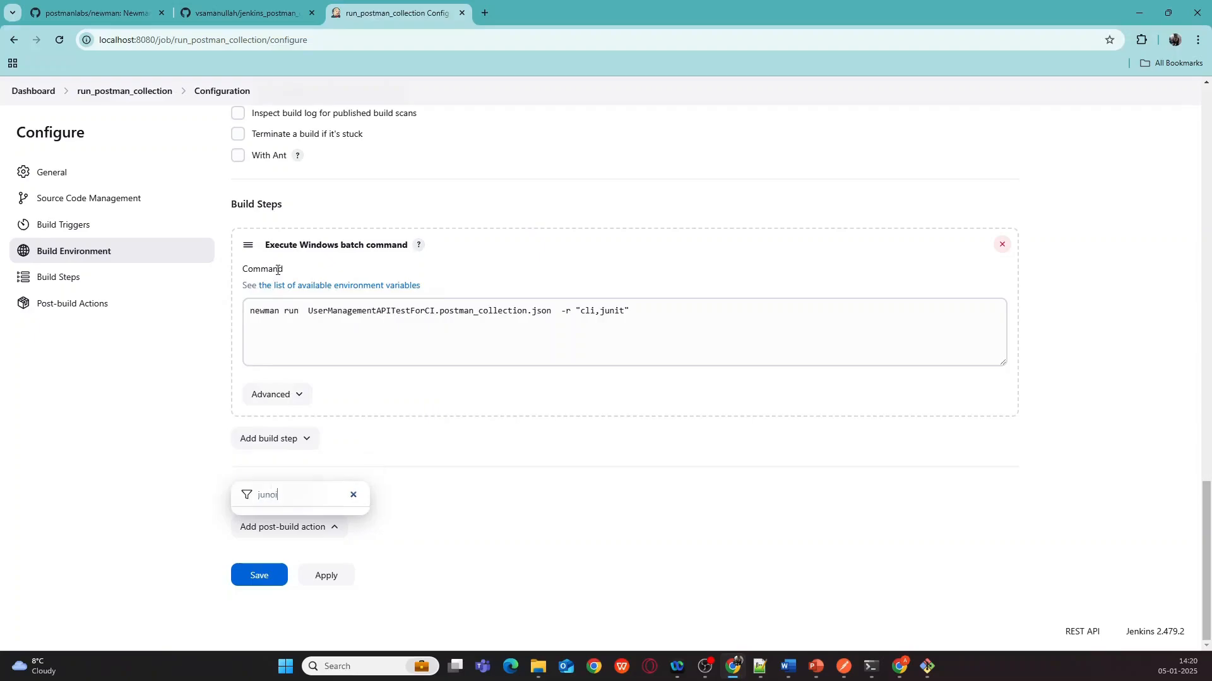
pyautogui.press('BackSpace')
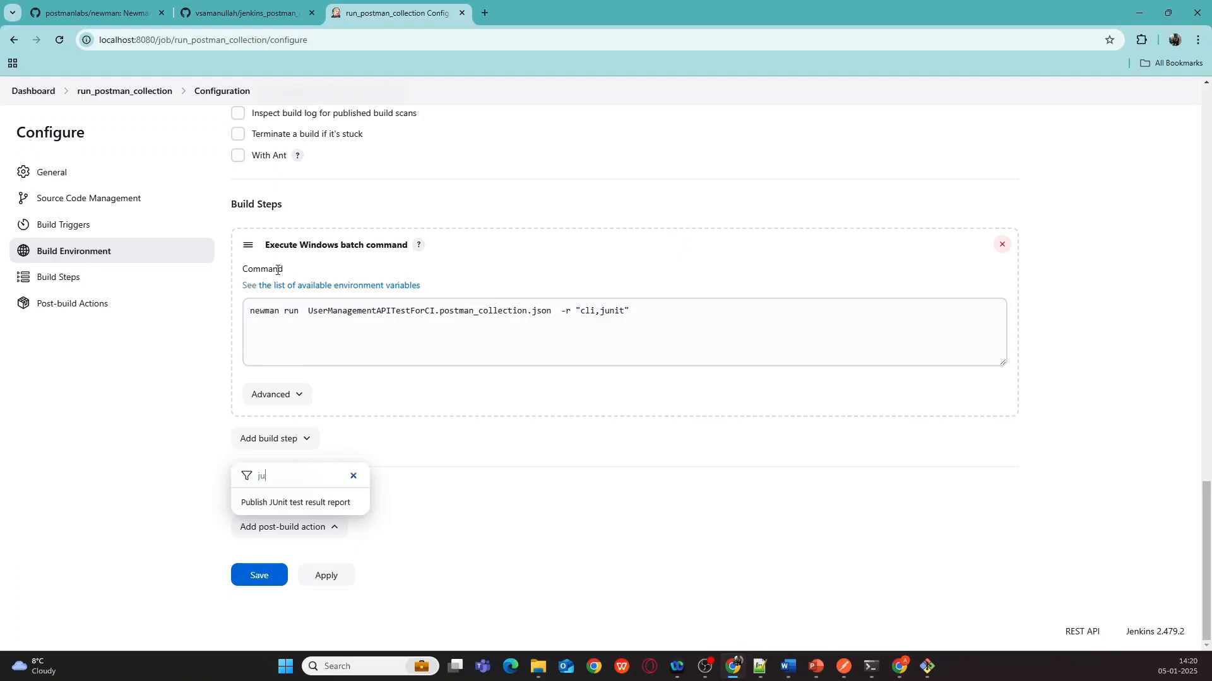
pyautogui.press('BackSpace')
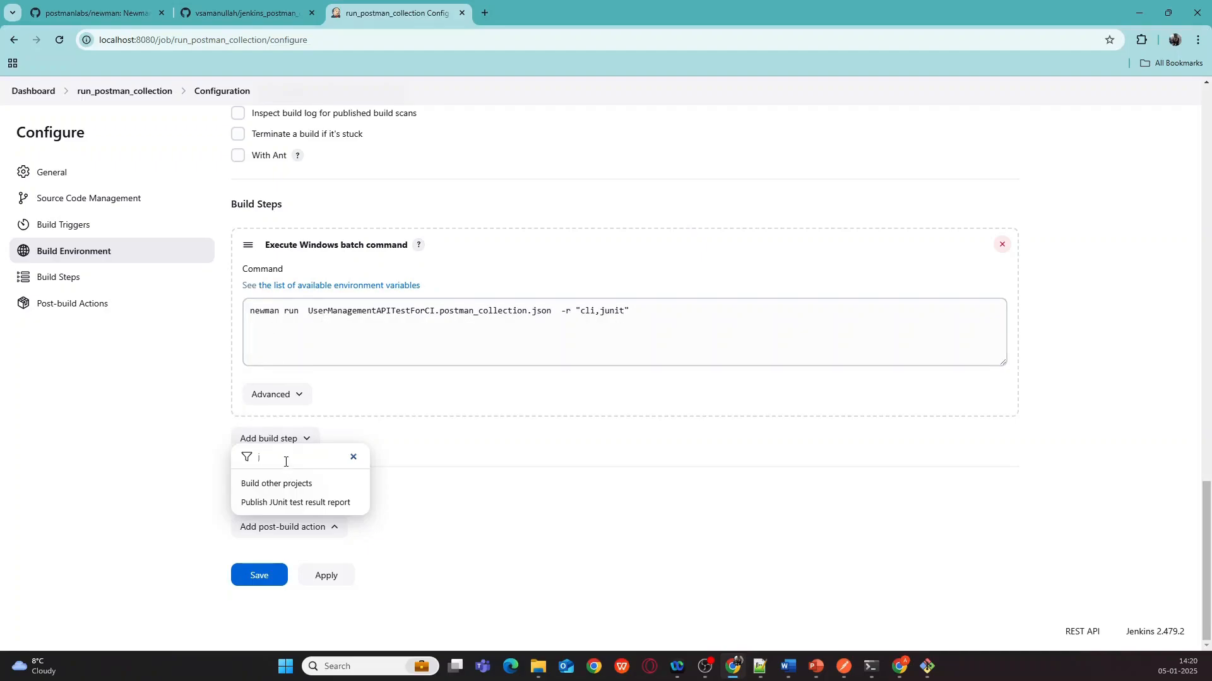
pyautogui.click(282, 503)
pyautogui.scroll(-2, 404, 385)
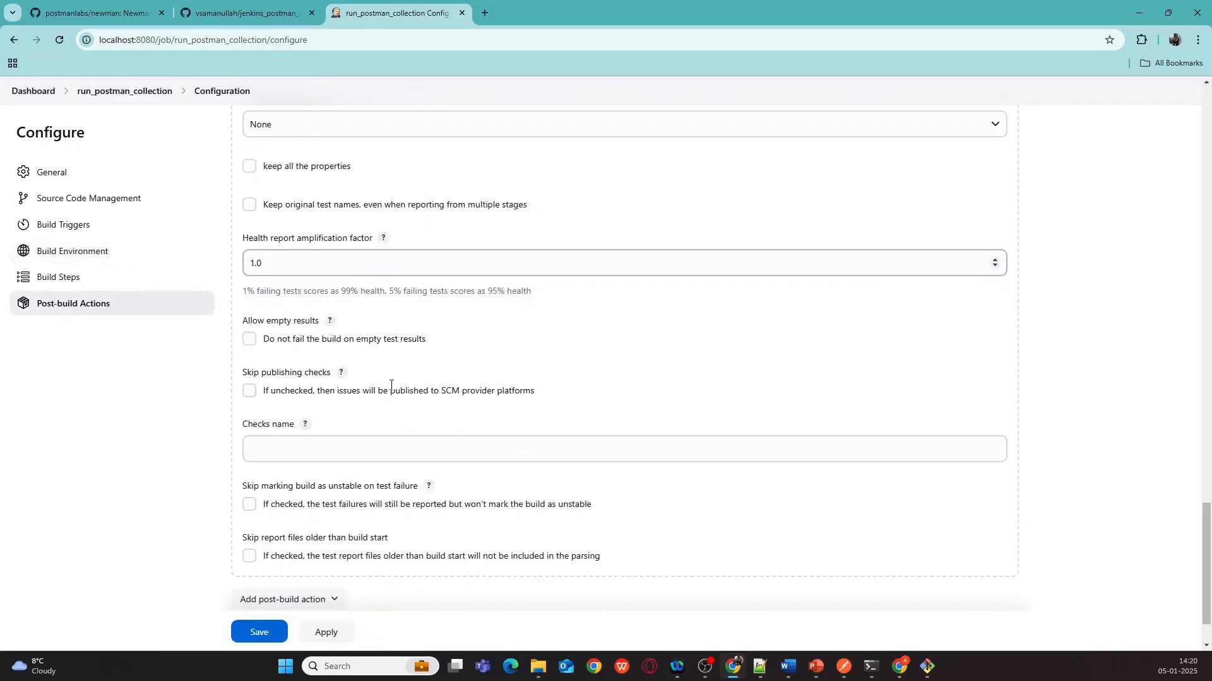
# - Copy the newman folder name from File Explorer and enter newman/*xml as the Test report XMLs
pyautogui.scroll(3, 390, 384)
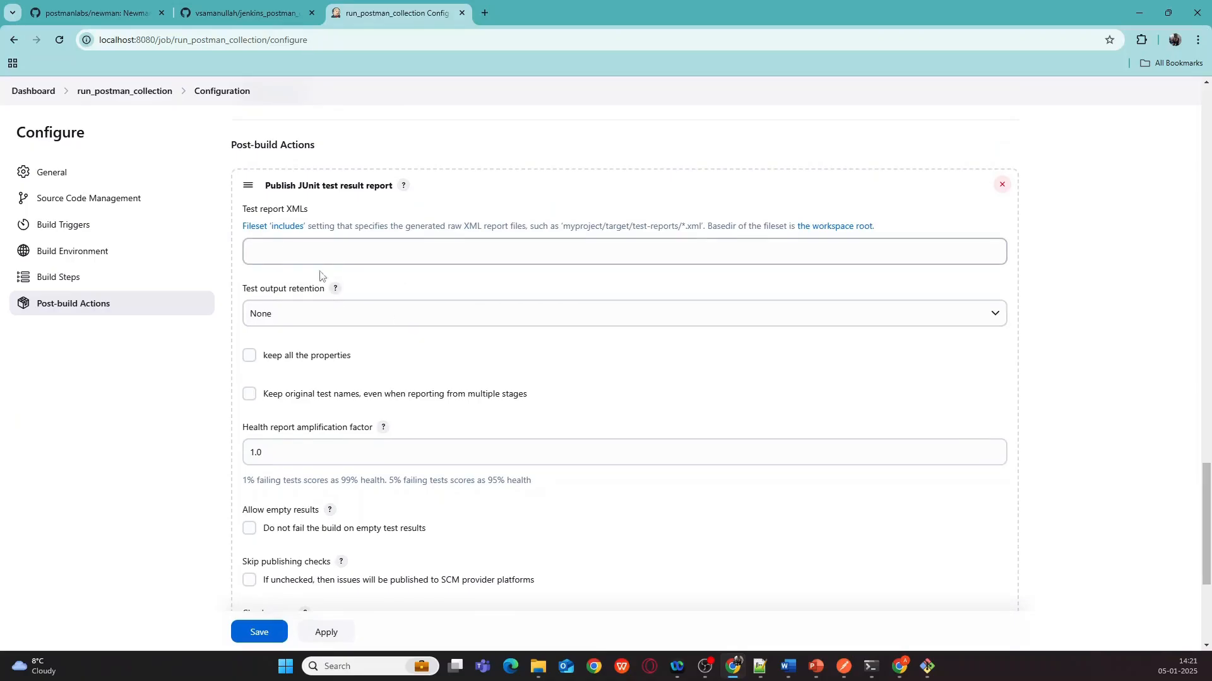
pyautogui.moveTo(538, 679)
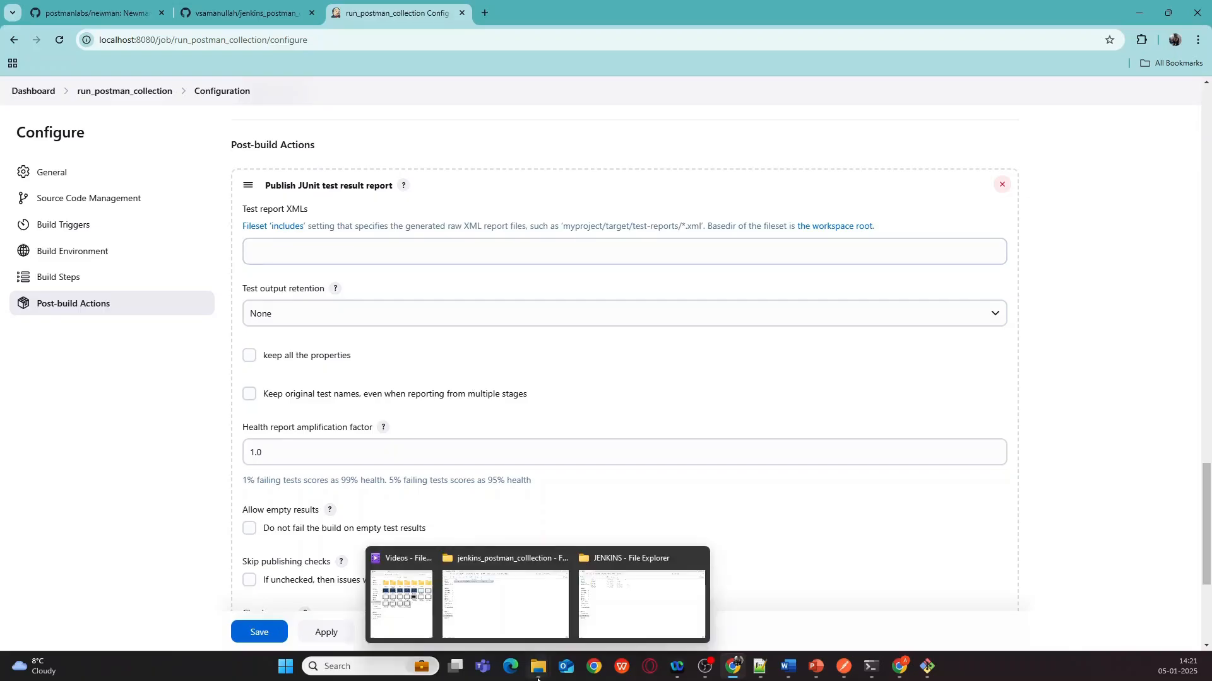
pyautogui.click(504, 593)
pyautogui.click(467, 36)
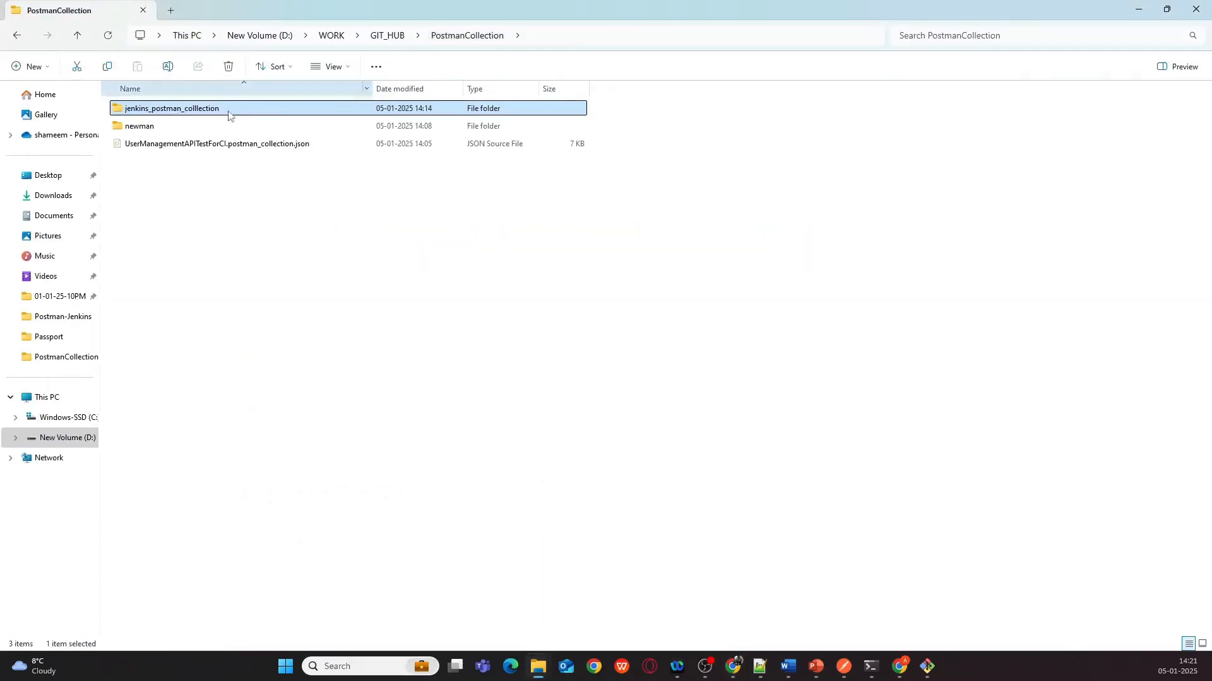
pyautogui.click(157, 126)
pyautogui.click(159, 126)
pyautogui.hotkey('ctrl', 'c')
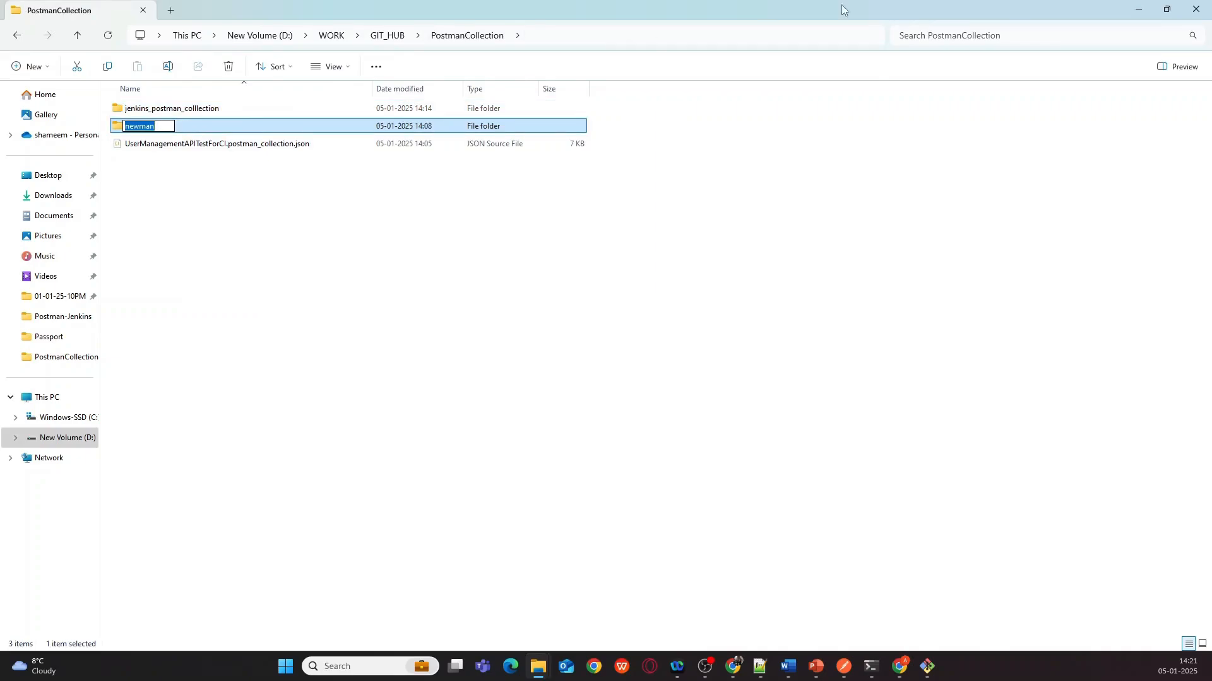
pyautogui.click(1139, 11)
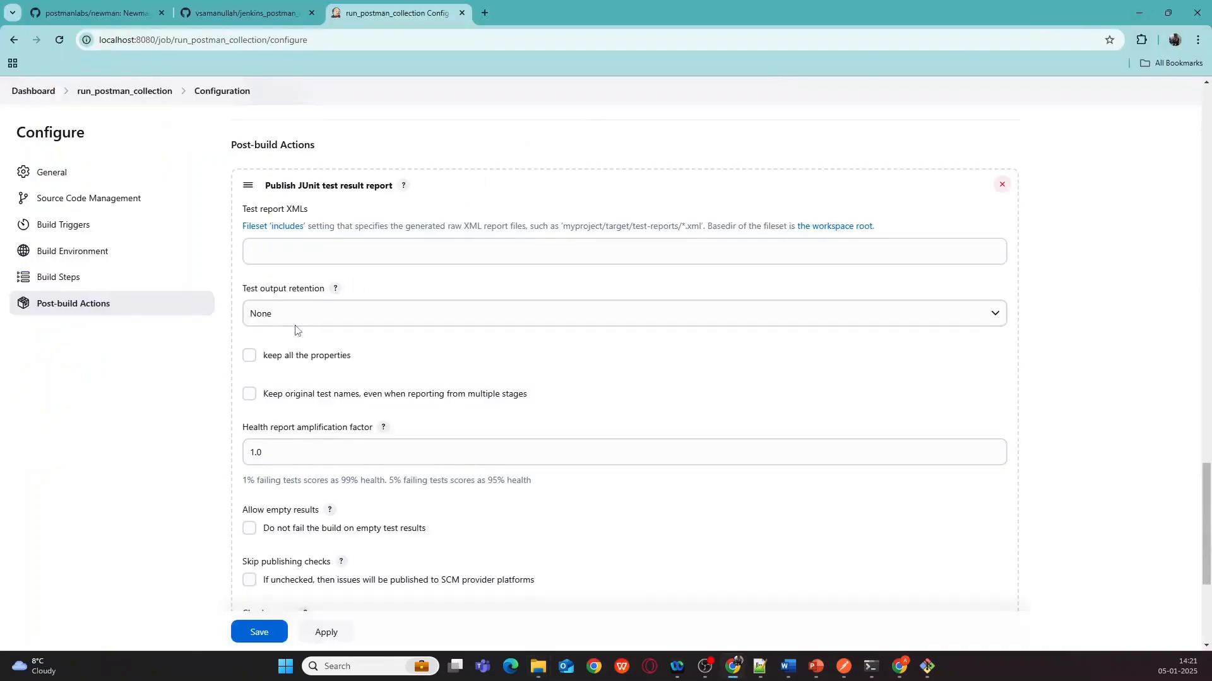
pyautogui.click(327, 247)
pyautogui.hotkey('ctrl', 'v')
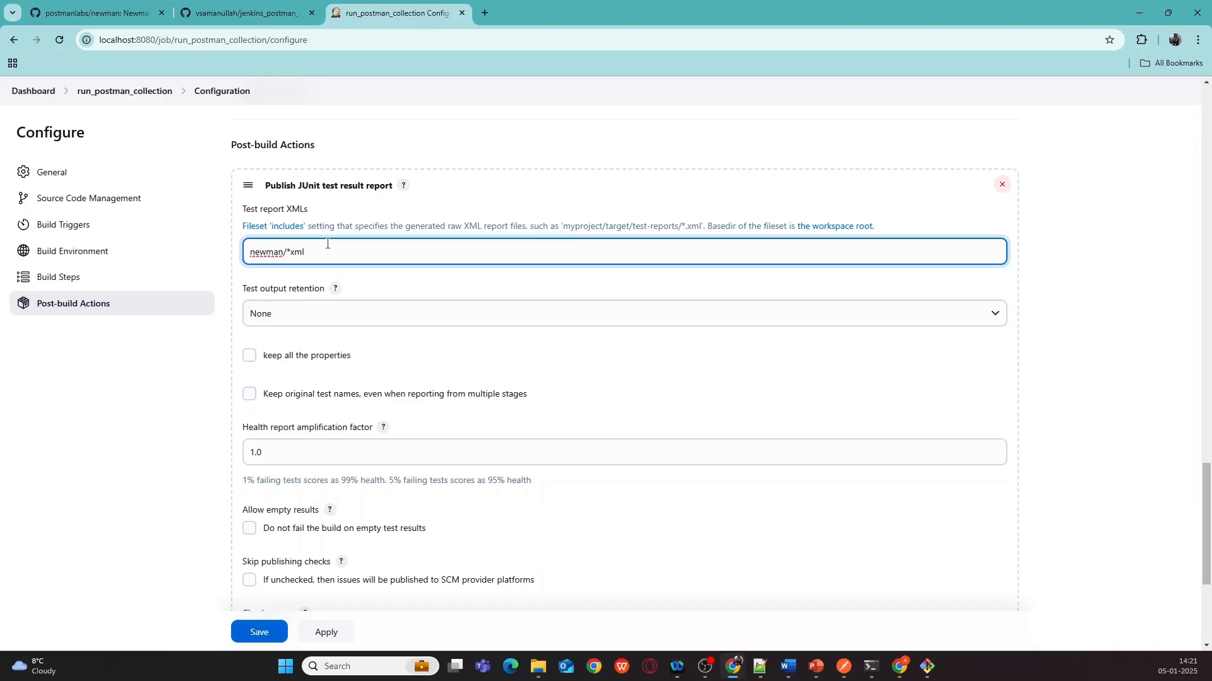
# - Set Test output retention to All tests
pyautogui.click(309, 314)
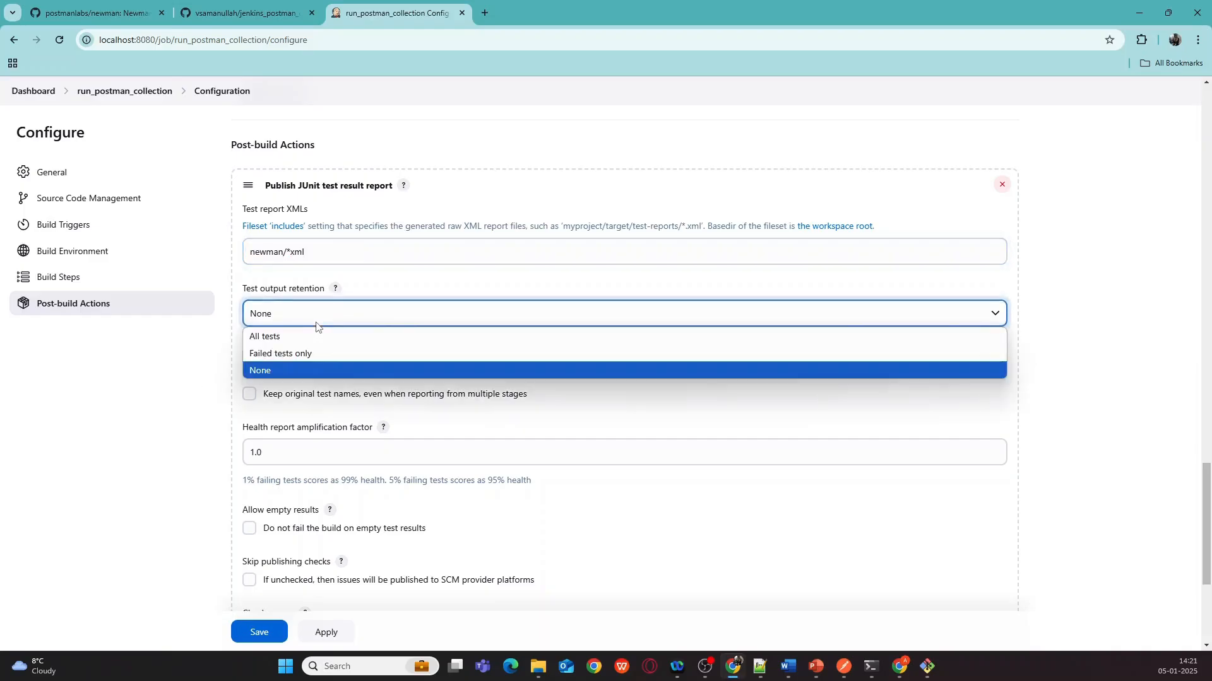
pyautogui.click(283, 343)
pyautogui.scroll(-2, 184, 388)
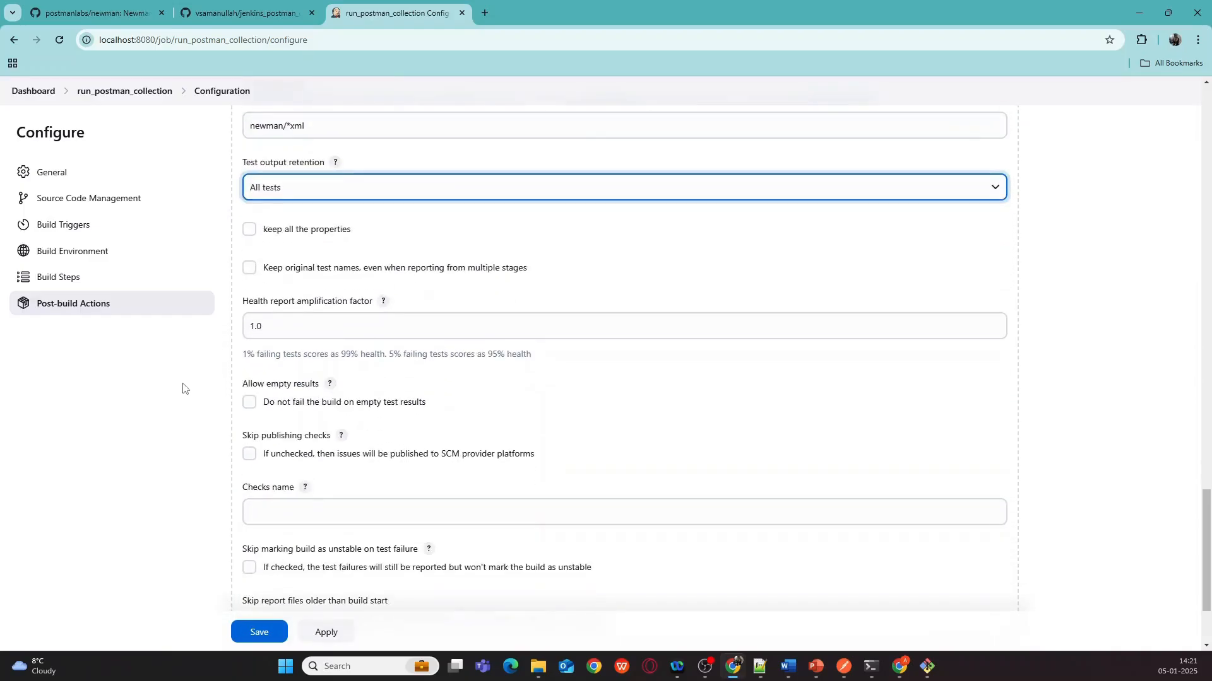
pyautogui.scroll(2, 328, 328)
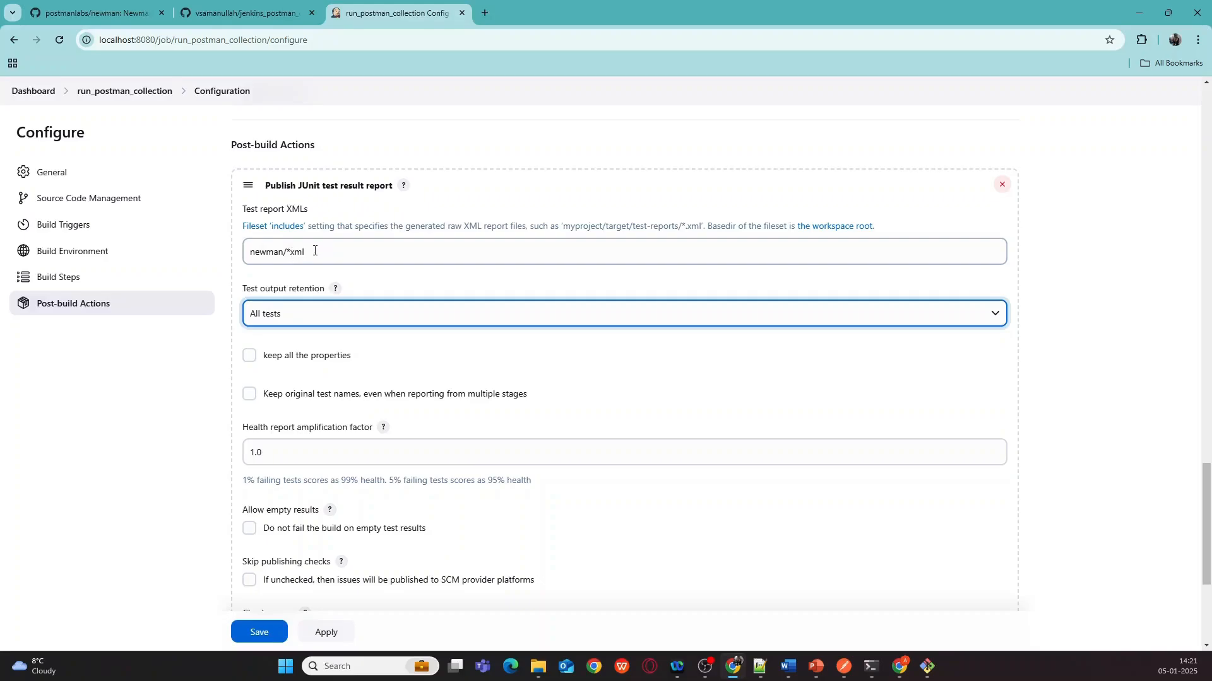
pyautogui.scroll(2, 356, 227)
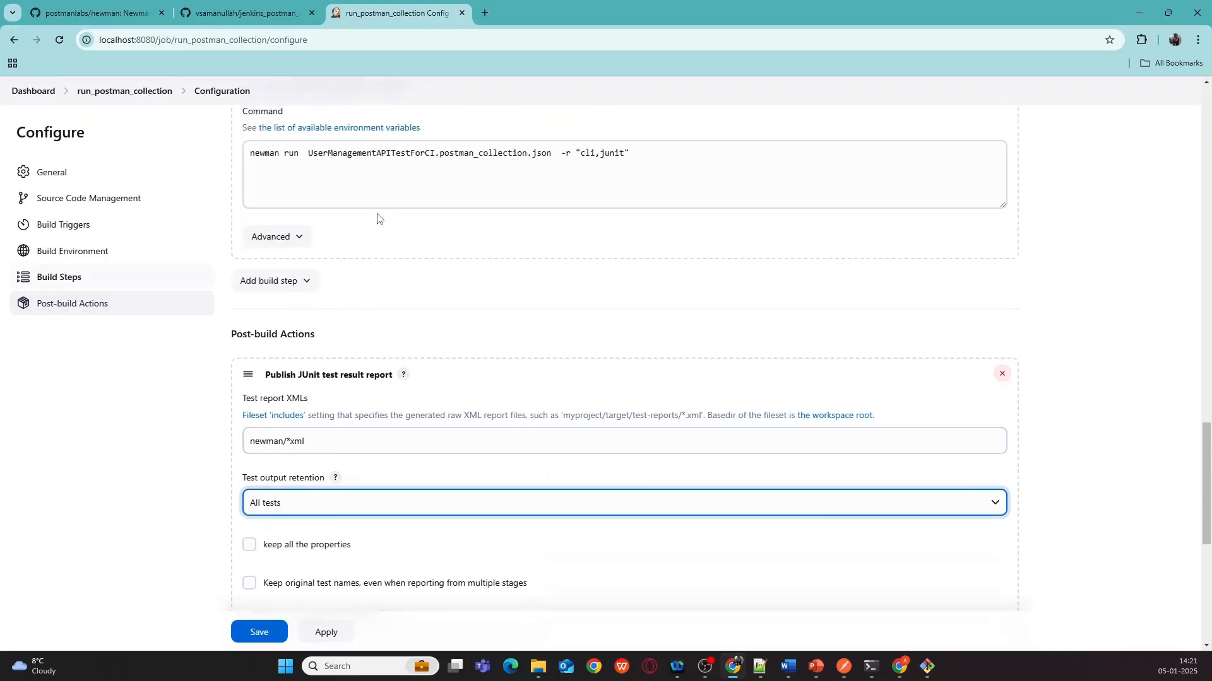
pyautogui.scroll(-2, 378, 217)
pyautogui.scroll(2, 378, 230)
pyautogui.scroll(1, 377, 228)
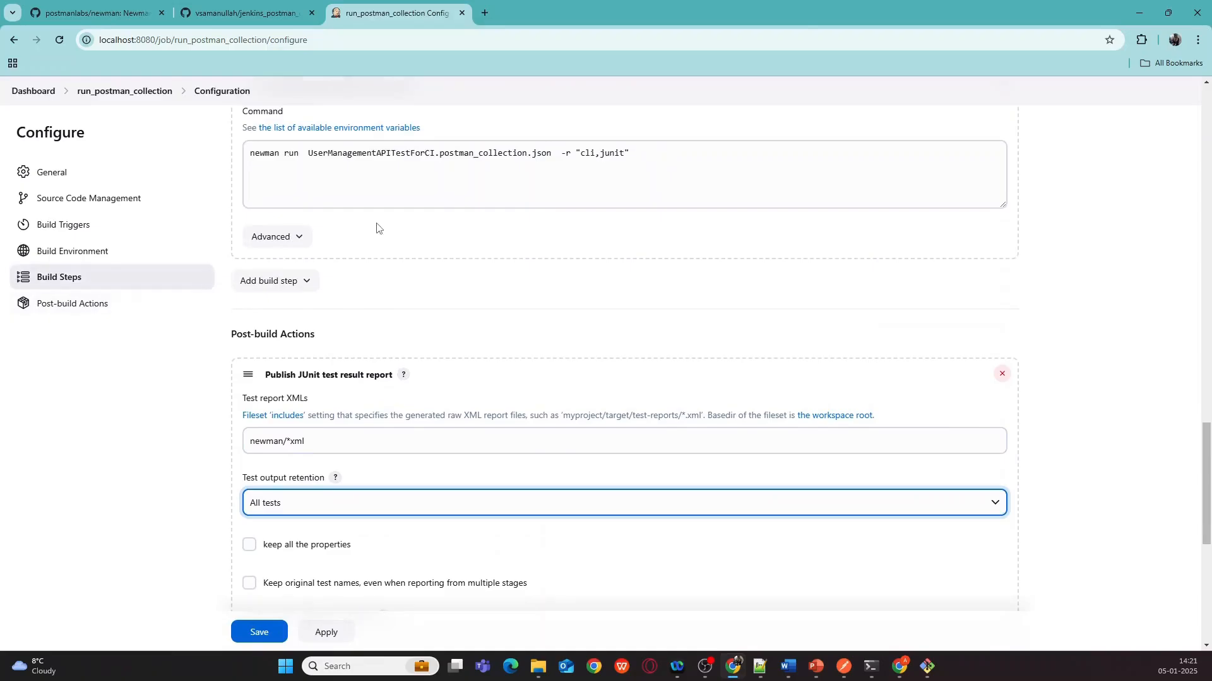
pyautogui.scroll(-6, 376, 229)
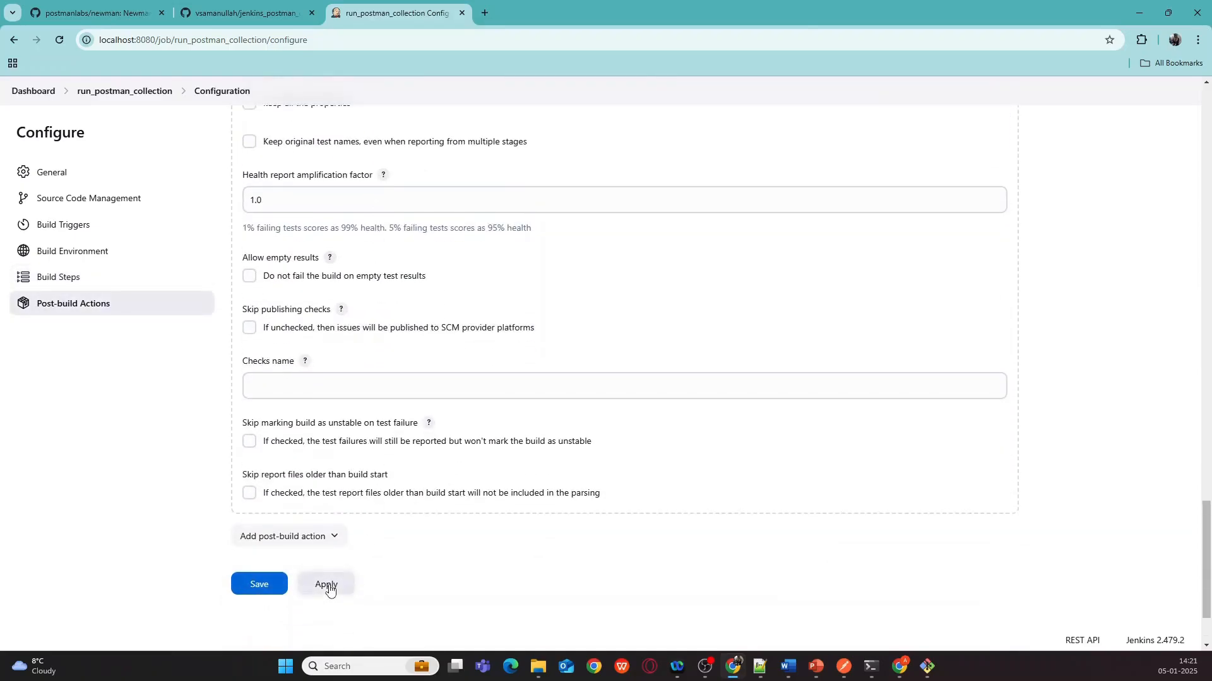
# - Apply and save the job configuration, then open the offline windows-11-slave agent page under Nodes
pyautogui.click(328, 587)
pyautogui.click(255, 585)
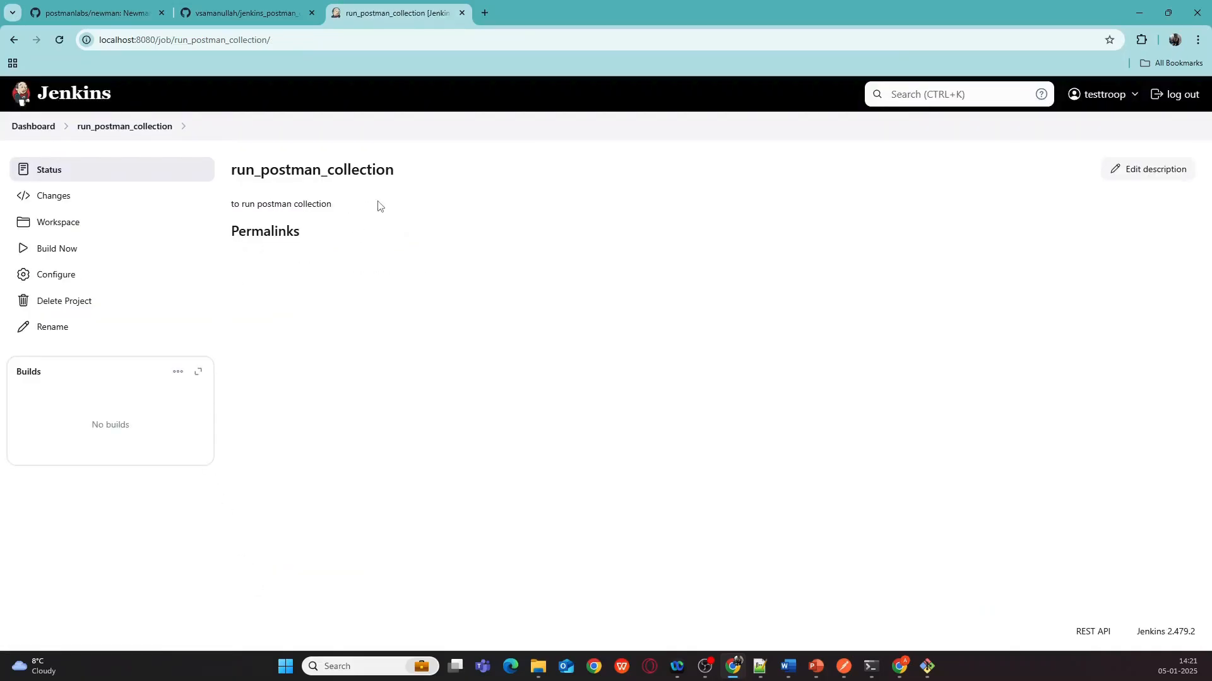
pyautogui.click(33, 127)
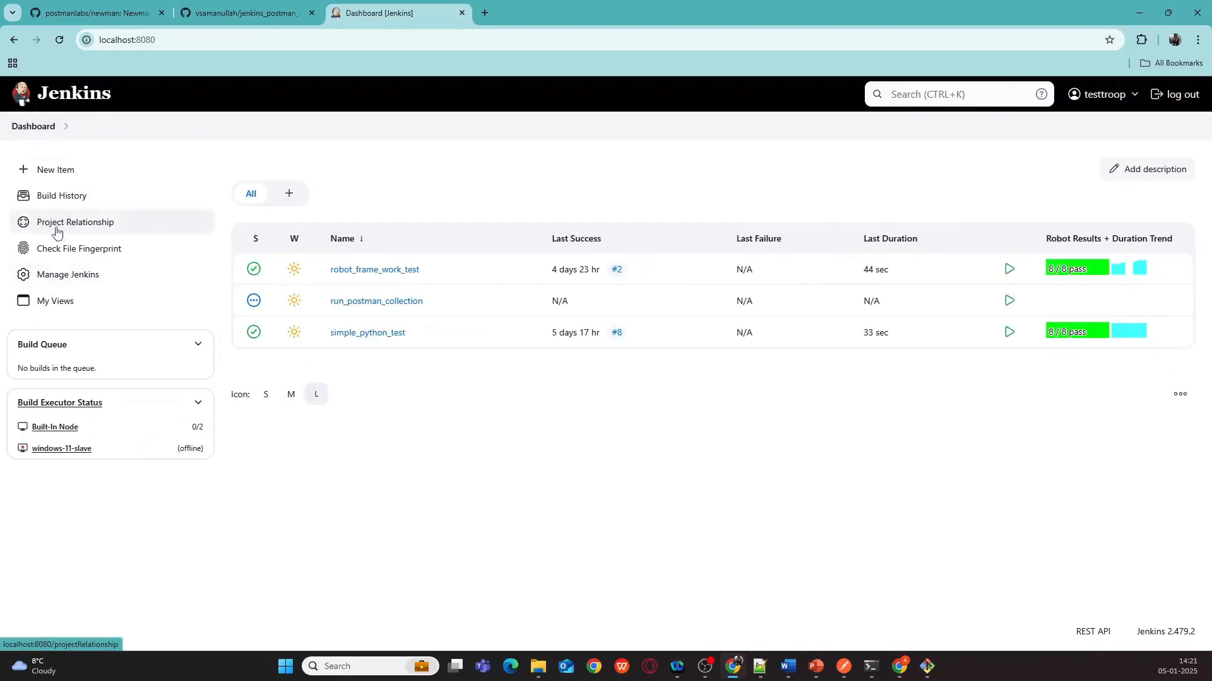
pyautogui.click(60, 281)
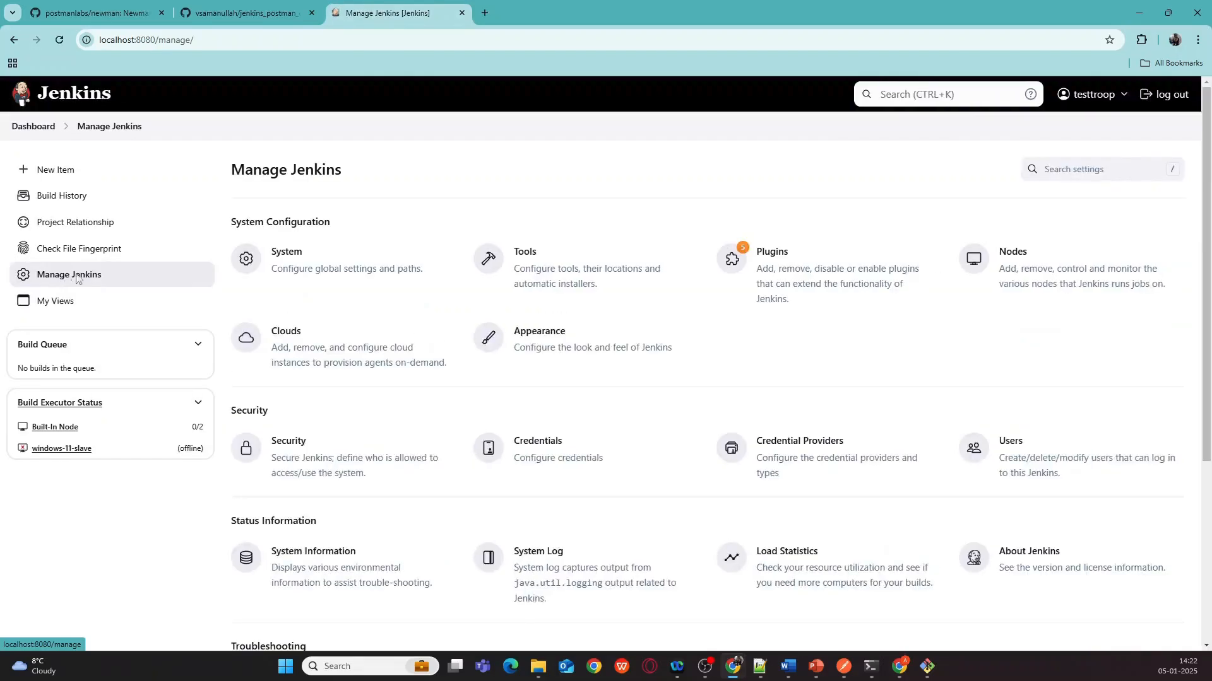
pyautogui.click(1012, 274)
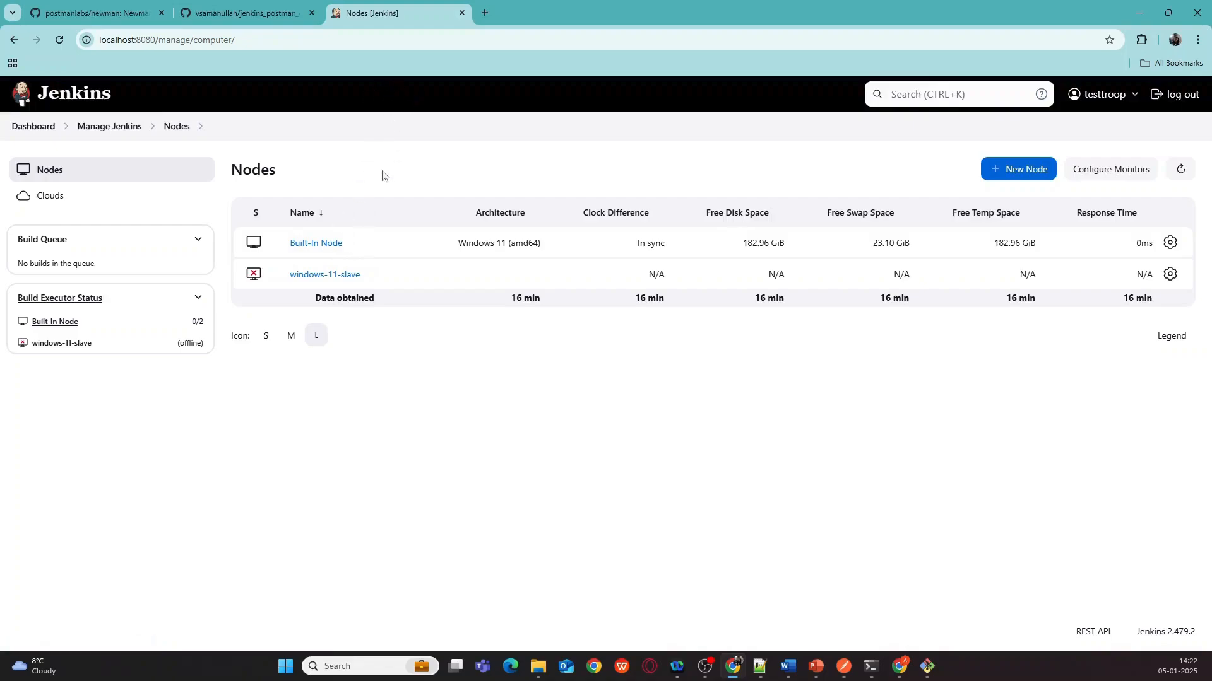
pyautogui.click(321, 276)
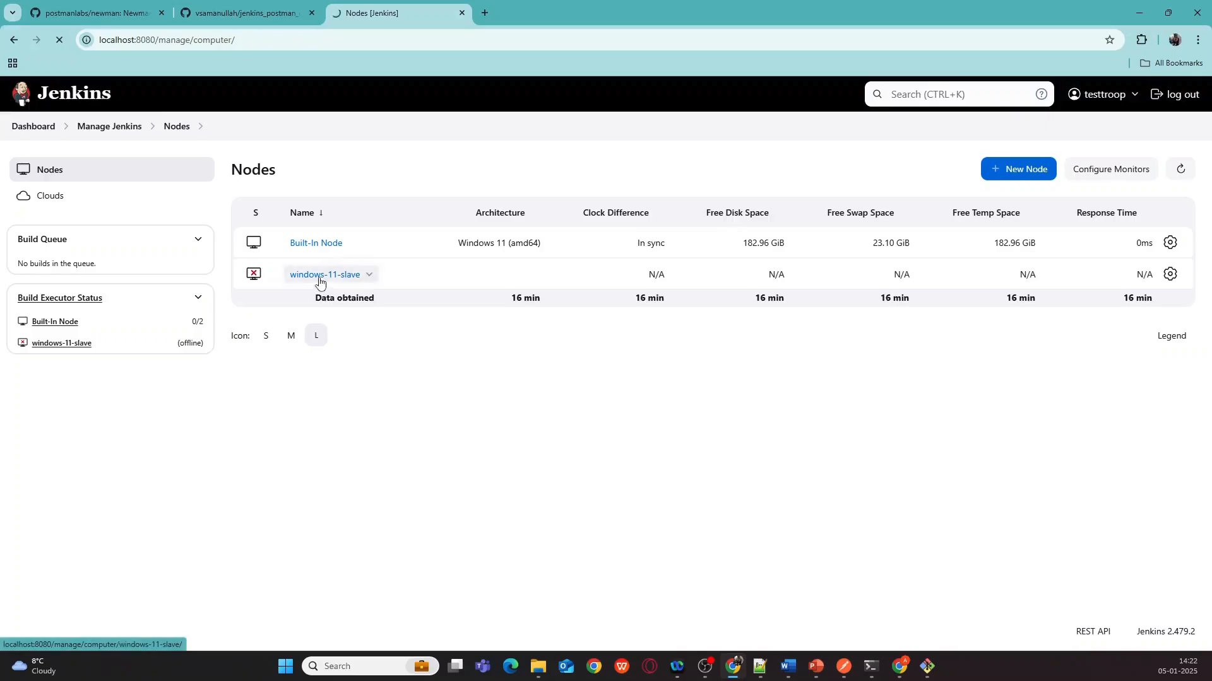
# - Copy the Windows 'java -jar agent.jar' launch command shown on the agent page
pyautogui.scroll(-1, 344, 284)
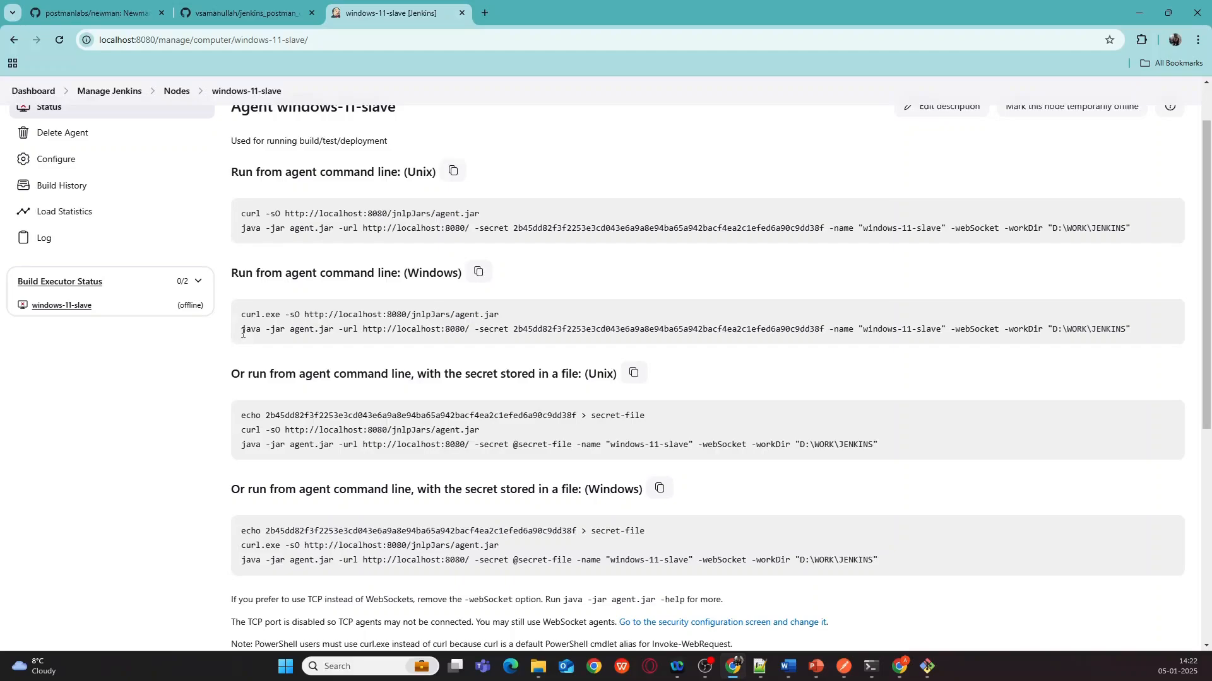
pyautogui.moveTo(242, 332); pyautogui.dragTo(1015, 340)
pyautogui.rightClick(1014, 340)
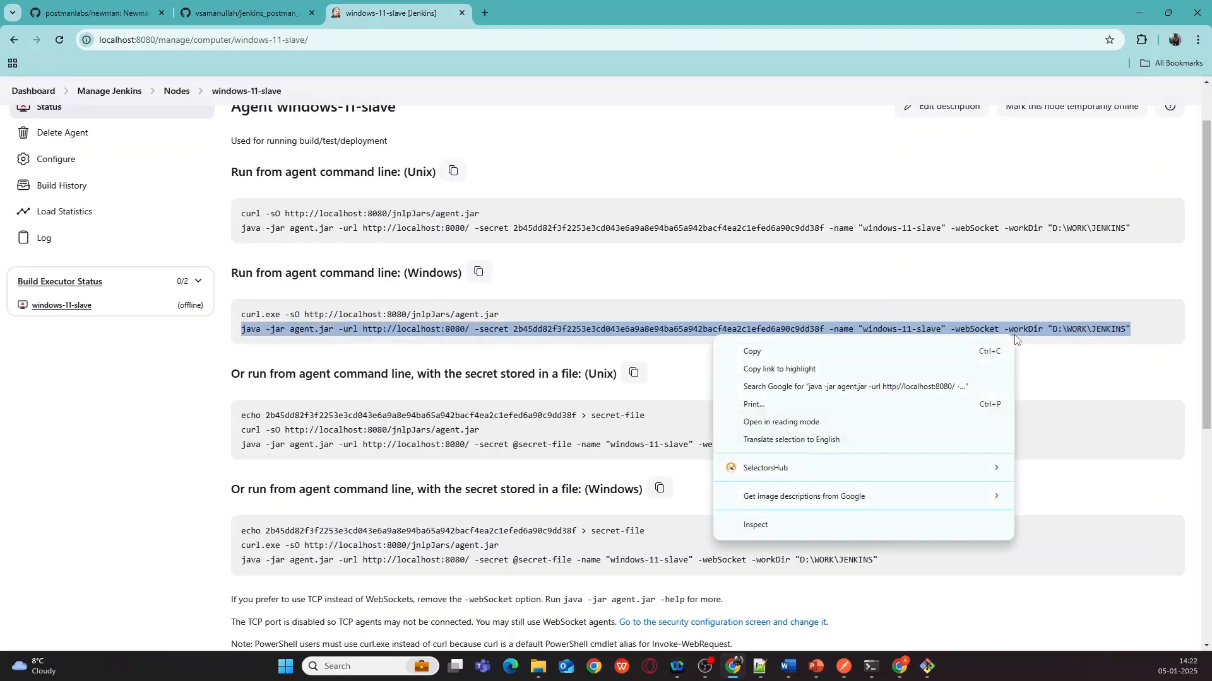
pyautogui.click(762, 352)
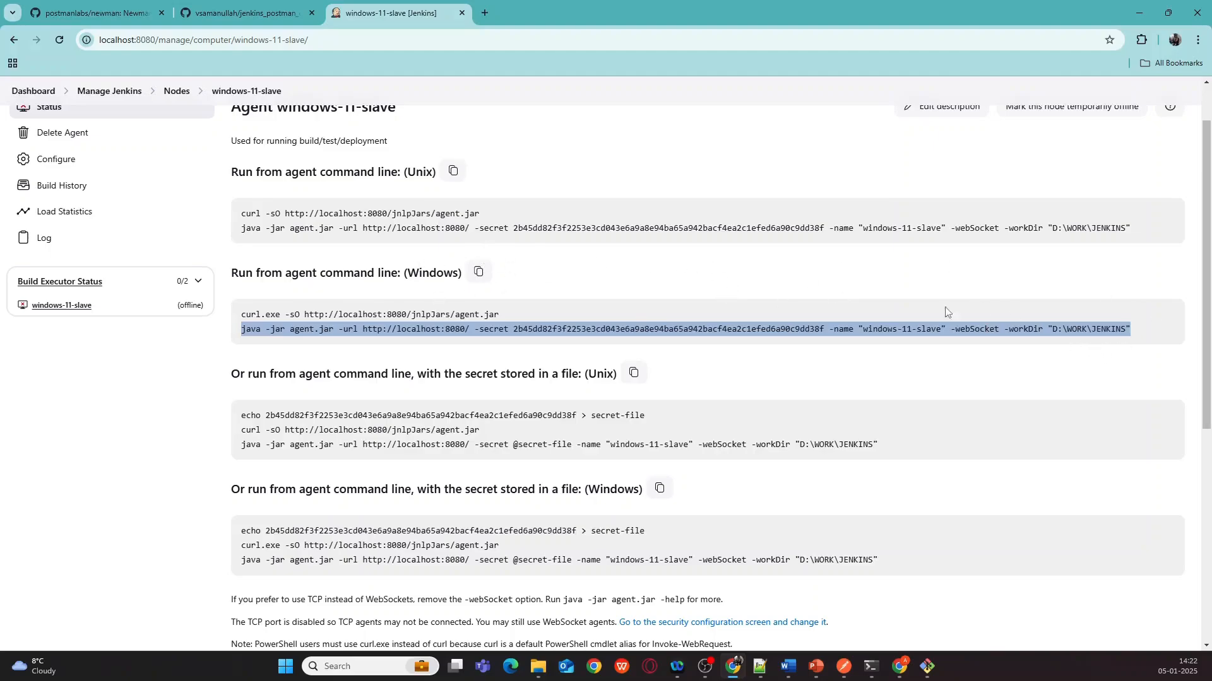
# - Open a Command Prompt in the D:\WORK\JENKINS folder by typing cmd in its address bar
pyautogui.moveTo(869, 668)
pyautogui.moveTo(537, 667)
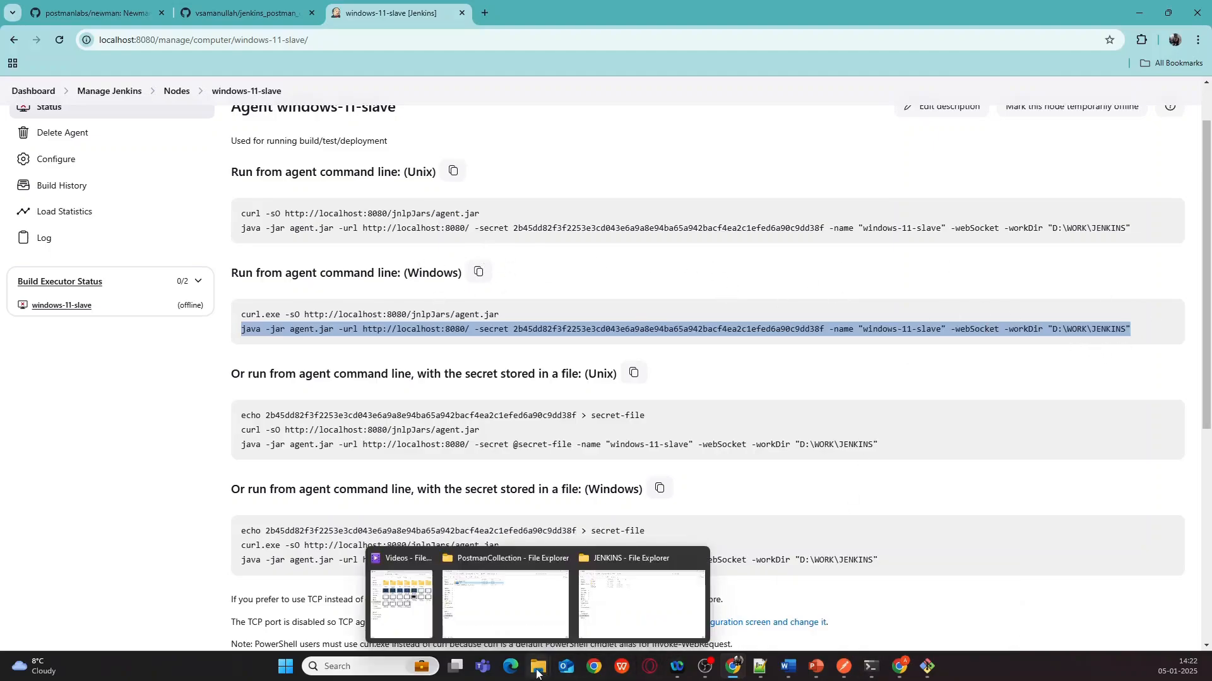
pyautogui.click(629, 607)
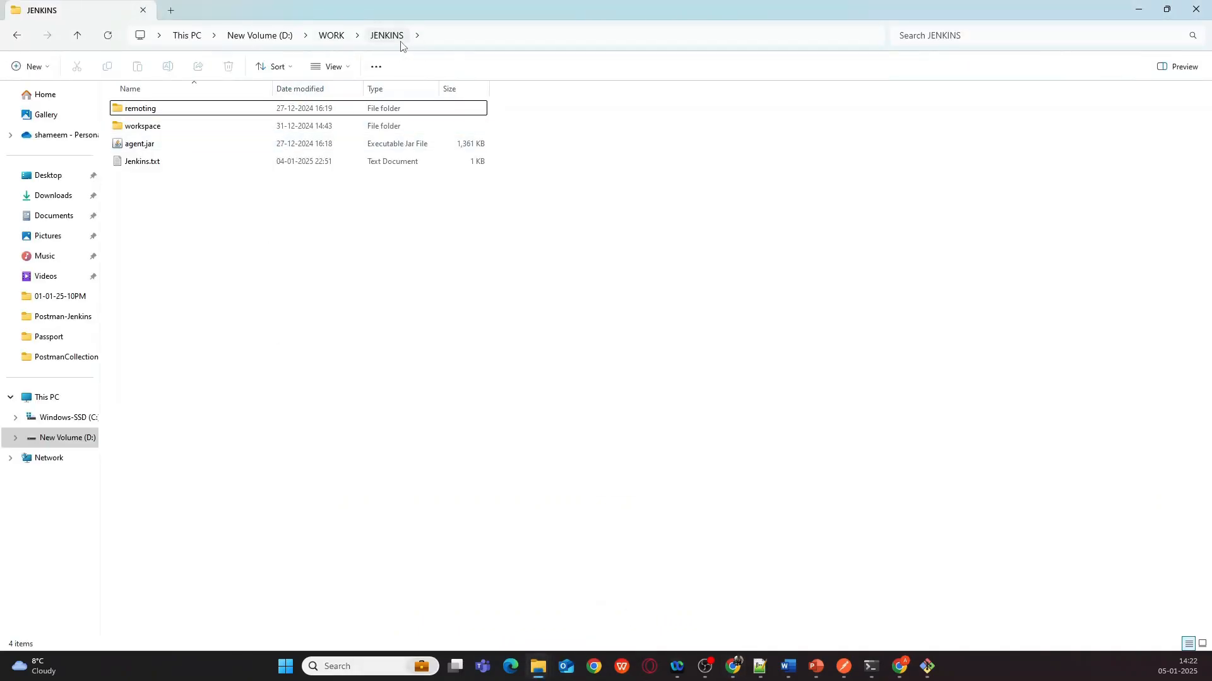
pyautogui.click(507, 36)
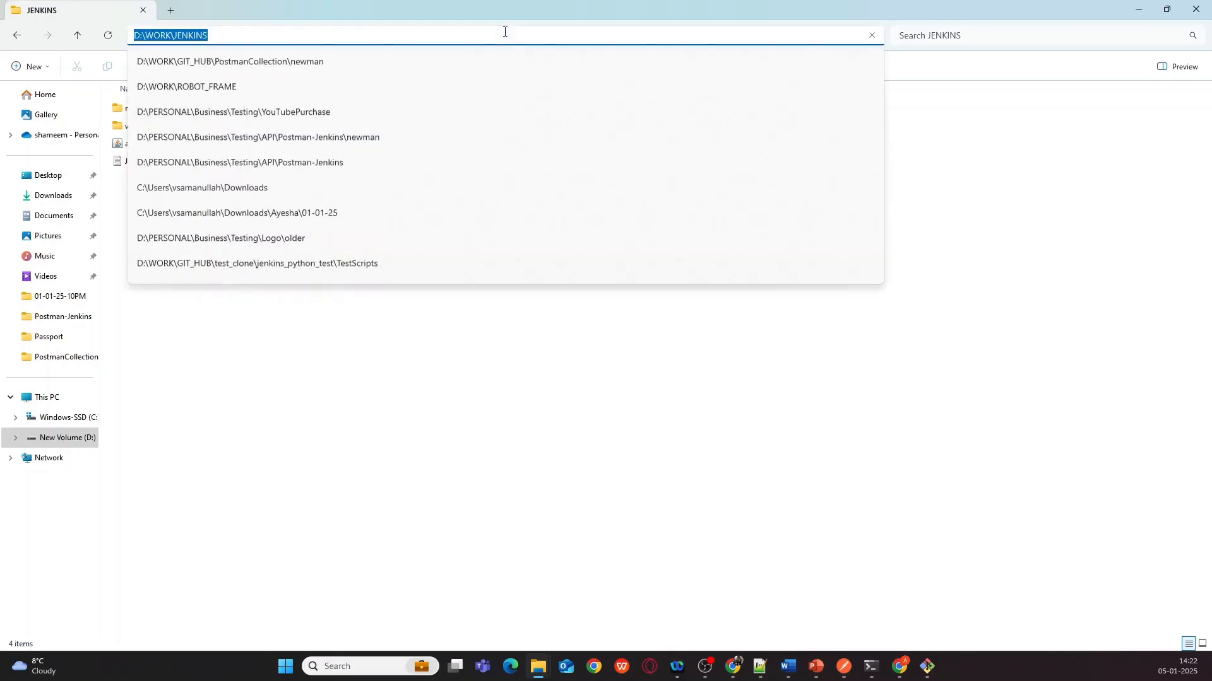
pyautogui.write('cmd')
pyautogui.press('Return')
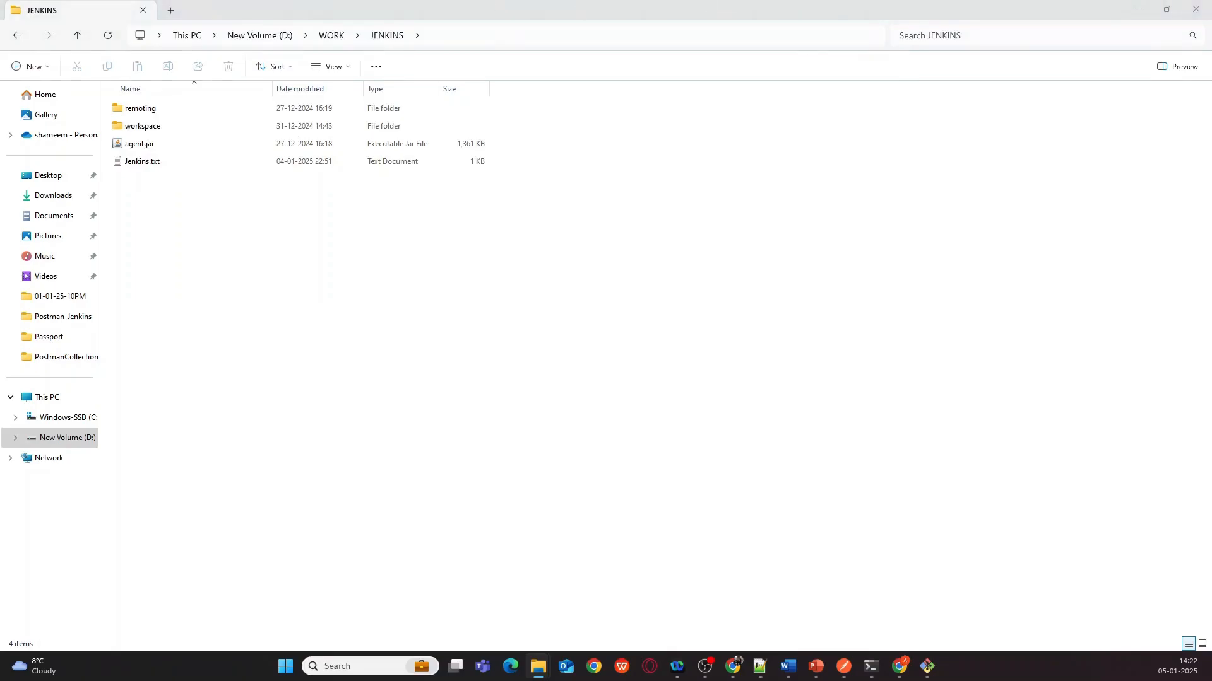
# - Paste and run the agent.jar connection command, then check the prompt reports Connected
pyautogui.hotkey('ctrl', 'v')
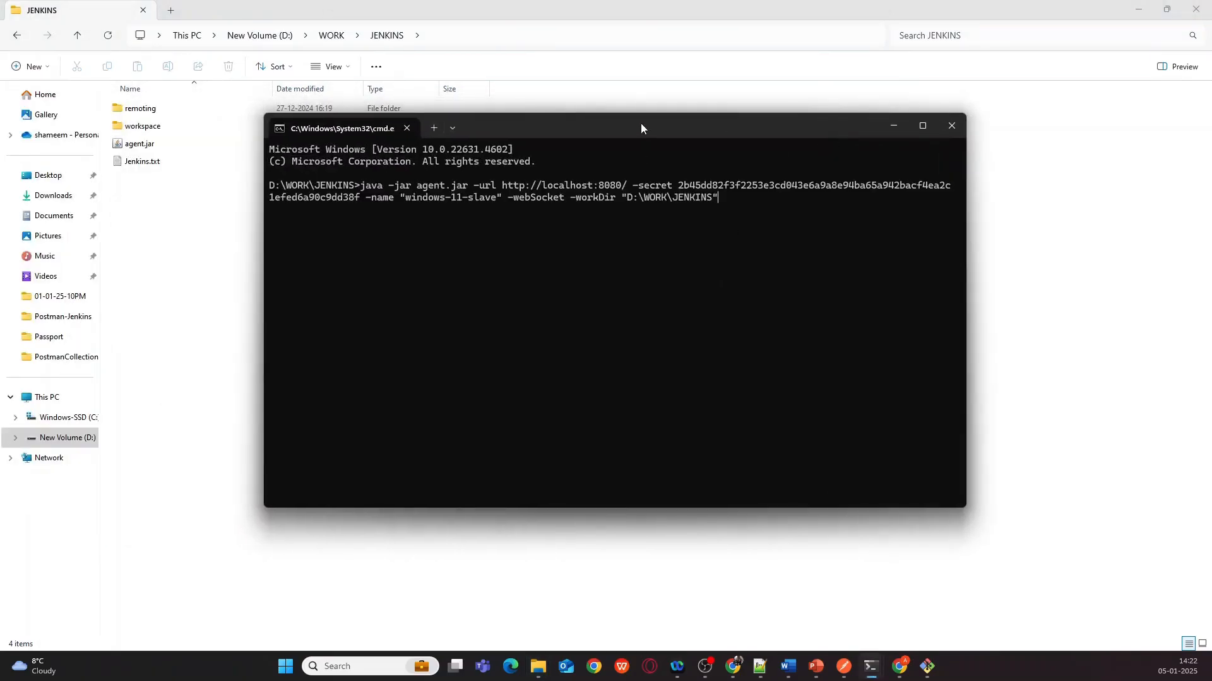
pyautogui.moveTo(641, 125); pyautogui.dragTo(662, 176)
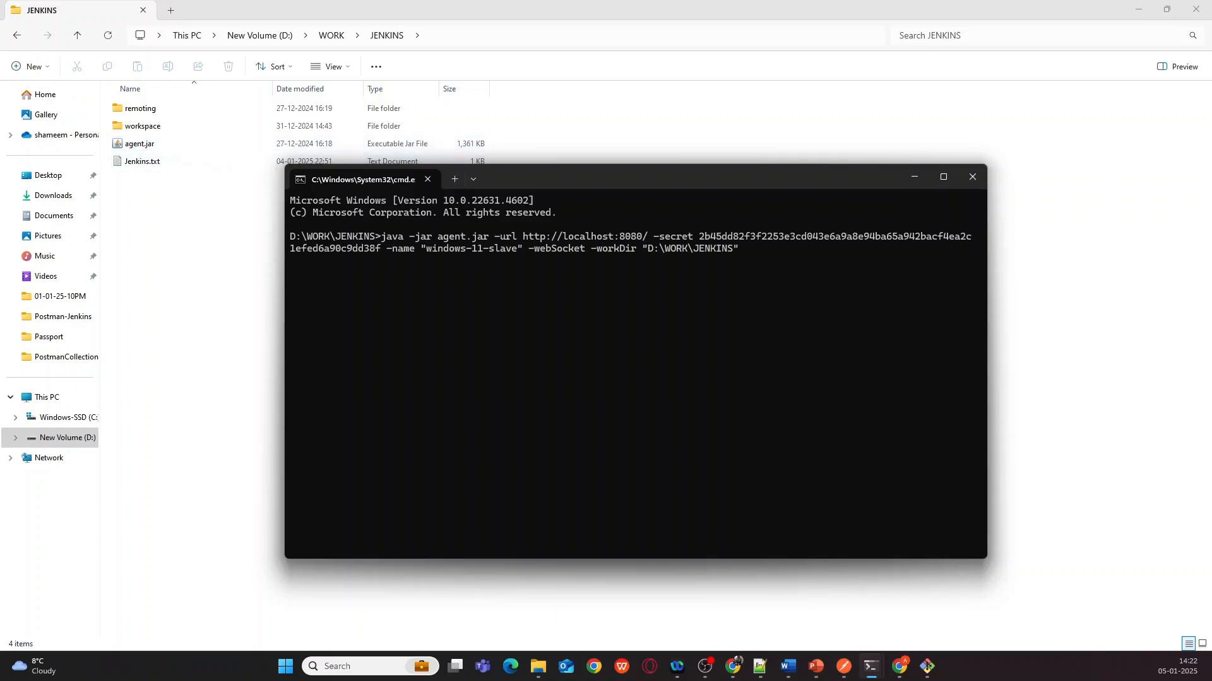
pyautogui.moveTo(730, 676)
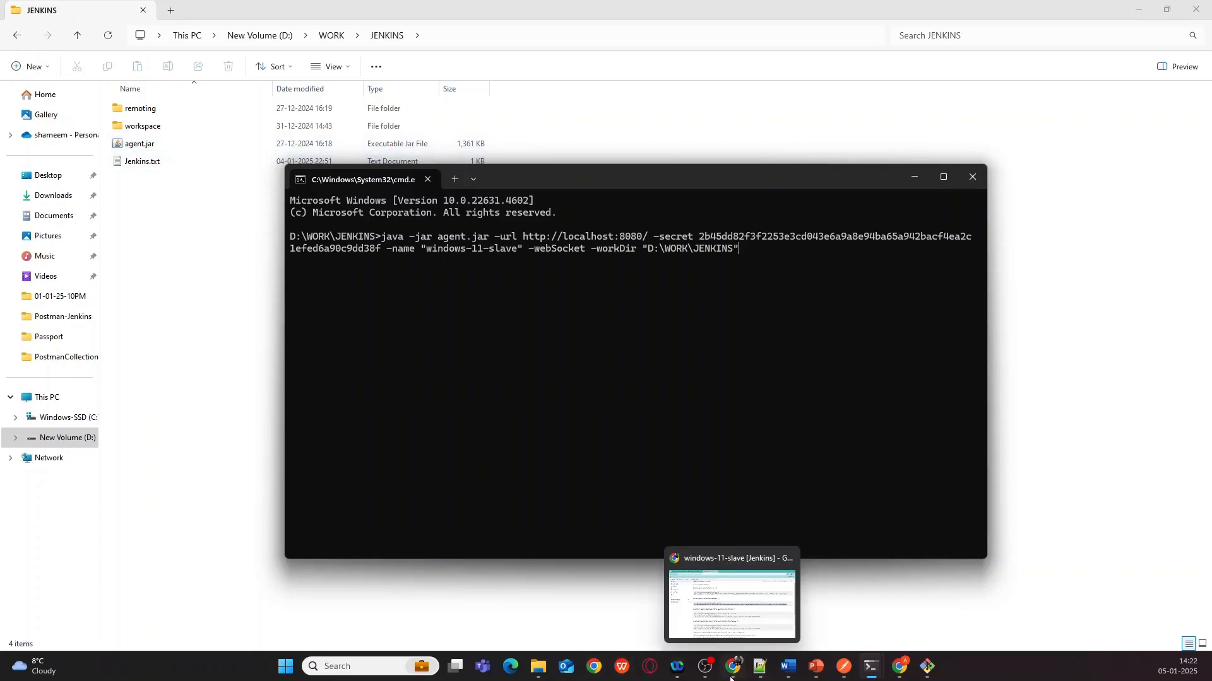
pyautogui.click(732, 605)
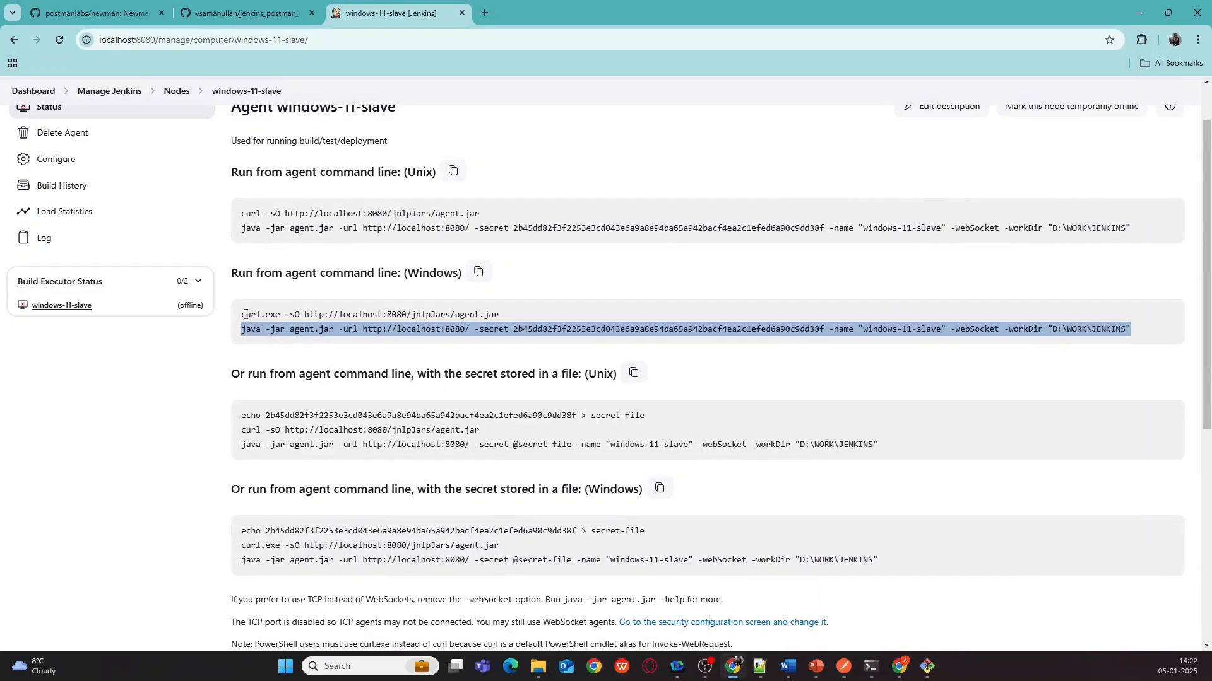
pyautogui.click(1135, 10)
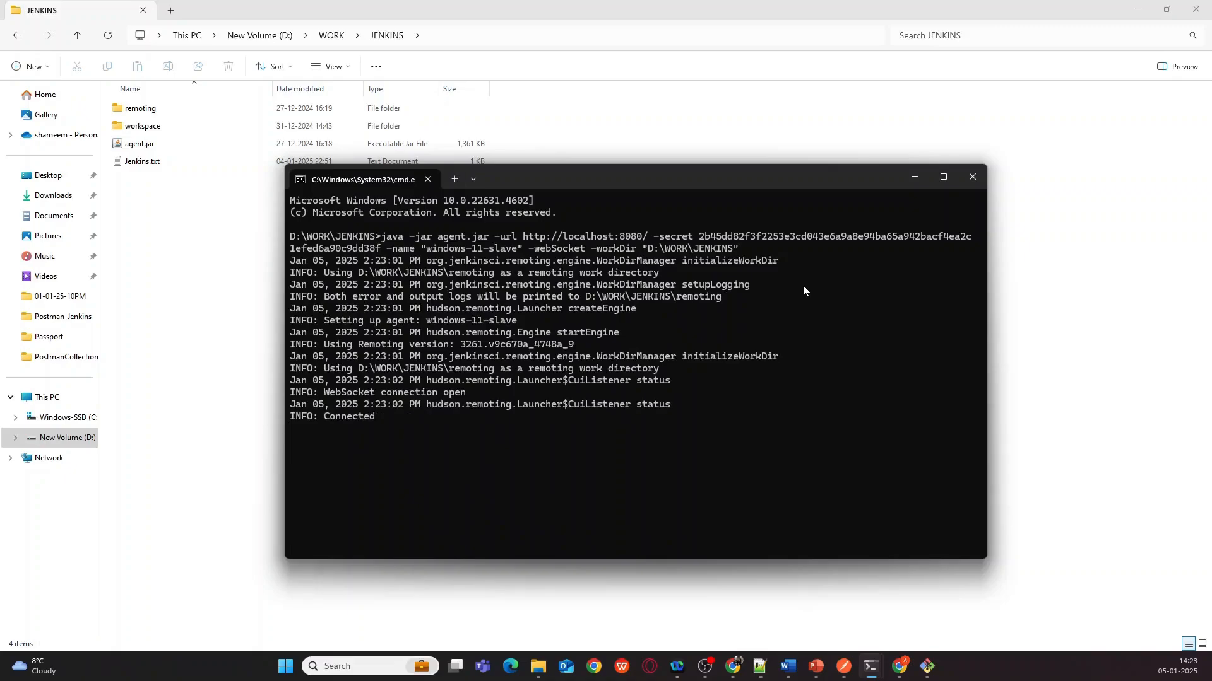
pyautogui.moveTo(734, 670)
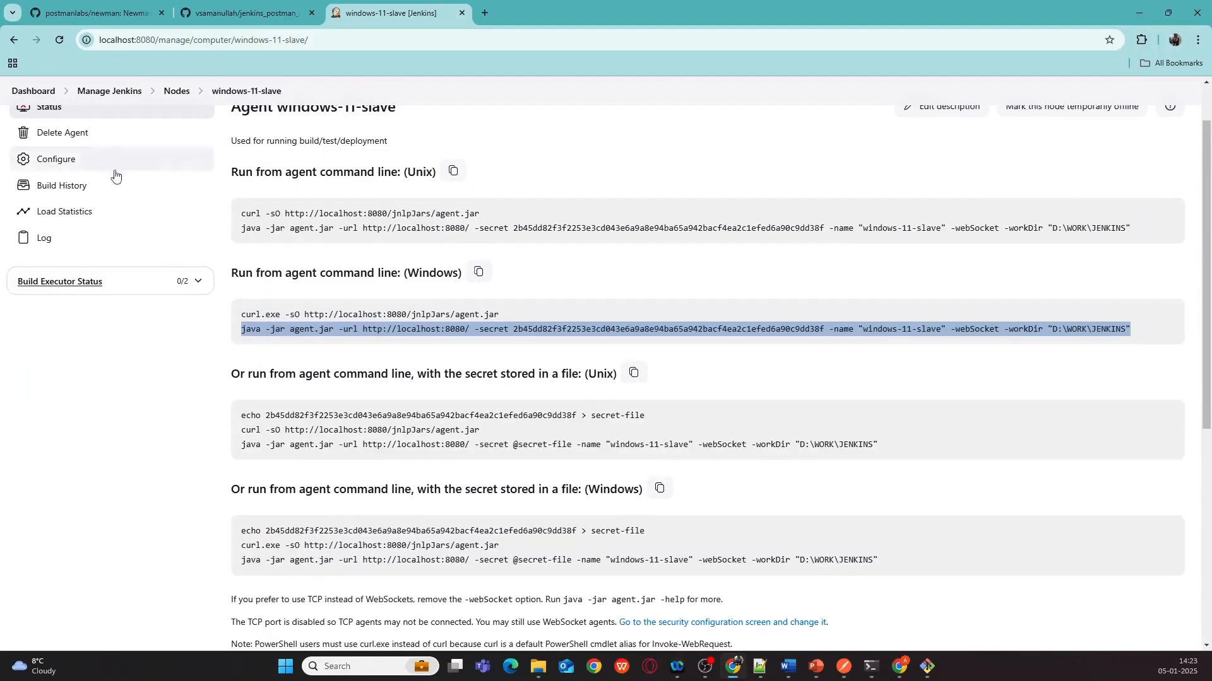
pyautogui.scroll(2, 54, 156)
# - Check the Nodes list under Manage Jenkins to confirm windows-11-slave is connected
pyautogui.click(38, 126)
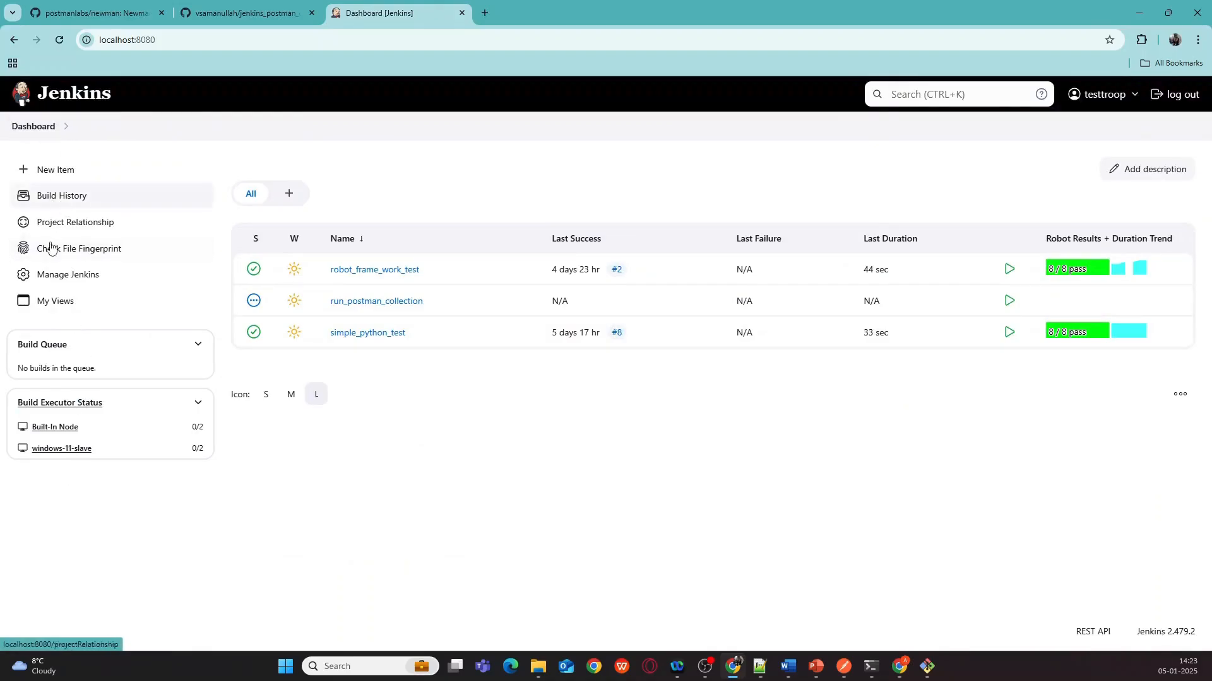
pyautogui.click(55, 277)
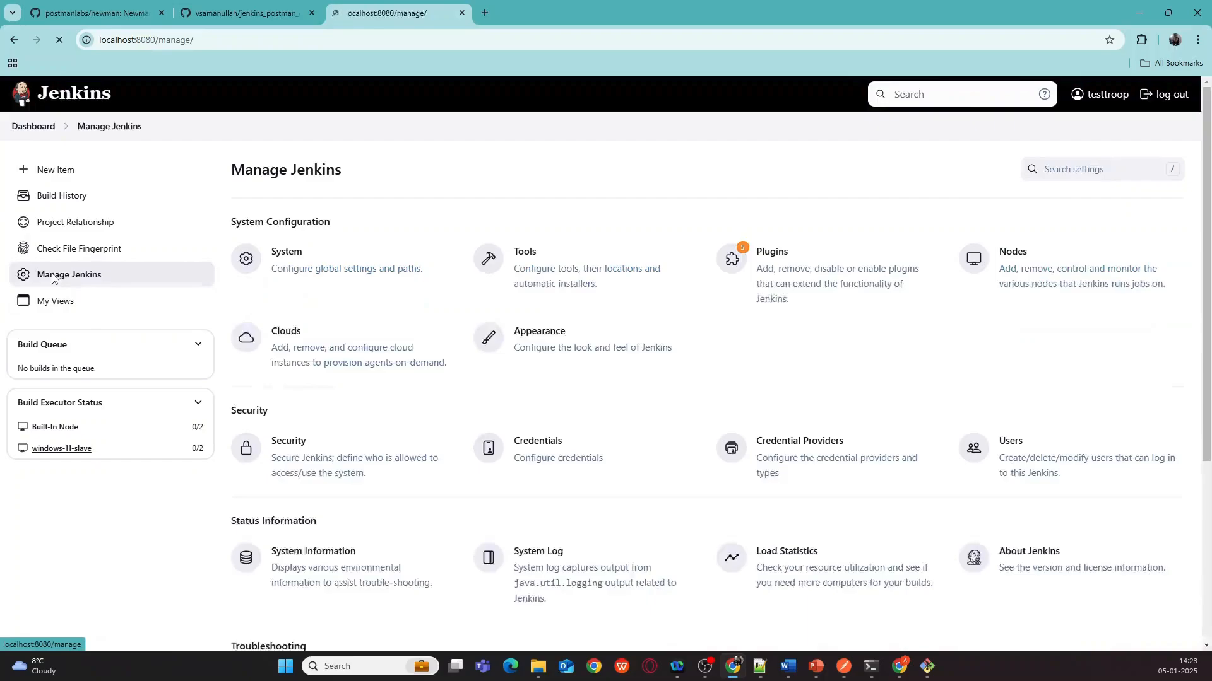
pyautogui.click(1011, 255)
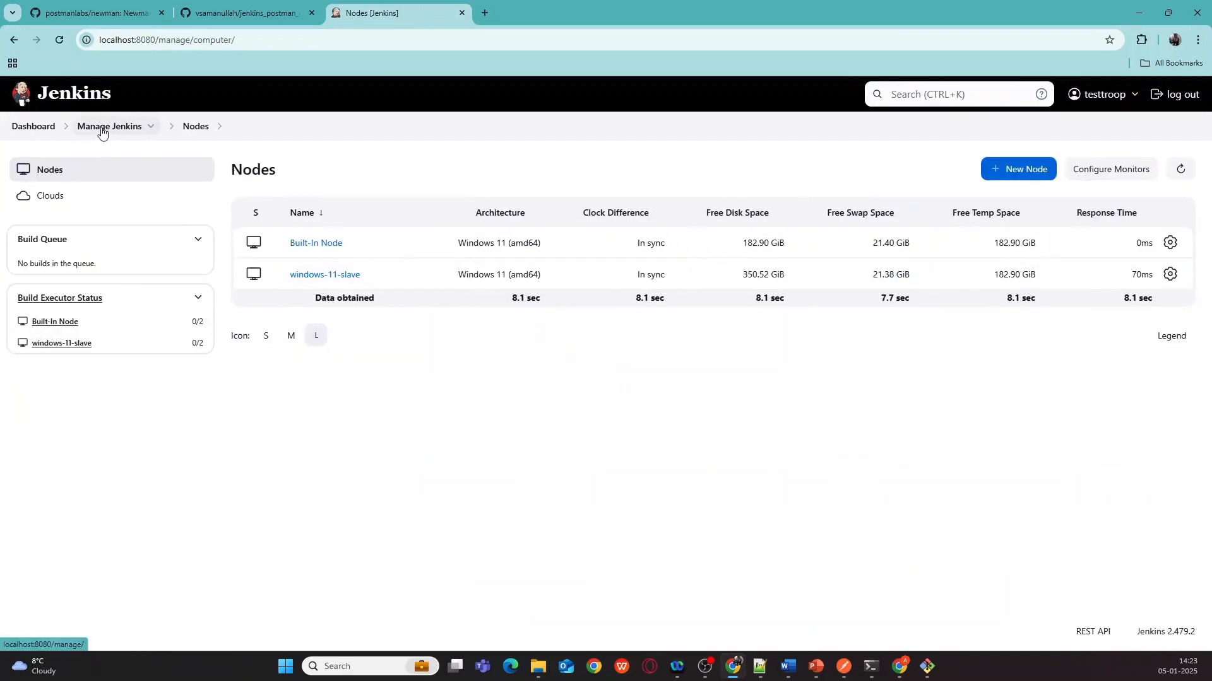
# - Open the run_postman_collection job from My Views
pyautogui.click(95, 131)
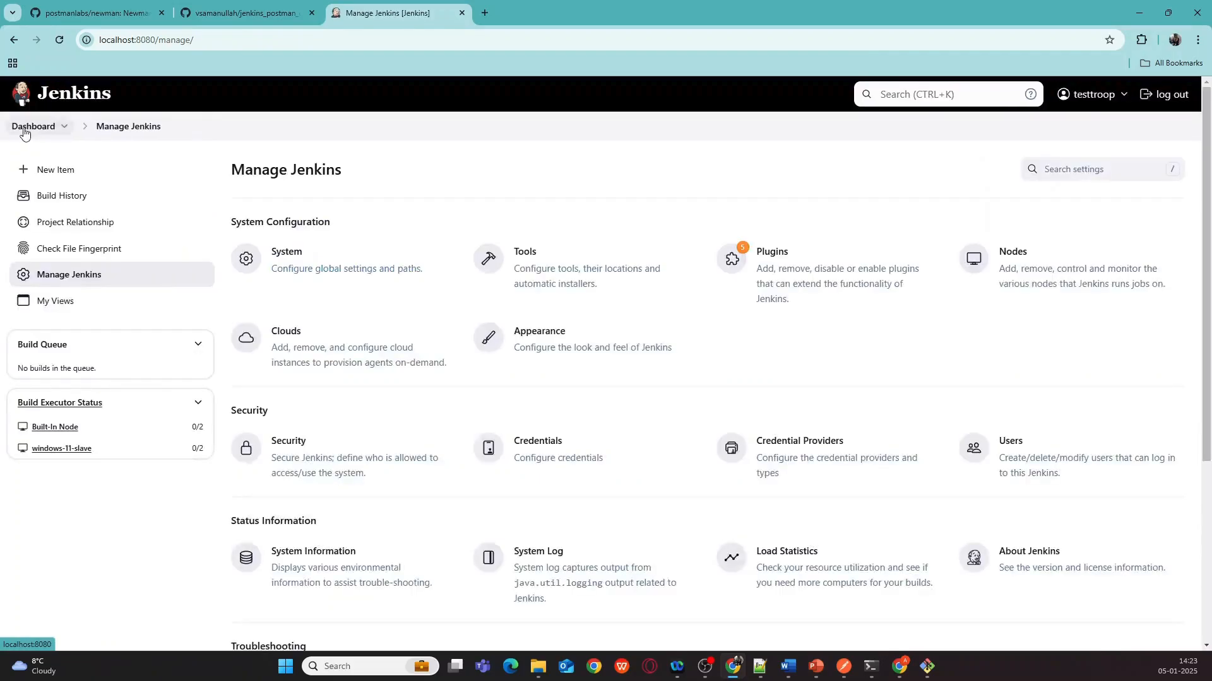
pyautogui.click(53, 301)
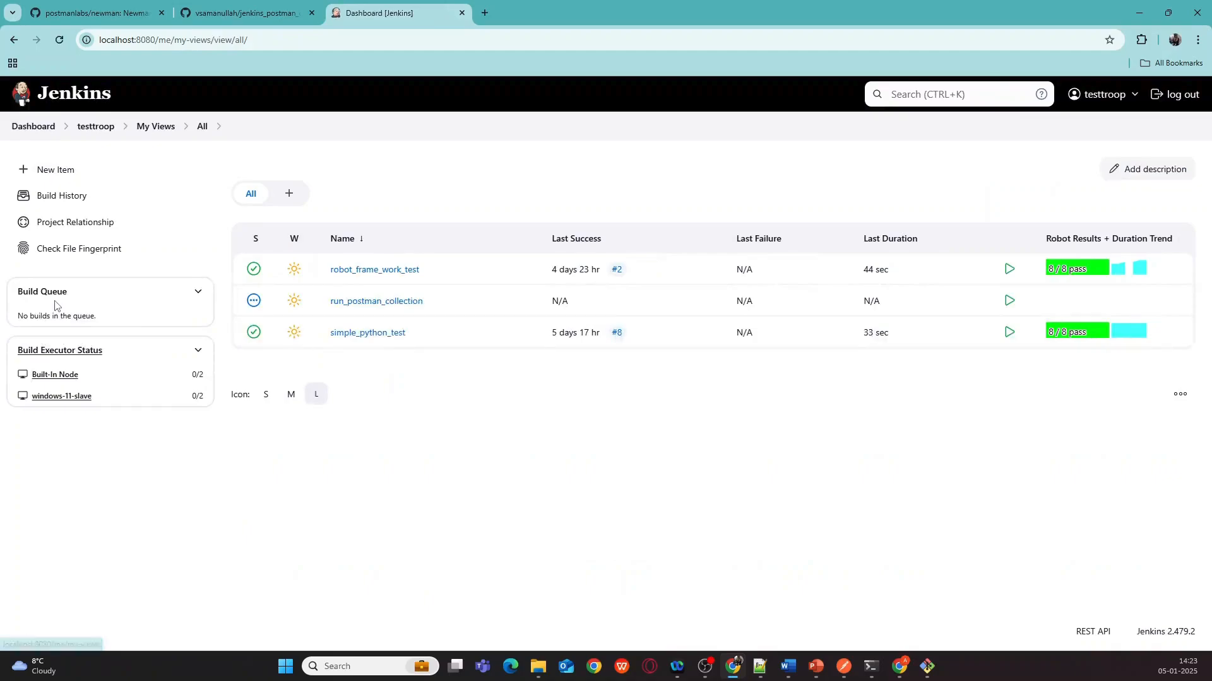
pyautogui.click(371, 302)
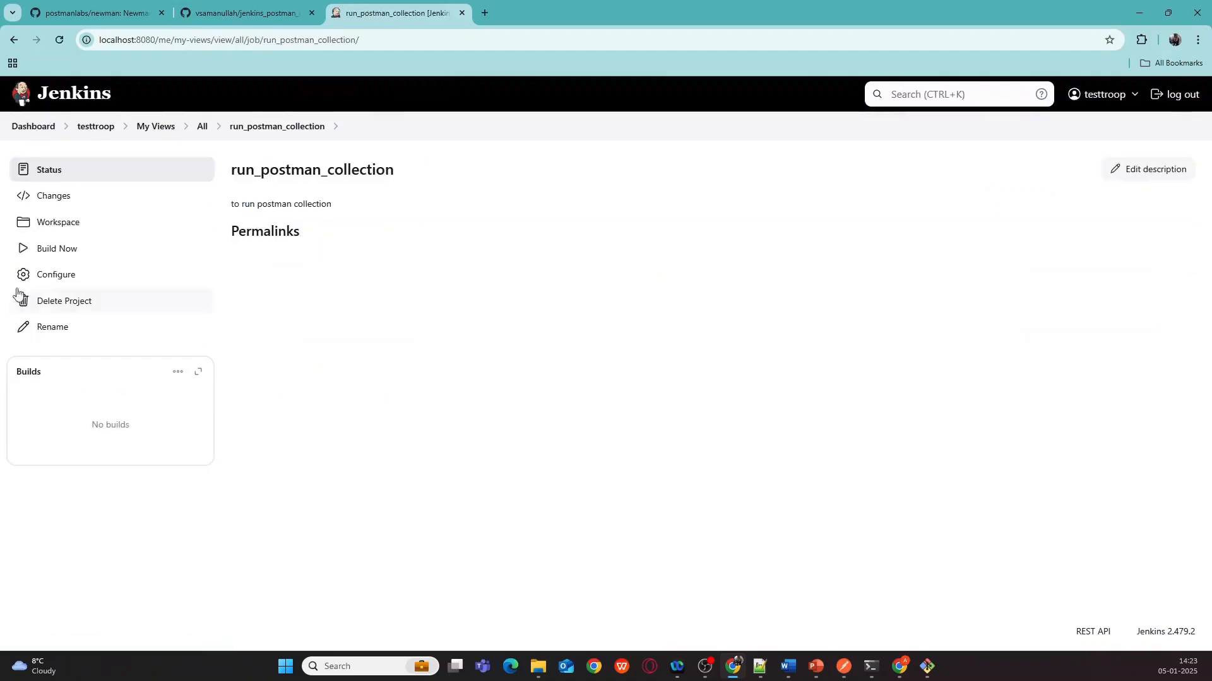
# - Build run_postman_collection now and open the console output of build #1
pyautogui.click(61, 256)
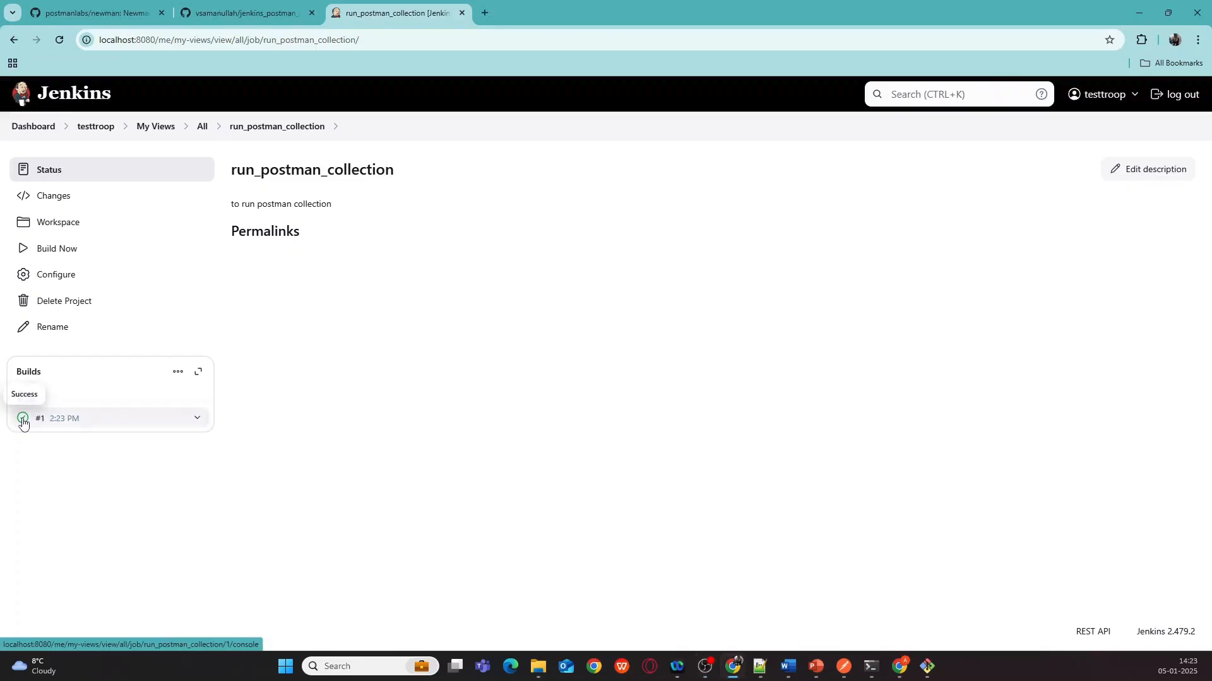
pyautogui.click(36, 419)
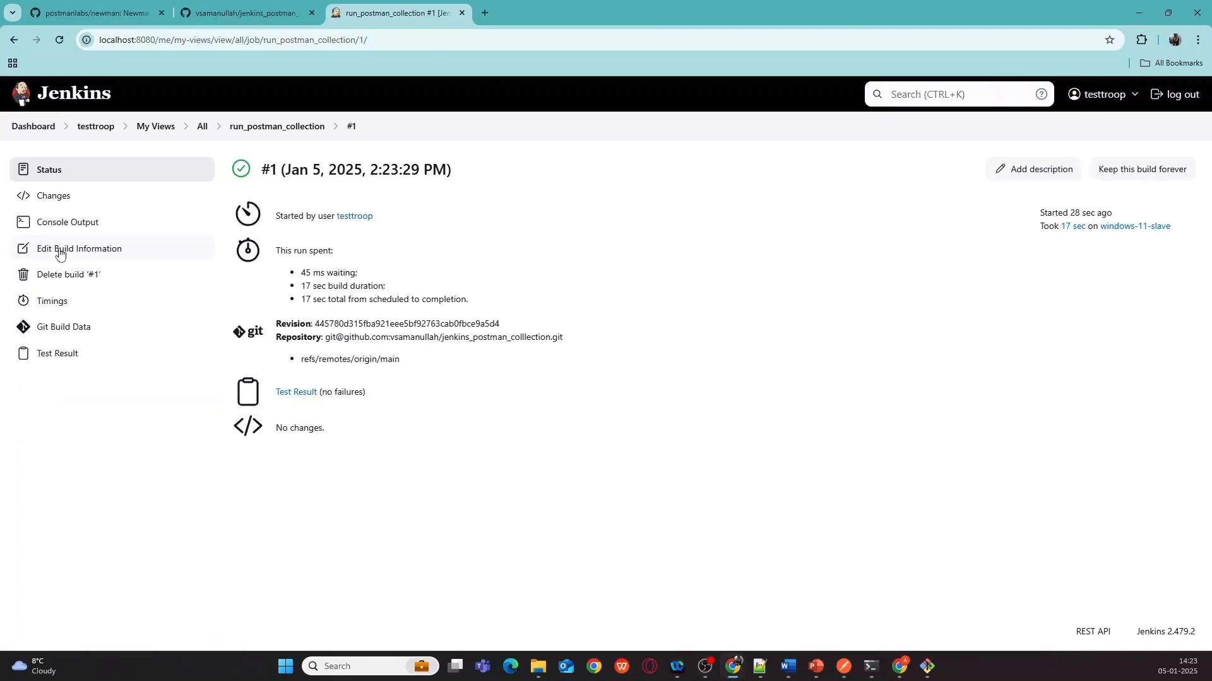
pyautogui.click(56, 224)
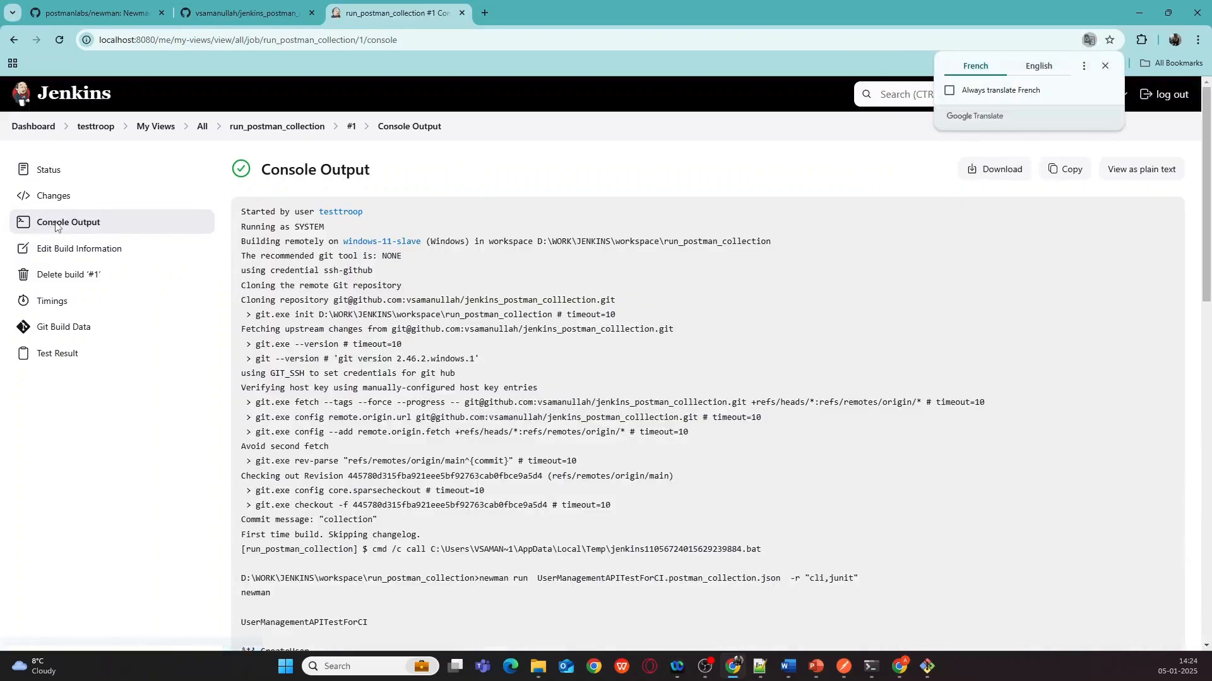
# - Scroll the build #1 console log and compare it with the local newman run in cmd
pyautogui.scroll(-6, 384, 328)
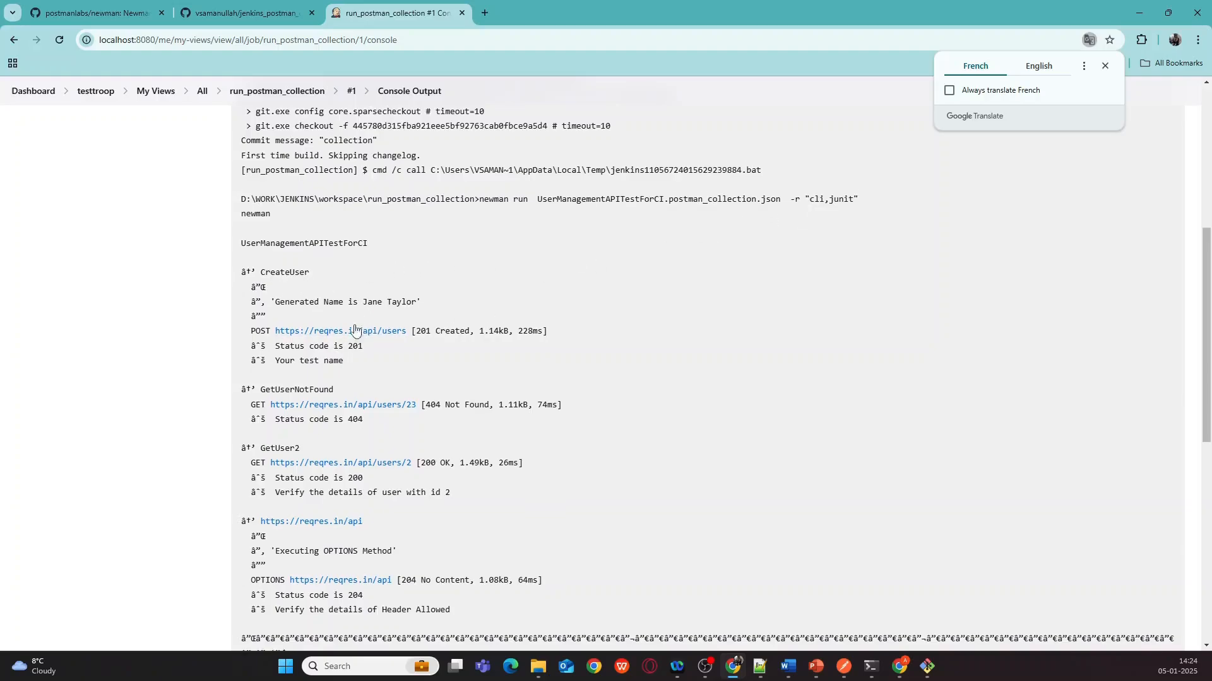
pyautogui.scroll(-8, 350, 326)
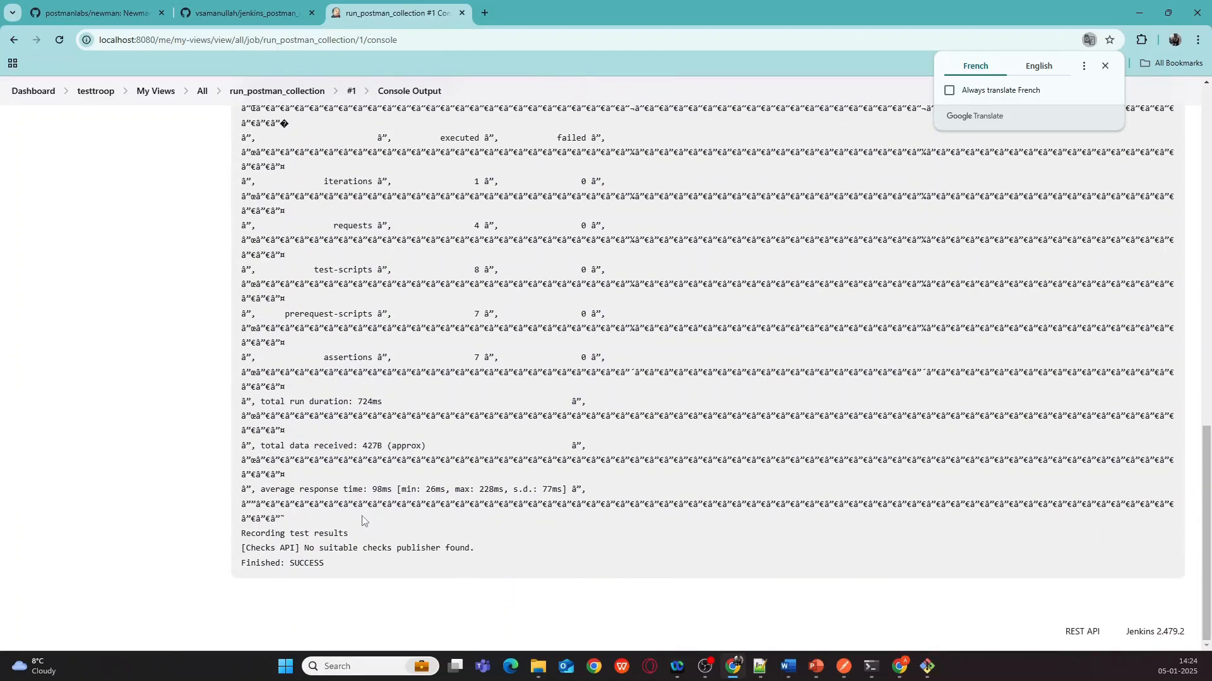
pyautogui.scroll(5, 362, 521)
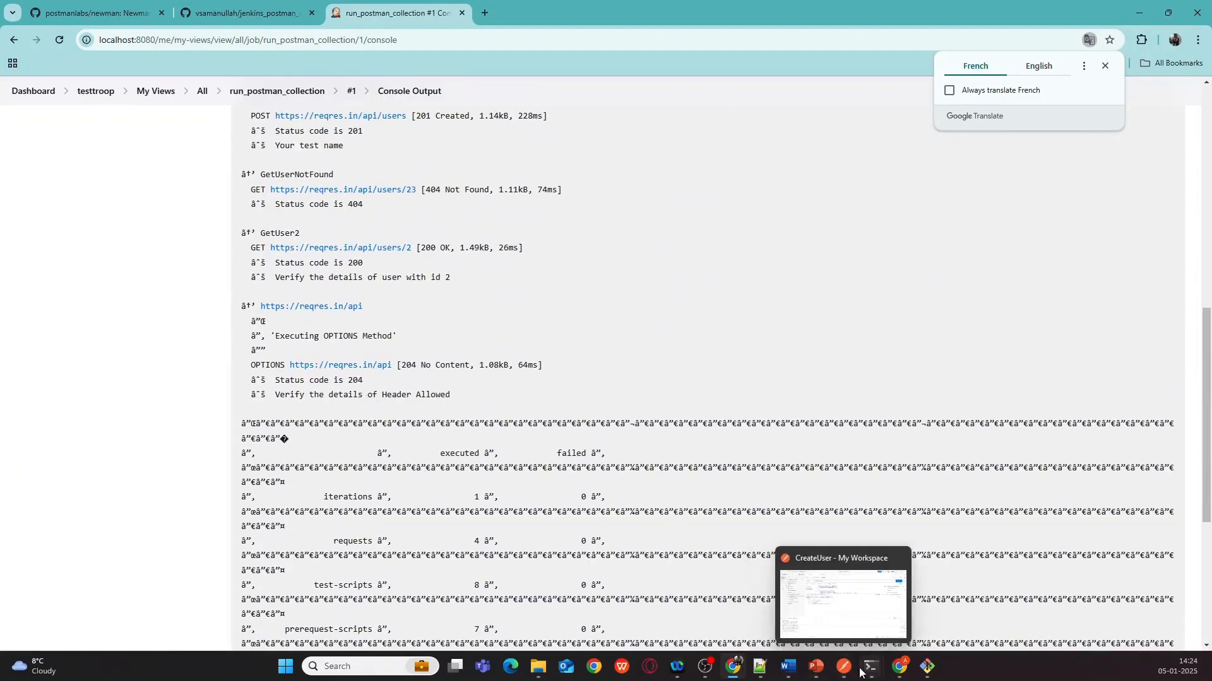
pyautogui.moveTo(857, 674)
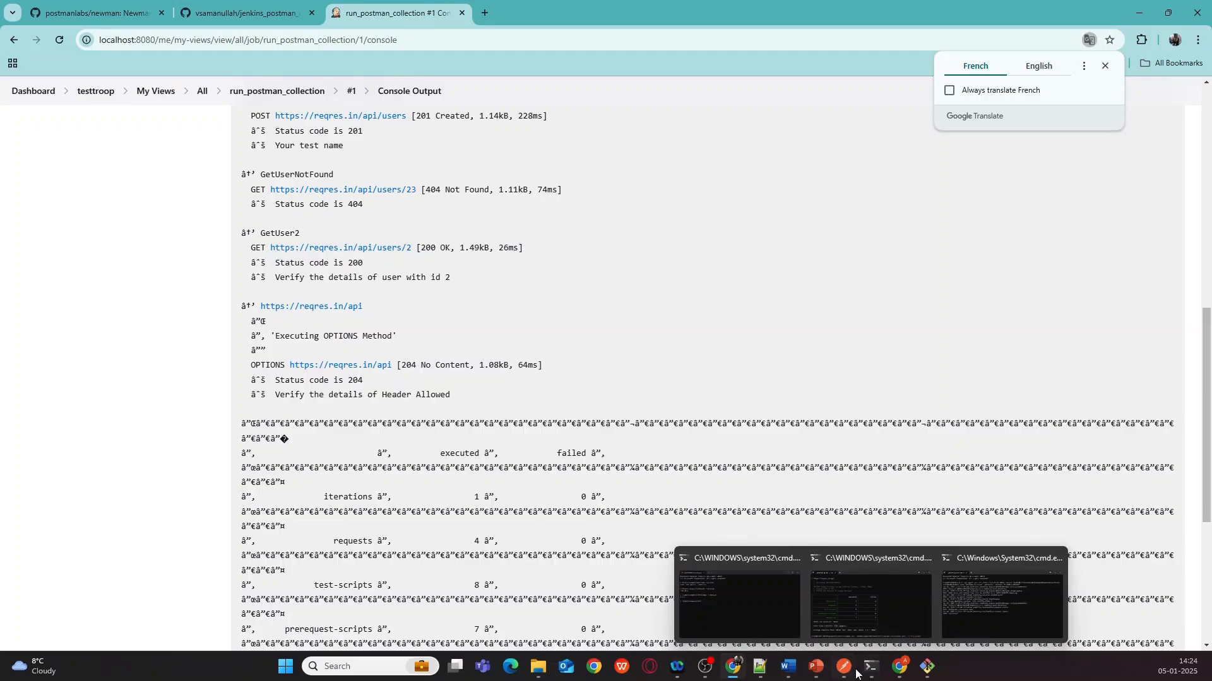
pyautogui.click(858, 602)
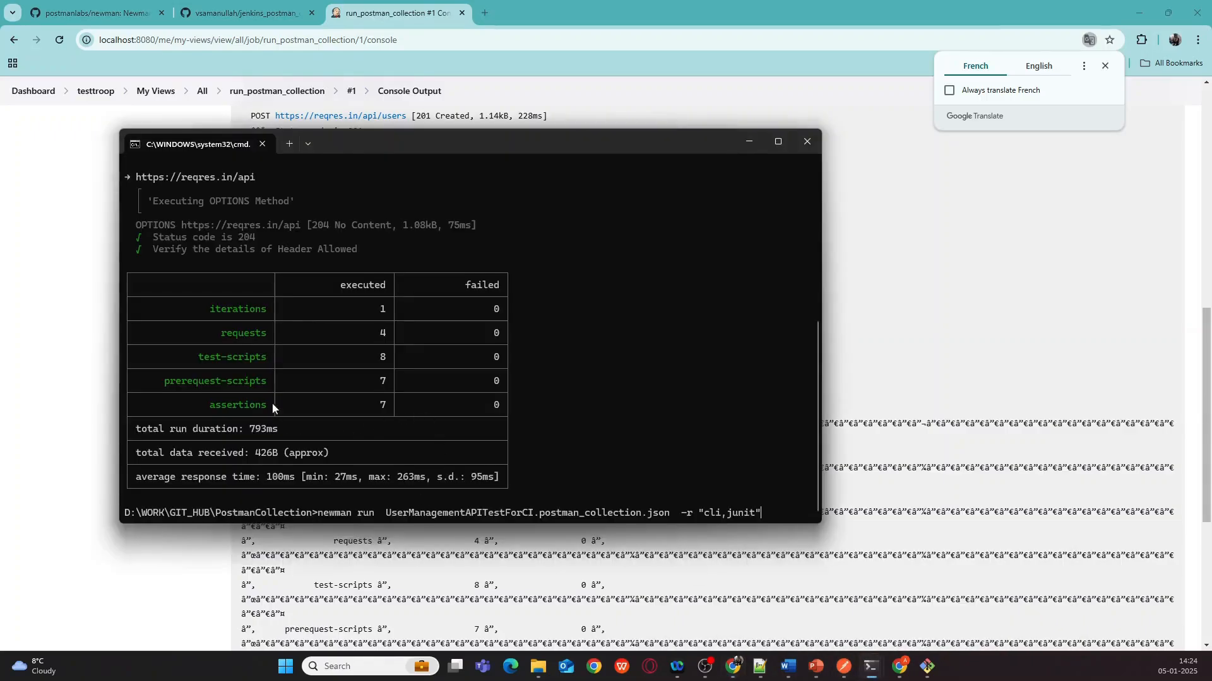
pyautogui.click(743, 145)
# - Confirm the log ends in Finished: SUCCESS and return to the run_postman_collection job page
pyautogui.scroll(8, 525, 294)
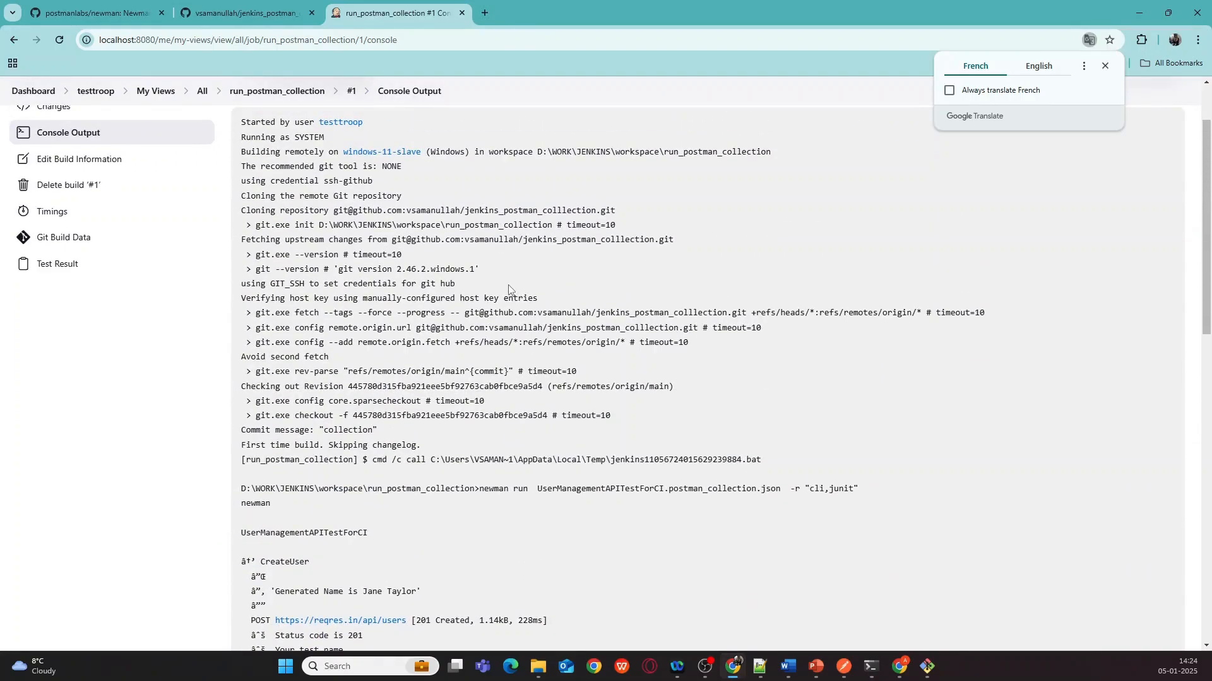
pyautogui.scroll(2, 509, 289)
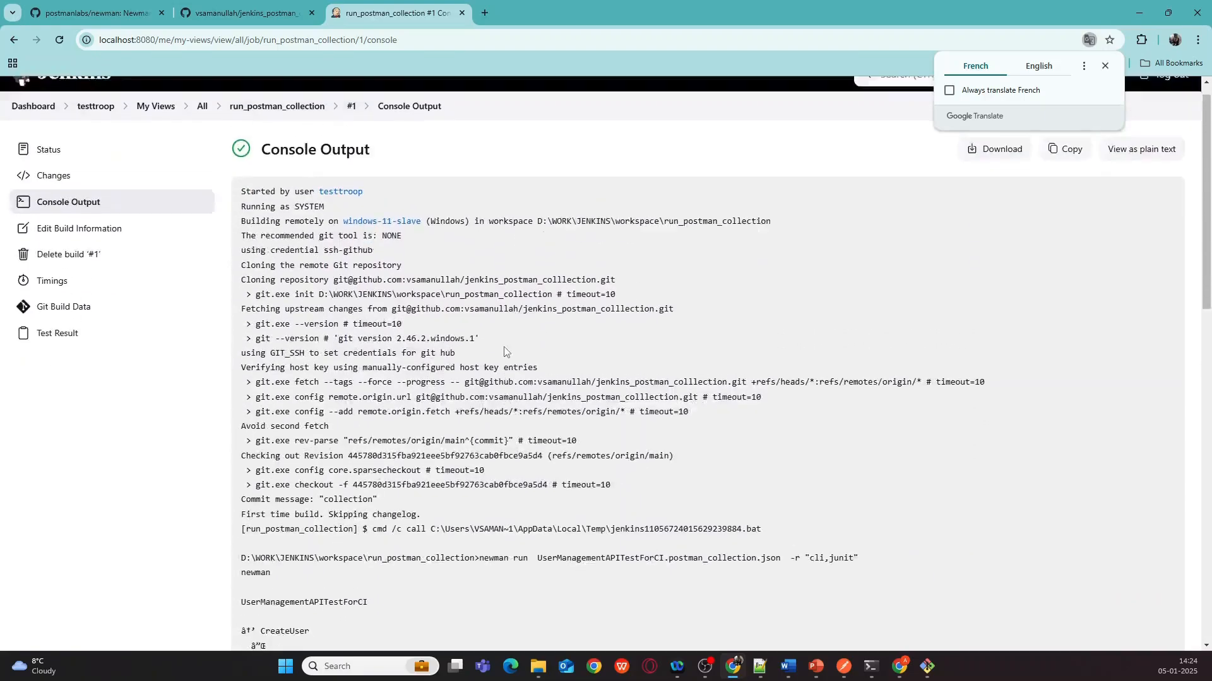
pyautogui.scroll(-15, 504, 351)
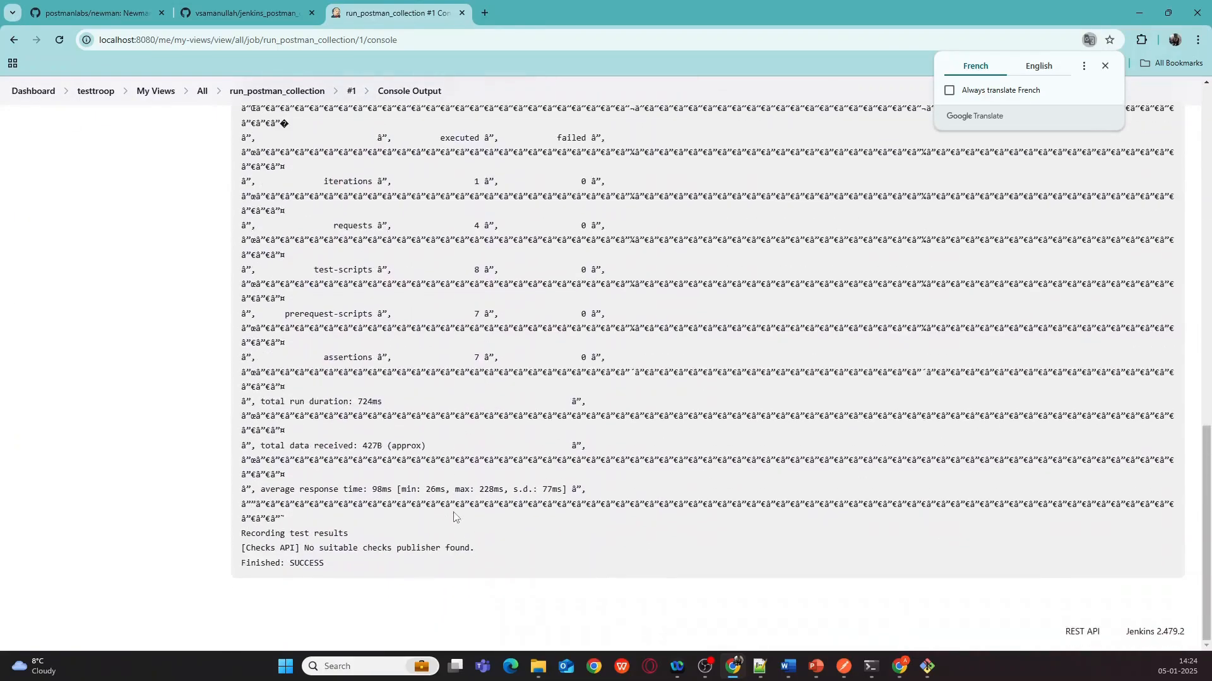
pyautogui.scroll(15, 454, 516)
pyautogui.click(284, 90)
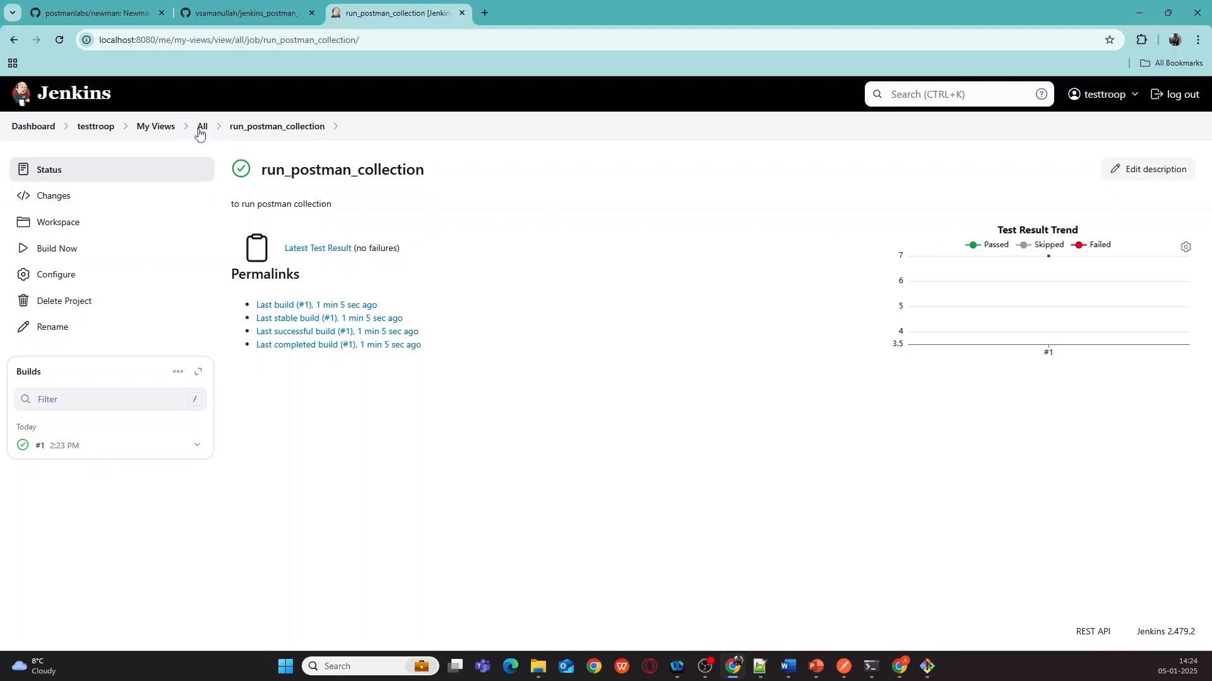
# - Open build #1's Test Result and its (root) package showing 7 passed tests
pyautogui.click(253, 129)
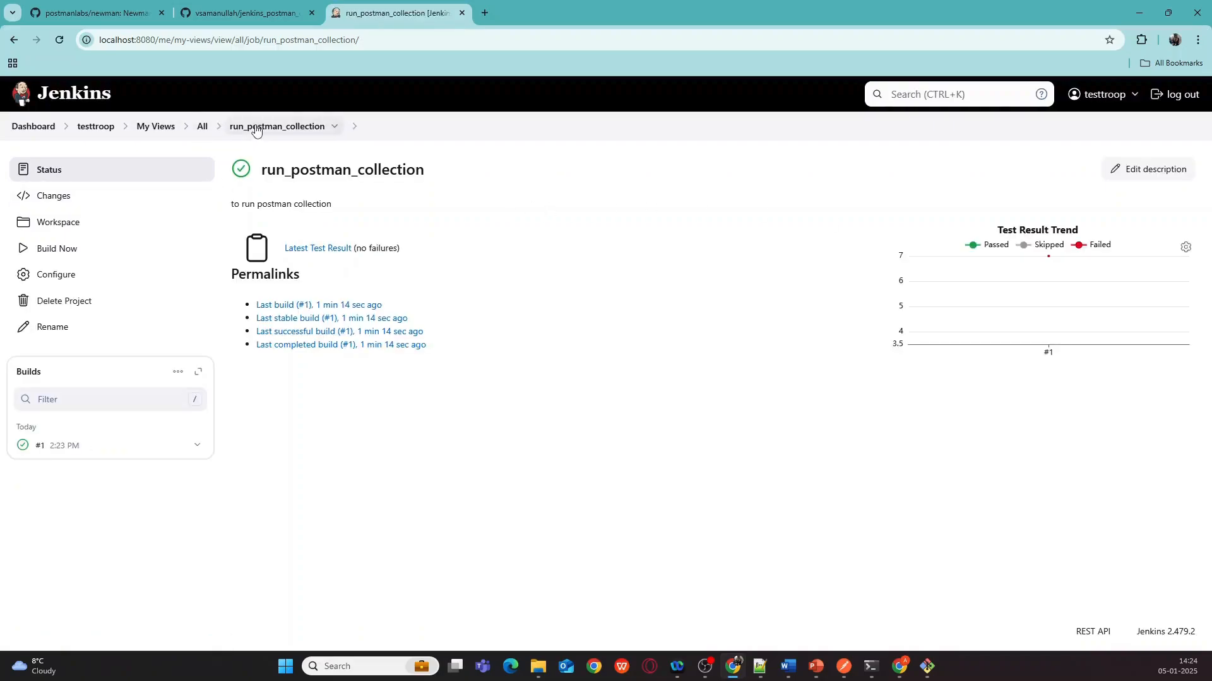
pyautogui.click(39, 447)
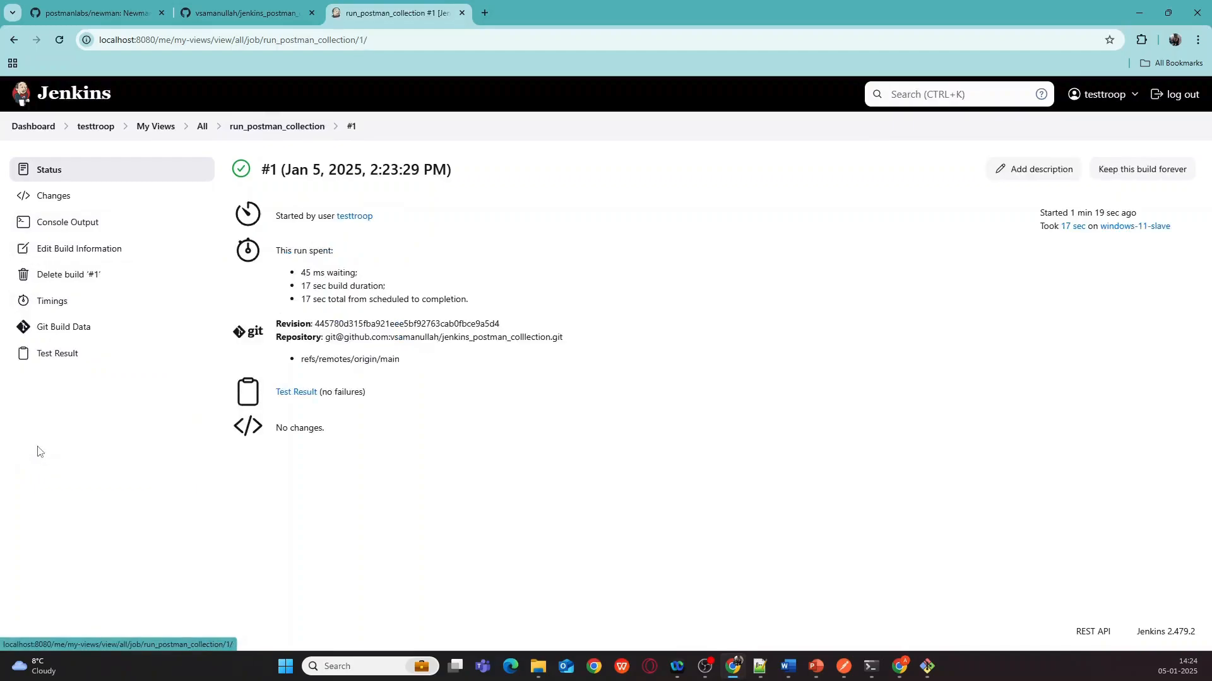
pyautogui.click(42, 355)
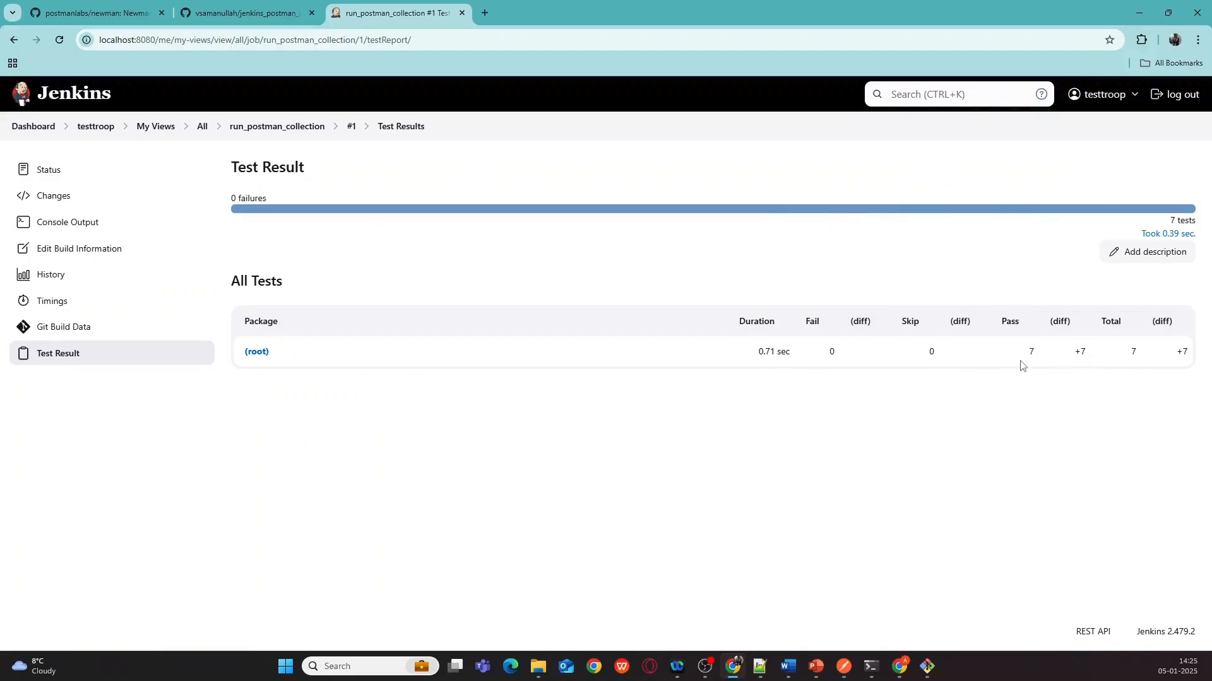
pyautogui.click(256, 354)
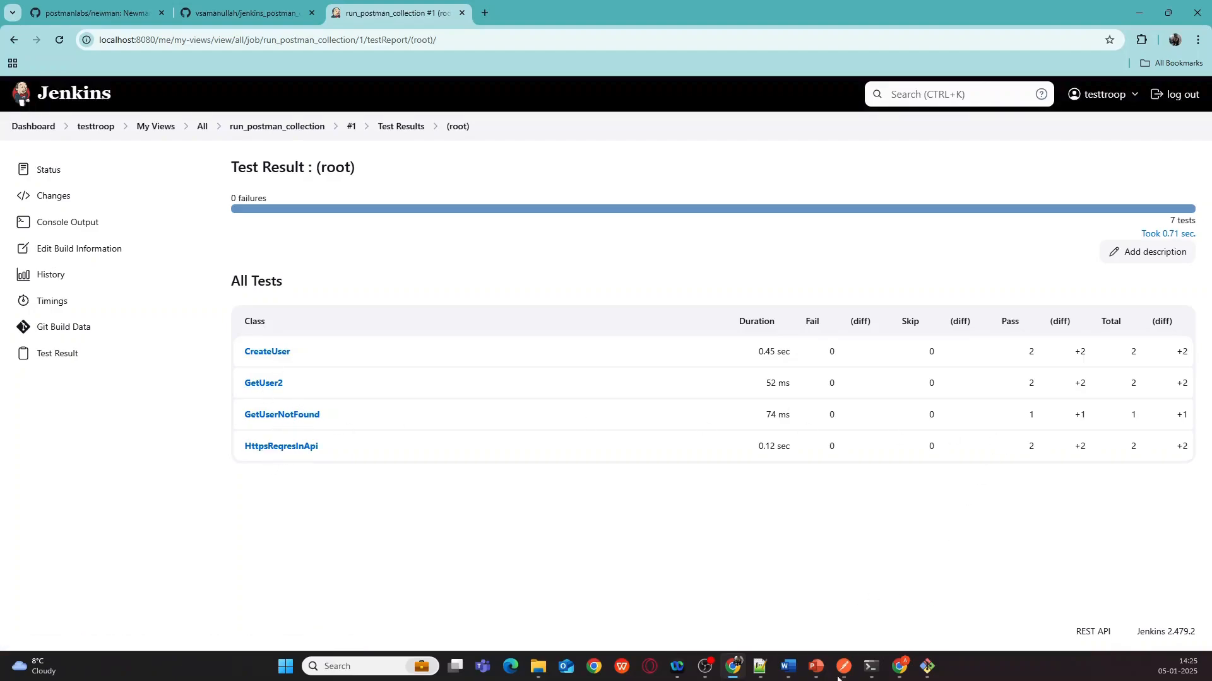
# - Switch from the Jenkins test results back to the Postman window
pyautogui.moveTo(843, 678)
pyautogui.click(843, 624)
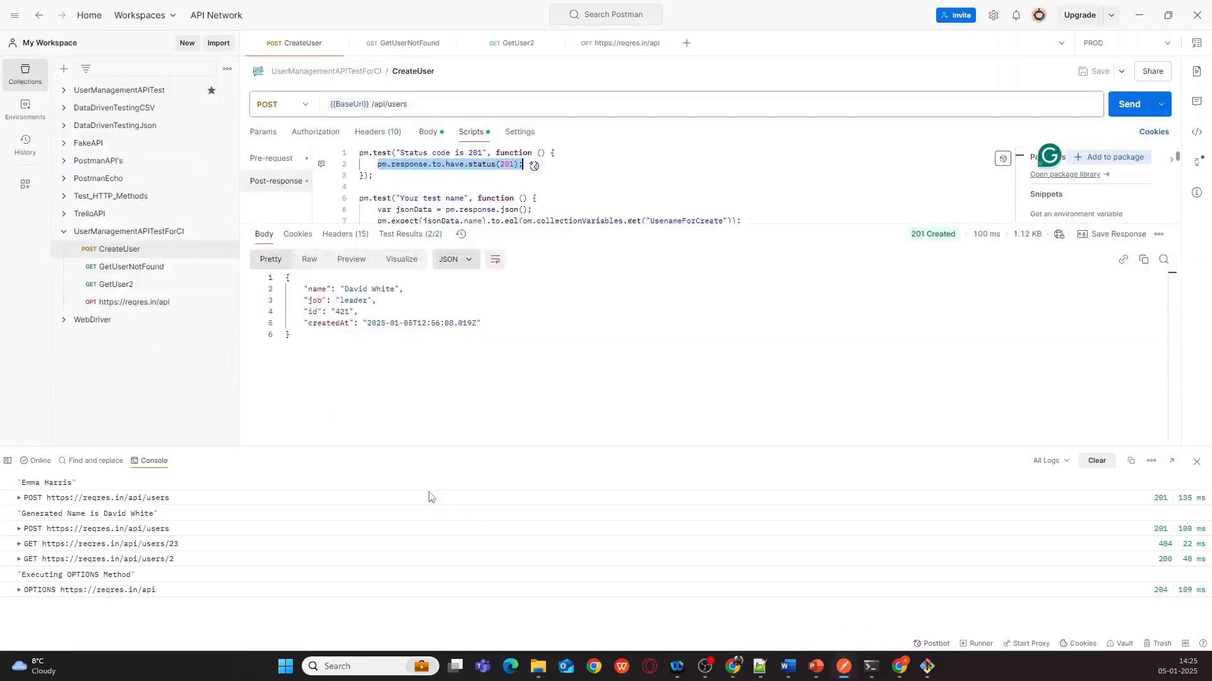
pyautogui.click(125, 305)
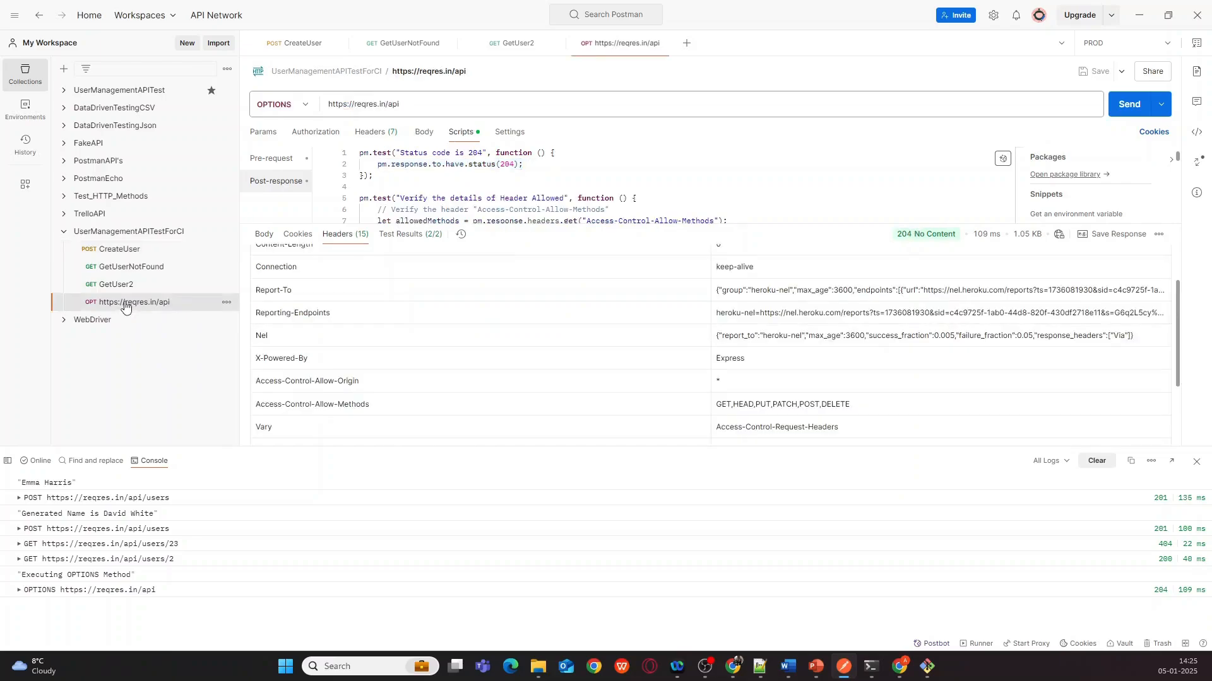
pyautogui.click(459, 70)
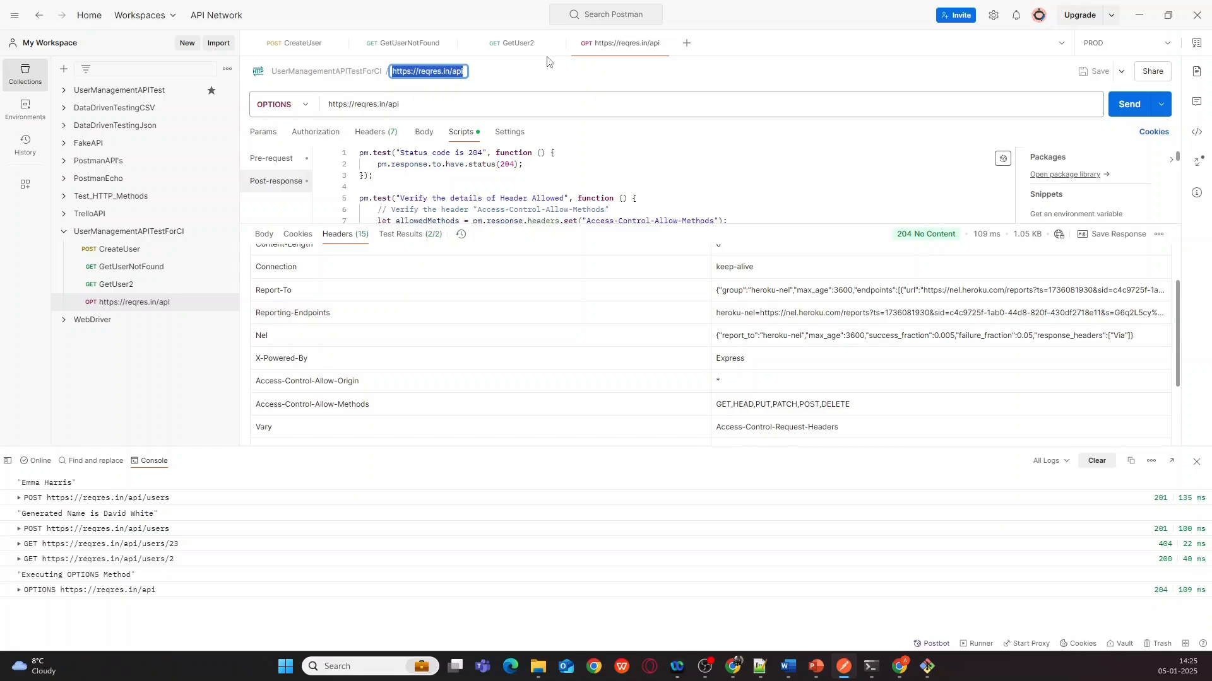
pyautogui.write('Opton')
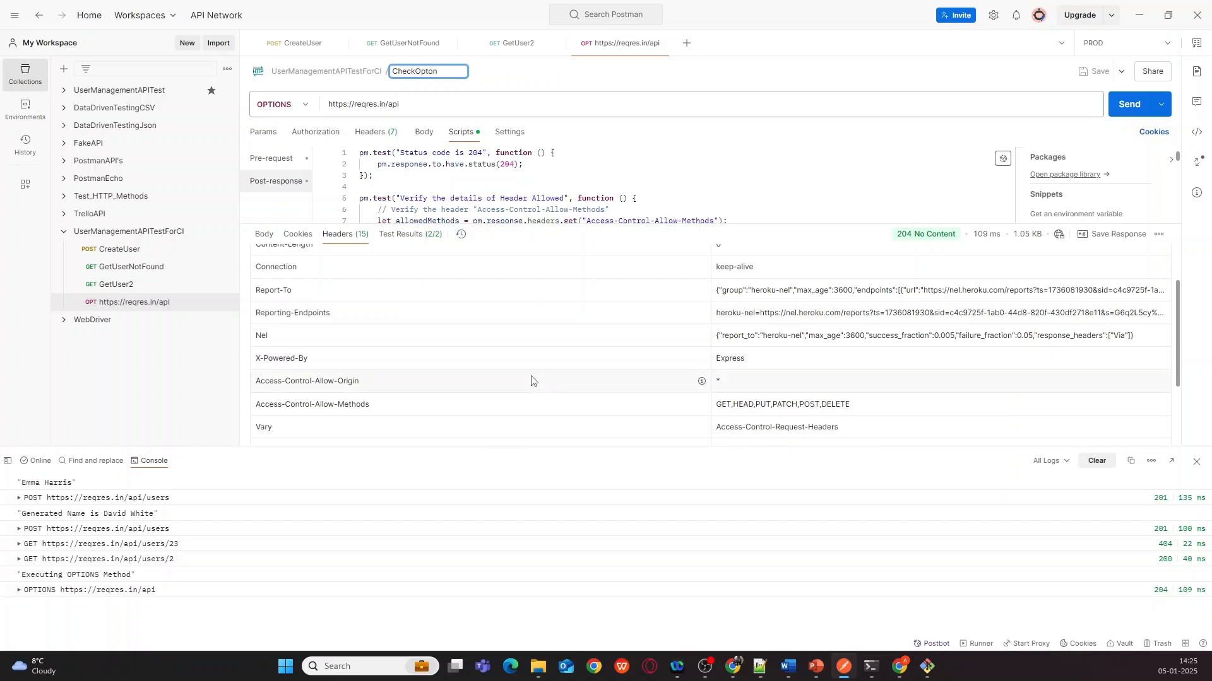
pyautogui.press('Return')
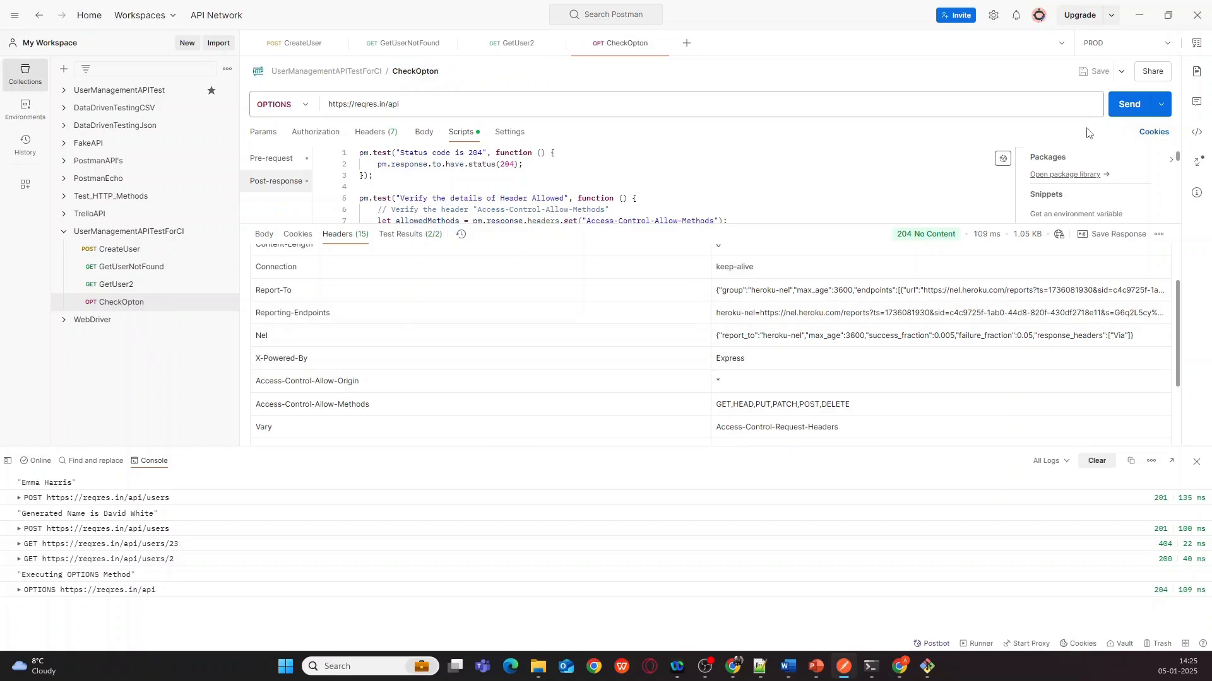
pyautogui.click(549, 176)
pyautogui.click(127, 302)
# - Export UserManagementAPITestForCI as Collection v2.1, replacing the existing exported file
pyautogui.click(227, 232)
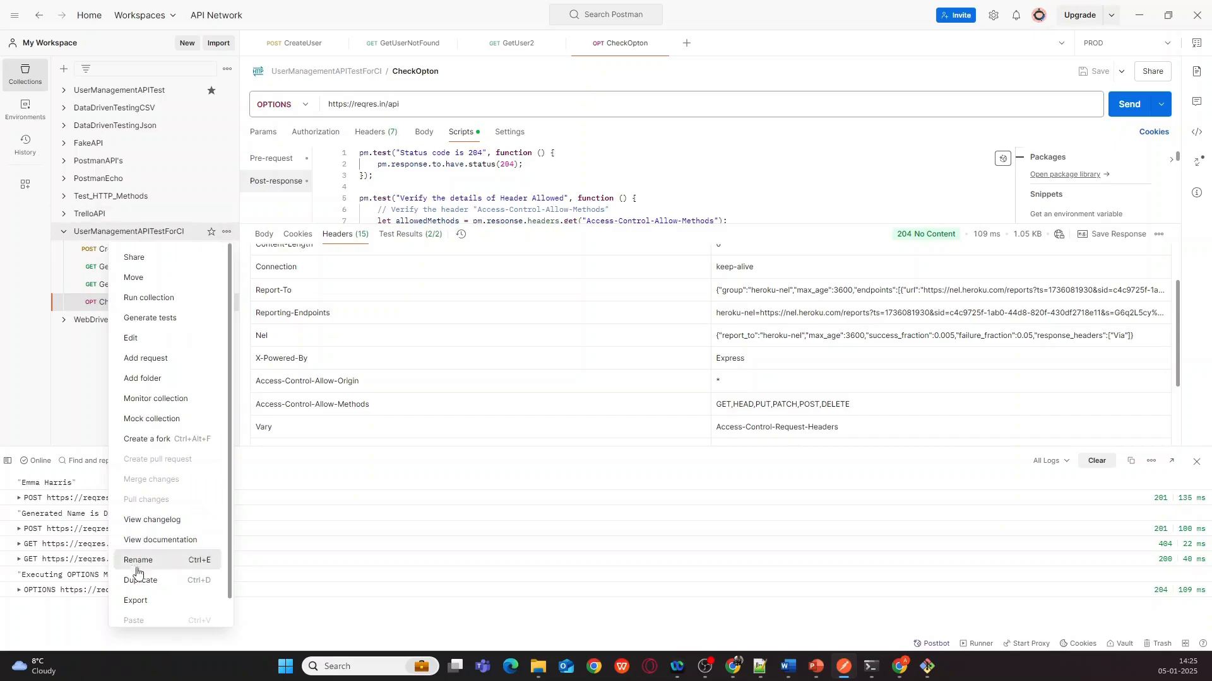
pyautogui.click(138, 600)
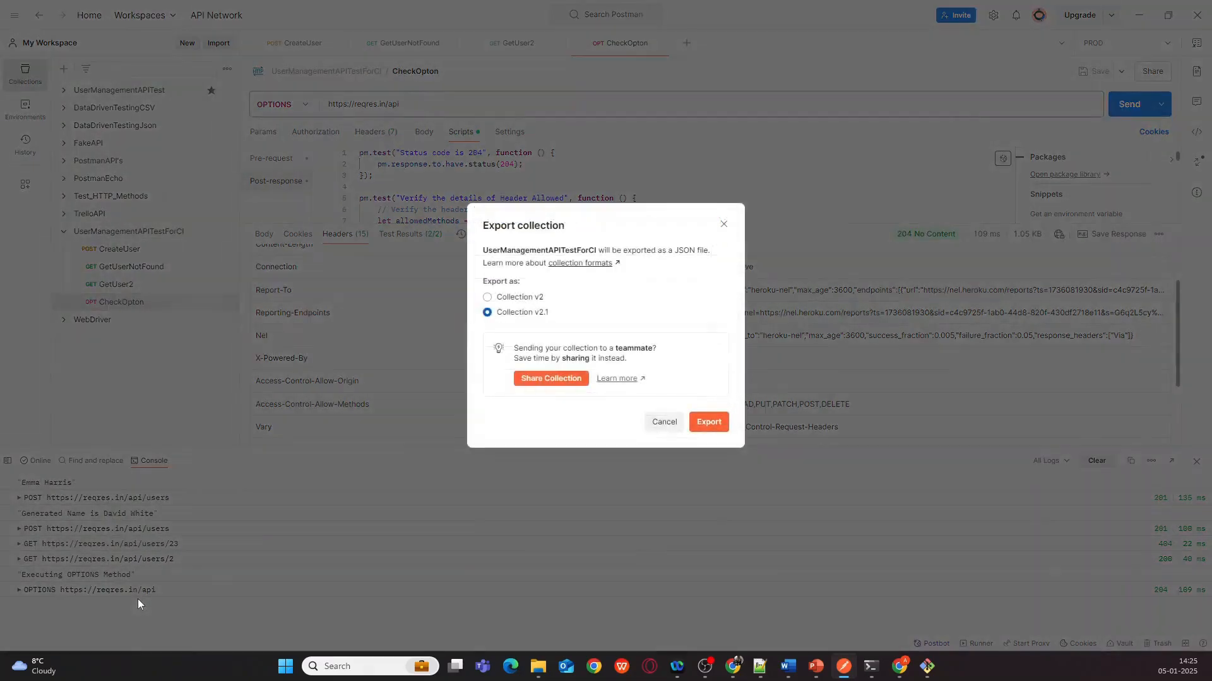
pyautogui.click(712, 423)
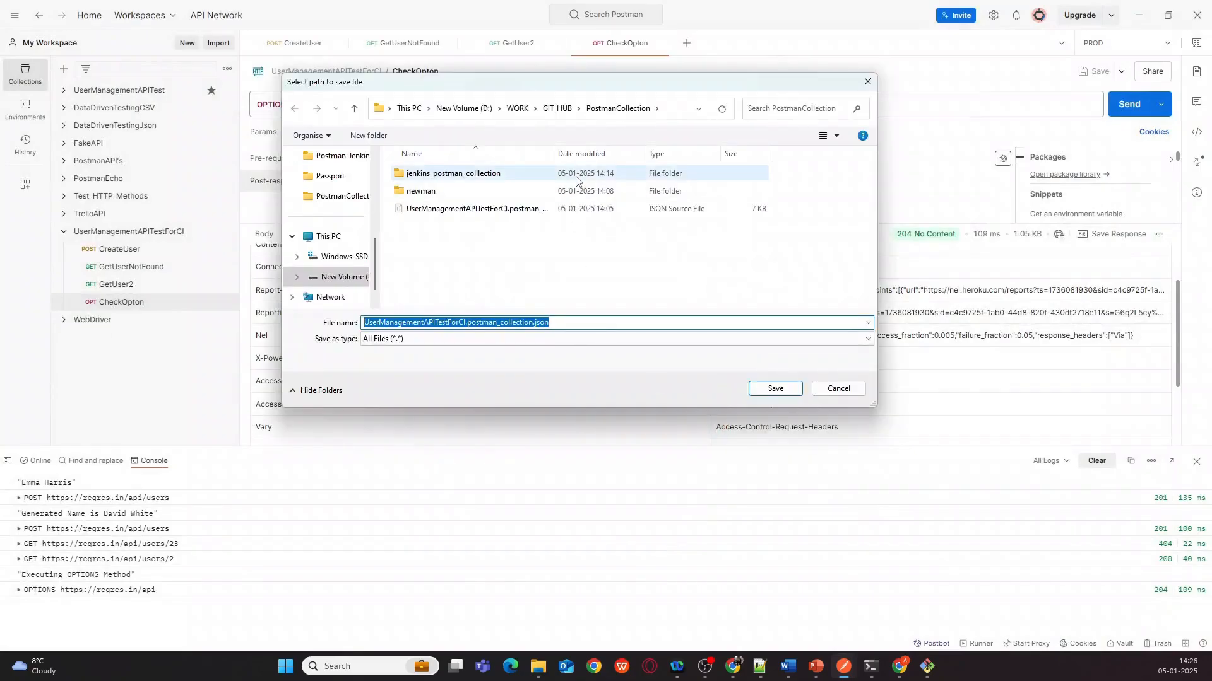
pyautogui.click(776, 389)
pyautogui.click(667, 336)
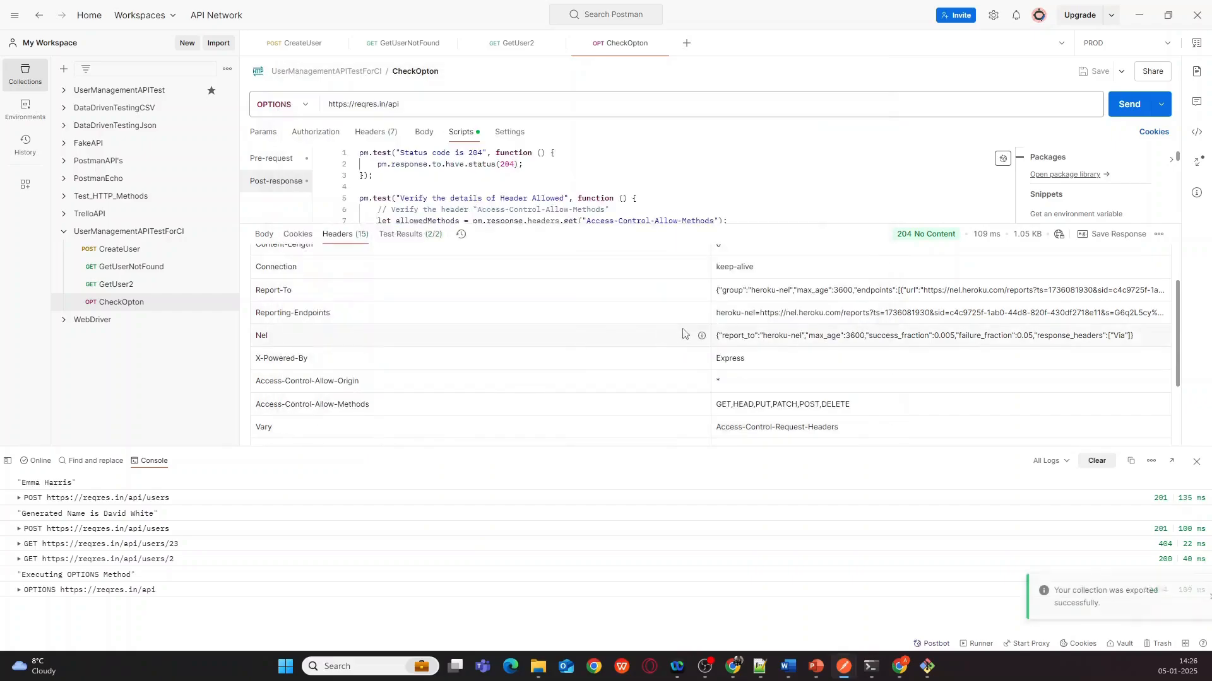
# - Select the newly exported collection JSON in the PostmanCollection folder
pyautogui.moveTo(538, 671)
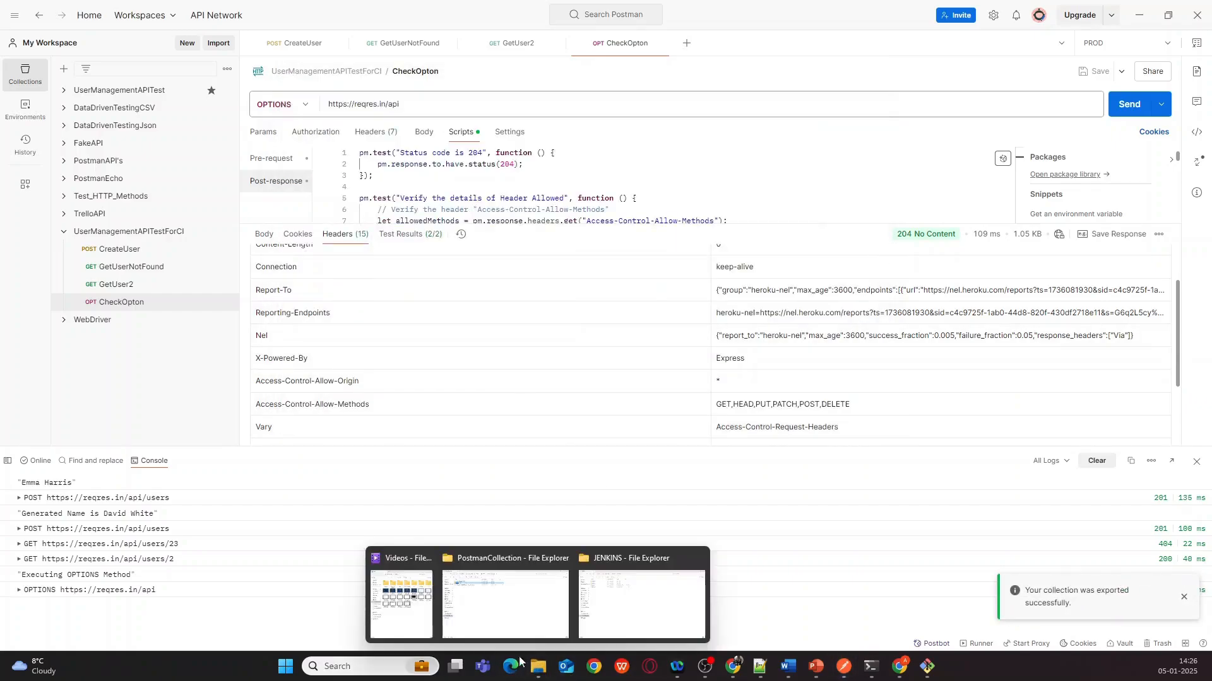
pyautogui.click(510, 624)
pyautogui.click(164, 145)
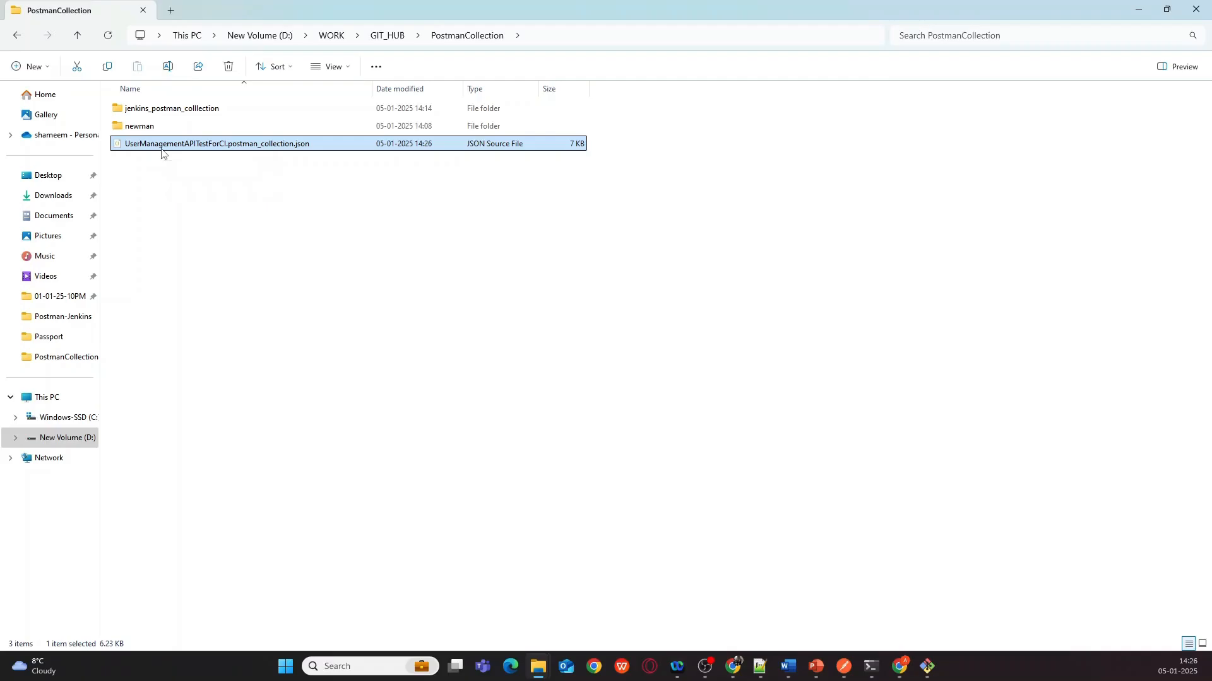
# - Paste the collection JSON into jenkins_postman_colllection, replacing the older copy there
pyautogui.doubleClick(191, 111)
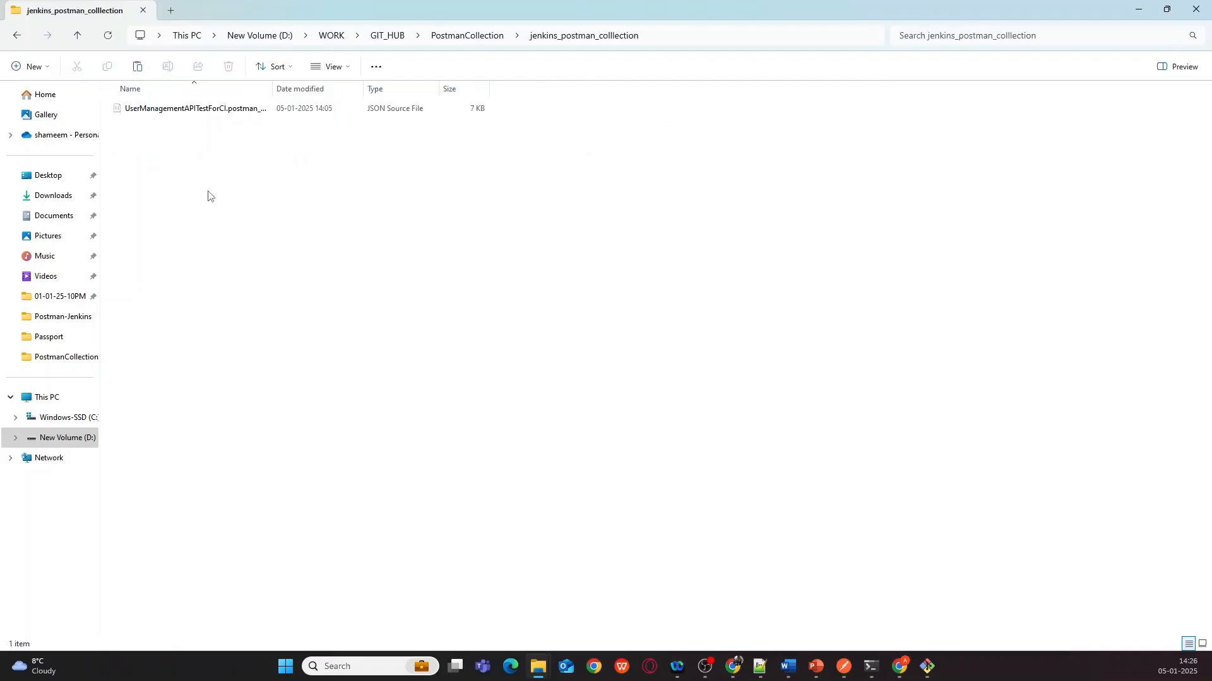
pyautogui.hotkey('ctrl', 'v')
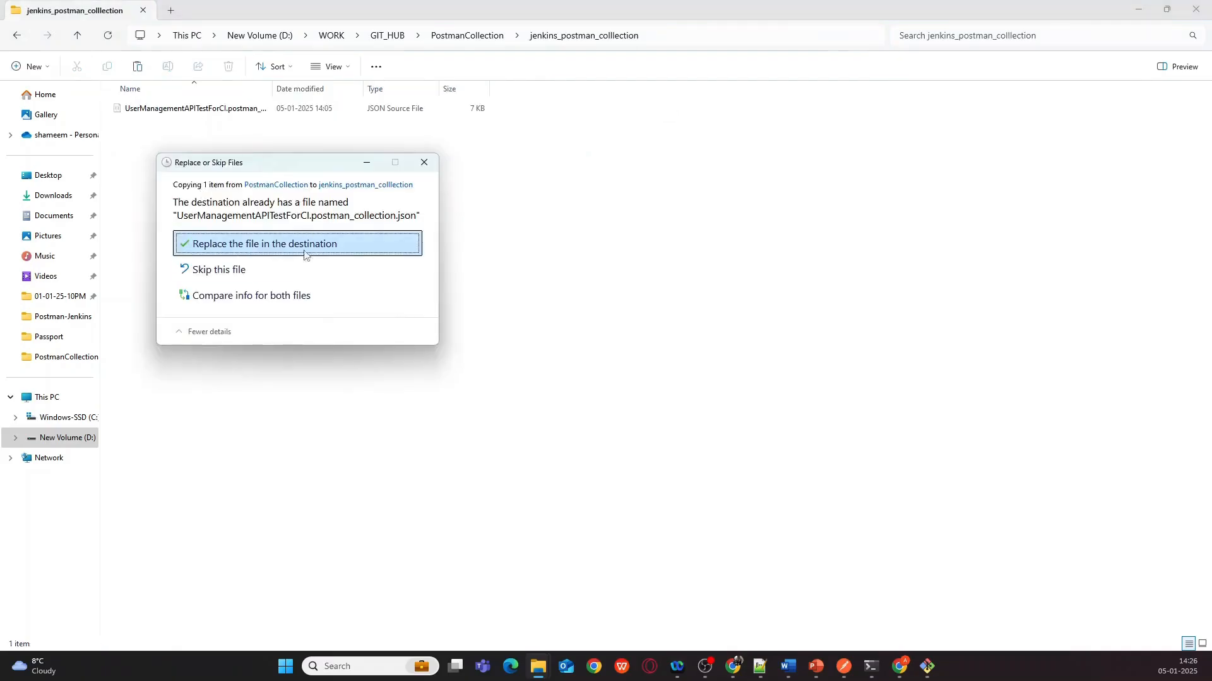
pyautogui.click(271, 244)
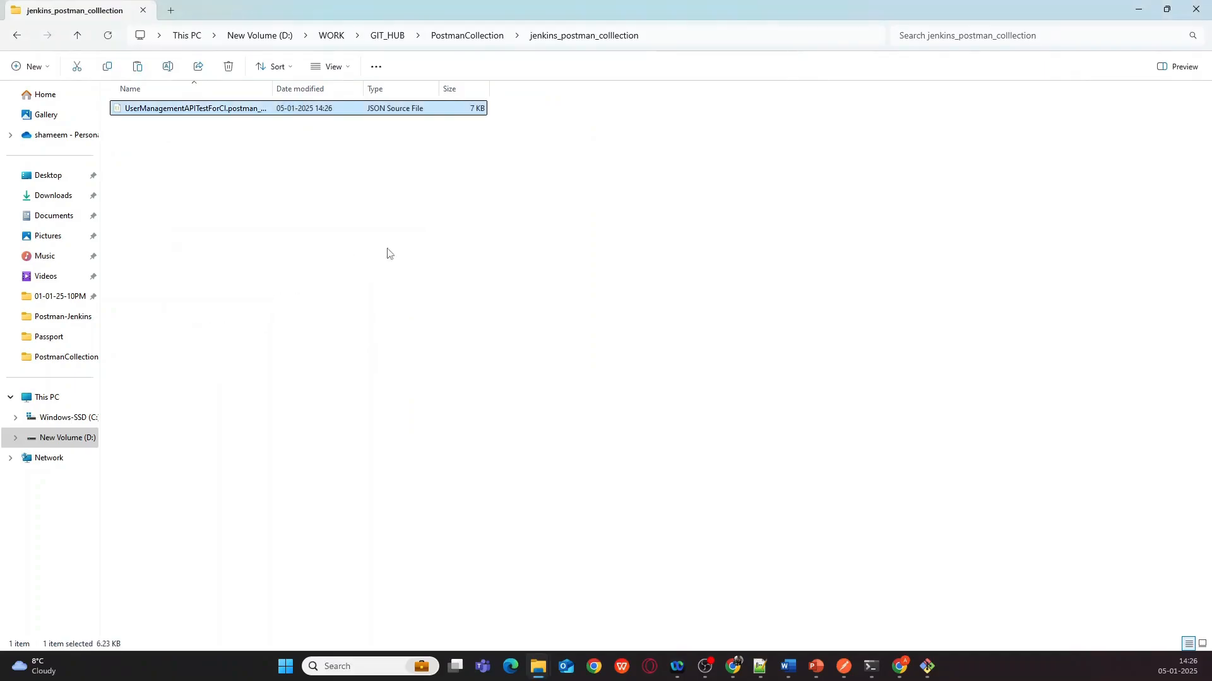
pyautogui.click(926, 669)
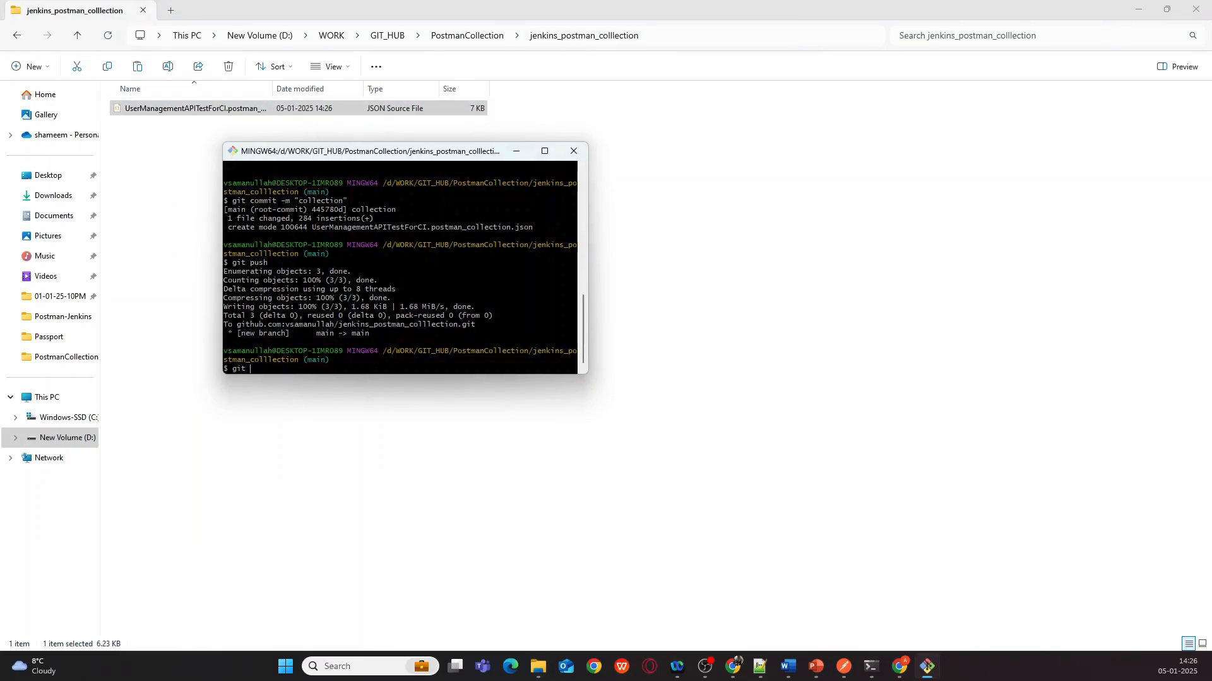
# - Check git status and stage UserManagementAPITestForCI.postman_collection.json
pyautogui.press('Return')
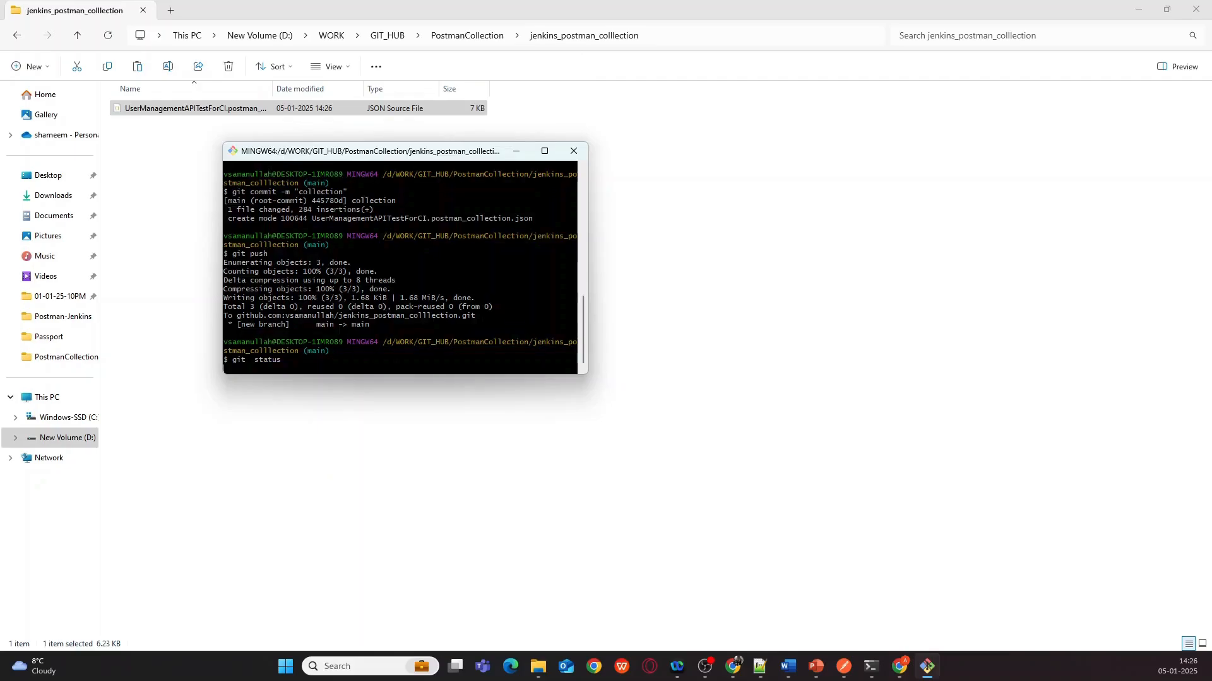
pyautogui.write('git add')
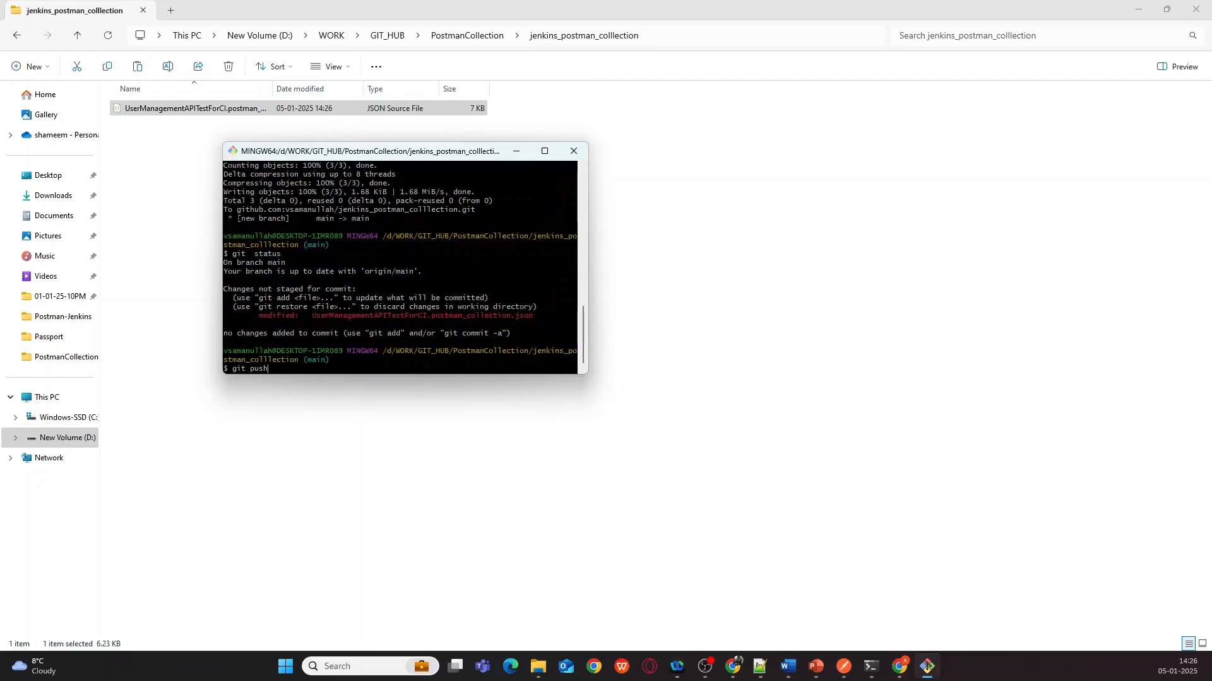
pyautogui.press('Tab')
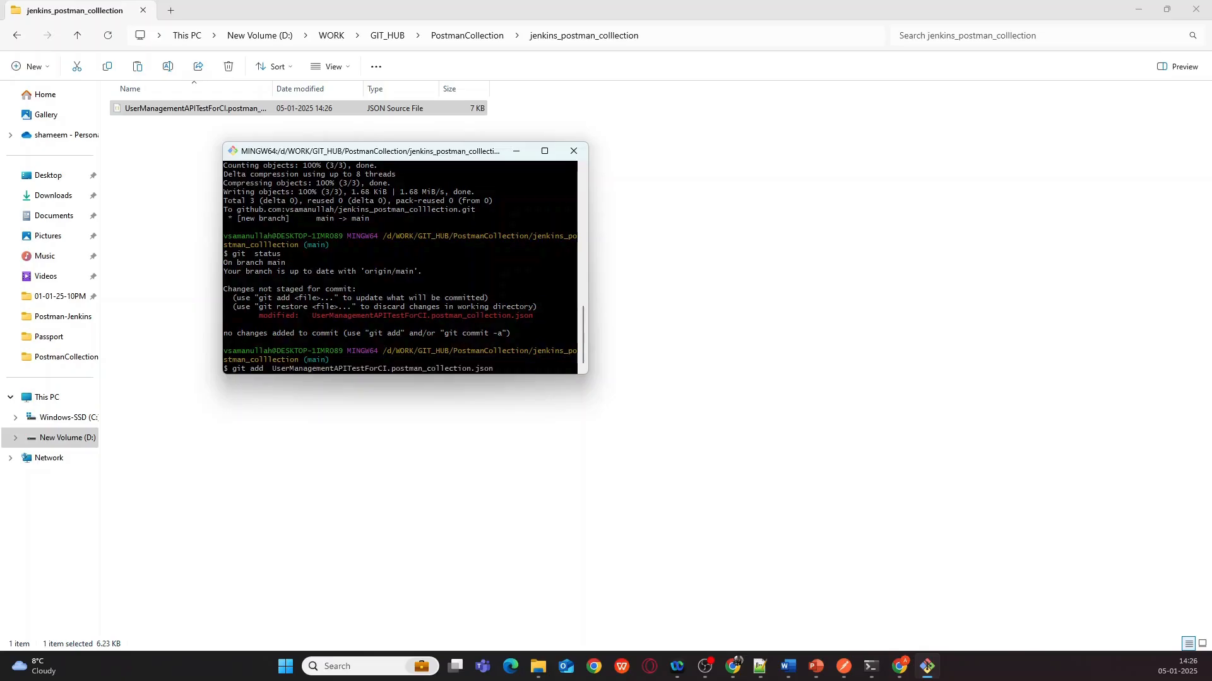
pyautogui.press('Return')
# - Commit the staged file with message "collection" and push it to main
pyautogui.press('Up')
pyautogui.press('Up')
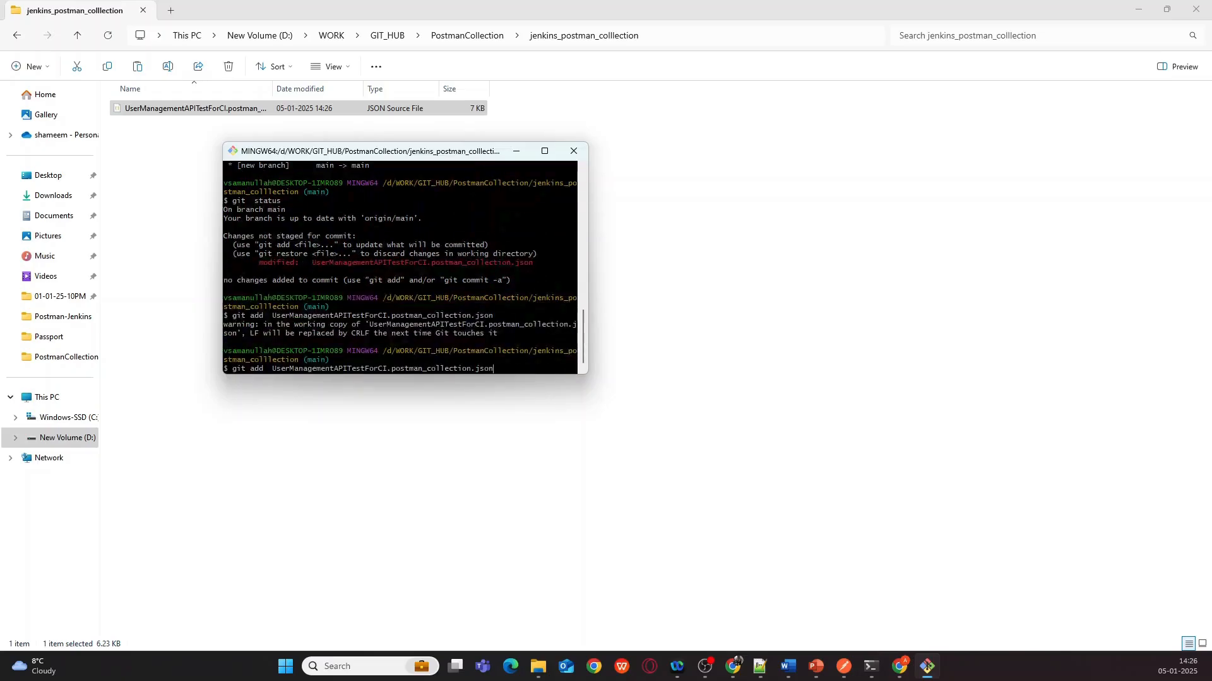
pyautogui.press('BackSpace')
pyautogui.press('BackSpace')
pyautogui.press('BackSpace')
pyautogui.press('BackSpace')
pyautogui.press('BackSpace')
pyautogui.press('BackSpace')
pyautogui.press('BackSpace')
pyautogui.write('commit -m "collection"')
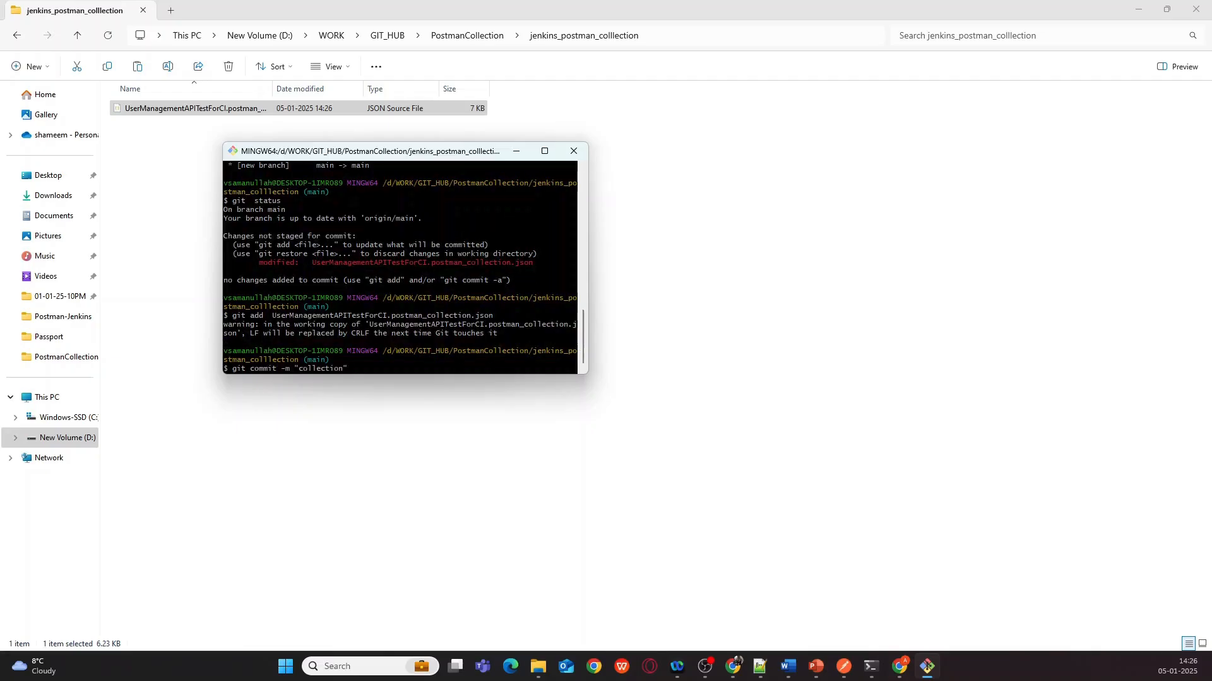
pyautogui.press('Return')
pyautogui.press('Up')
pyautogui.press('Up')
pyautogui.press('Up')
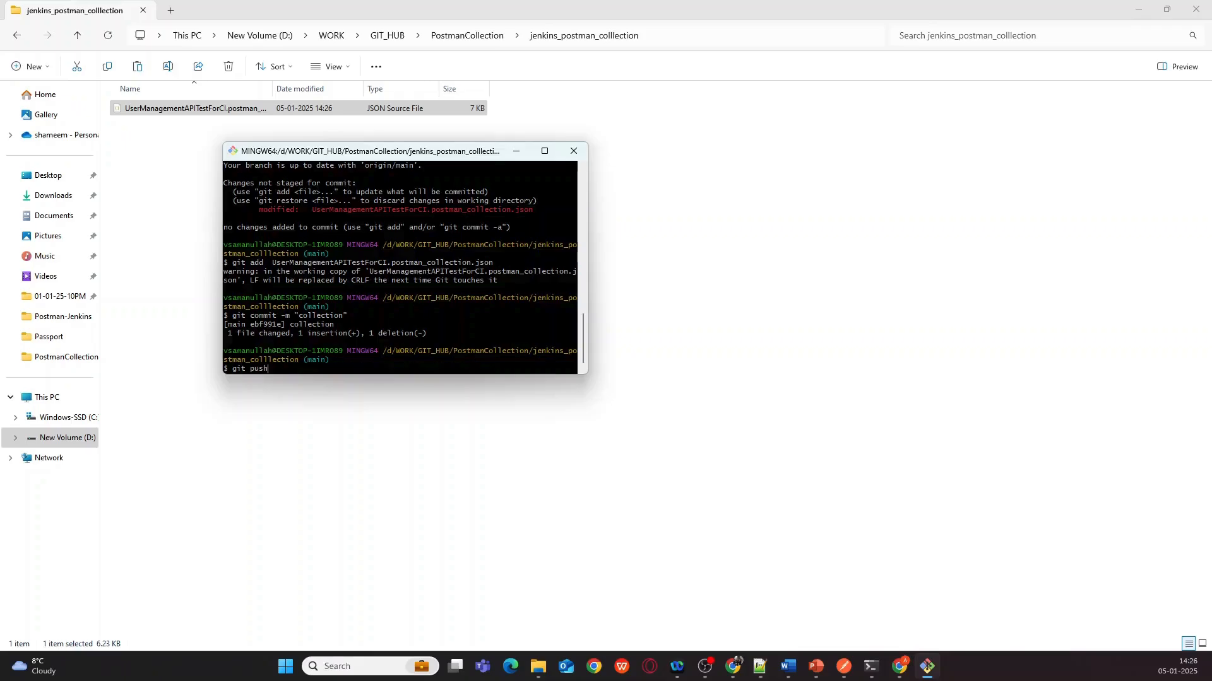
pyautogui.press('Return')
pyautogui.press('Return')
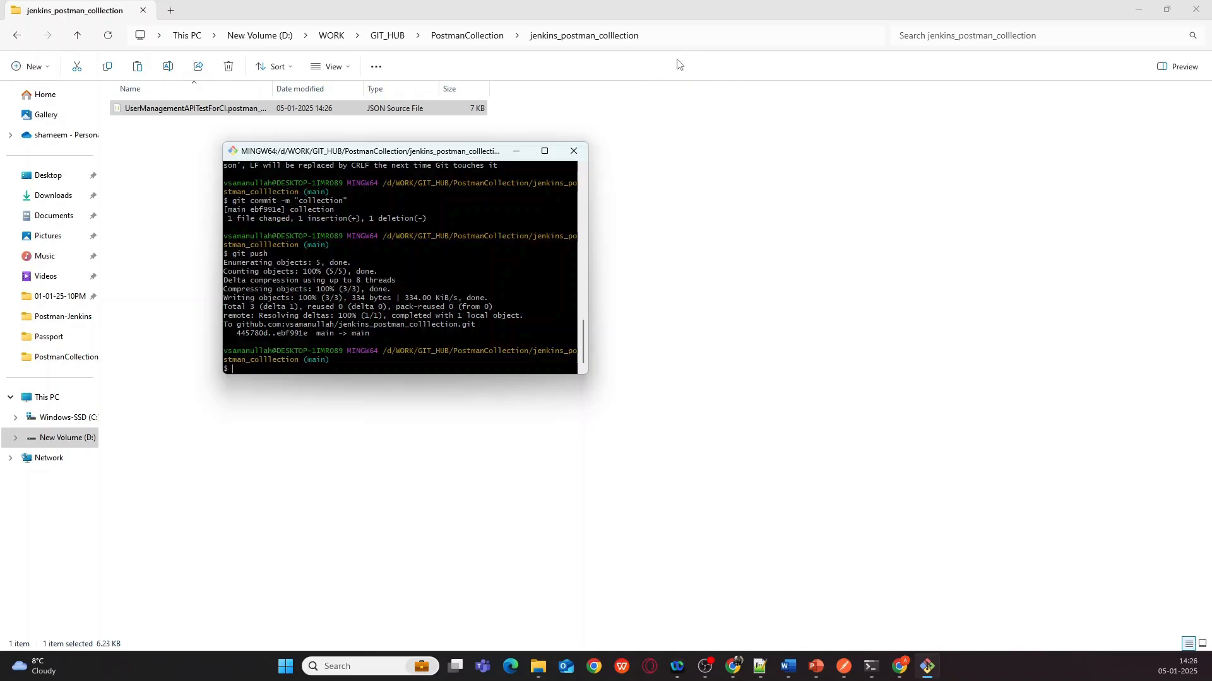
pyautogui.click(729, 662)
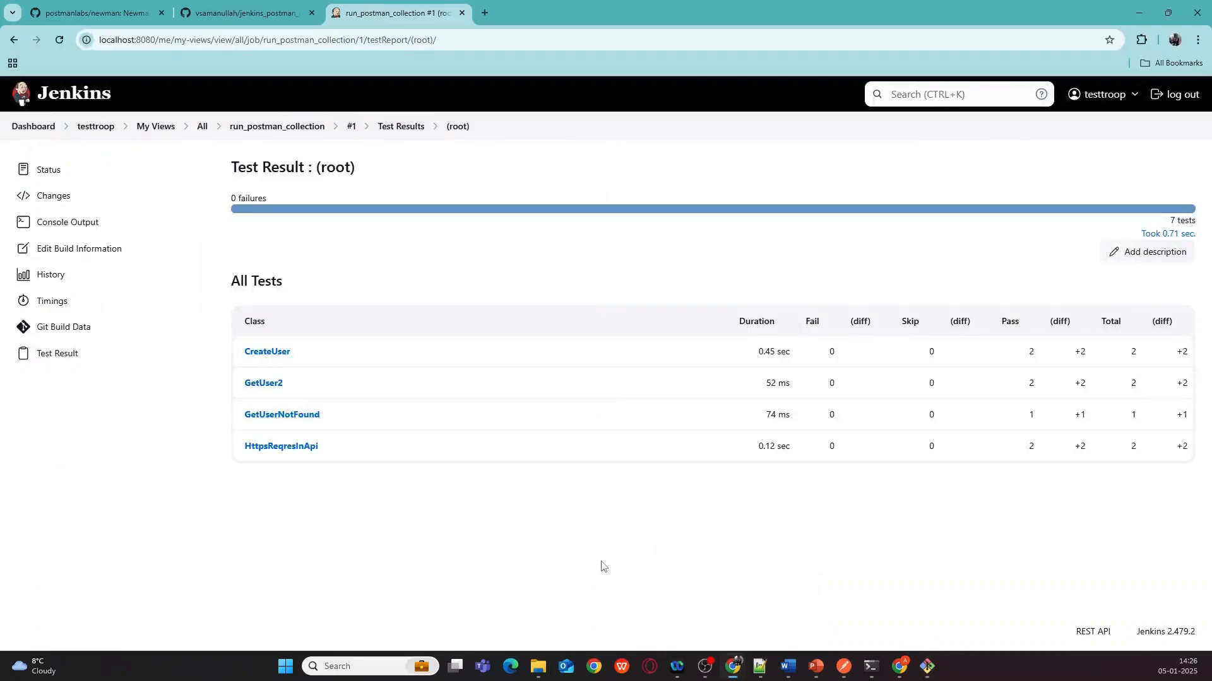
# - Reload the GitHub repository page to confirm the new collection commit
pyautogui.click(303, 126)
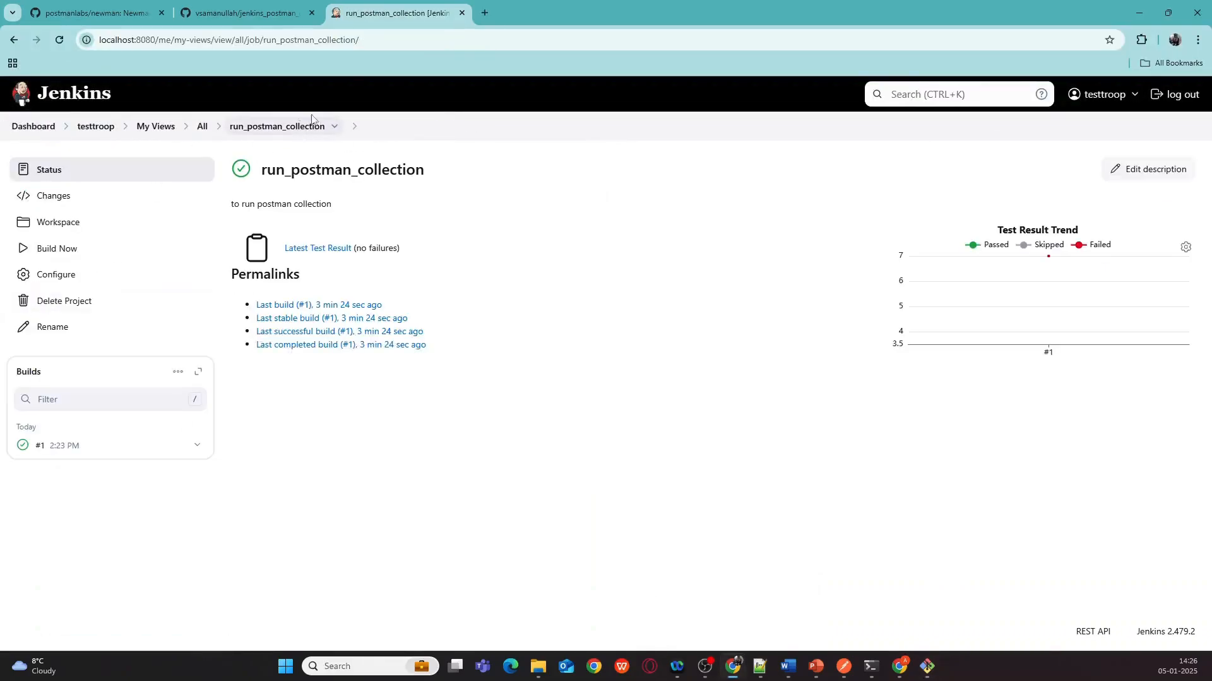
pyautogui.click(244, 14)
pyautogui.click(59, 42)
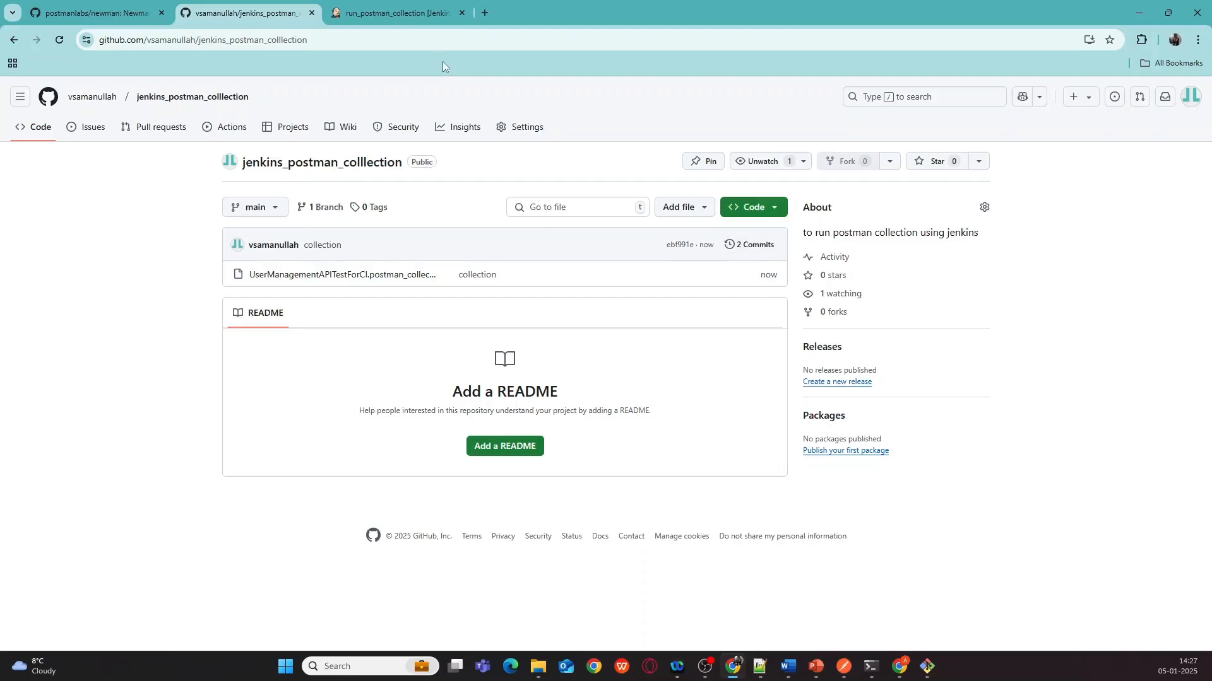
# - Trigger Build Now on run_postman_collection and open the resulting build #2
pyautogui.click(393, 14)
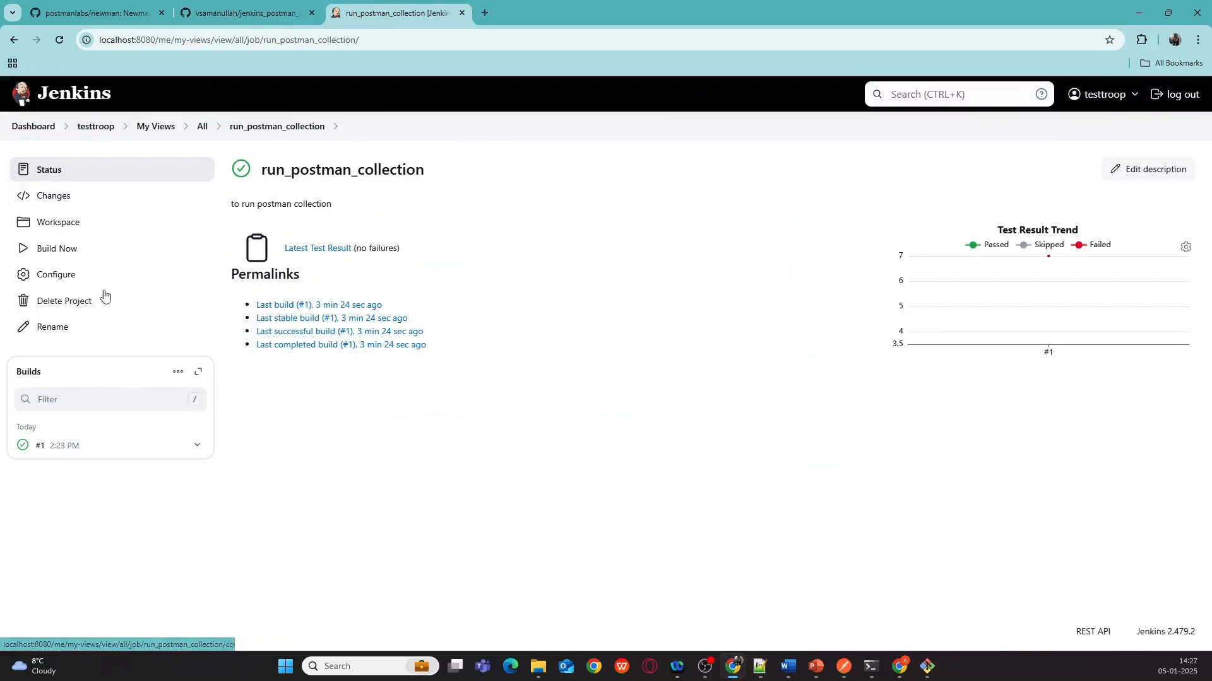
pyautogui.click(56, 250)
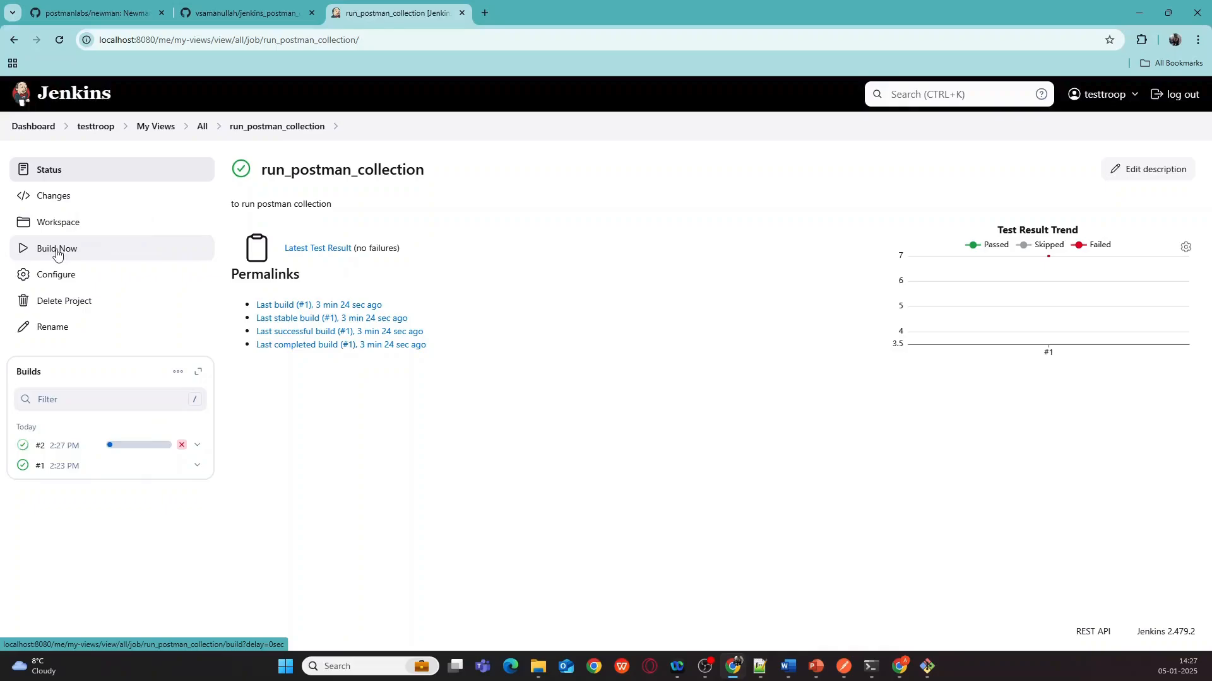
pyautogui.click(39, 447)
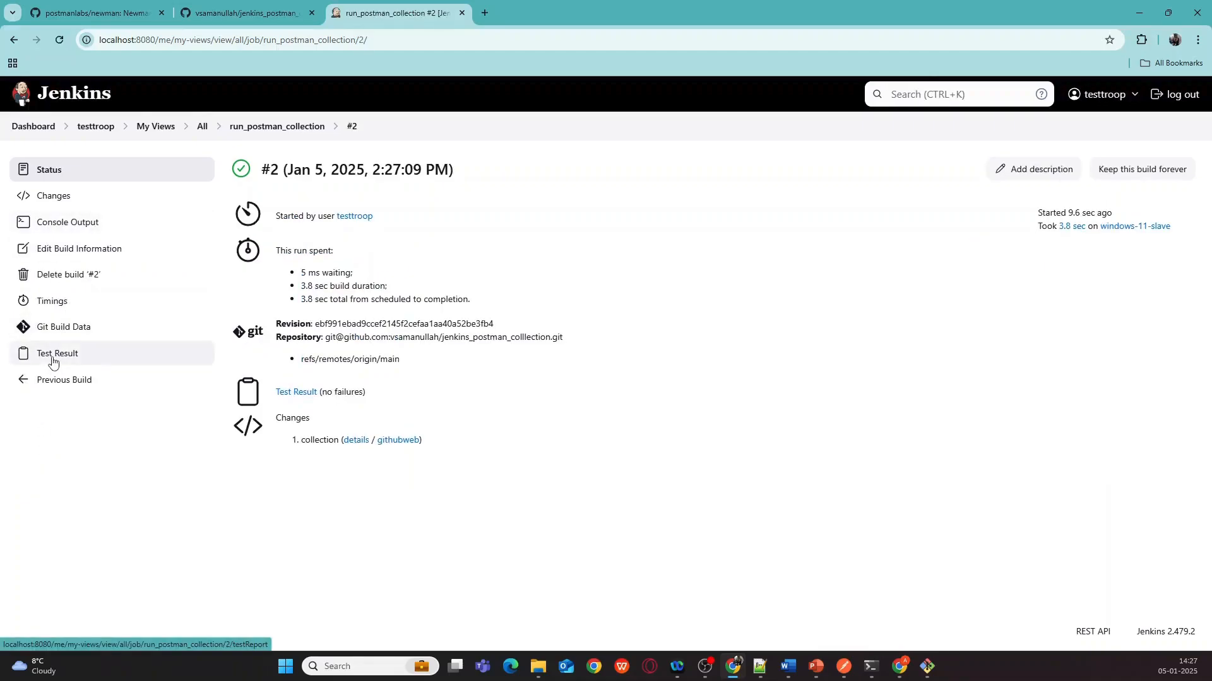
# - View build #2's test results by class: 14 passing, 0 failures, including CheckOpton
pyautogui.click(54, 357)
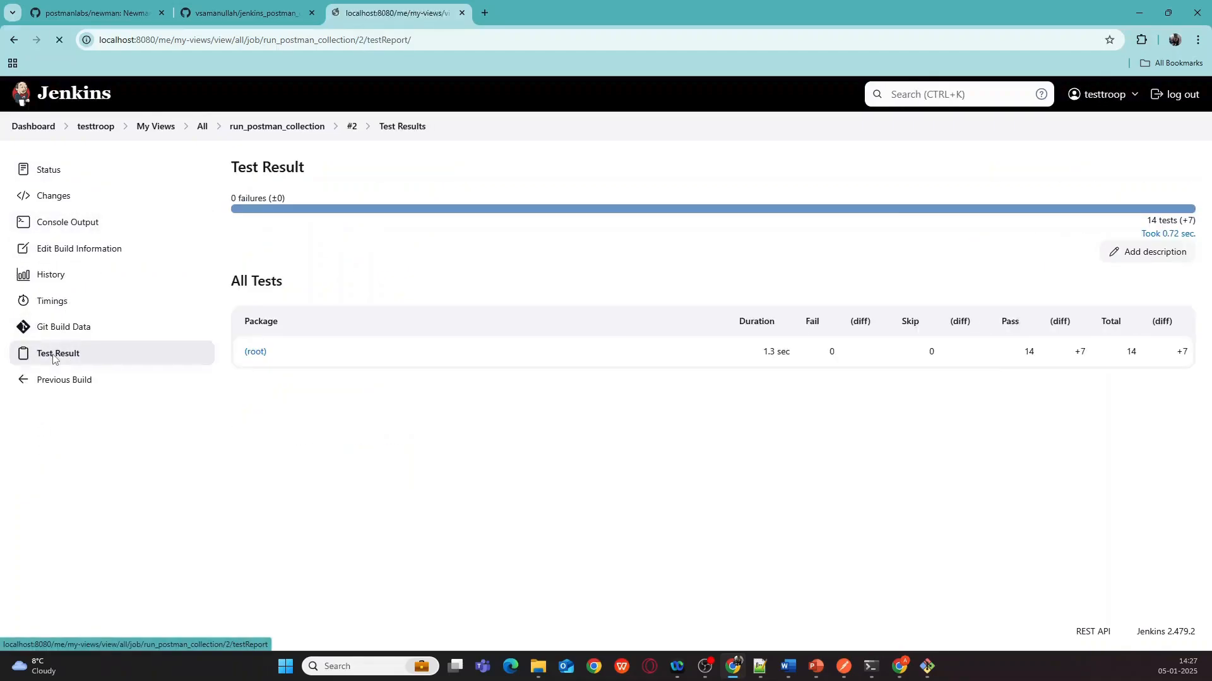
pyautogui.click(252, 353)
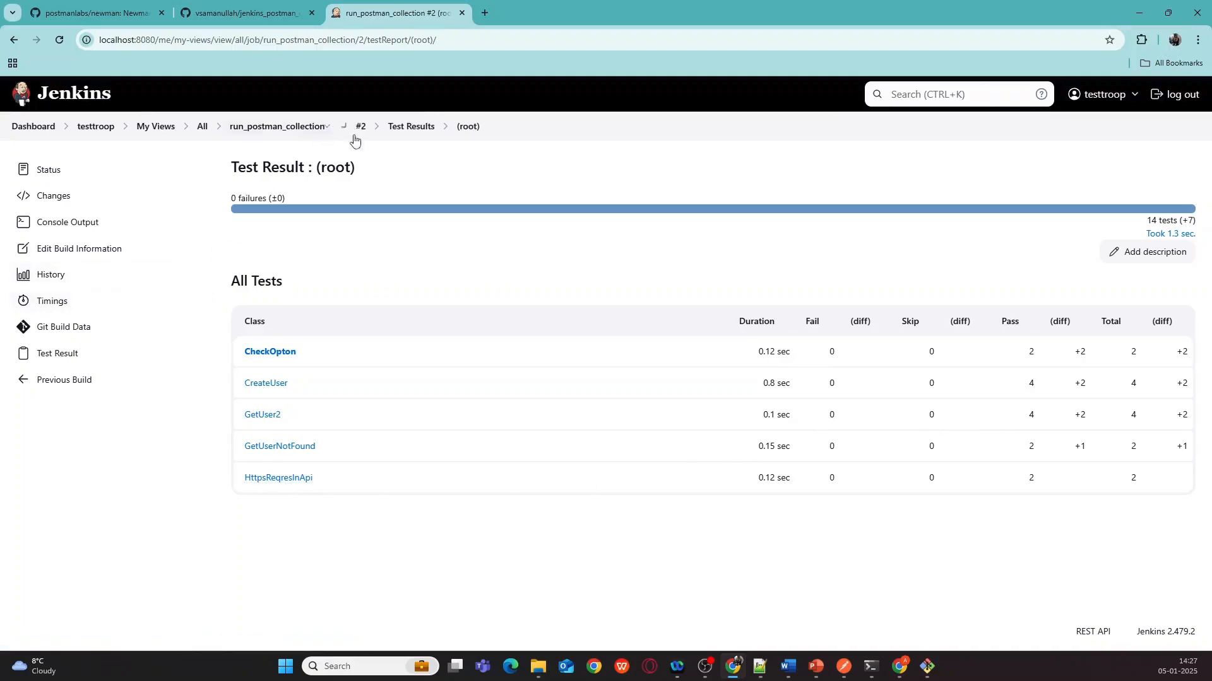
pyautogui.click(410, 129)
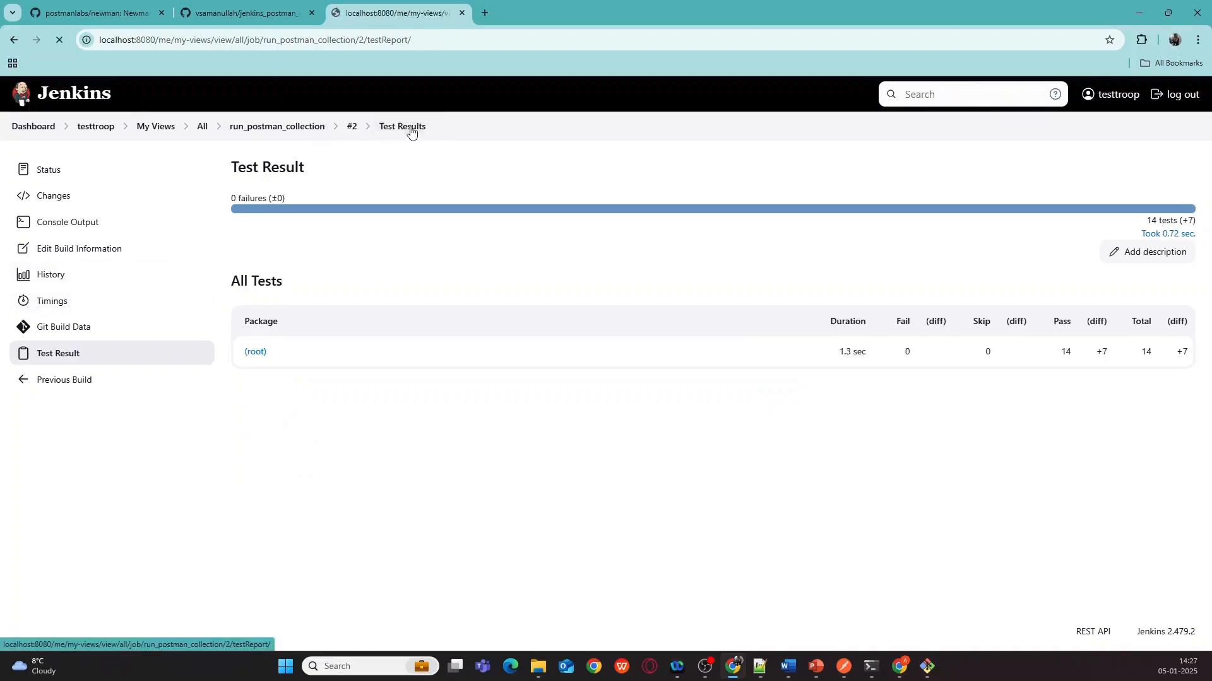
# - Scroll build #2's newman console output, including CheckOpton's OPTIONS request returning 204
pyautogui.click(68, 224)
pyautogui.scroll(-10, 406, 371)
pyautogui.scroll(5, 398, 374)
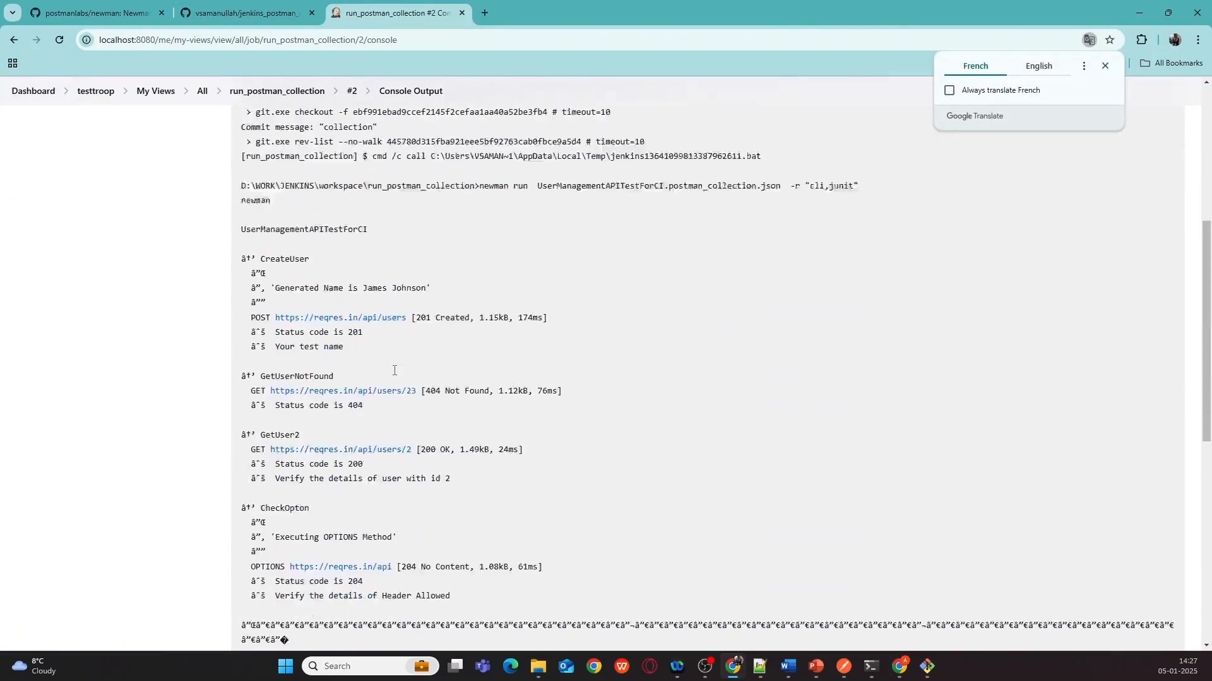
pyautogui.scroll(-15, 393, 374)
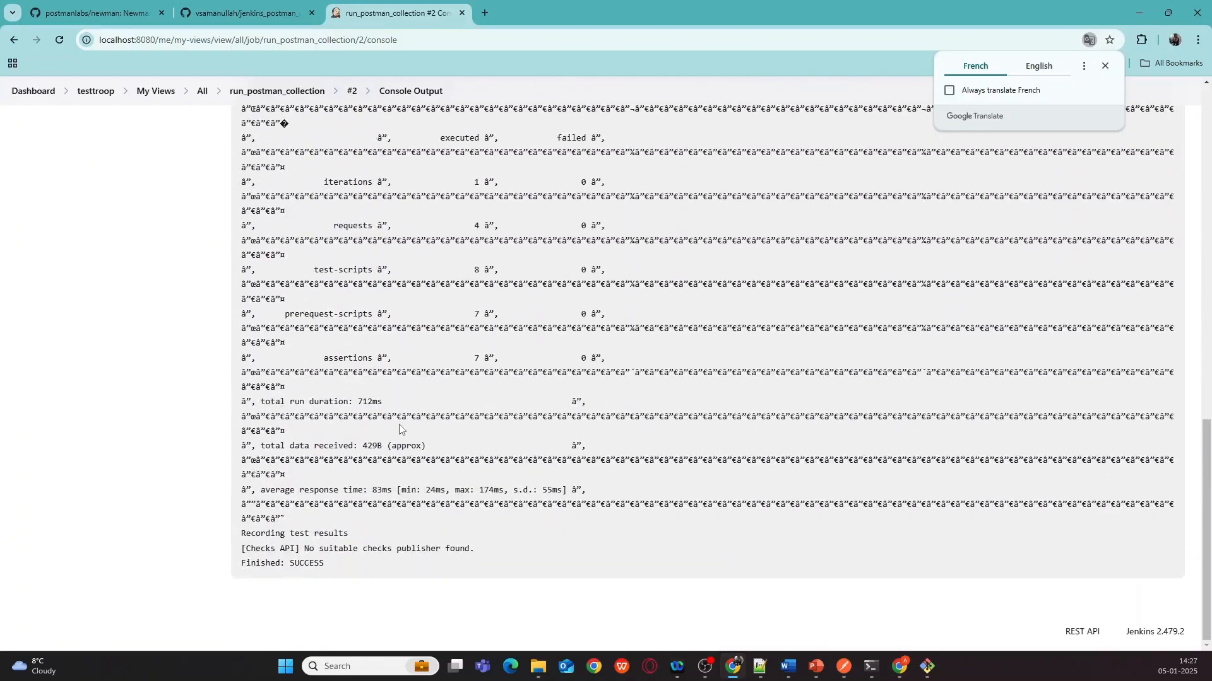
pyautogui.scroll(15, 398, 429)
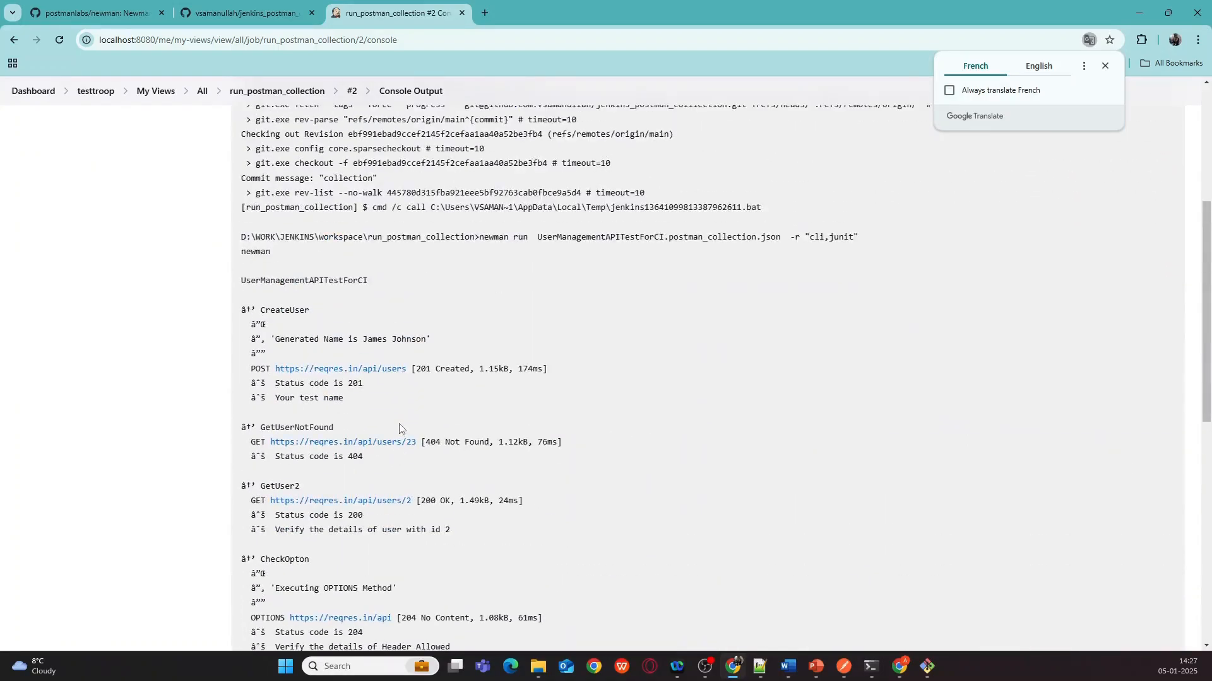
pyautogui.scroll(-3, 286, 352)
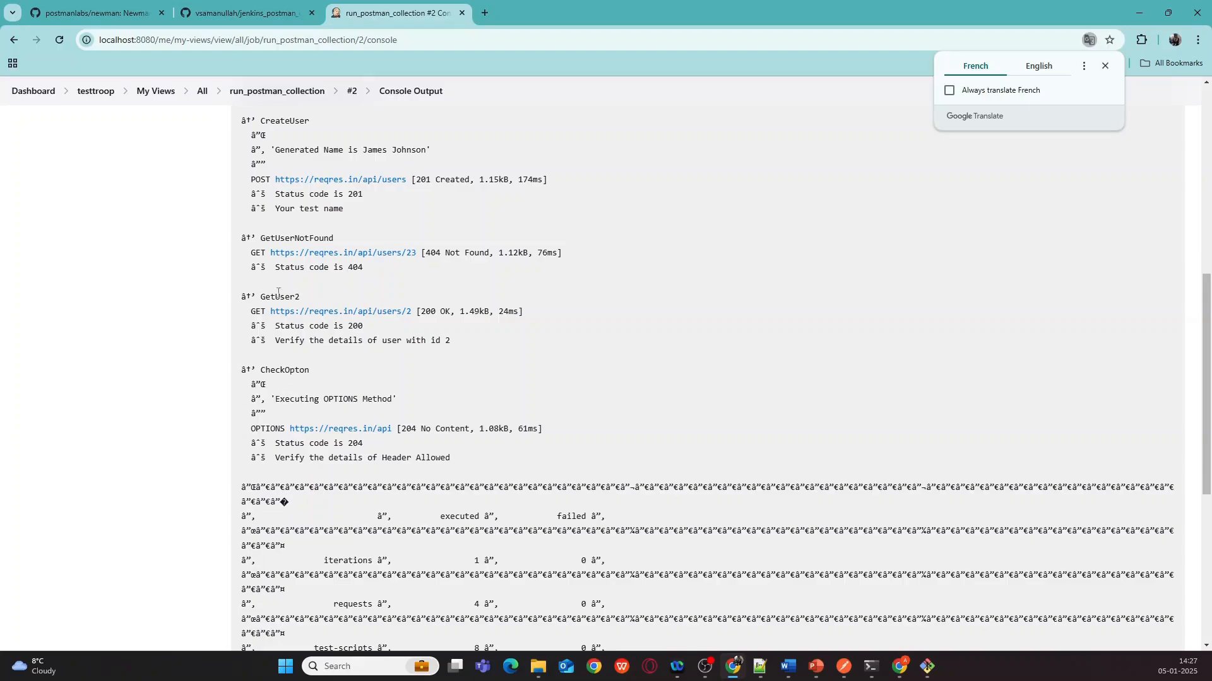
pyautogui.scroll(1, 292, 242)
pyautogui.scroll(1, 291, 210)
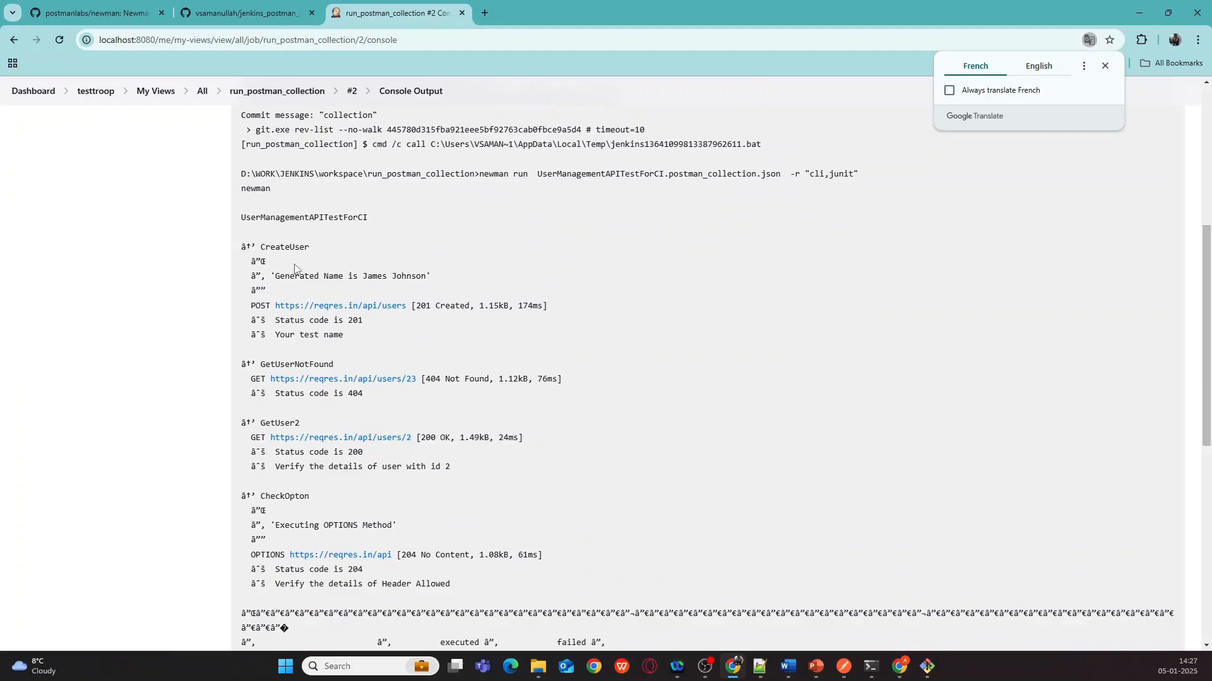
pyautogui.scroll(1, 300, 117)
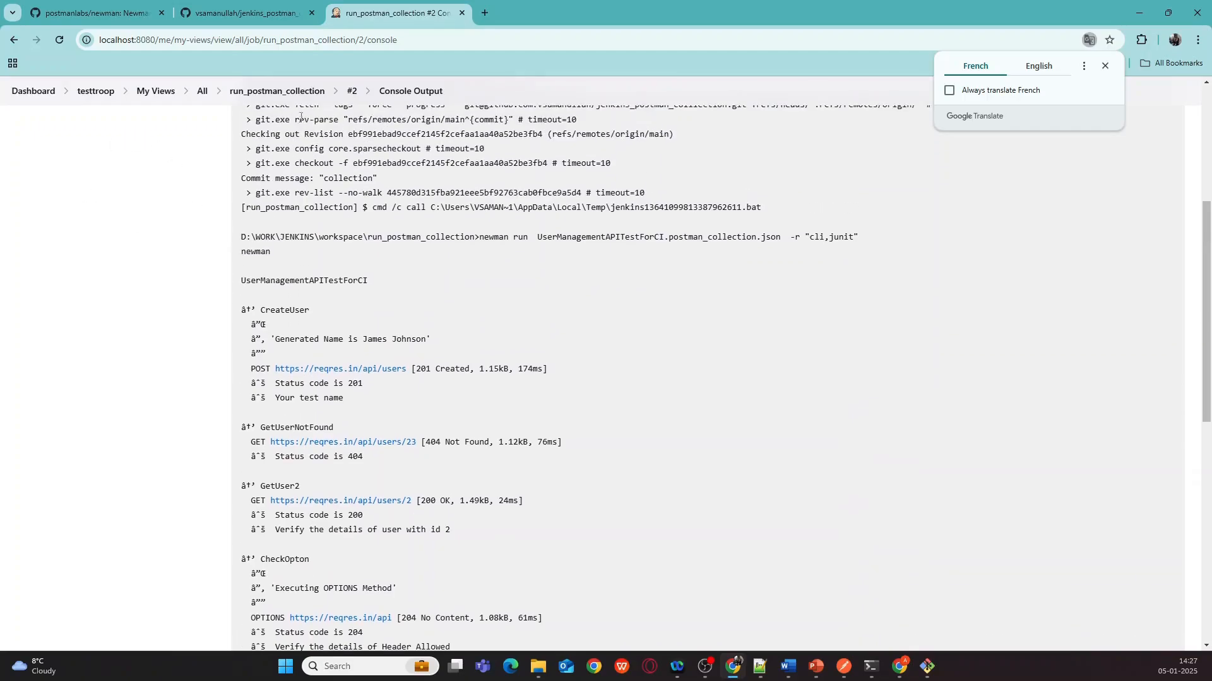
# - Go back to the job page via All jobs and reopen build #2's results by class
pyautogui.click(270, 92)
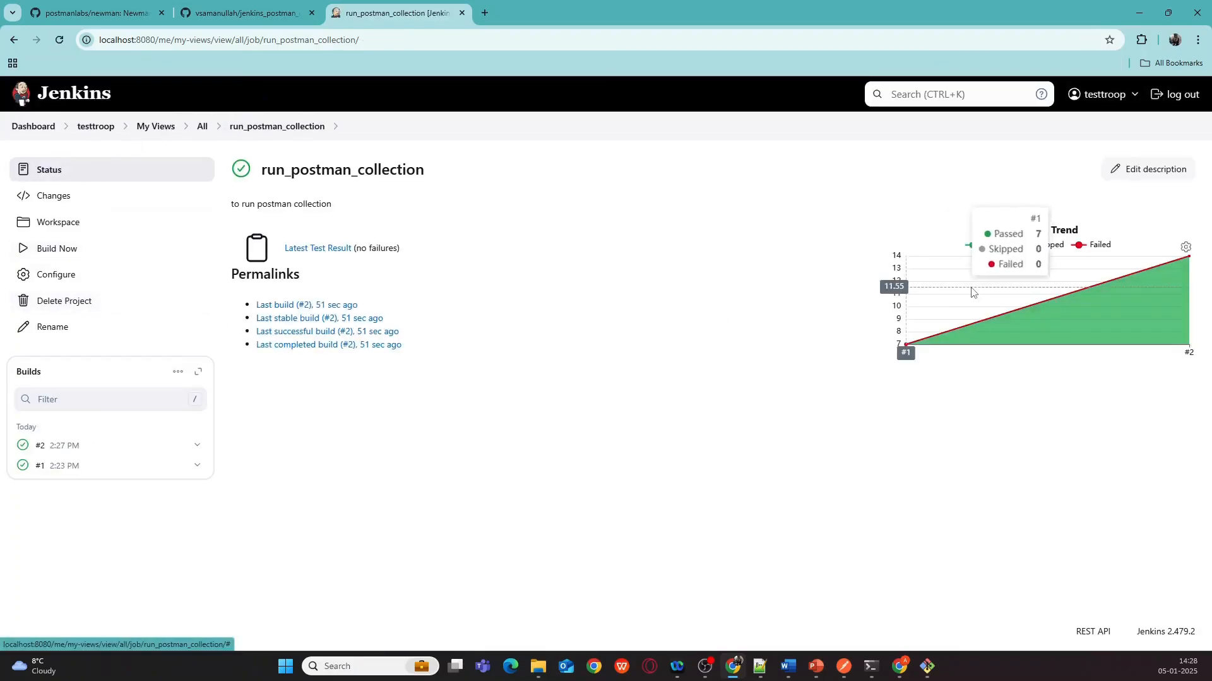
pyautogui.moveTo(909, 283)
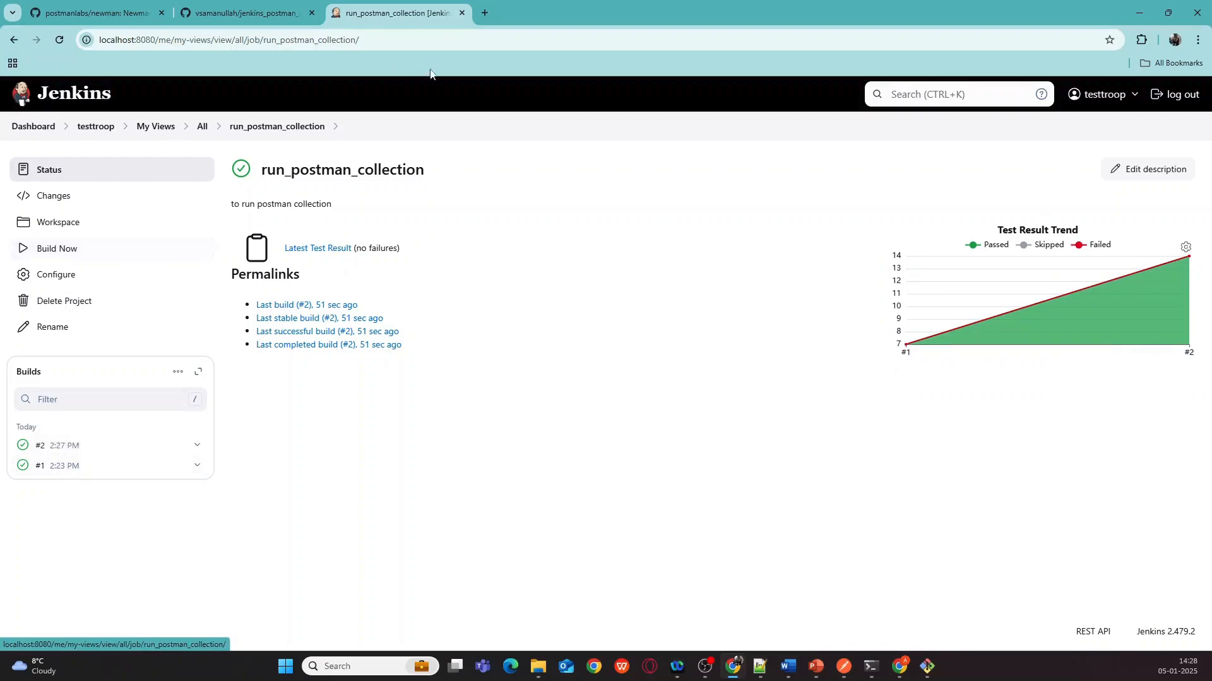
pyautogui.click(201, 127)
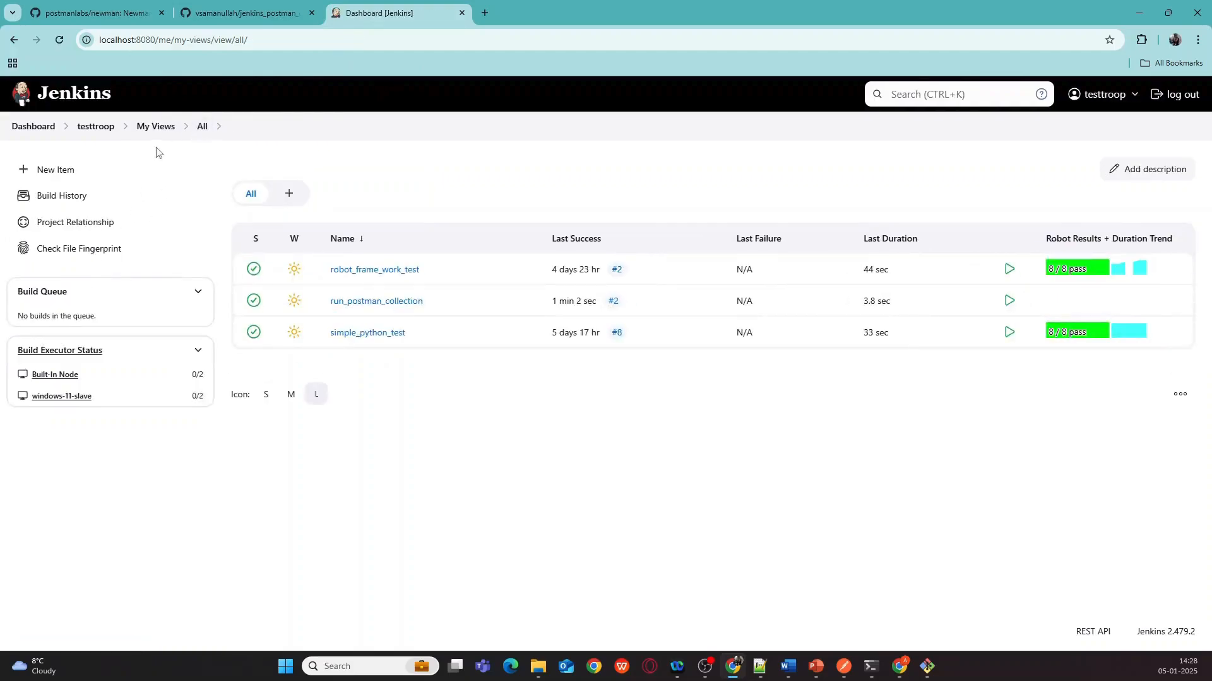
pyautogui.click(372, 306)
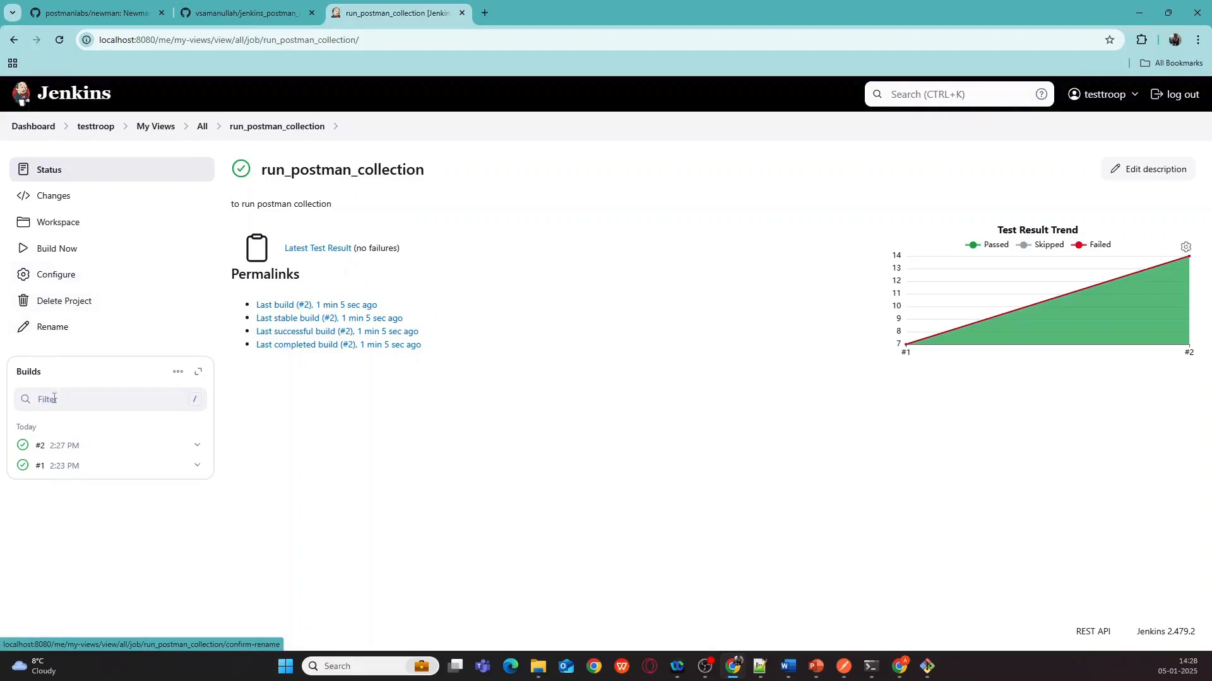
pyautogui.click(38, 450)
pyautogui.click(53, 355)
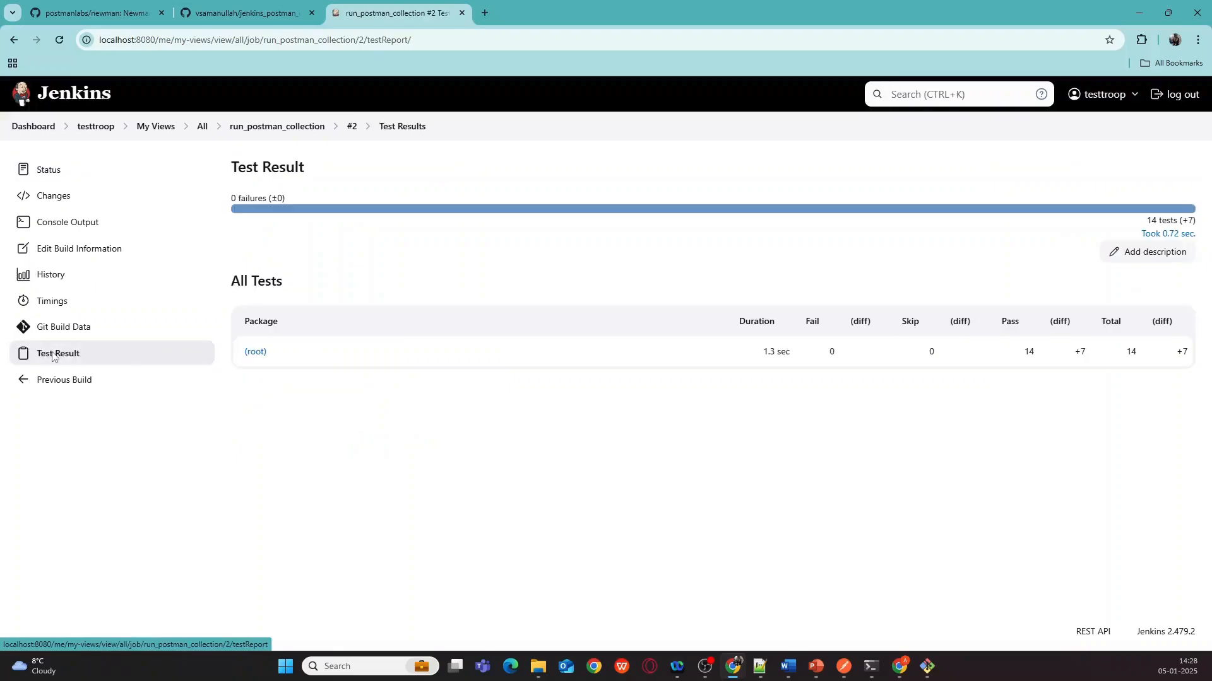
pyautogui.click(260, 355)
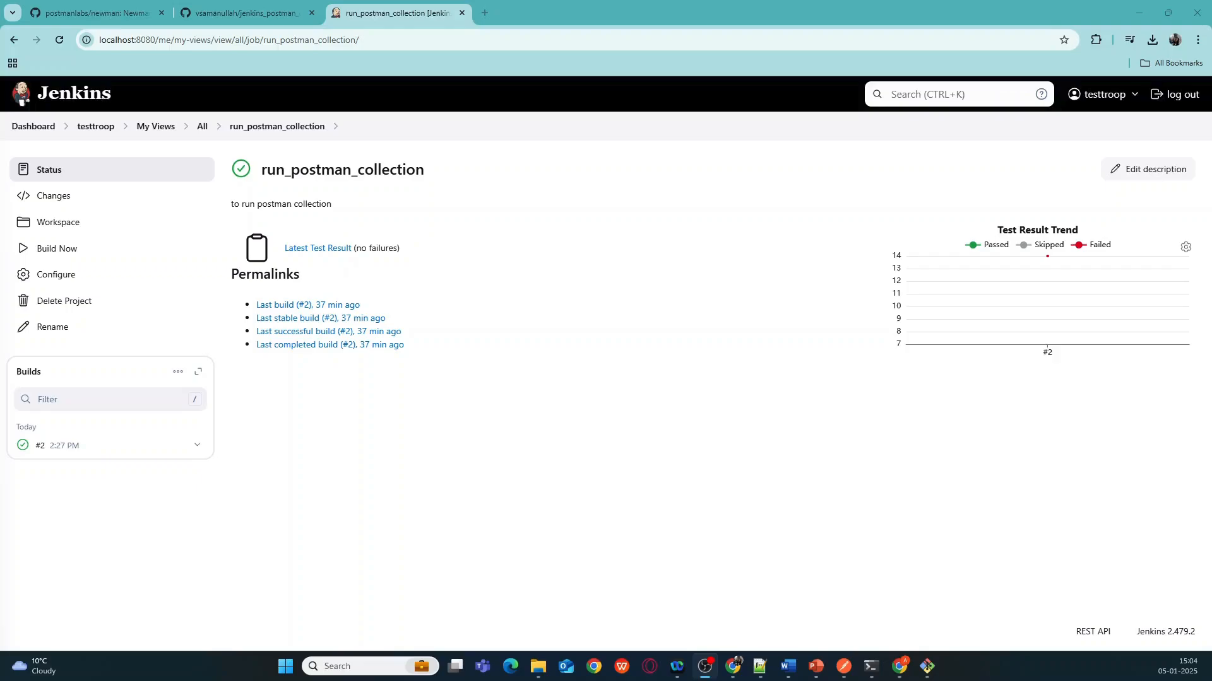
# - Wipe out the job's current workspace and start a fresh build #3
pyautogui.click(60, 226)
pyautogui.click(81, 250)
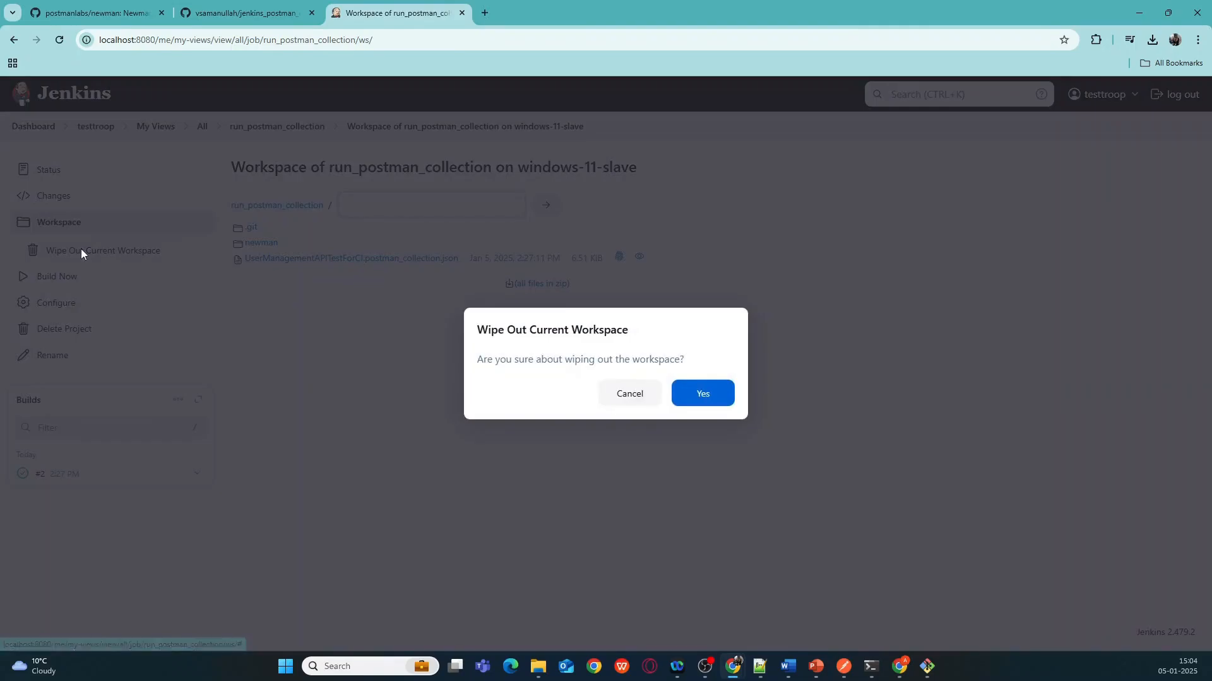
pyautogui.click(698, 398)
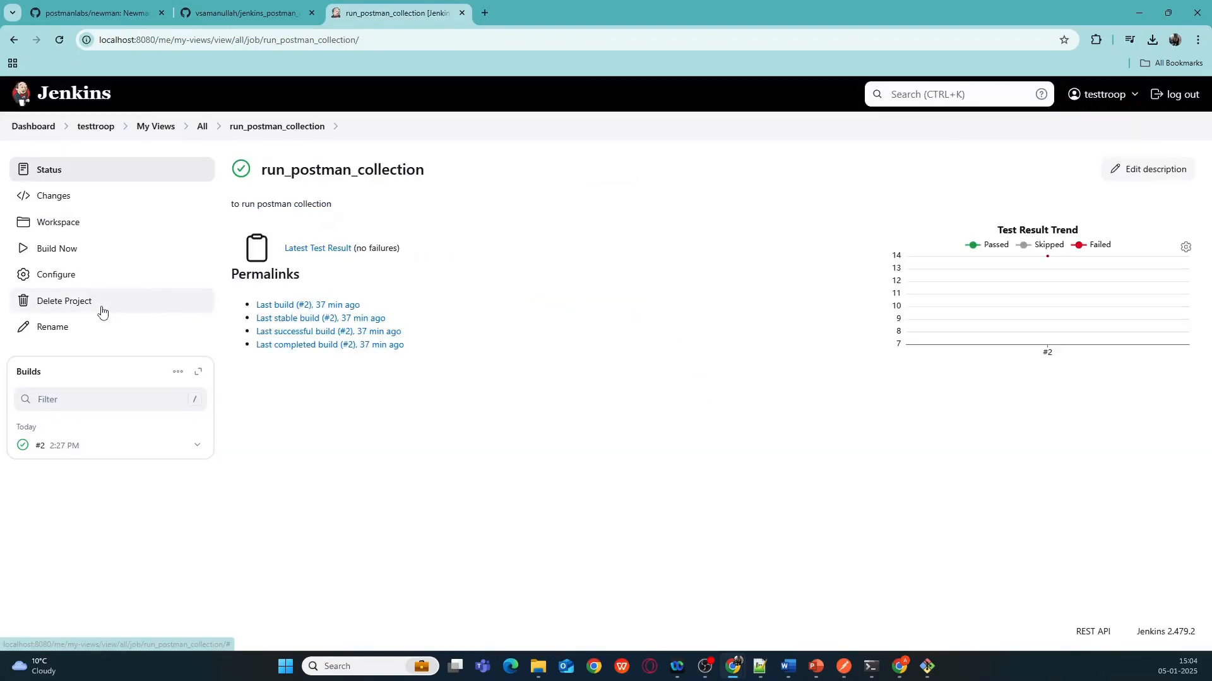
pyautogui.click(54, 256)
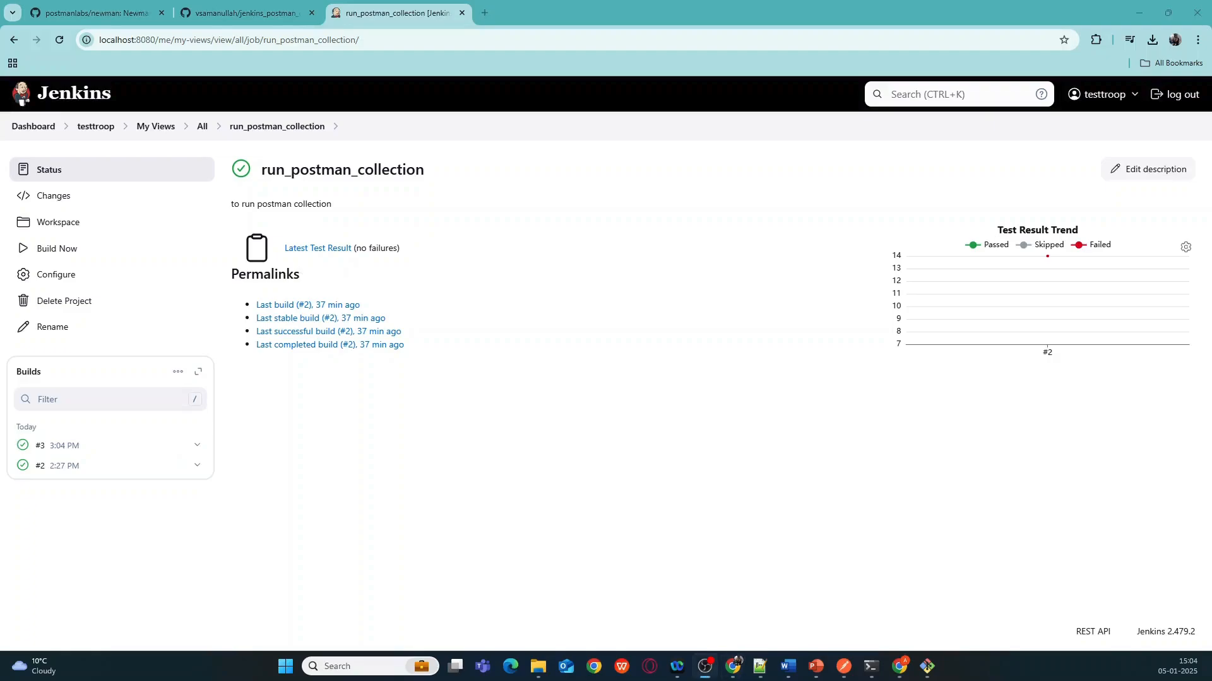
# - Open build #3's test report under the (root) package to see 7 passing tests across four classes
pyautogui.click(40, 447)
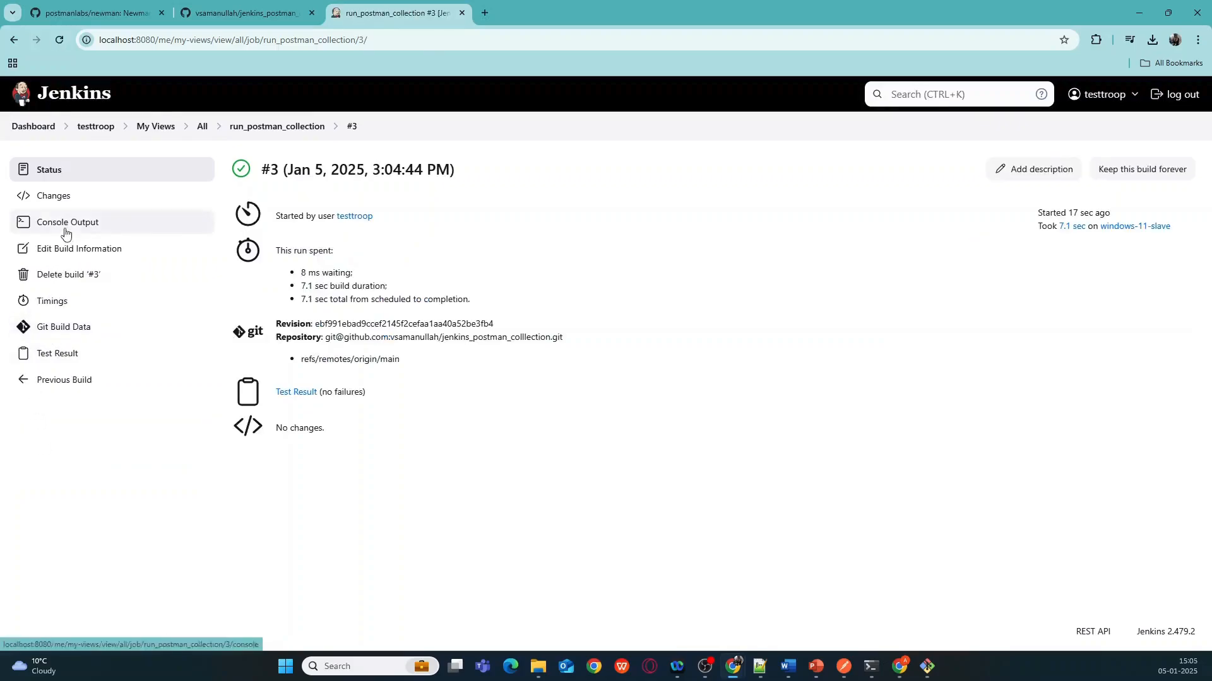
pyautogui.click(56, 354)
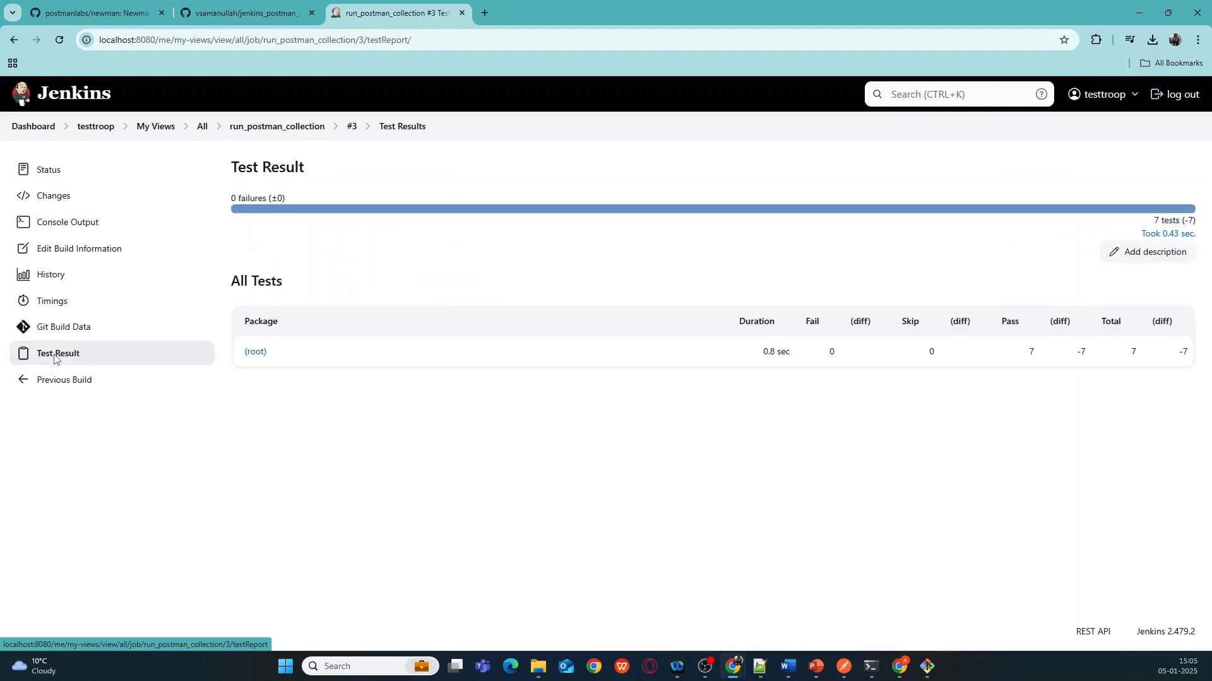
pyautogui.click(256, 358)
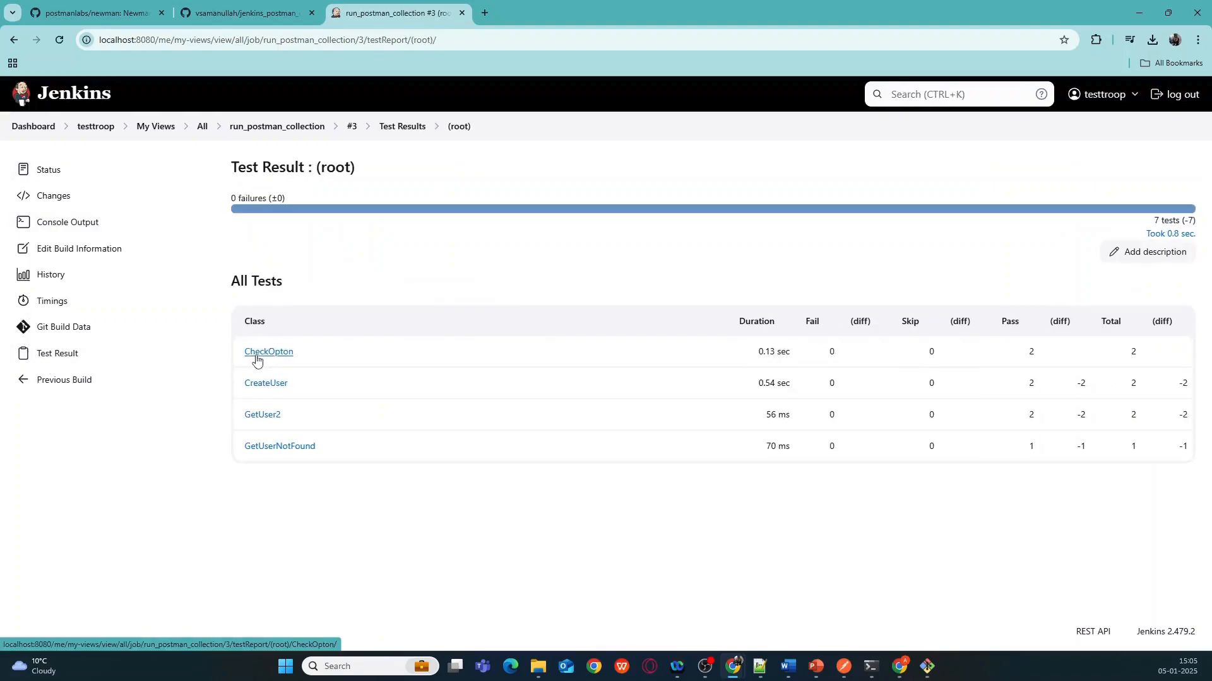